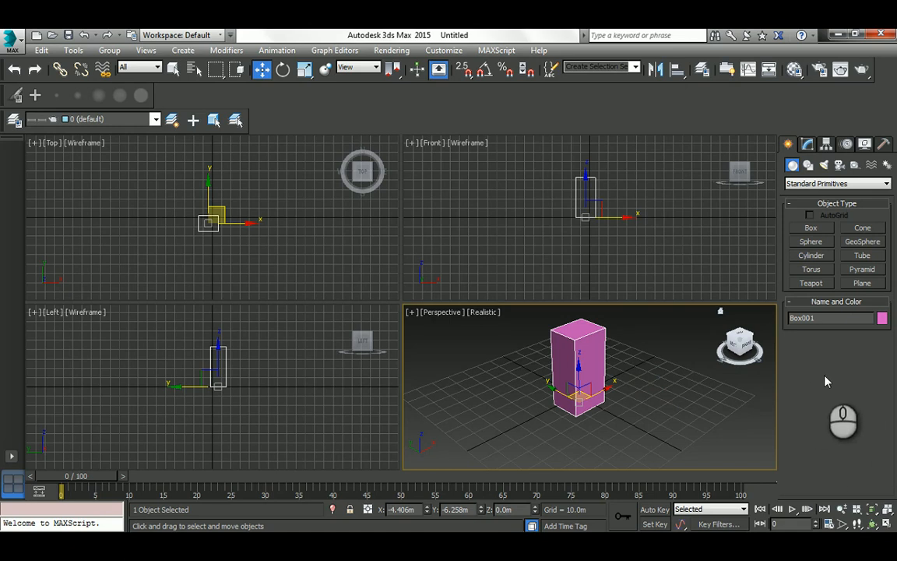
Show the box's editable parameters and enlarge the Perspective view to fill the viewport area.
{"action": "left_click", "coordinate": [806, 145]}
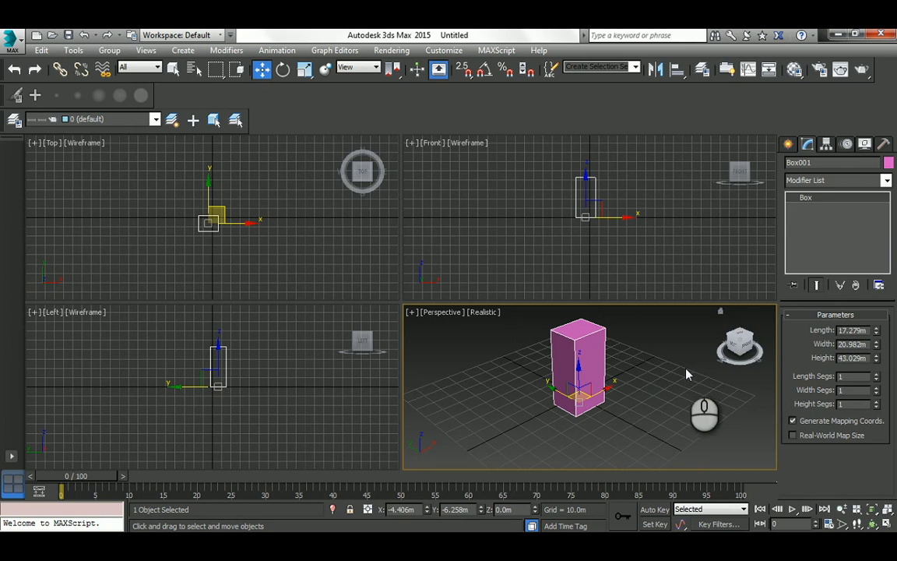
{"action": "middle_click_drag", "start_coordinate": [604, 369], "coordinate": [606, 376]}
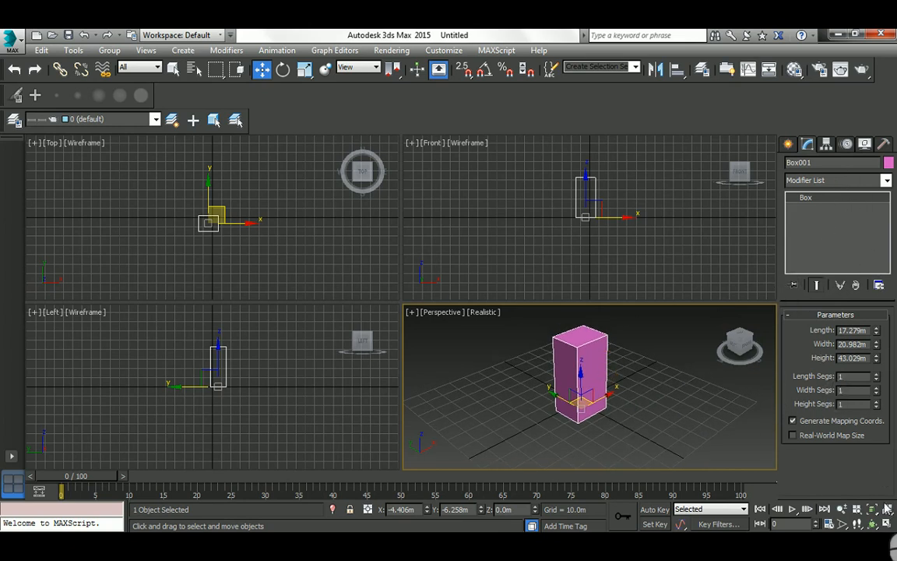
{"action": "left_click", "coordinate": [886, 524]}
{"action": "middle_click_drag", "start_coordinate": [433, 256], "coordinate": [443, 277]}
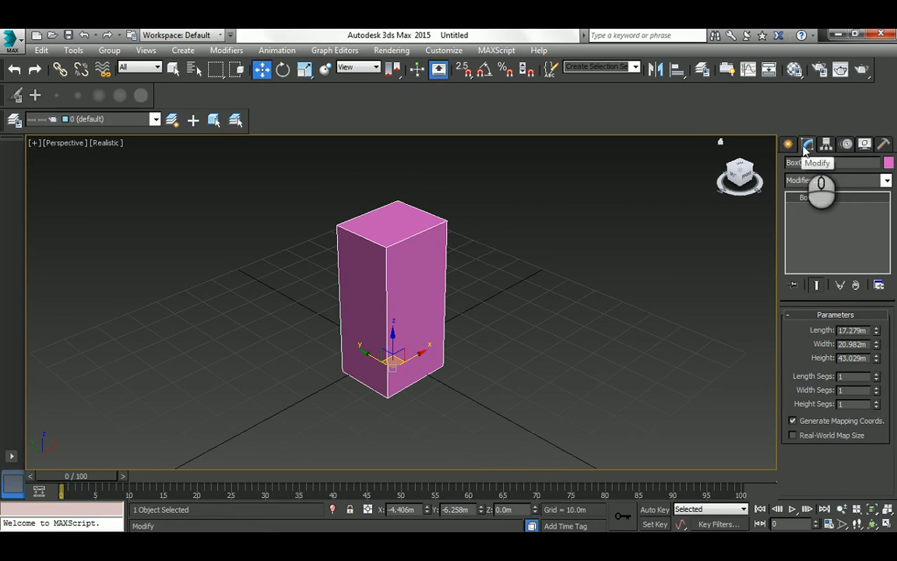
Look through the modifiers available for the box, from the selection and world-space groups to the object-space ones.
{"action": "left_click", "coordinate": [885, 180]}
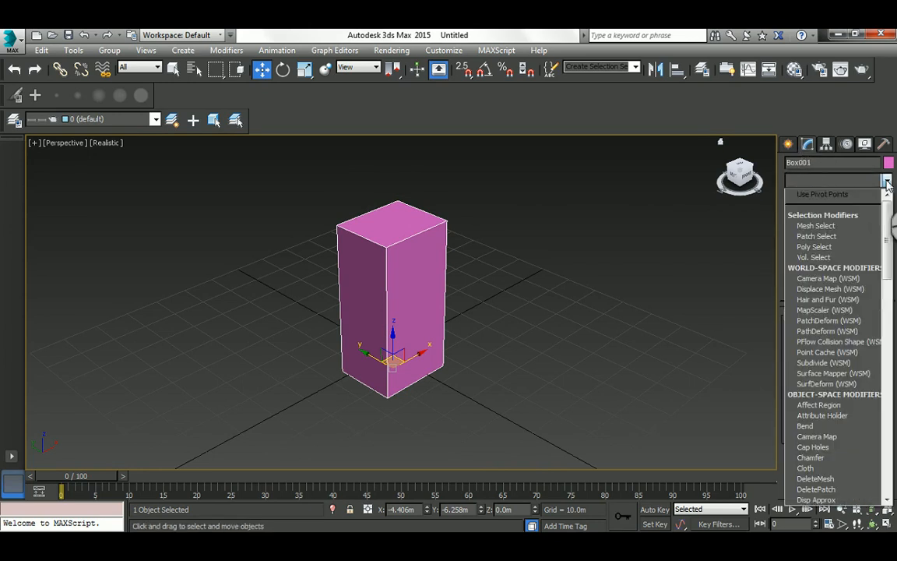
{"action": "scroll", "coordinate": [860, 279], "scroll_direction": "down", "scroll_amount": 2}
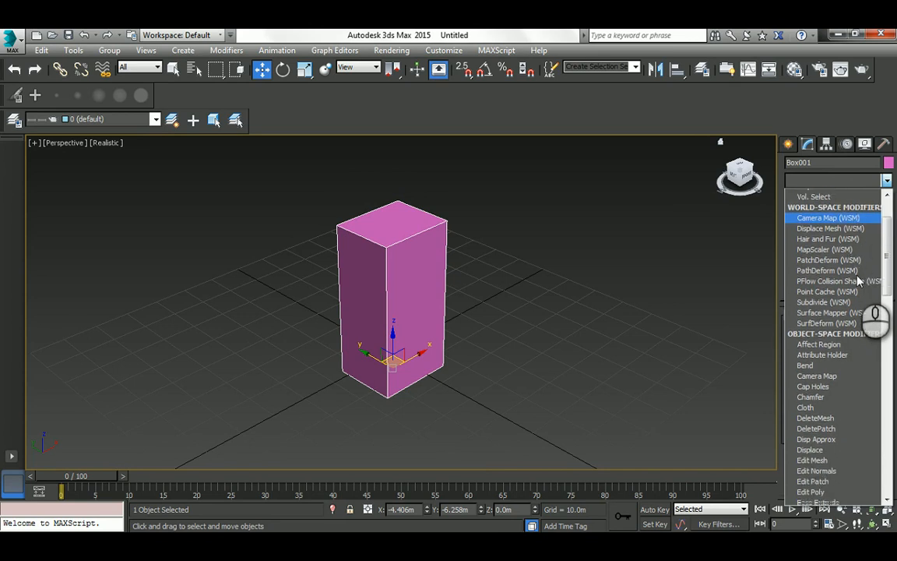
{"action": "scroll", "coordinate": [859, 279], "scroll_direction": "down", "scroll_amount": 1}
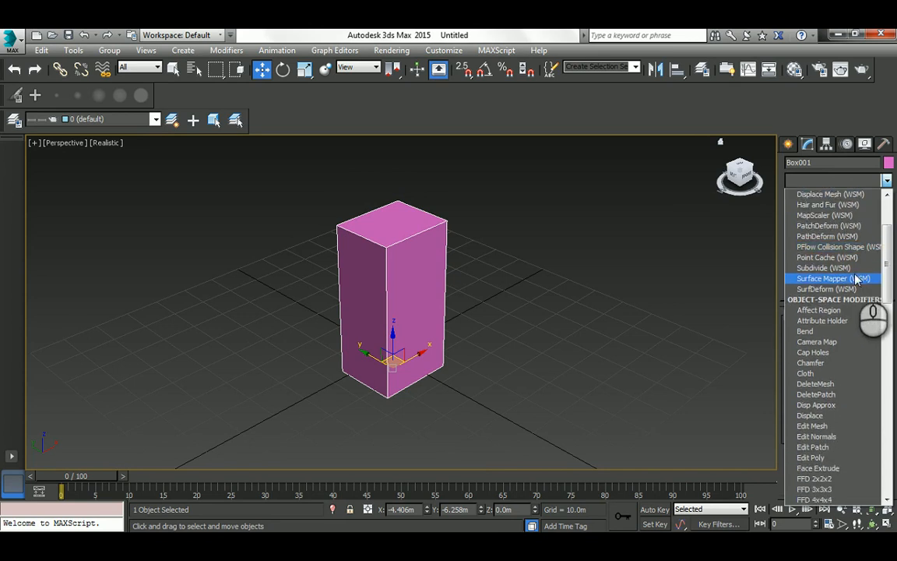
{"action": "scroll", "coordinate": [856, 279], "scroll_direction": "down", "scroll_amount": 4}
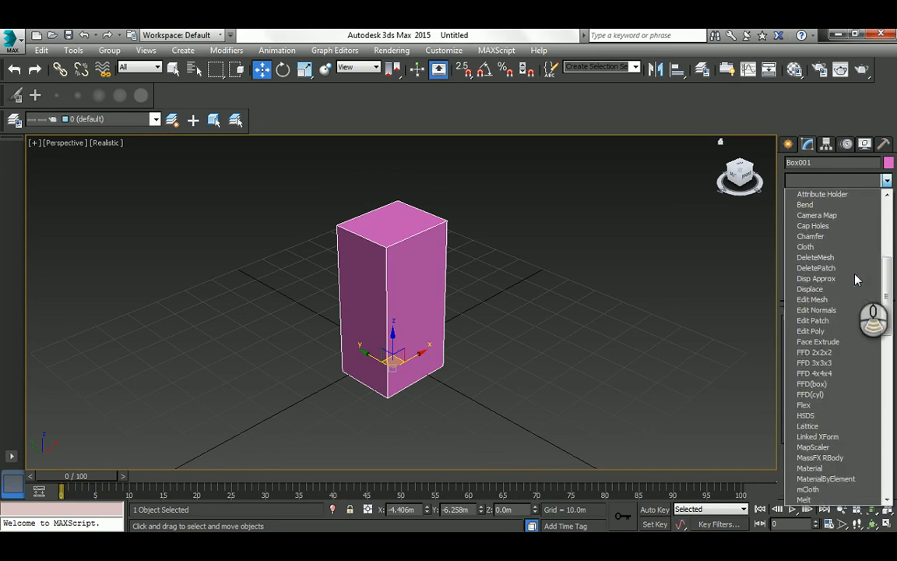
{"action": "scroll", "coordinate": [856, 278], "scroll_direction": "down", "scroll_amount": 2}
{"action": "scroll", "coordinate": [856, 279], "scroll_direction": "down", "scroll_amount": 1}
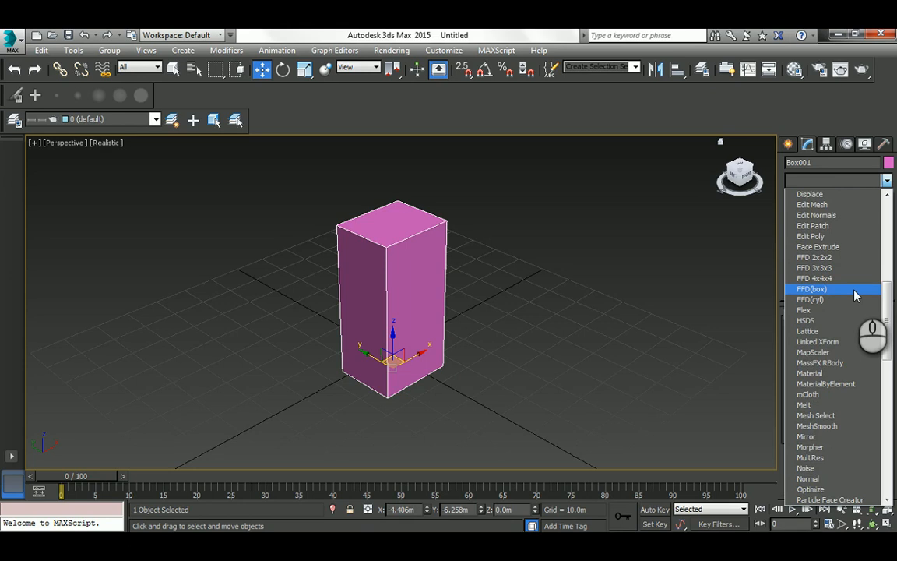
{"action": "scroll", "coordinate": [853, 294], "scroll_direction": "down", "scroll_amount": 3}
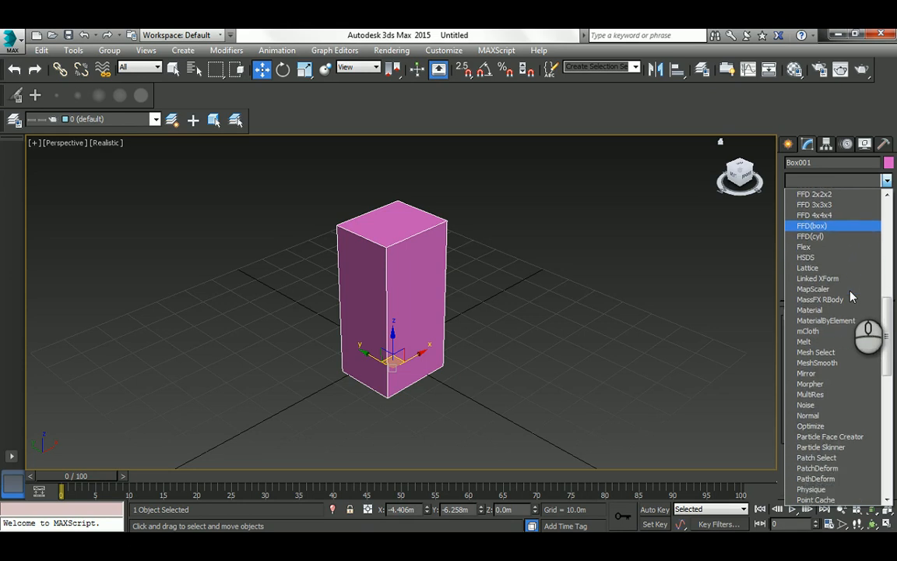
{"action": "scroll", "coordinate": [852, 294], "scroll_direction": "down", "scroll_amount": 2}
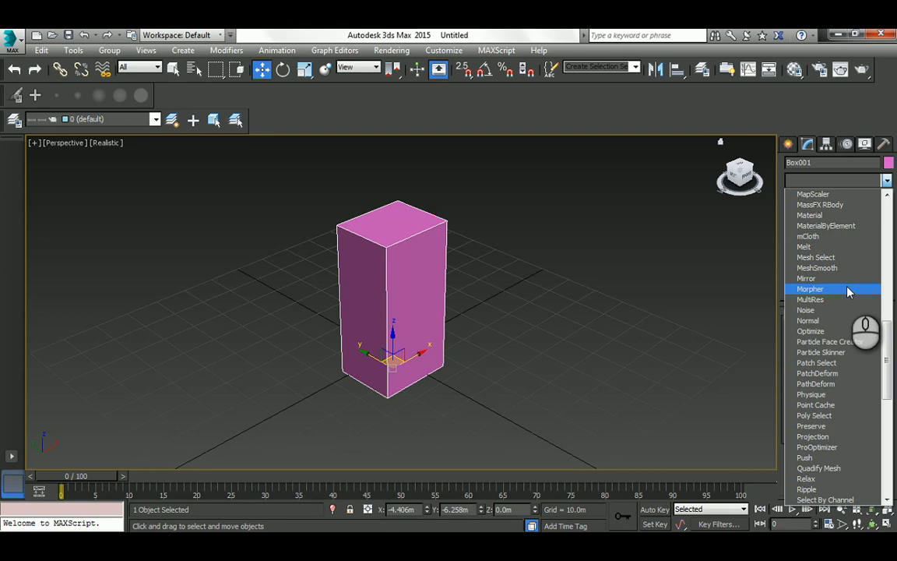
{"action": "scroll", "coordinate": [847, 291], "scroll_direction": "down", "scroll_amount": 2}
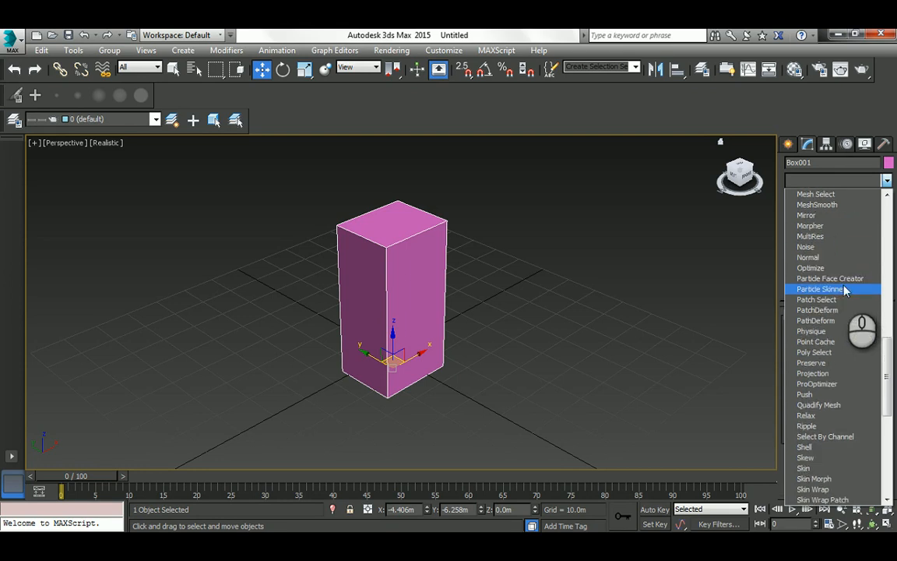
{"action": "scroll", "coordinate": [845, 290], "scroll_direction": "down", "scroll_amount": 3}
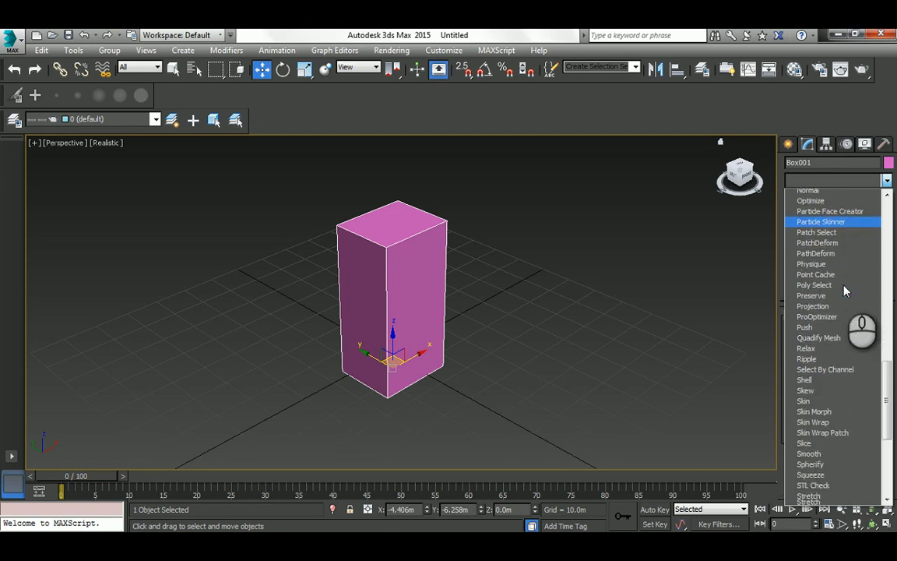
{"action": "left_click", "coordinate": [765, 114]}
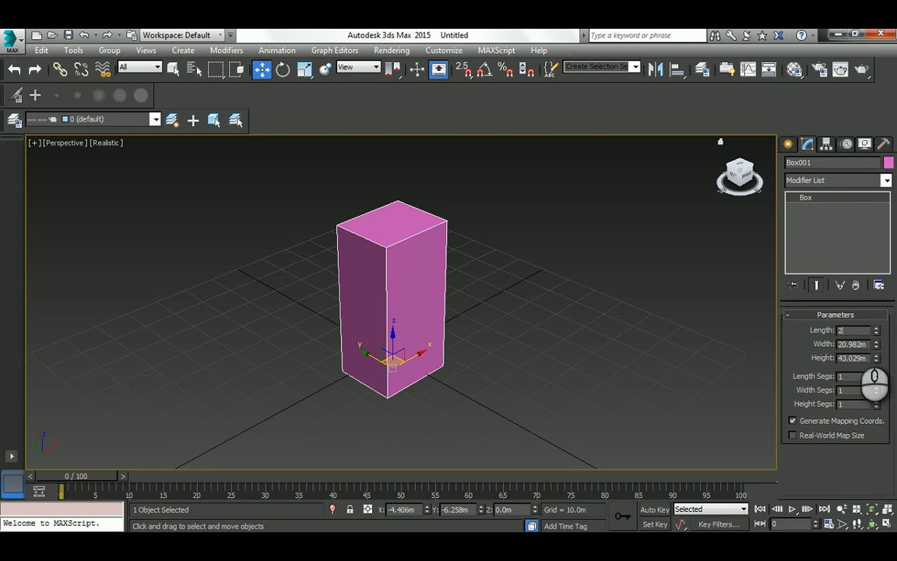
Set the box's length to 20 m, width to 20 m and height to 100 m.
{"action": "type", "text": "0"}
{"action": "key", "text": "Tab"}
{"action": "type", "text": "20"}
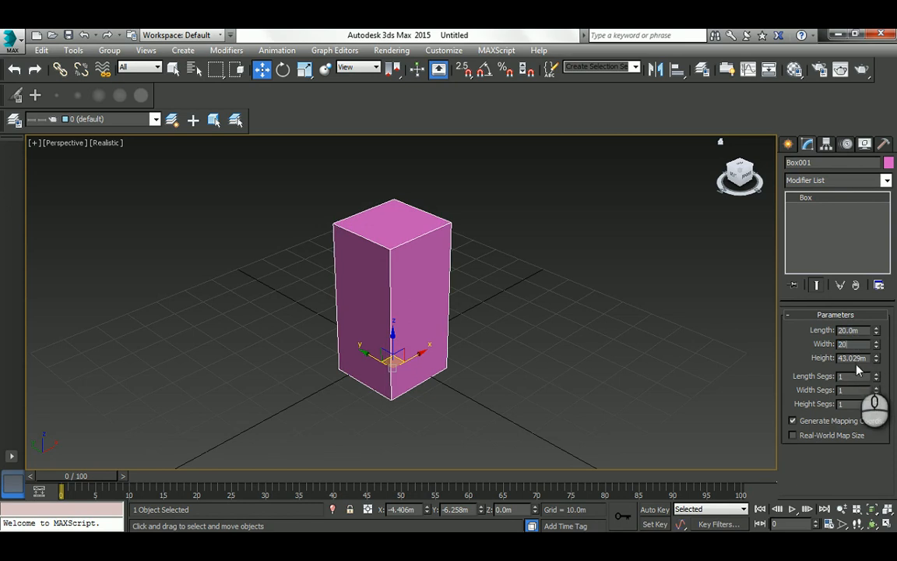
{"action": "left_click", "coordinate": [853, 357]}
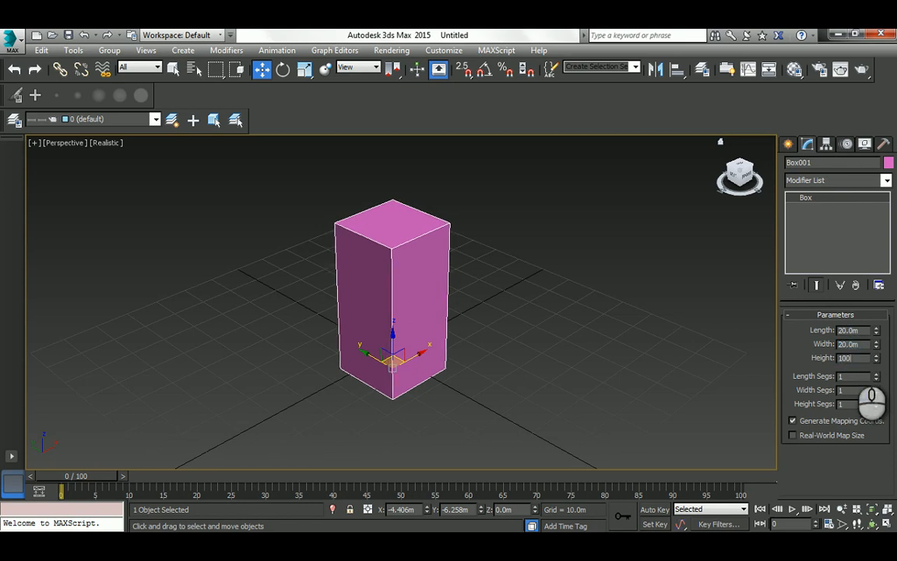
{"action": "key", "text": "Return"}
{"action": "middle_click_drag", "start_coordinate": [418, 301], "coordinate": [437, 365]}
{"action": "scroll", "coordinate": [436, 287], "scroll_direction": "down", "scroll_amount": 3}
{"action": "middle_click_drag", "start_coordinate": [436, 285], "coordinate": [439, 310]}
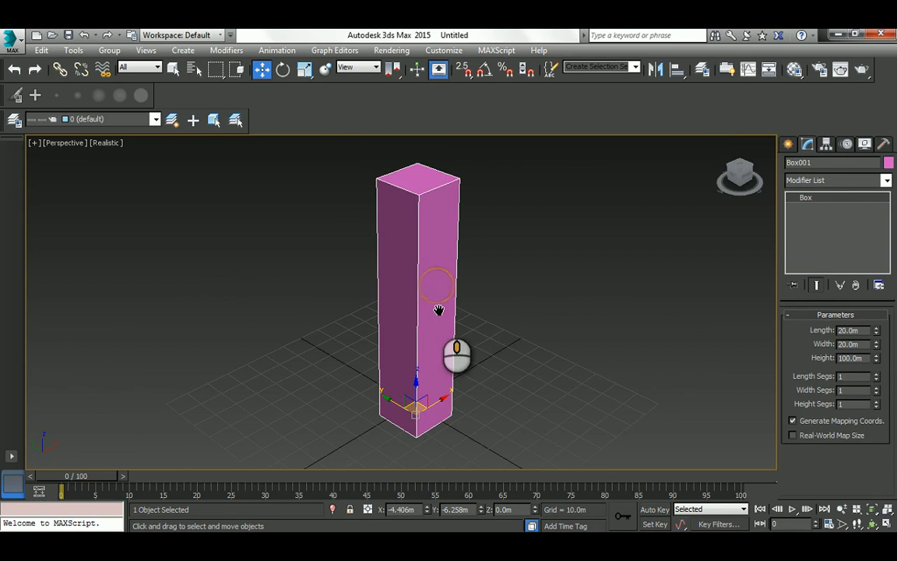
Apply a Bend modifier to the box and set its bend angle to 70.
{"action": "left_click", "coordinate": [874, 527]}
{"action": "left_click_drag", "start_coordinate": [436, 311], "coordinate": [403, 306]}
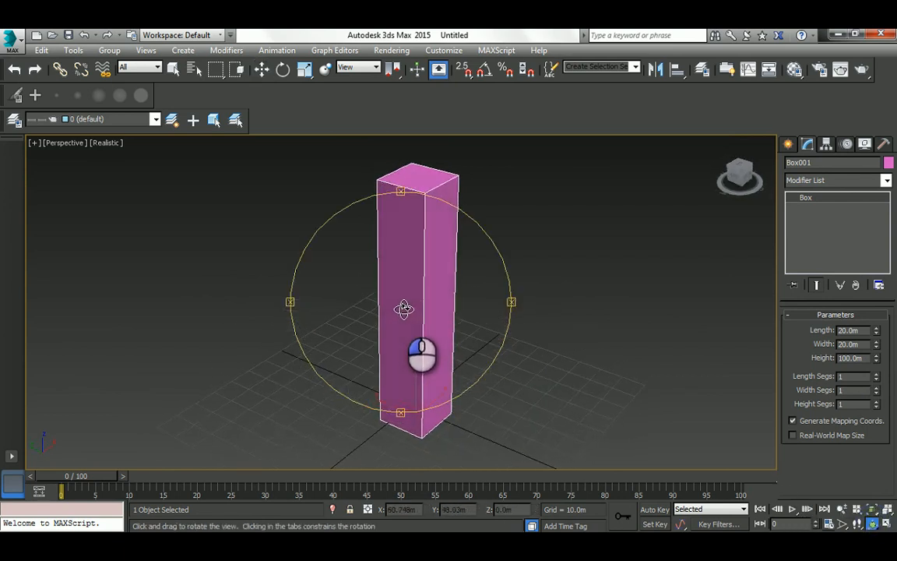
{"action": "right_click", "coordinate": [469, 306]}
{"action": "left_click", "coordinate": [854, 181]}
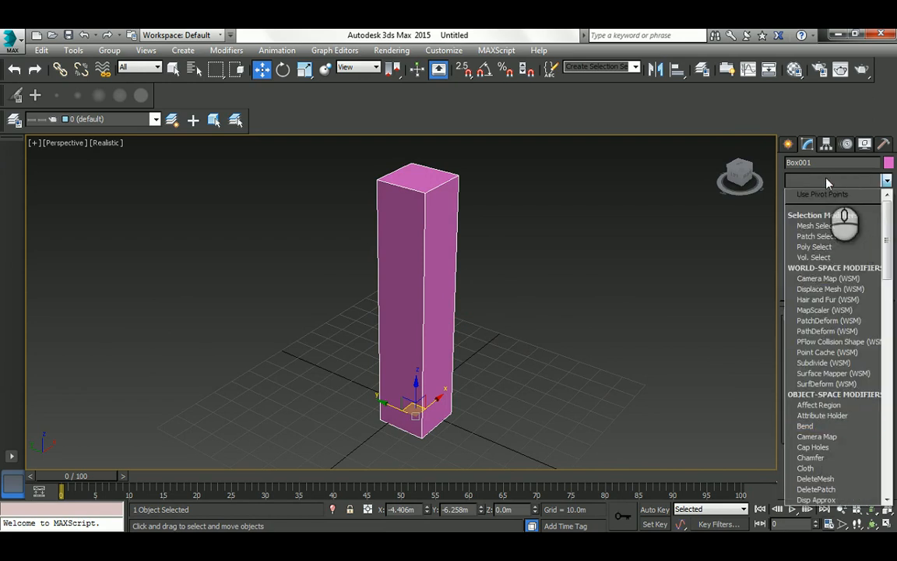
{"action": "left_click", "coordinate": [827, 181]}
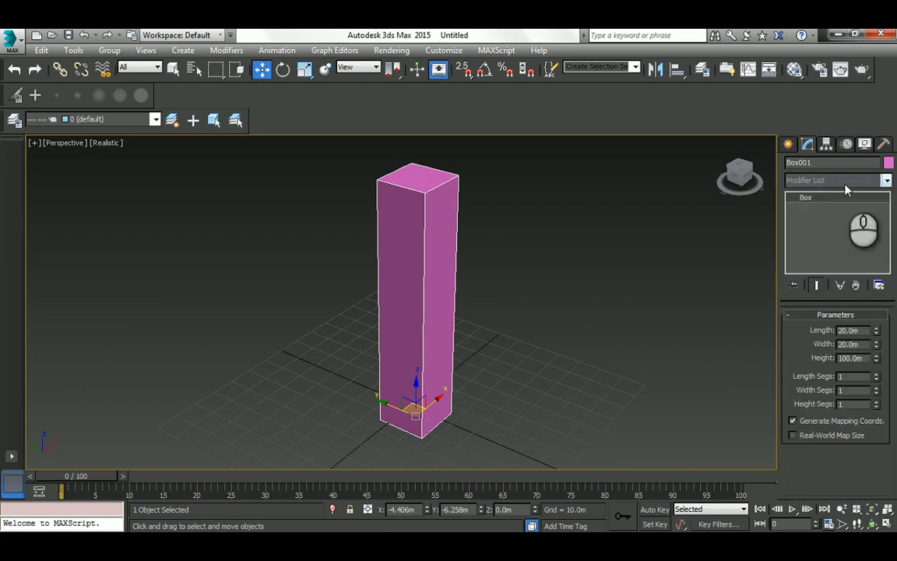
{"action": "left_click", "coordinate": [886, 181]}
{"action": "left_click", "coordinate": [815, 426]}
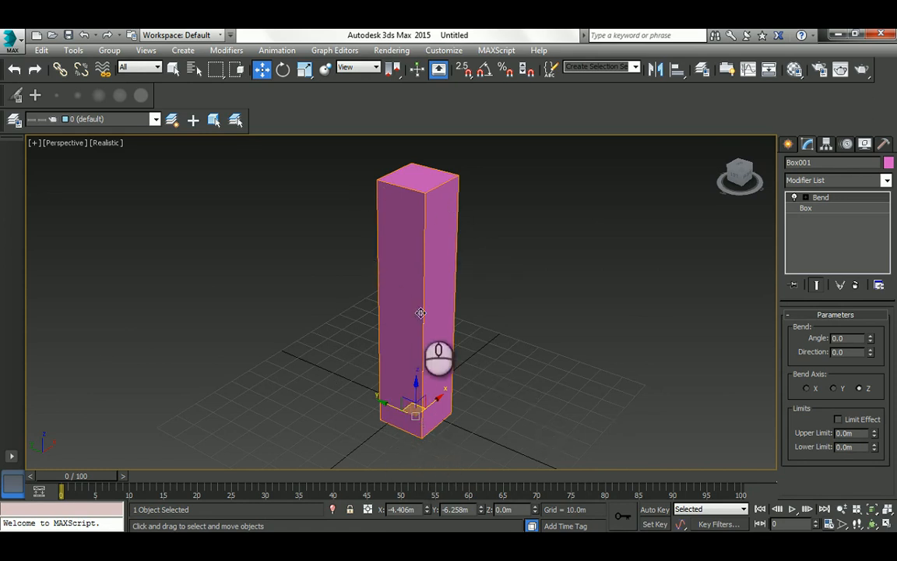
{"action": "middle_click_drag", "start_coordinate": [418, 315], "coordinate": [404, 305]}
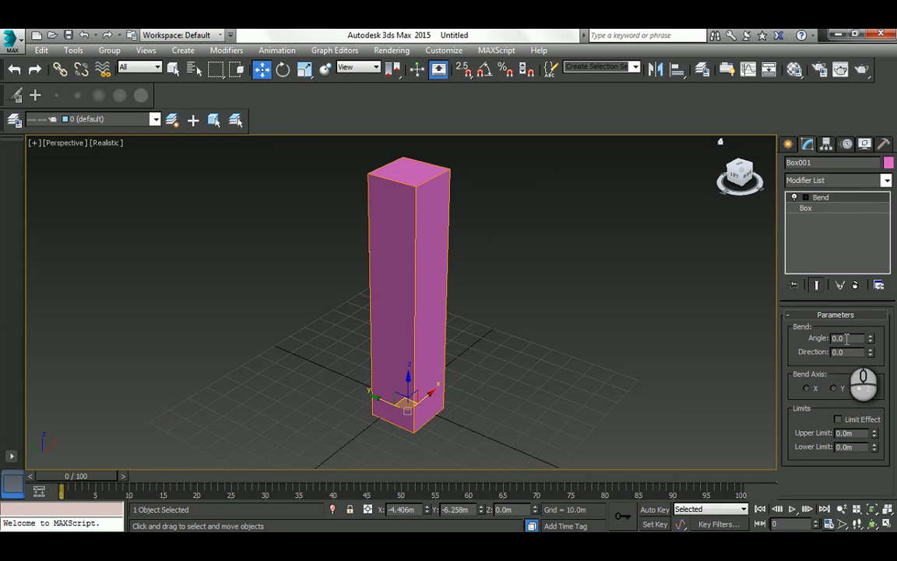
{"action": "left_click_drag", "start_coordinate": [870, 340], "coordinate": [887, 241]}
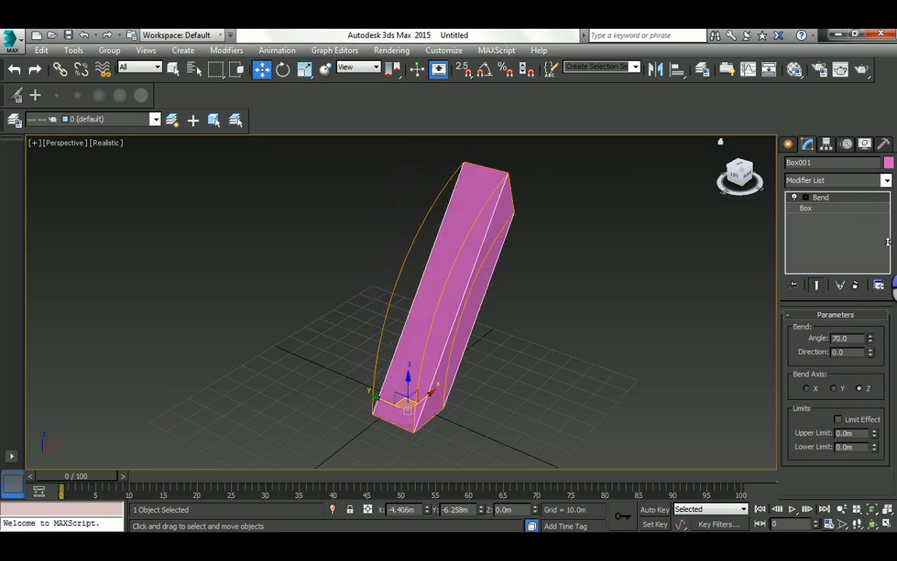
Examine the bent box from several angles, comparing its straight faces with the curved Bend outline.
{"action": "left_click", "coordinate": [873, 522]}
{"action": "left_click_drag", "start_coordinate": [459, 324], "coordinate": [397, 309]}
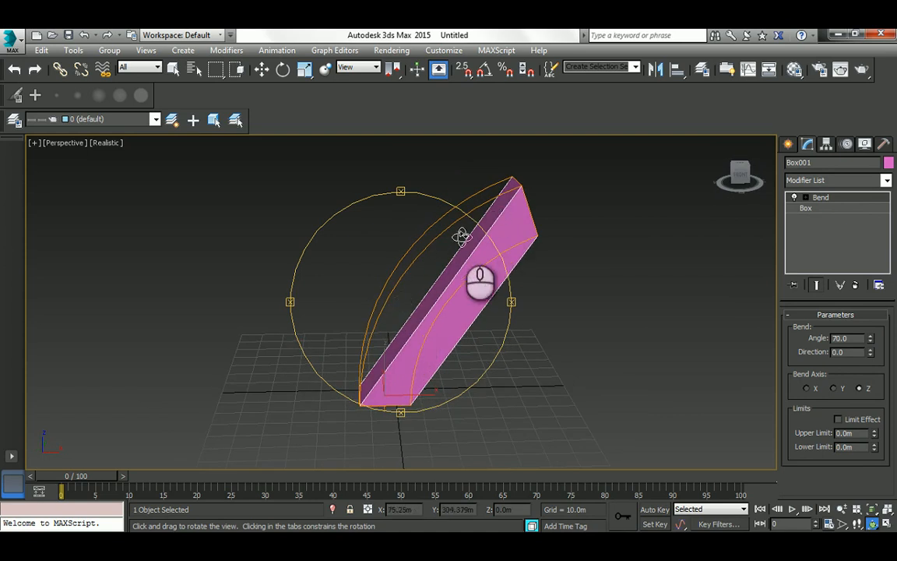
{"action": "right_click", "coordinate": [566, 337]}
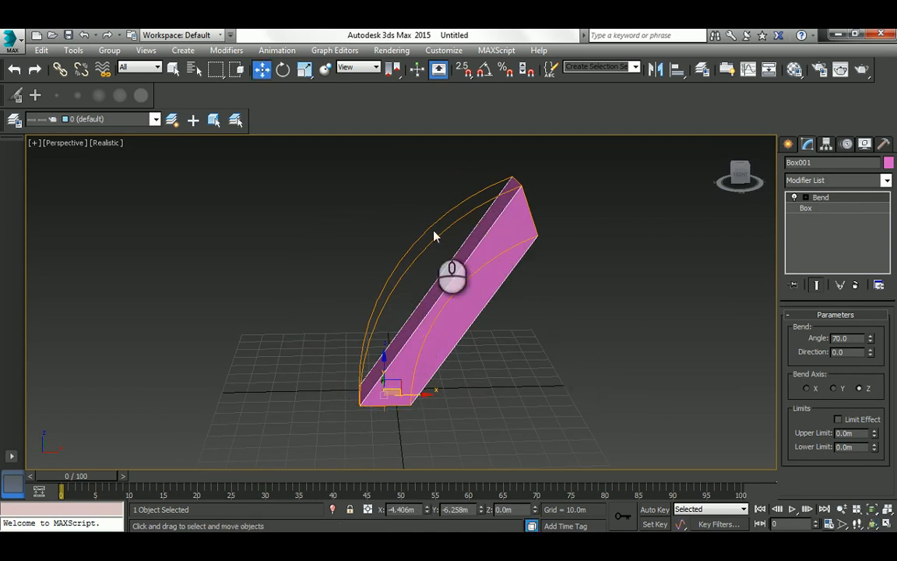
{"action": "left_click", "coordinate": [872, 522]}
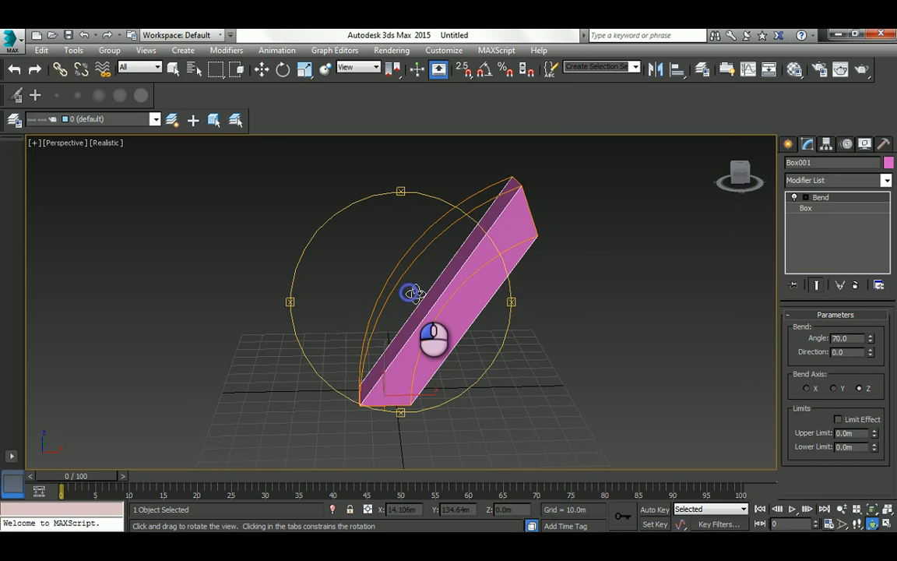
{"action": "left_click_drag", "start_coordinate": [413, 294], "coordinate": [423, 295]}
{"action": "scroll", "coordinate": [424, 293], "scroll_direction": "up", "scroll_amount": 2}
{"action": "scroll", "coordinate": [436, 286], "scroll_direction": "down", "scroll_amount": 2}
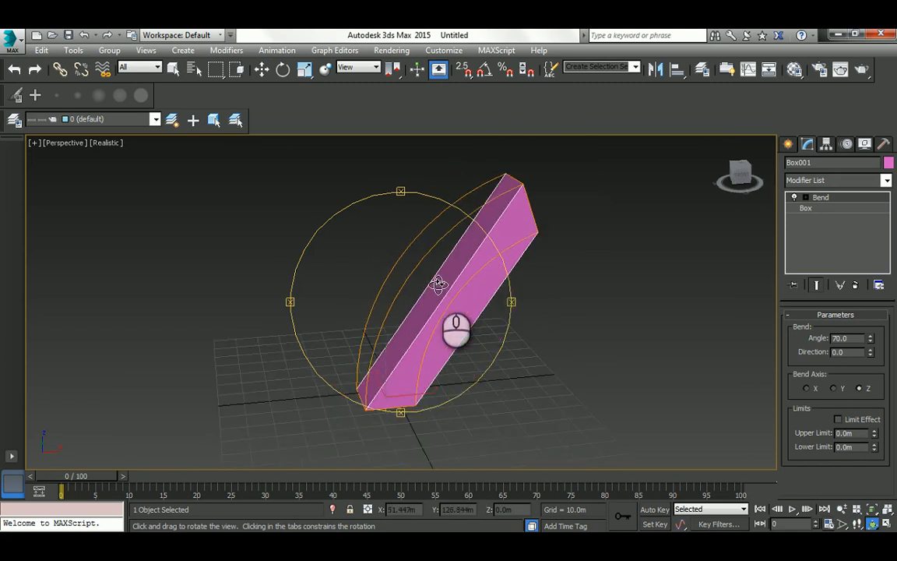
{"action": "right_click", "coordinate": [442, 282]}
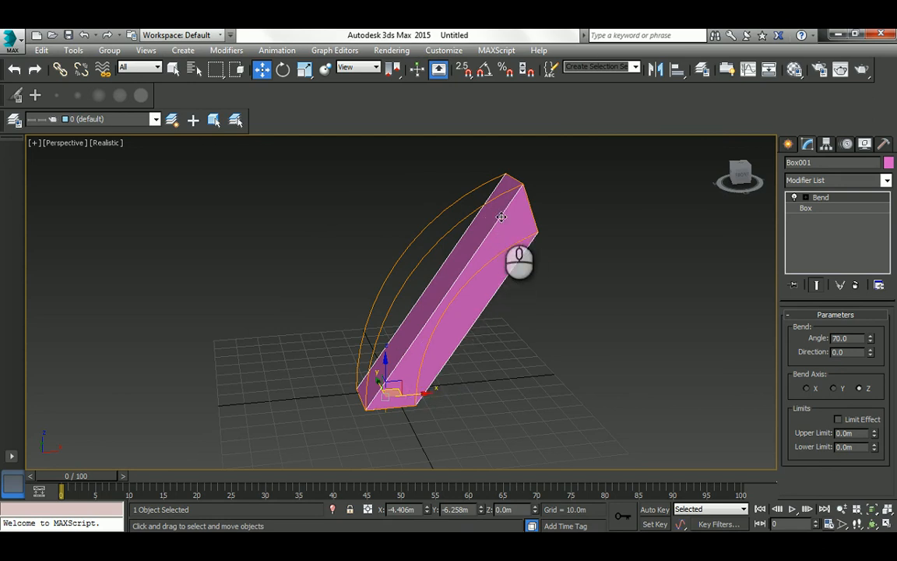
{"action": "left_click", "coordinate": [872, 523]}
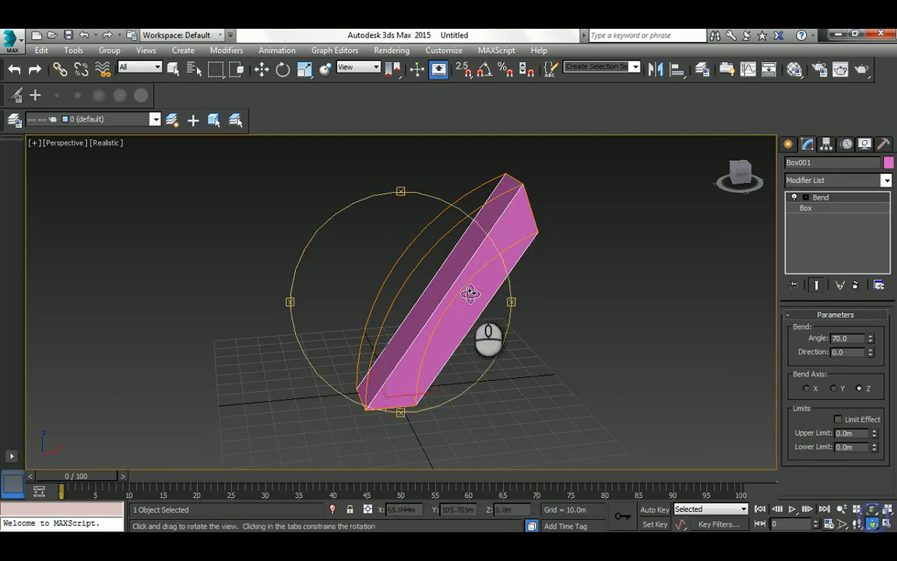
{"action": "mouse_move", "coordinate": [469, 293]}
{"action": "left_mouse_down"}
{"action": "mouse_move", "coordinate": [438, 287]}
{"action": "mouse_move", "coordinate": [464, 285]}
{"action": "left_mouse_up"}
{"action": "right_click", "coordinate": [463, 286]}
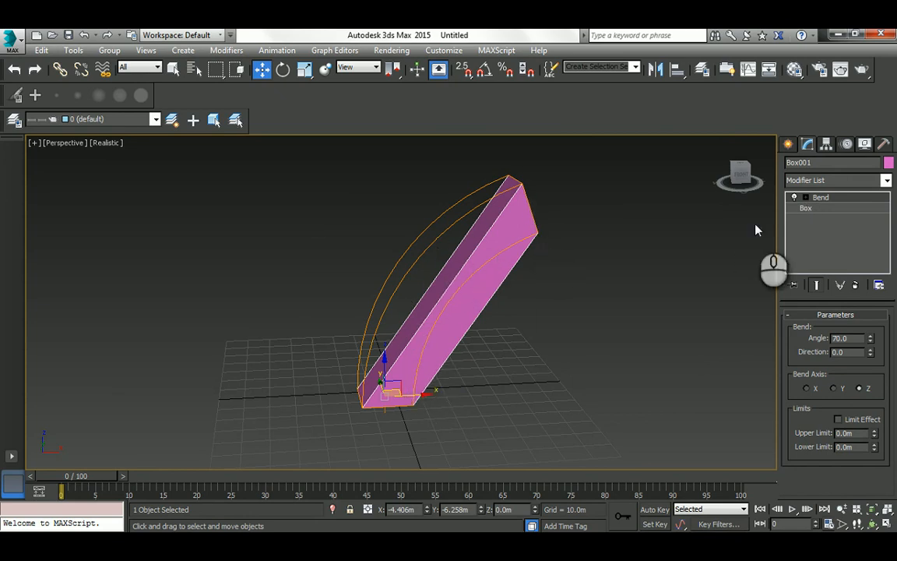
Set the length segments of the base Box to 3 and deselect the object.
{"action": "left_click", "coordinate": [806, 208]}
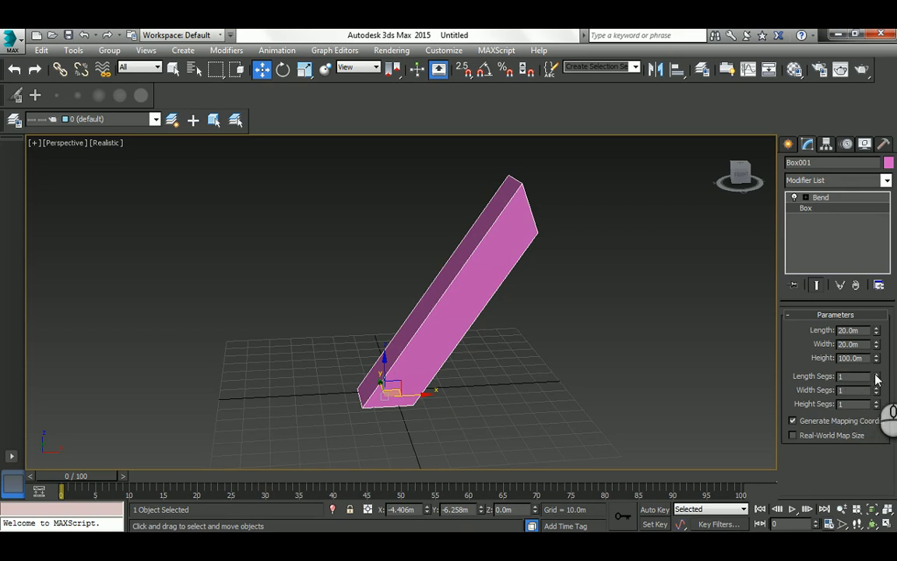
{"action": "left_click", "coordinate": [876, 374]}
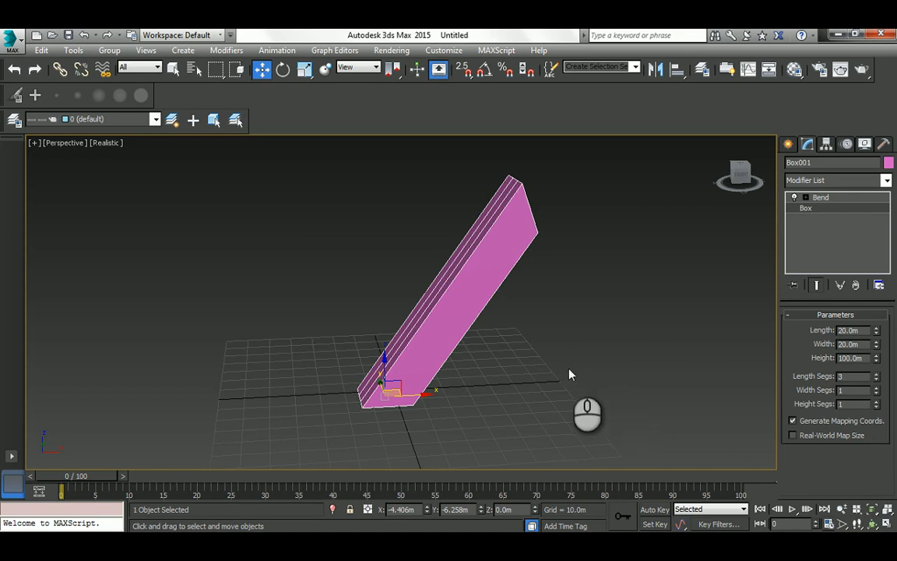
{"action": "left_click", "coordinate": [530, 356]}
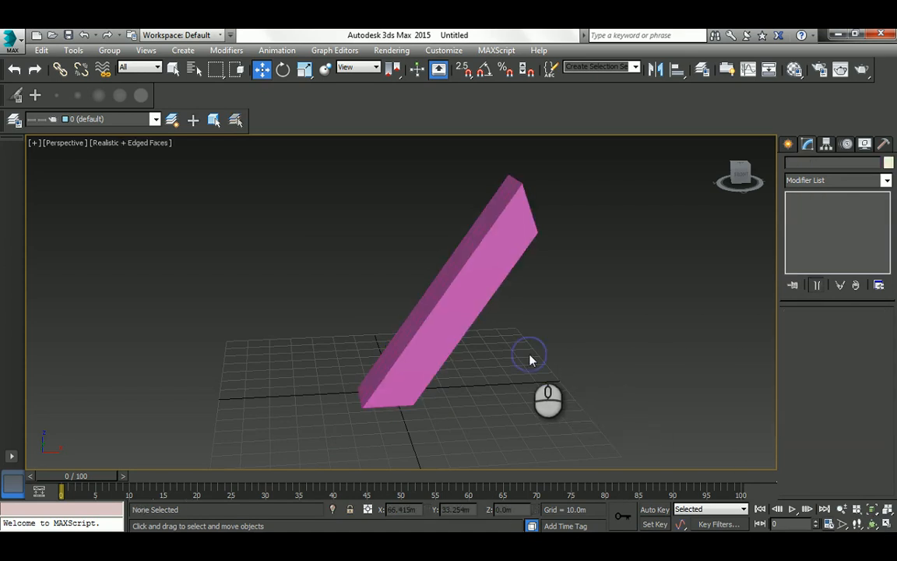
{"action": "left_click", "coordinate": [478, 236]}
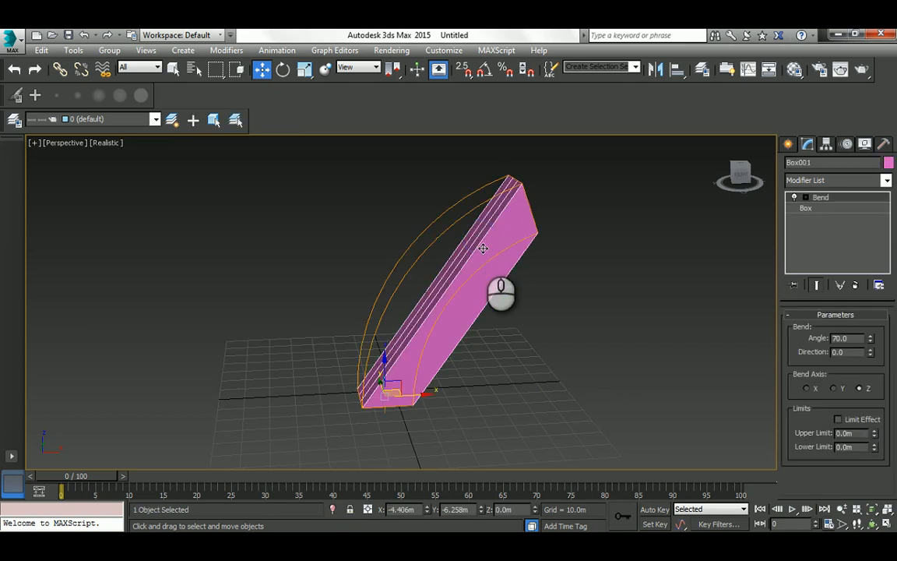
{"action": "left_click", "coordinate": [608, 299]}
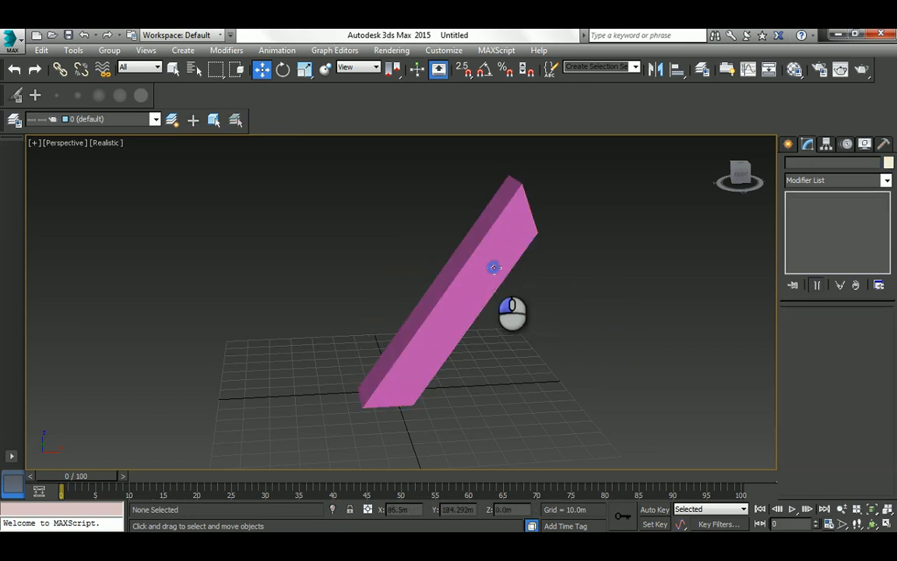
{"action": "left_click", "coordinate": [494, 267]}
{"action": "left_click", "coordinate": [575, 294]}
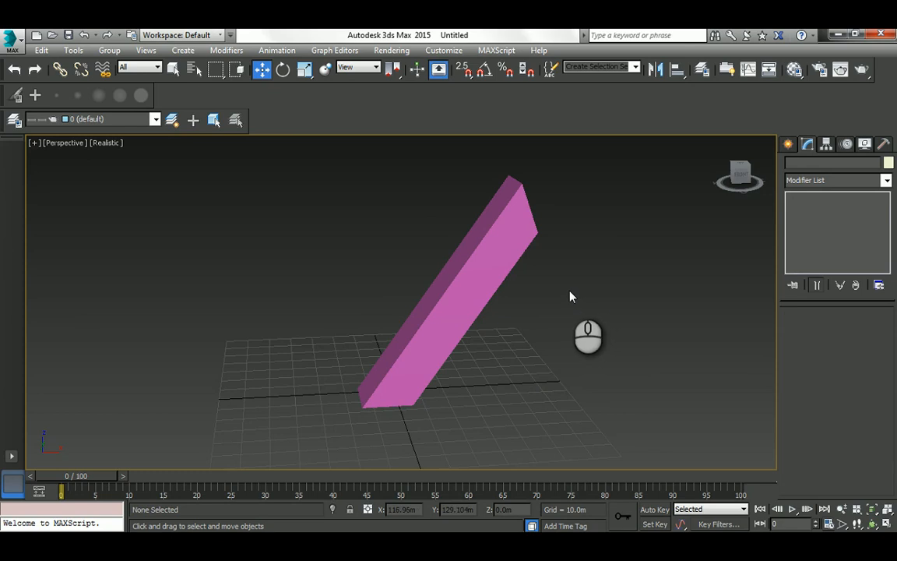
Display edged faces in the viewport and set the base Box's length segments to 5.
{"action": "key", "text": "F4"}
{"action": "left_click", "coordinate": [500, 268]}
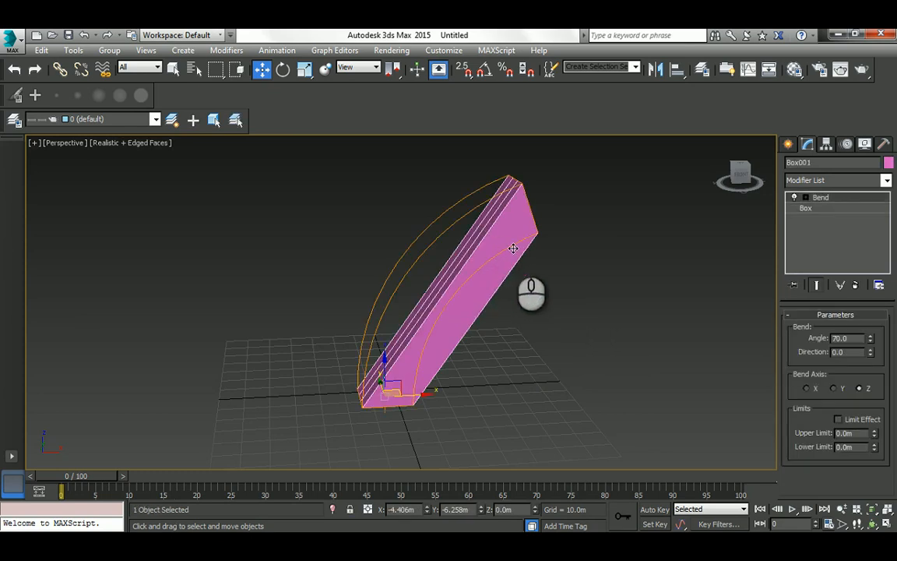
{"action": "left_click", "coordinate": [804, 208]}
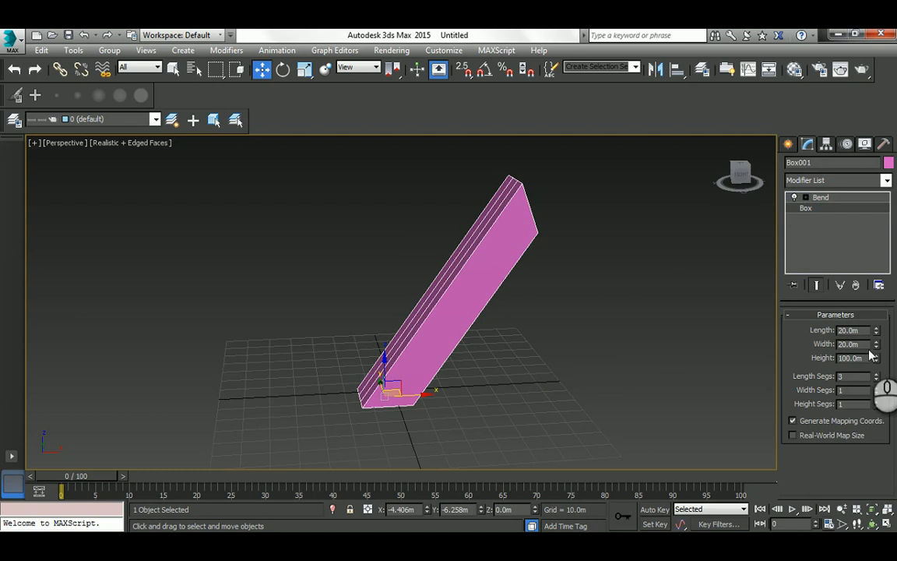
{"action": "left_click", "coordinate": [877, 374]}
{"action": "left_click", "coordinate": [877, 374]}
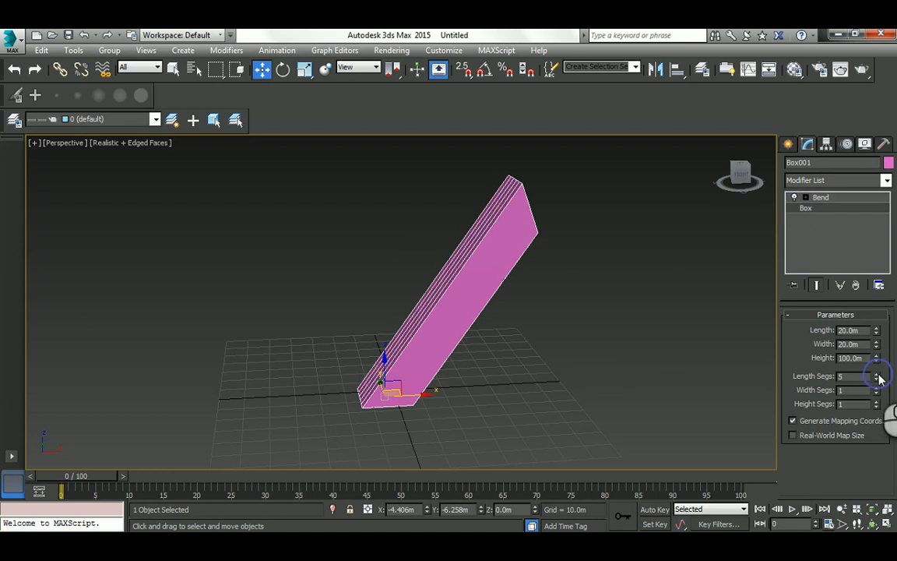
{"action": "left_click", "coordinate": [882, 525]}
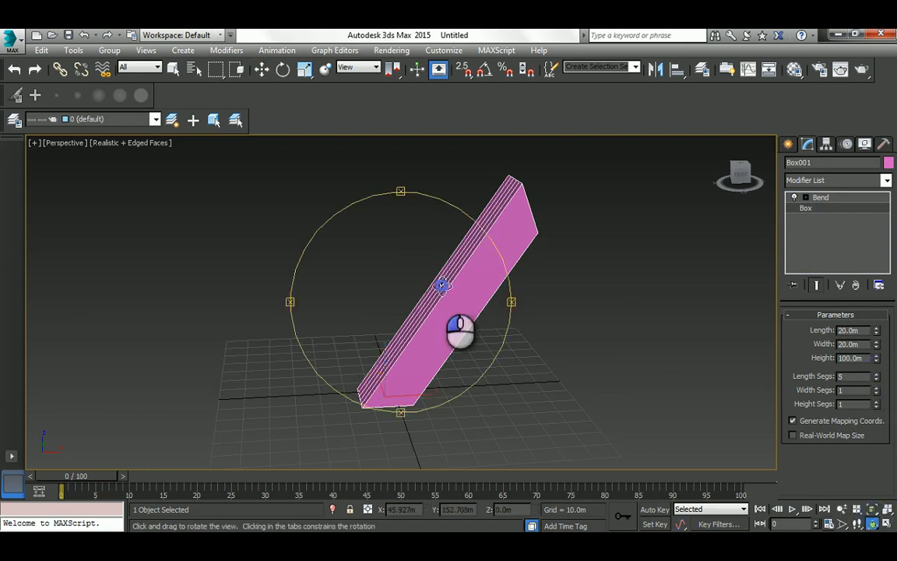
{"action": "left_click_drag", "start_coordinate": [442, 284], "coordinate": [462, 290]}
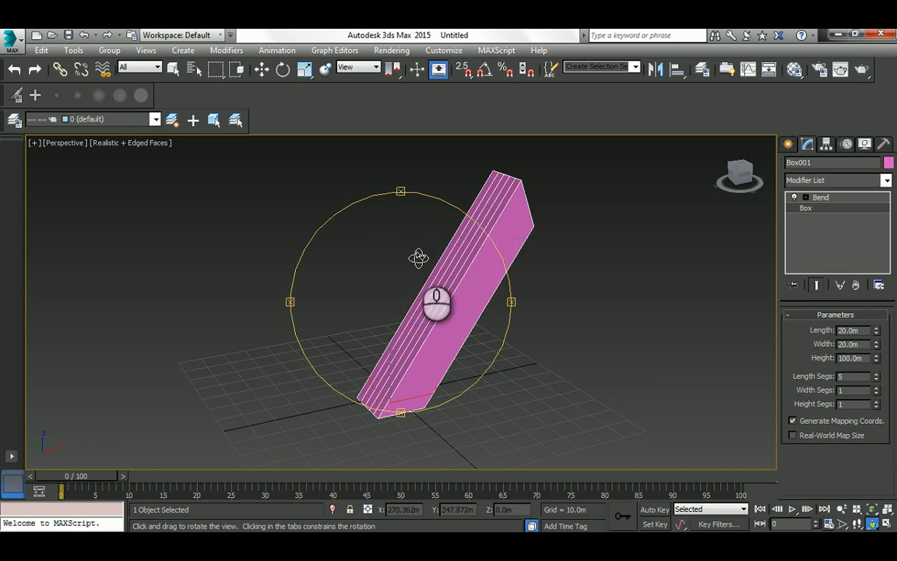
{"action": "left_click_drag", "start_coordinate": [416, 258], "coordinate": [405, 252]}
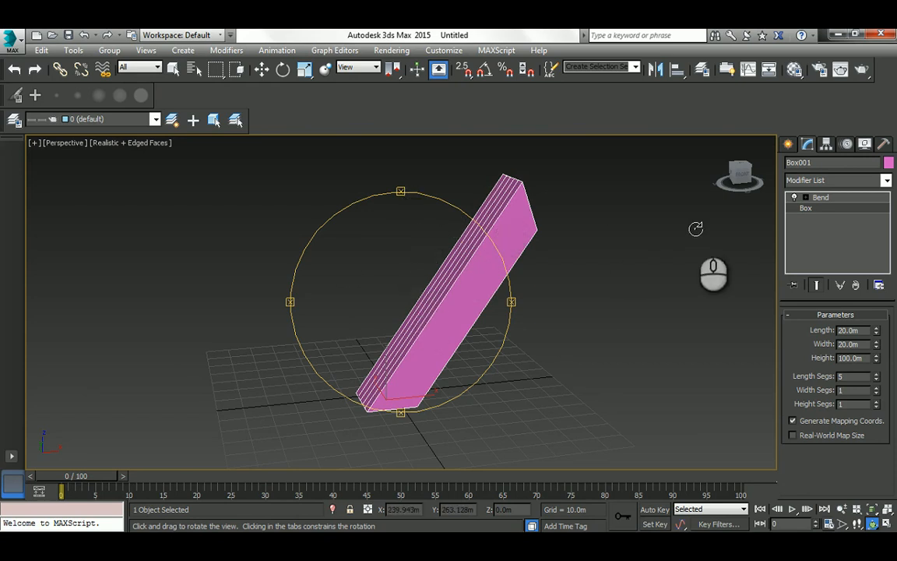
Compare the Bend outline with the base Box, and set the Box's length segments to 1.
{"action": "left_click", "coordinate": [819, 198]}
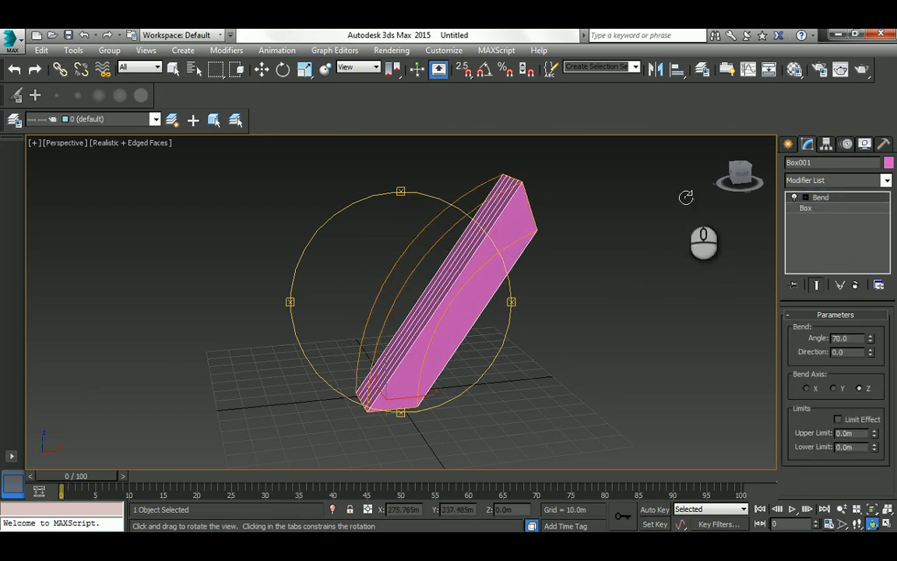
{"action": "left_click", "coordinate": [805, 210]}
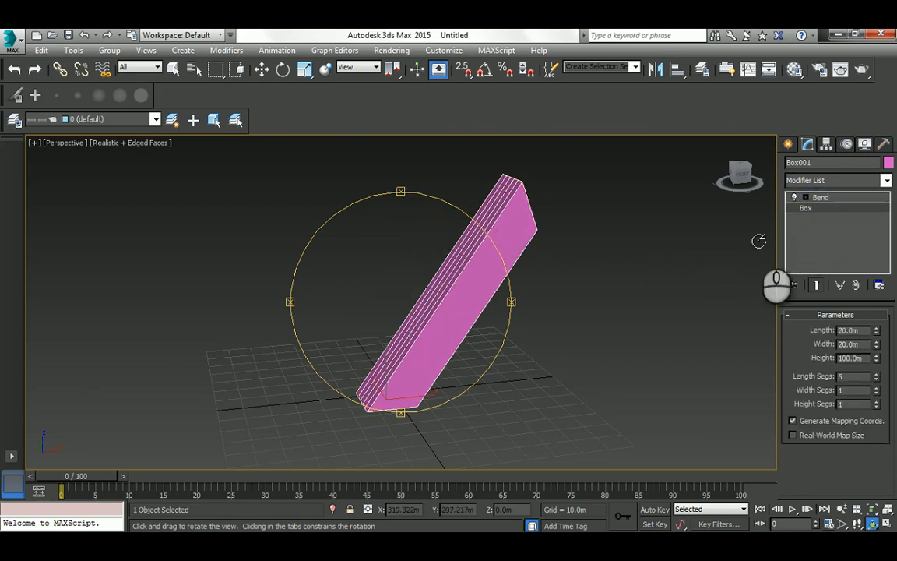
{"action": "double_click", "coordinate": [842, 377]}
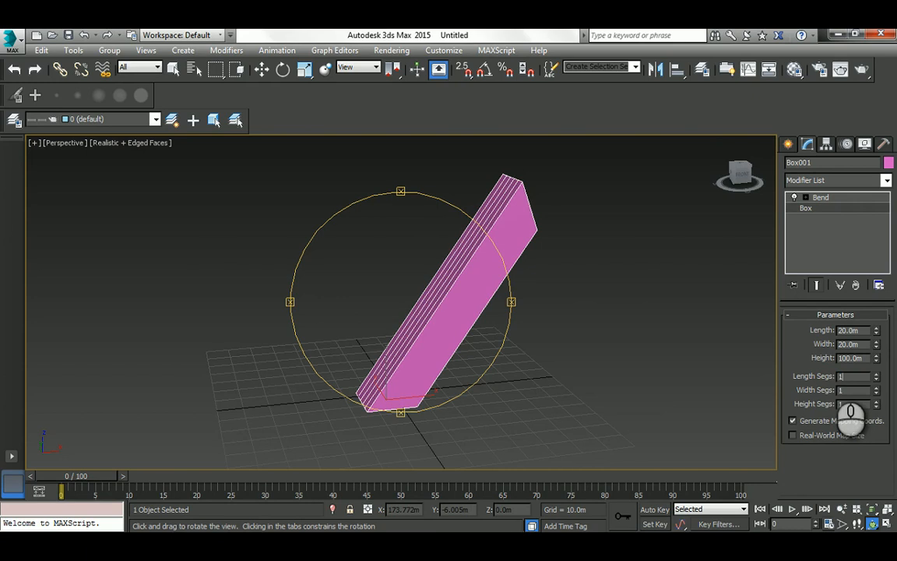
{"action": "key", "text": "Return"}
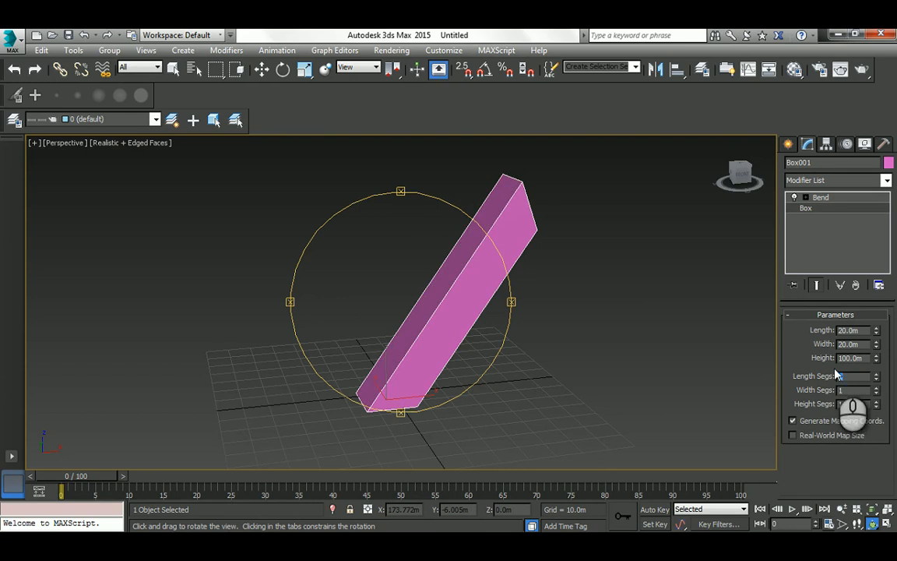
Try 9 width segments on the base Box and return the width segments to 1.
{"action": "left_click_drag", "start_coordinate": [464, 302], "coordinate": [483, 303]}
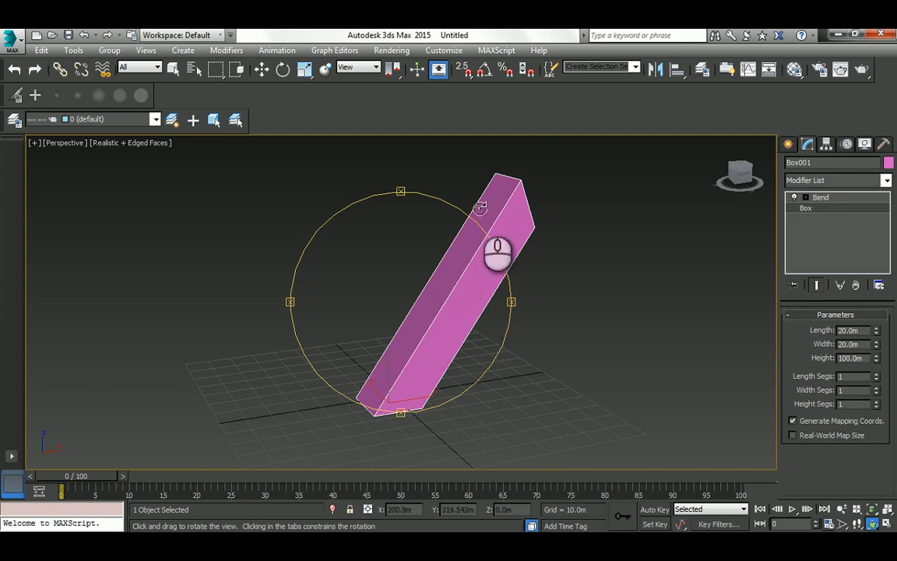
{"action": "right_click", "coordinate": [589, 334]}
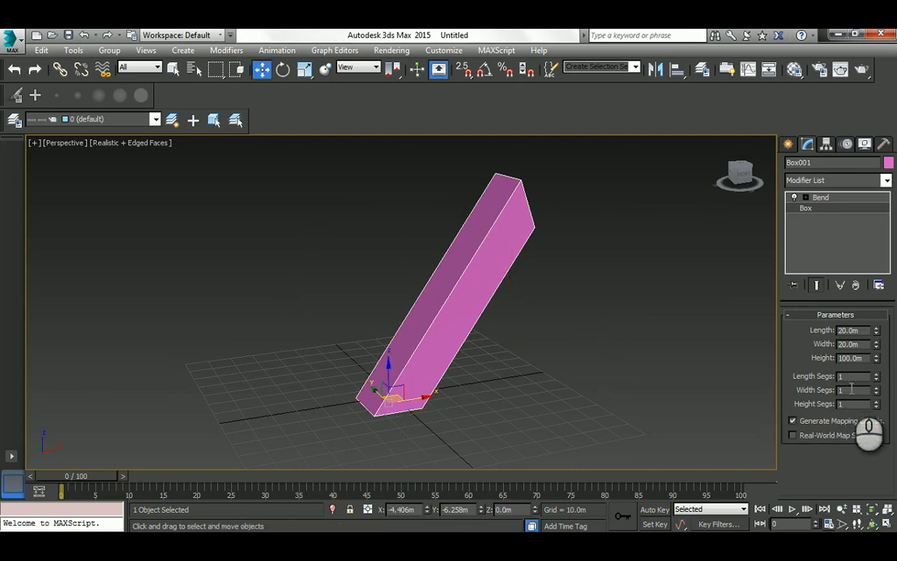
{"action": "type", "text": "9"}
{"action": "key", "text": "Return"}
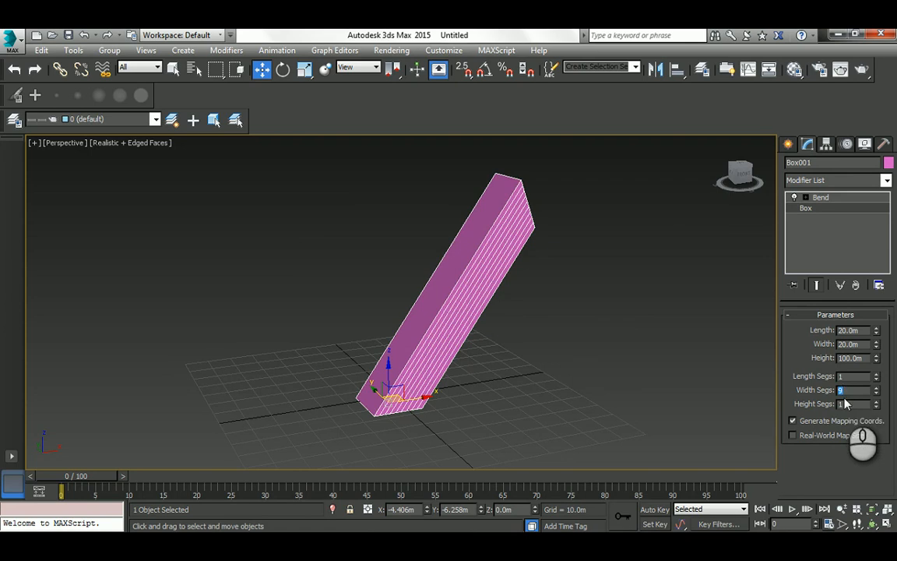
{"action": "key", "text": "Tab"}
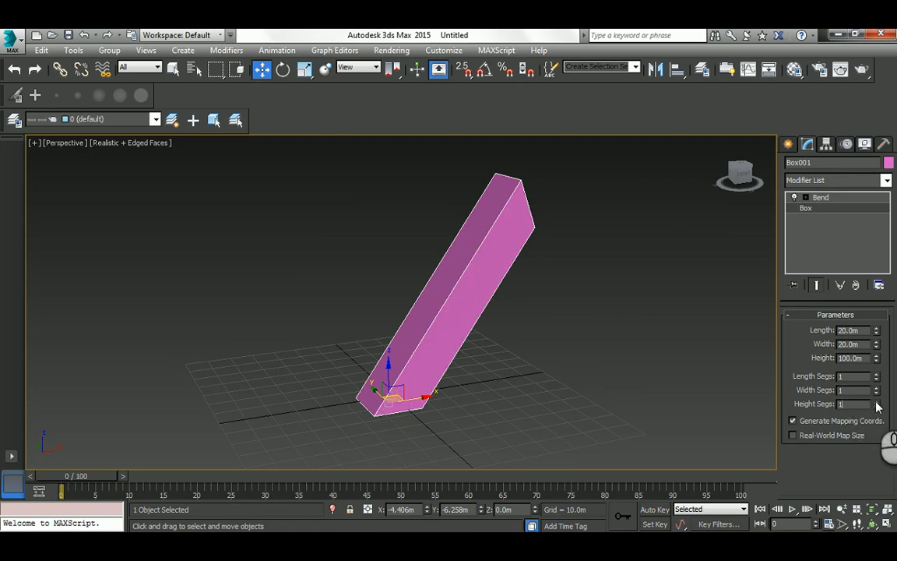
Set the base Box's height segments to 2 and compare the bent faces with the curved Bend outline.
{"action": "left_click", "coordinate": [877, 402]}
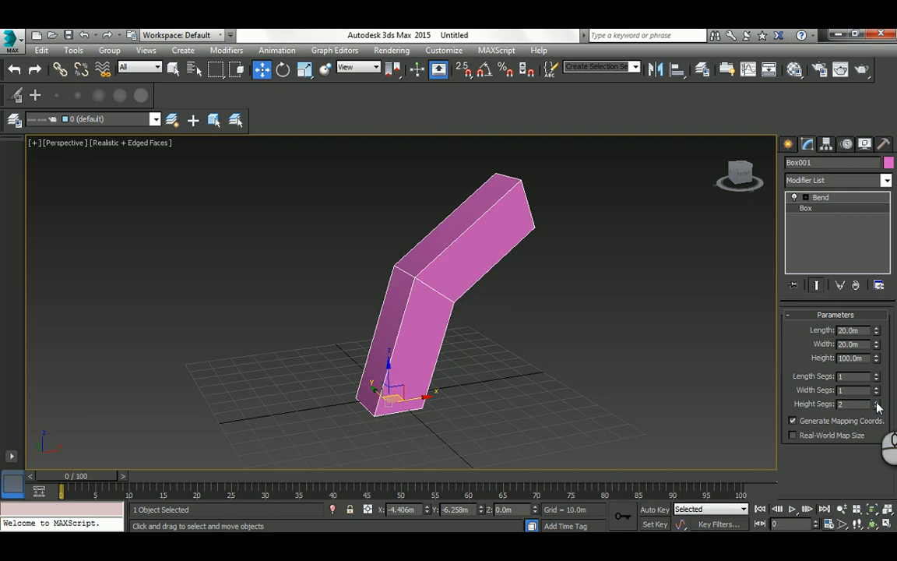
{"action": "left_click", "coordinate": [821, 199]}
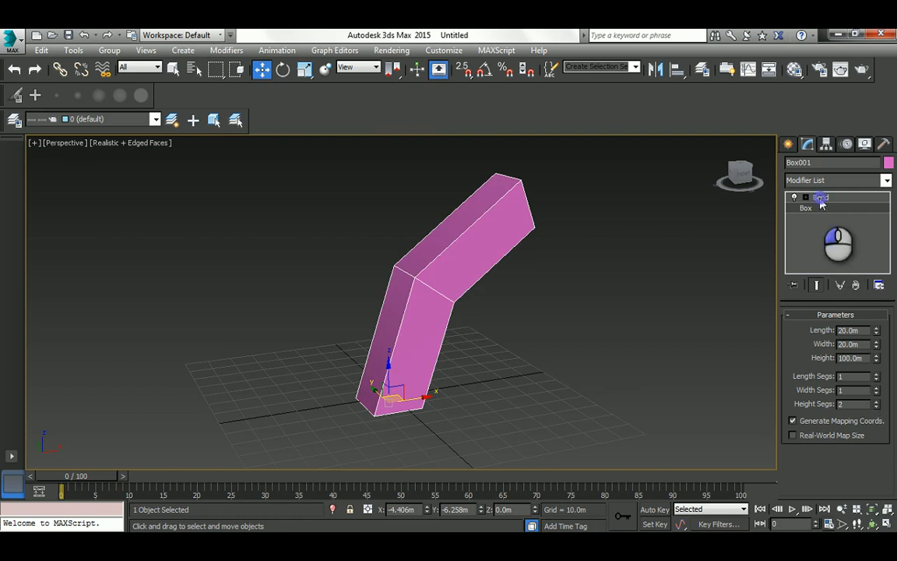
{"action": "left_click", "coordinate": [873, 526]}
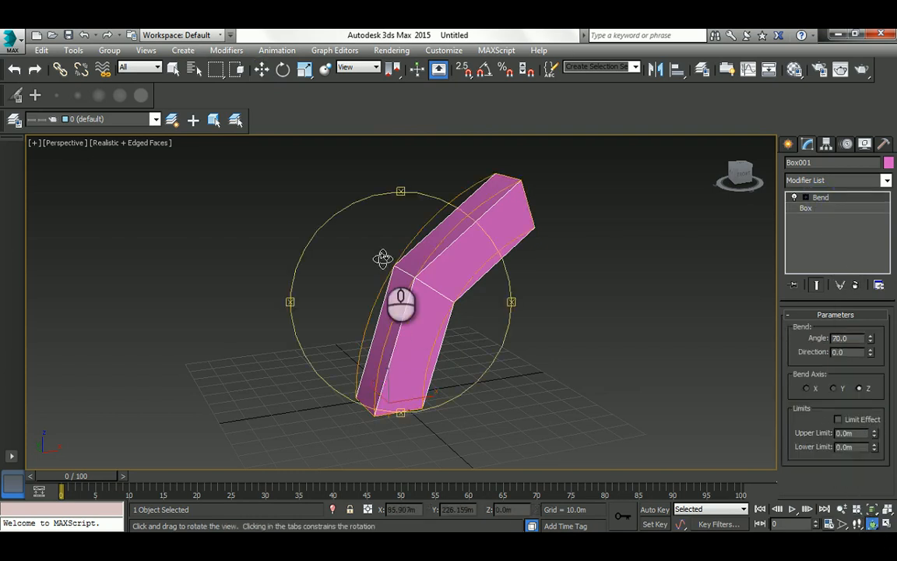
{"action": "mouse_move", "coordinate": [381, 256]}
{"action": "left_mouse_down"}
{"action": "mouse_move", "coordinate": [356, 248]}
{"action": "mouse_move", "coordinate": [378, 256]}
{"action": "left_mouse_up"}
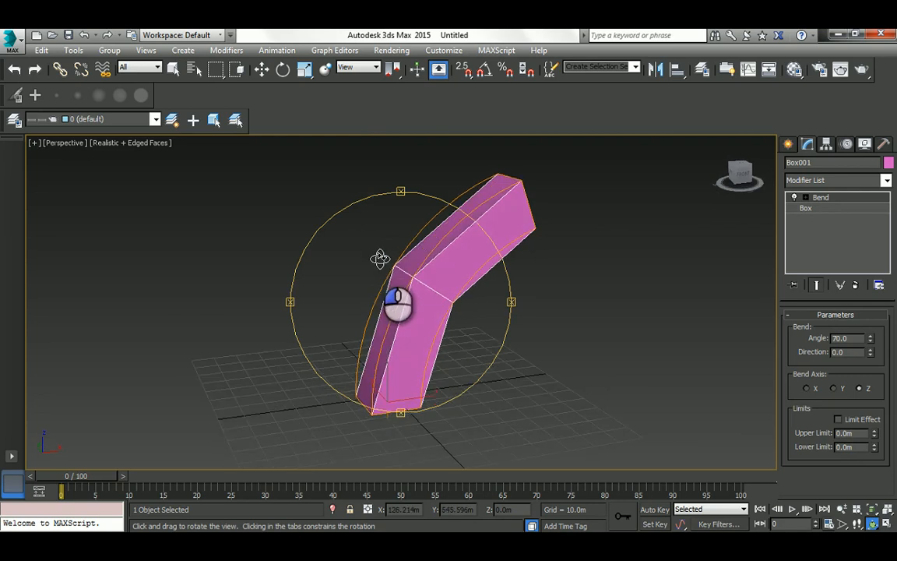
{"action": "left_click", "coordinate": [808, 208]}
{"action": "left_click", "coordinate": [819, 199]}
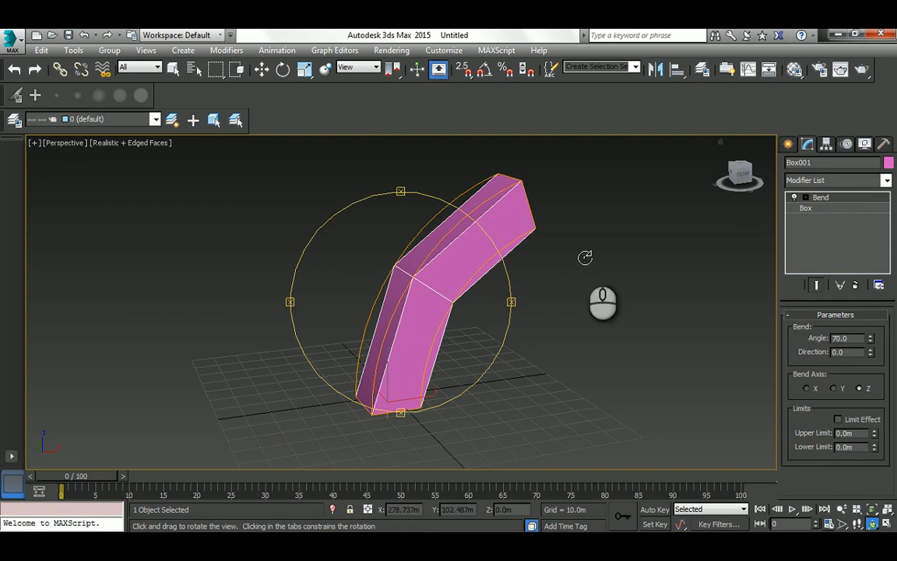
{"action": "left_click", "coordinate": [804, 210]}
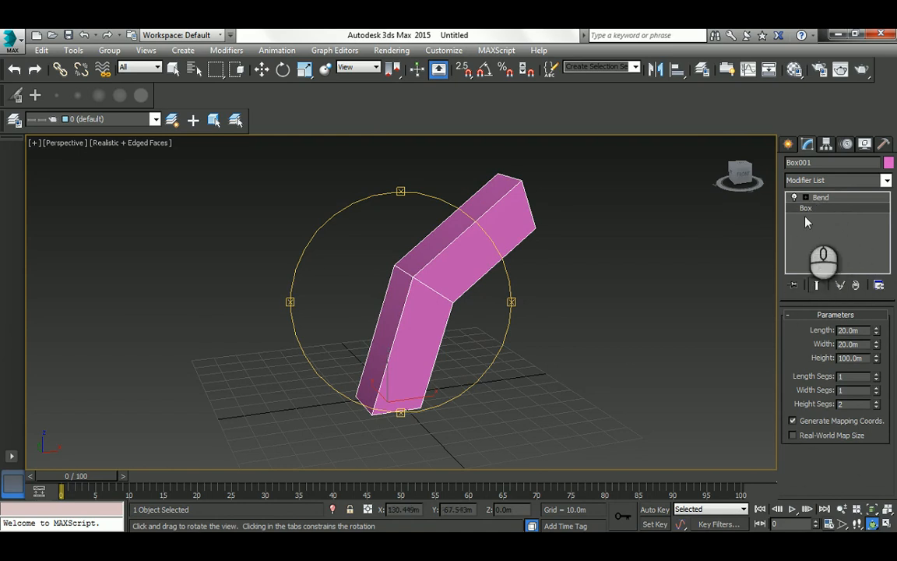
{"action": "left_click", "coordinate": [818, 198]}
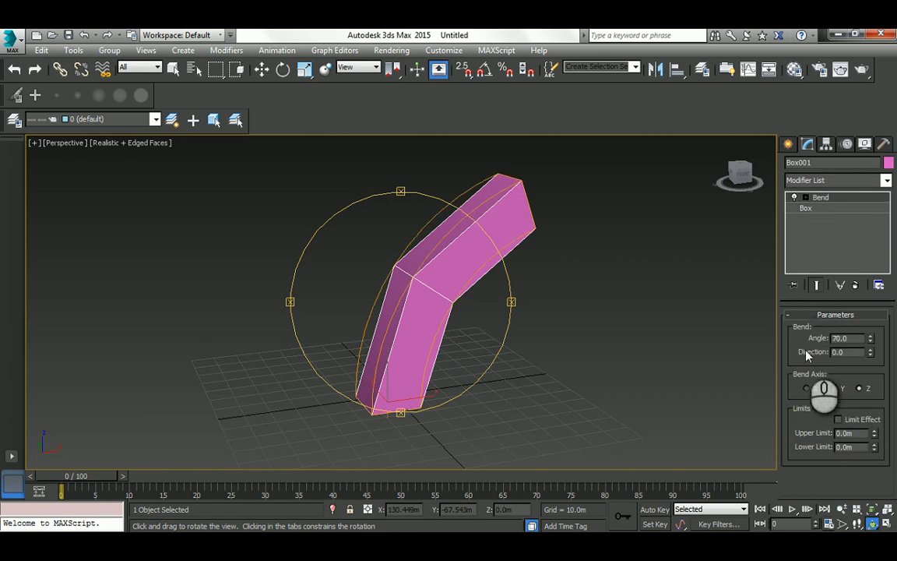
Raise the base Box's height segments step by step to 10.
{"action": "left_click", "coordinate": [806, 208]}
{"action": "left_click", "coordinate": [875, 402]}
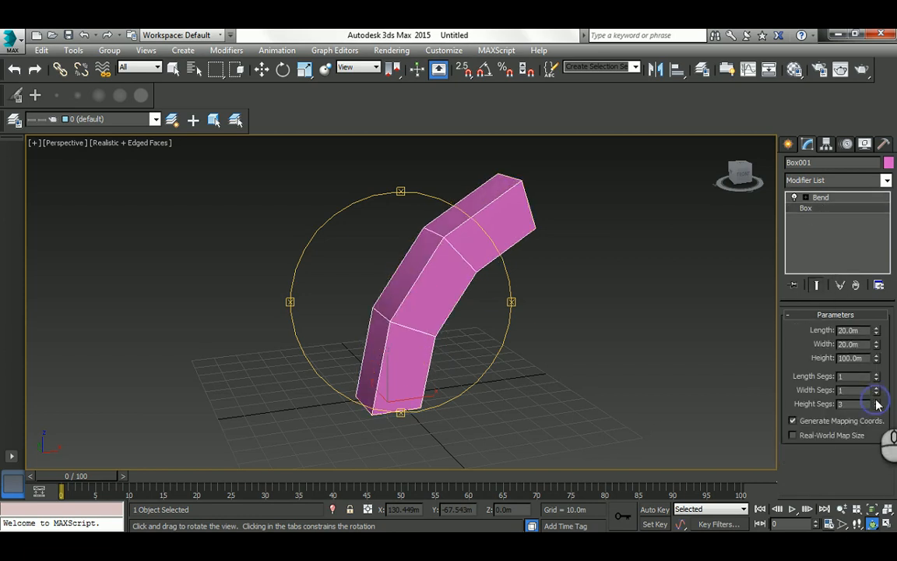
{"action": "left_click", "coordinate": [875, 400]}
{"action": "left_click", "coordinate": [876, 400]}
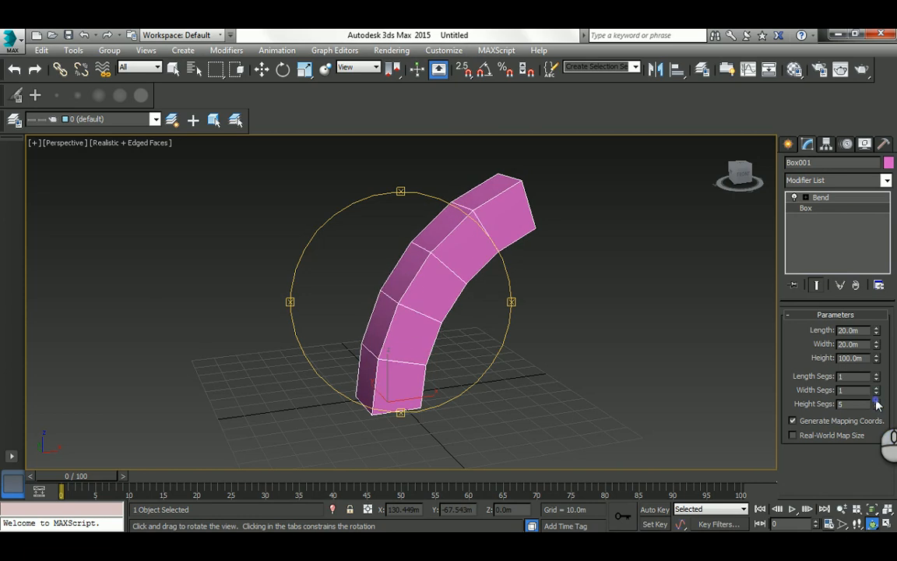
{"action": "left_click", "coordinate": [876, 400]}
{"action": "left_click", "coordinate": [876, 400]}
{"action": "left_click", "coordinate": [876, 400]}
{"action": "left_click", "coordinate": [875, 400]}
{"action": "left_click", "coordinate": [876, 400]}
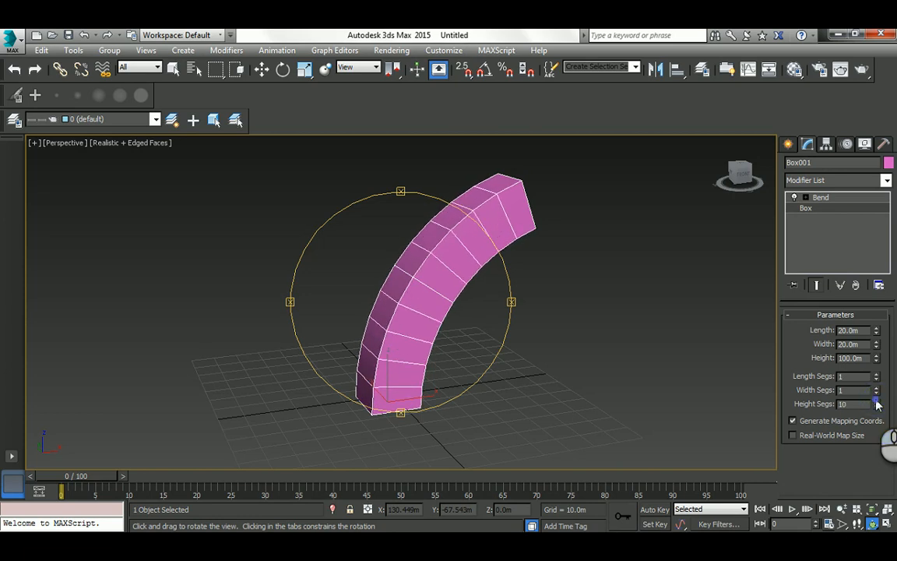
Set the base Box's height segments to 32 and view the curved box from a slightly different angle.
{"action": "double_click", "coordinate": [859, 404]}
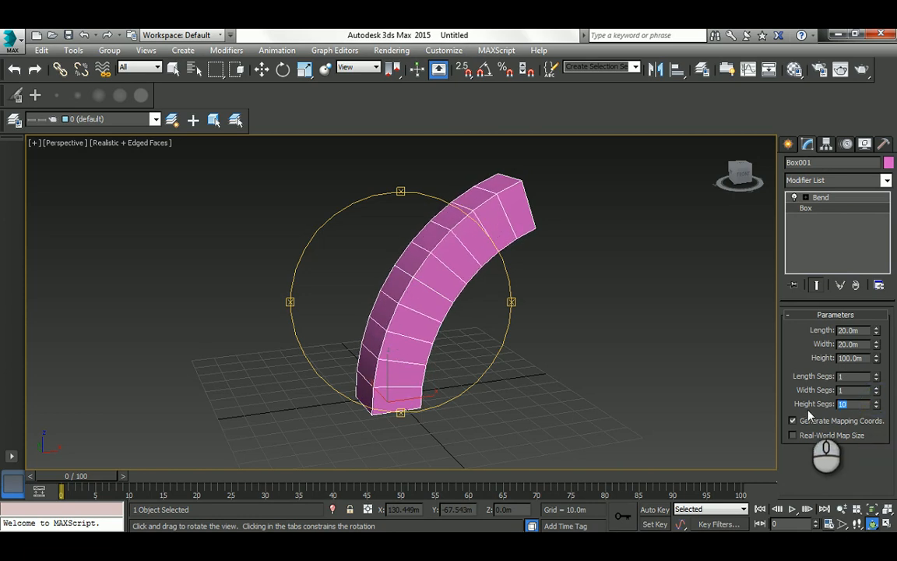
{"action": "type", "text": "32"}
{"action": "key", "text": "Return"}
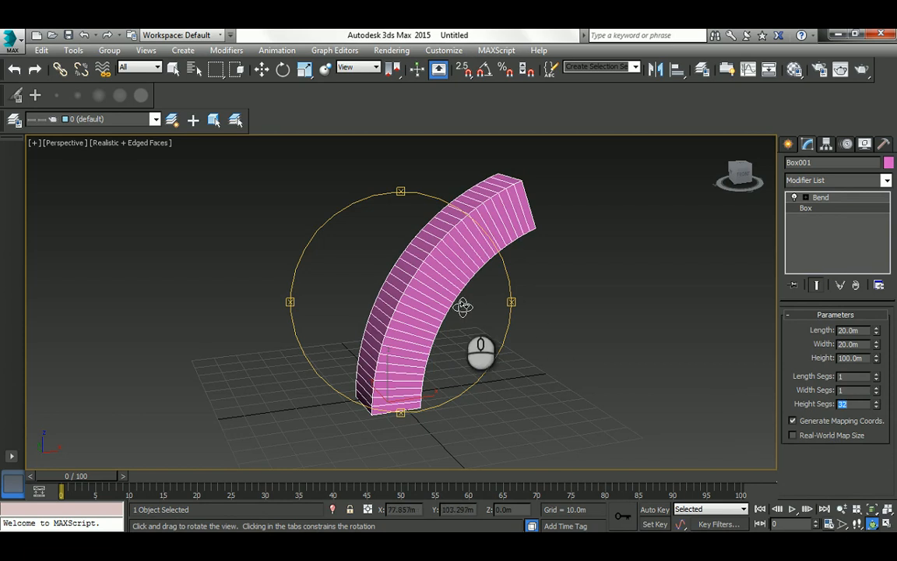
{"action": "mouse_move", "coordinate": [463, 306]}
{"action": "left_mouse_down"}
{"action": "mouse_move", "coordinate": [427, 281]}
{"action": "mouse_move", "coordinate": [461, 302]}
{"action": "left_mouse_up"}
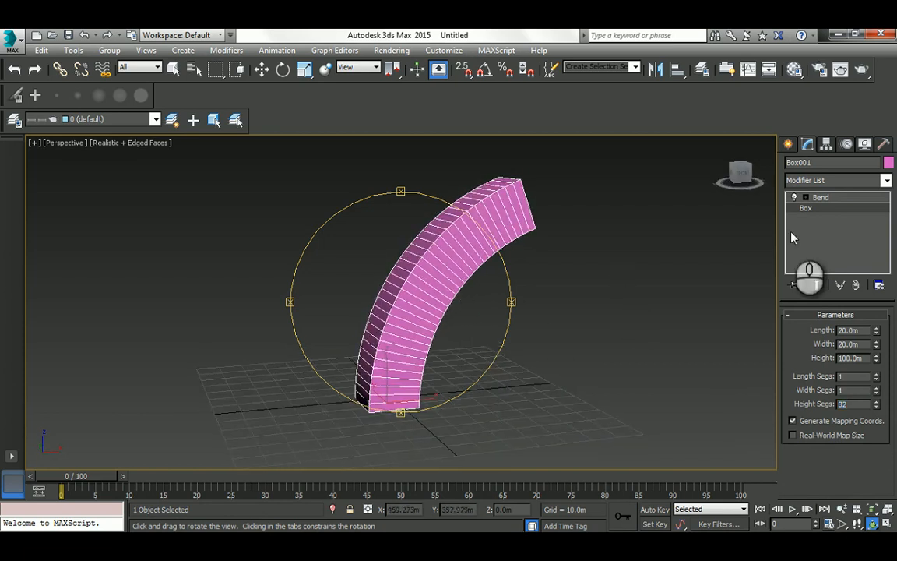
Set the Bend modifier's angle to 90 and inspect the curved box from several sides.
{"action": "left_click", "coordinate": [818, 198]}
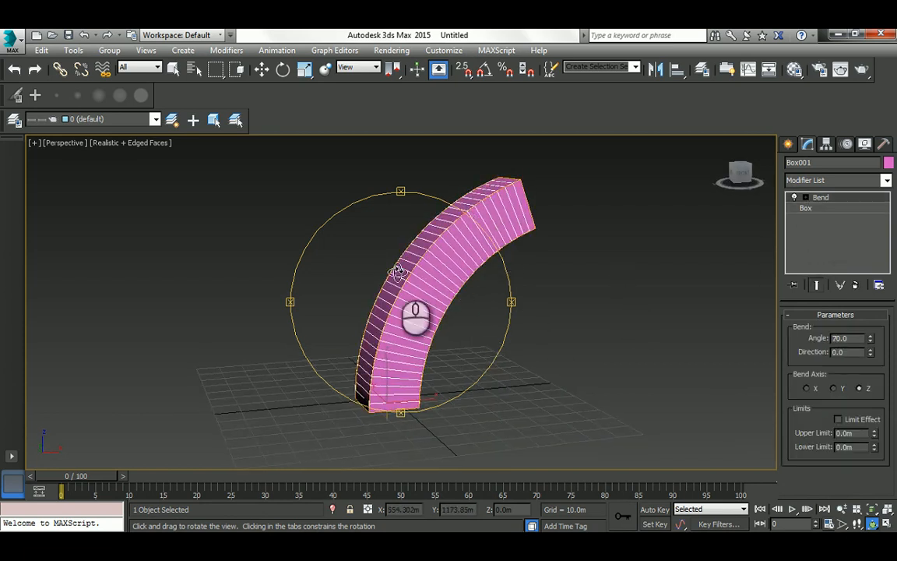
{"action": "left_click_drag", "start_coordinate": [398, 225], "coordinate": [402, 266]}
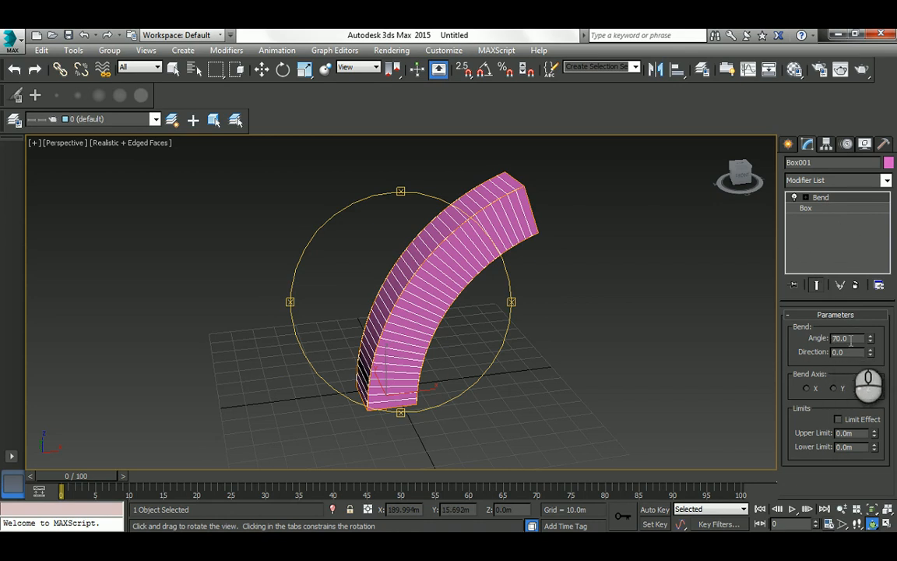
{"action": "left_click_drag", "start_coordinate": [481, 287], "coordinate": [465, 268]}
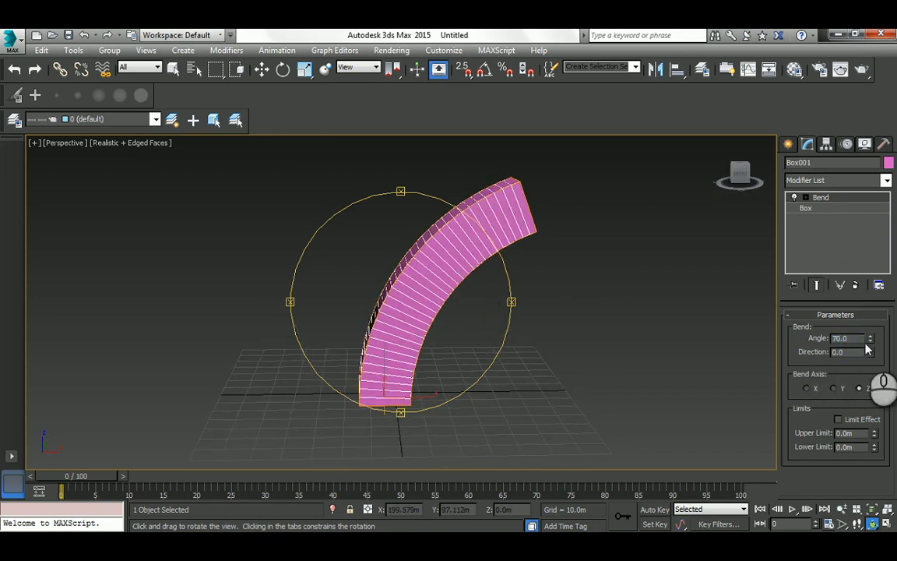
{"action": "key", "text": "Return"}
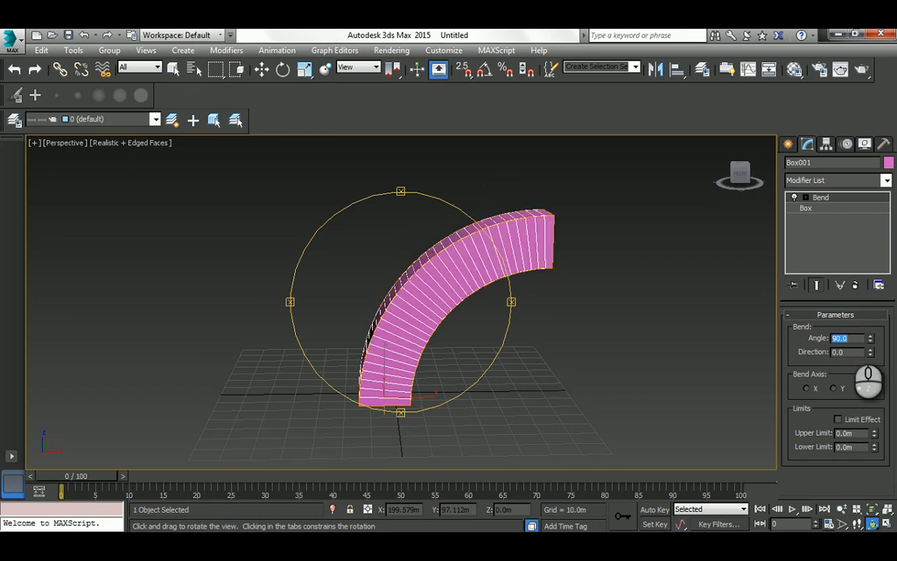
{"action": "left_click_drag", "start_coordinate": [412, 276], "coordinate": [372, 283]}
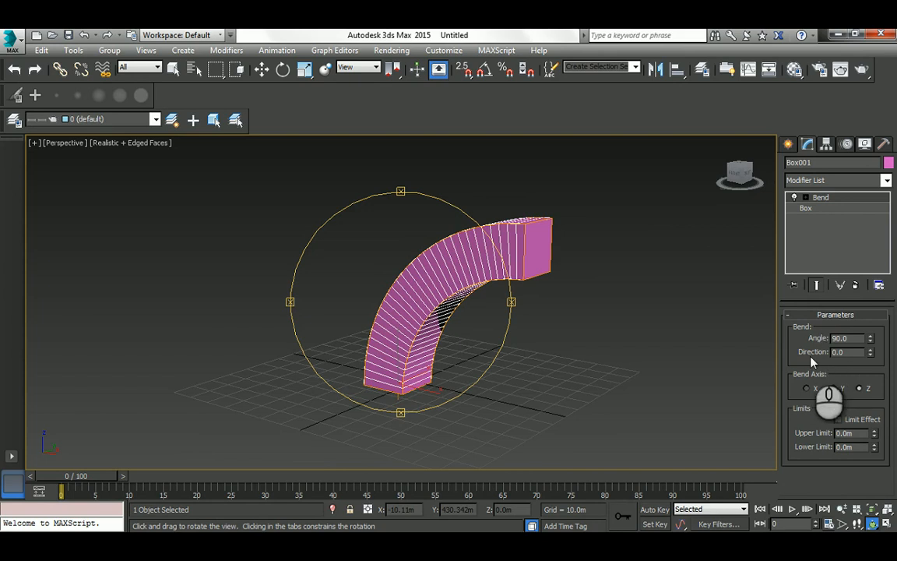
{"action": "left_click_drag", "start_coordinate": [402, 321], "coordinate": [482, 307]}
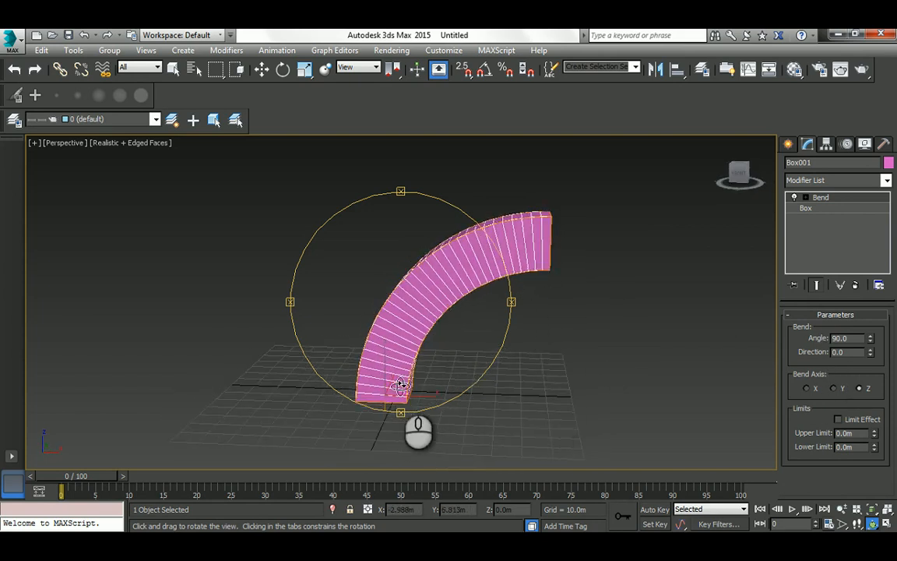
{"action": "left_click_drag", "start_coordinate": [437, 286], "coordinate": [526, 243]}
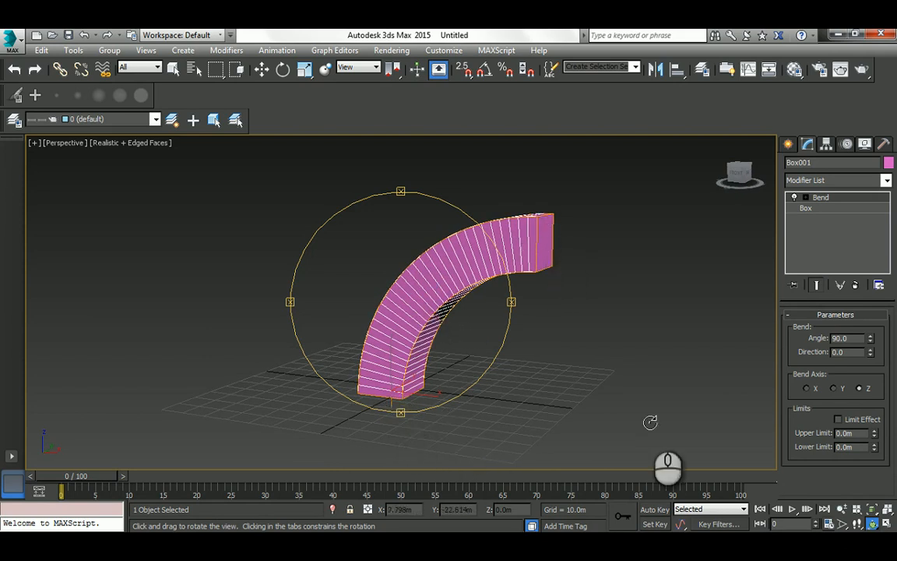
{"action": "double_click", "coordinate": [849, 338]}
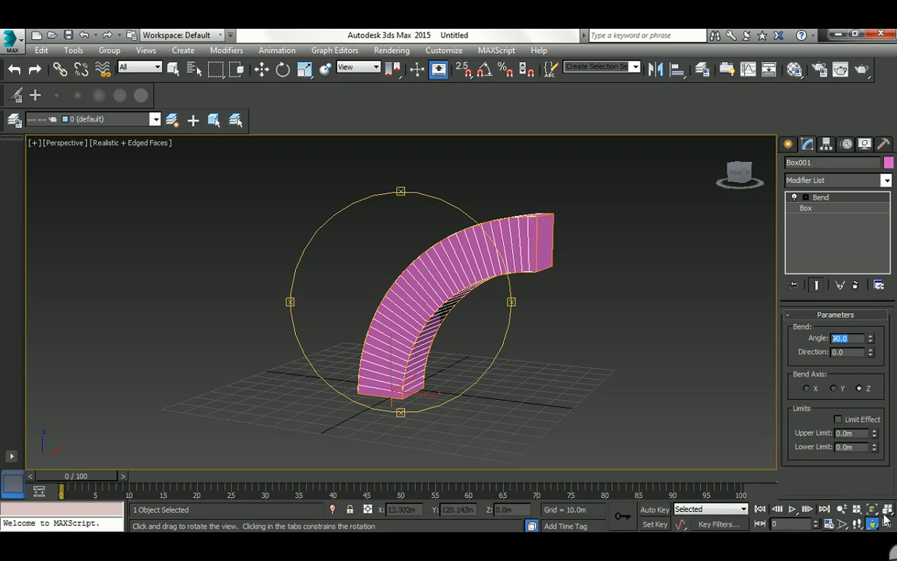
Show all four viewports and enlarge the bent box in the Front view.
{"action": "key", "text": "alt+w"}
{"action": "middle_click_drag", "start_coordinate": [612, 197], "coordinate": [572, 233]}
{"action": "scroll", "coordinate": [573, 231], "scroll_direction": "up", "scroll_amount": 2}
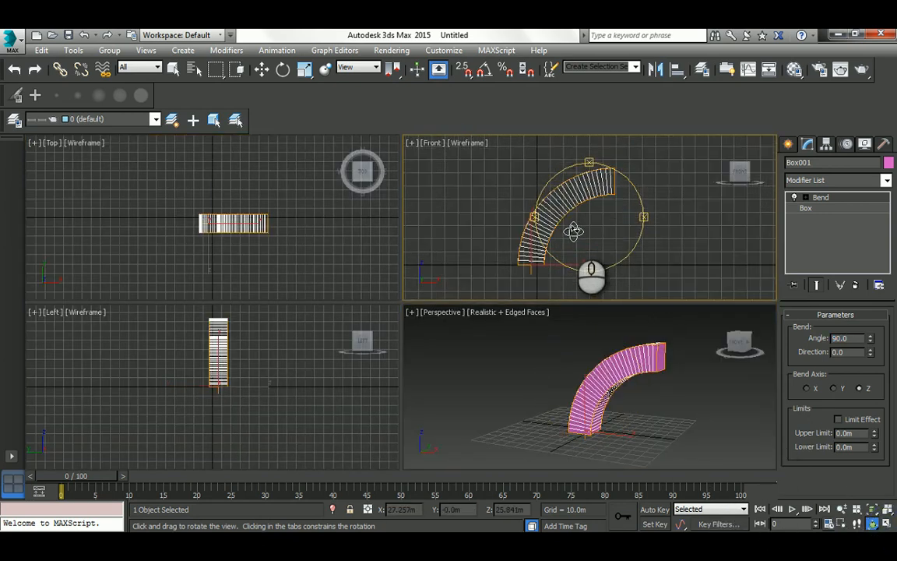
{"action": "scroll", "coordinate": [574, 230], "scroll_direction": "up", "scroll_amount": 3}
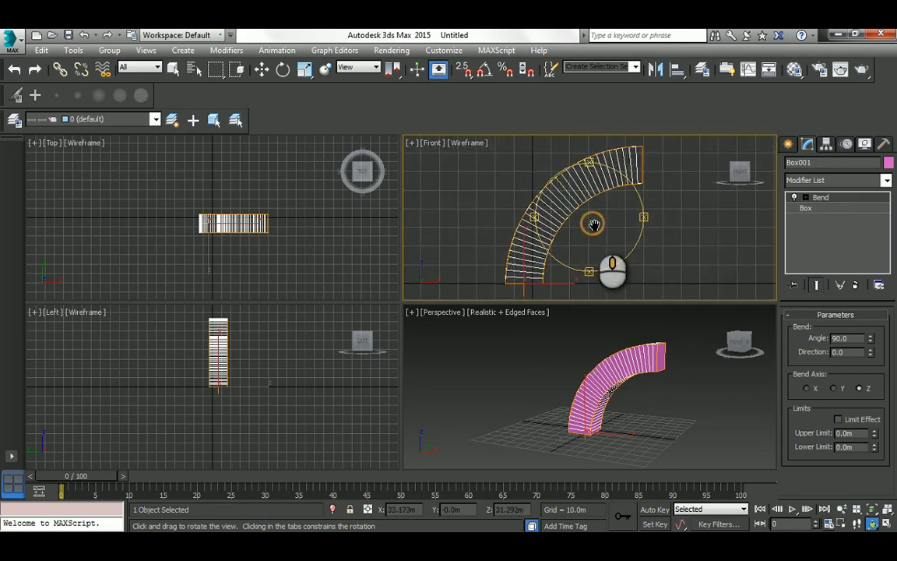
{"action": "key", "text": "w"}
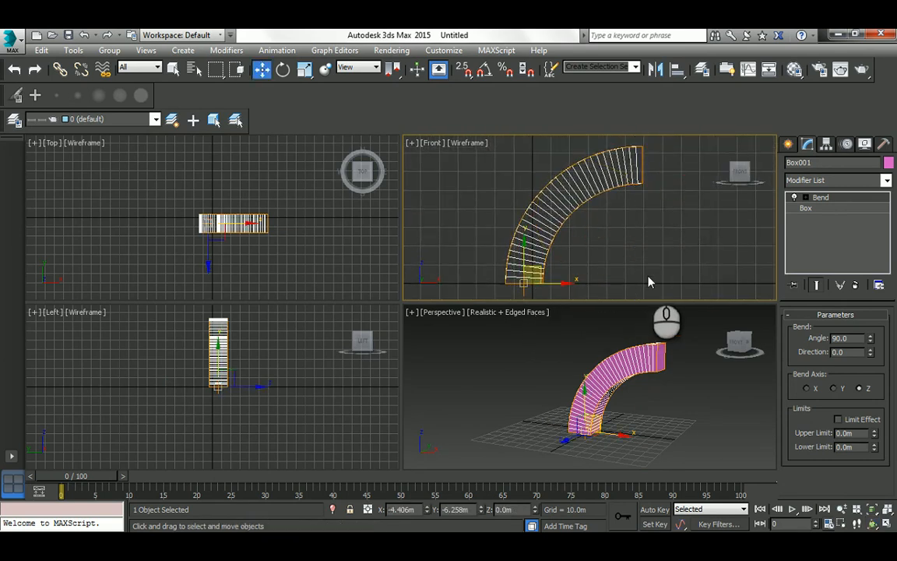
Set the Bend modifier's angle to 180 and centre the arch in the Front view.
{"action": "double_click", "coordinate": [841, 338]}
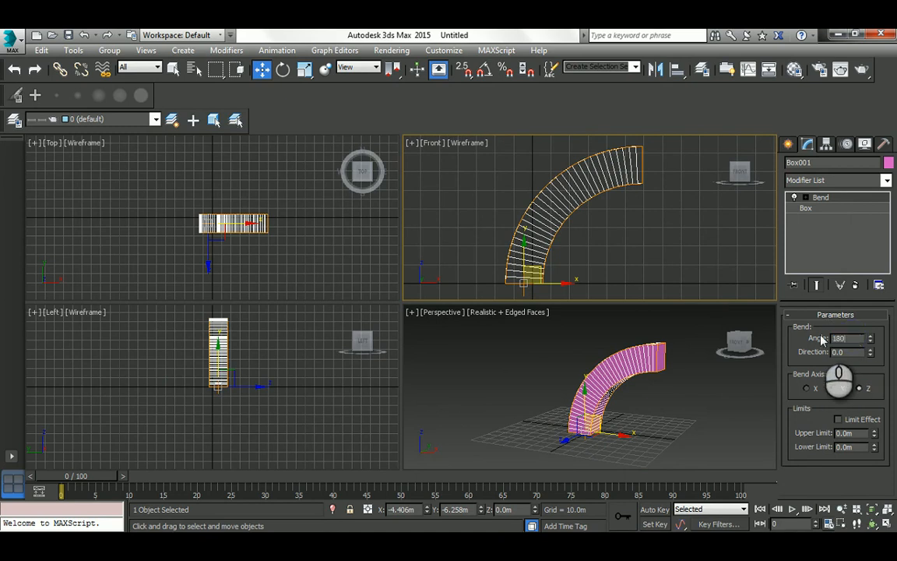
{"action": "type", "text": "180"}
{"action": "key", "text": "Return"}
{"action": "middle_click_drag", "start_coordinate": [566, 242], "coordinate": [554, 192]}
Try a Bend angle of 270, and return the angle to 90.
{"action": "double_click", "coordinate": [845, 337]}
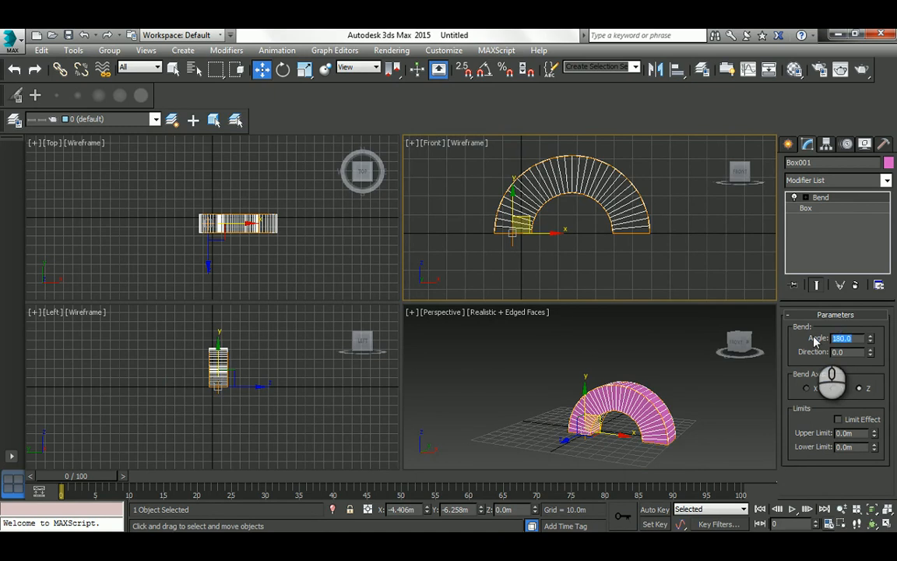
{"action": "type", "text": "270"}
{"action": "key", "text": "Return"}
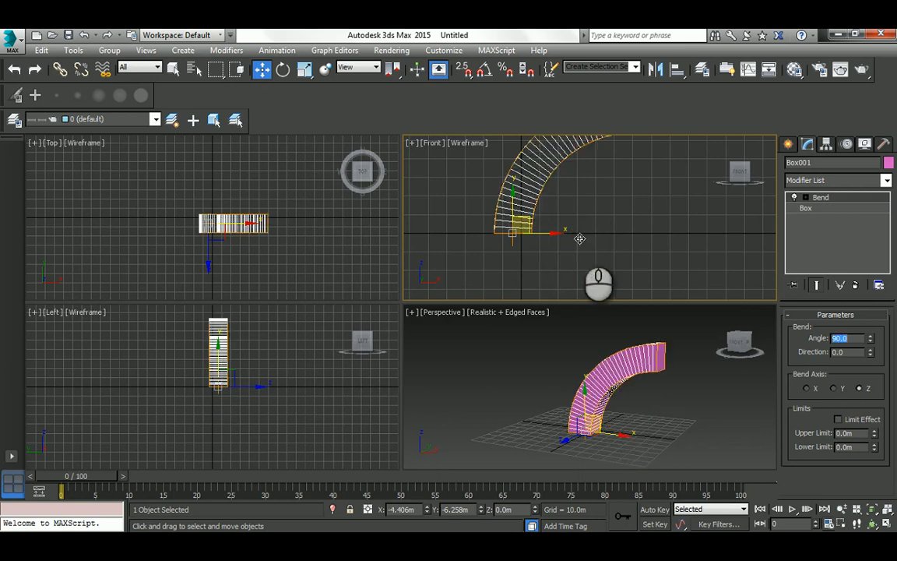
{"action": "middle_click_drag", "start_coordinate": [575, 199], "coordinate": [572, 246]}
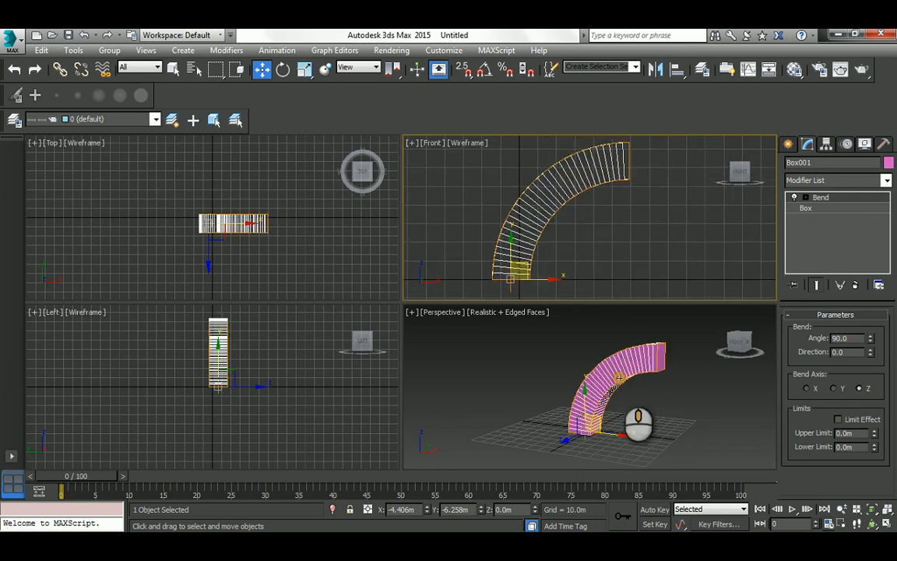
Maximize the Perspective view and orbit it to see the bent box from the front and slightly above.
{"action": "middle_click_drag", "start_coordinate": [621, 384], "coordinate": [602, 399]}
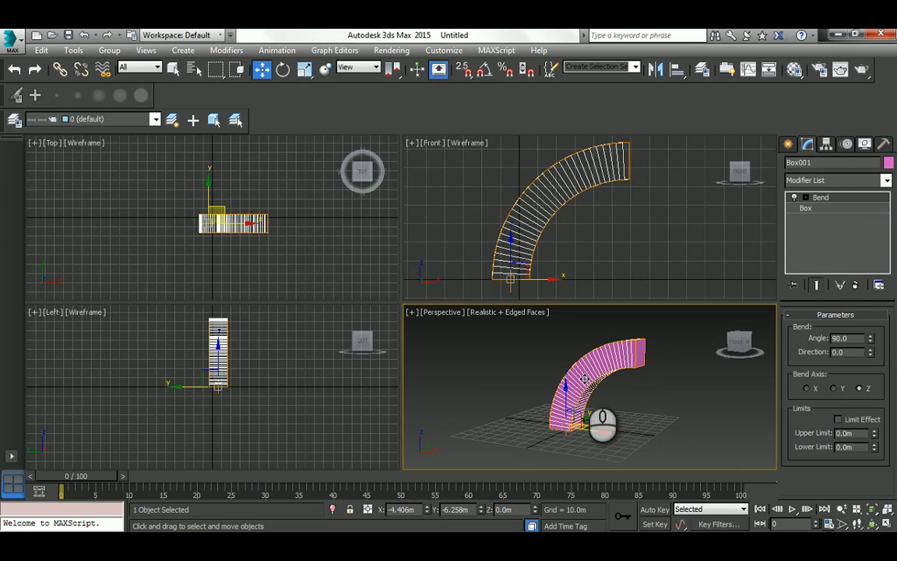
{"action": "left_click", "coordinate": [872, 524]}
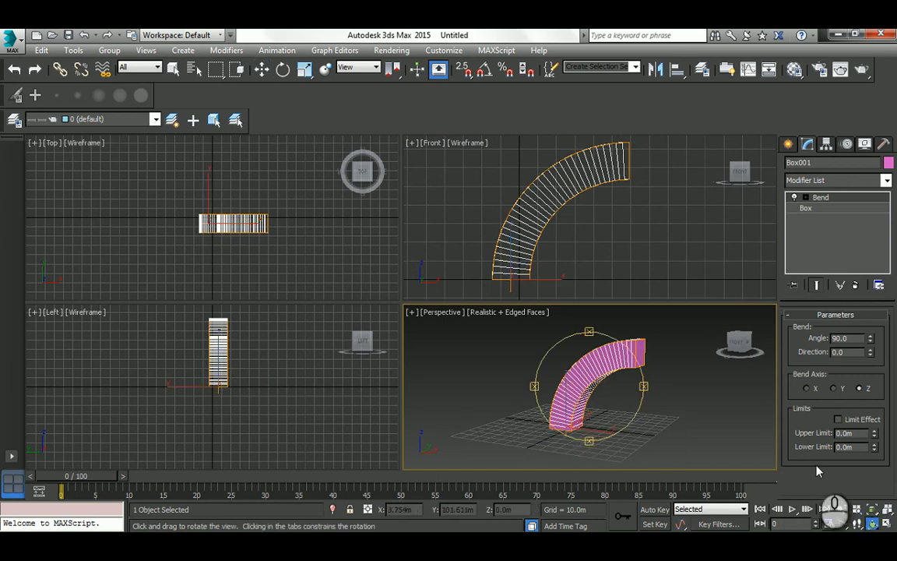
{"action": "key", "text": "alt+w"}
{"action": "left_click_drag", "start_coordinate": [406, 311], "coordinate": [460, 325]}
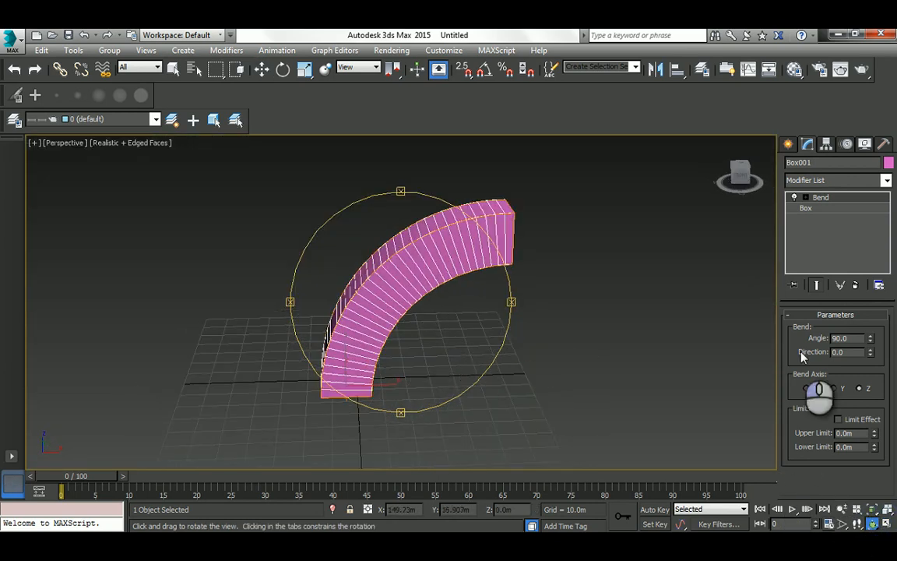
Try Bend direction values such as -4.5 and 10.5, and reset the direction to 0.
{"action": "mouse_move", "coordinate": [871, 355]}
{"action": "left_mouse_down"}
{"action": "mouse_move", "coordinate": [867, 187]}
{"action": "mouse_move", "coordinate": [879, 333]}
{"action": "mouse_move", "coordinate": [870, 343]}
{"action": "mouse_move", "coordinate": [846, 334]}
{"action": "mouse_move", "coordinate": [844, 353]}
{"action": "mouse_move", "coordinate": [867, 315]}
{"action": "mouse_move", "coordinate": [858, 237]}
{"action": "mouse_move", "coordinate": [865, 354]}
{"action": "left_mouse_up"}
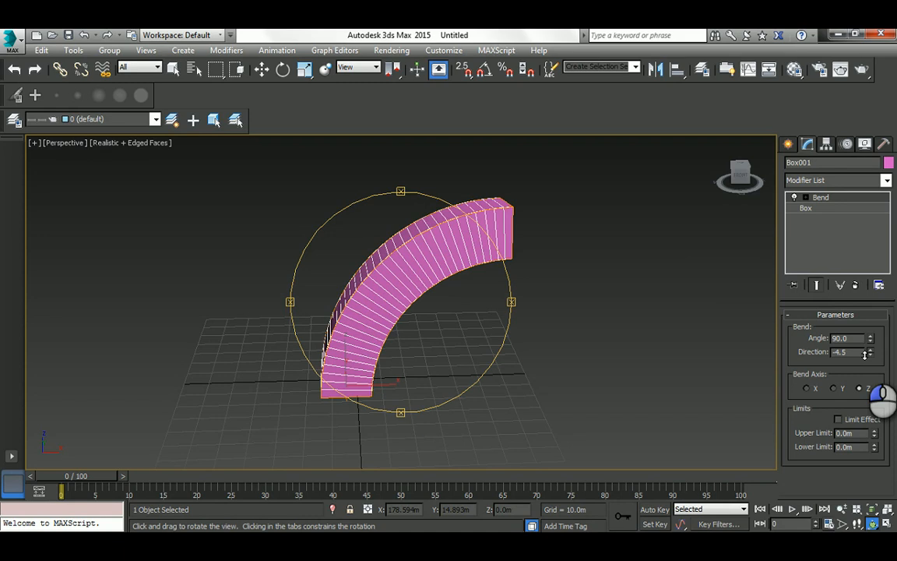
{"action": "left_click_drag", "start_coordinate": [864, 353], "coordinate": [856, 309]}
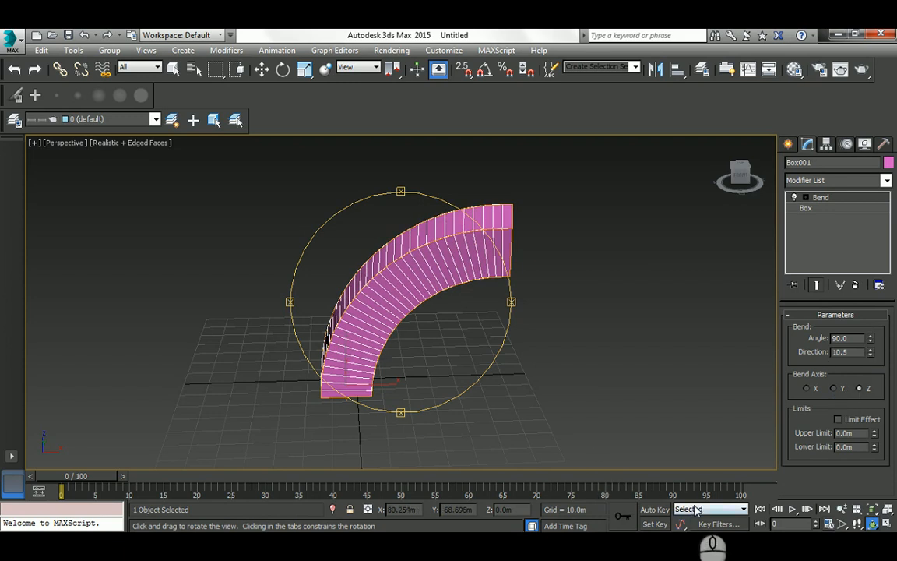
{"action": "left_click_drag", "start_coordinate": [860, 351], "coordinate": [777, 352]}
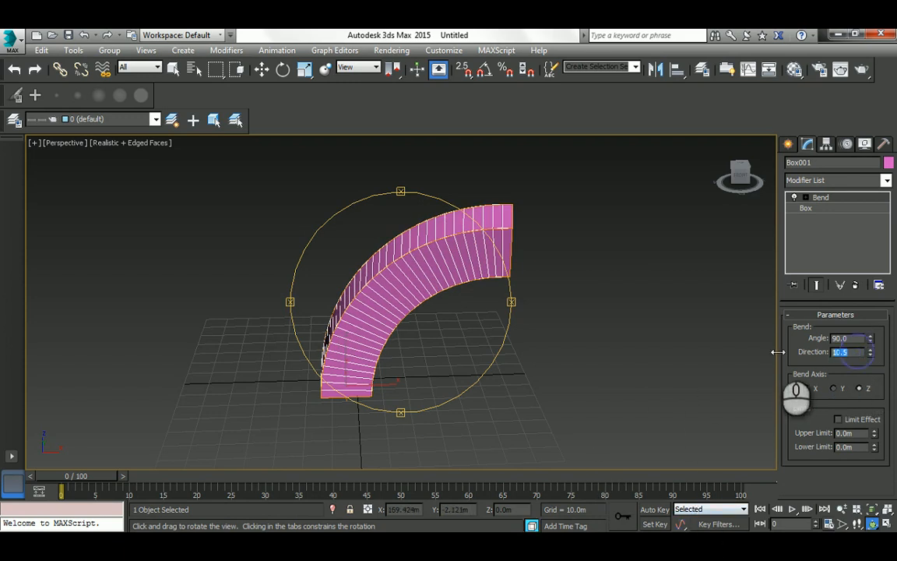
{"action": "type", "text": "0"}
{"action": "key", "text": "Return"}
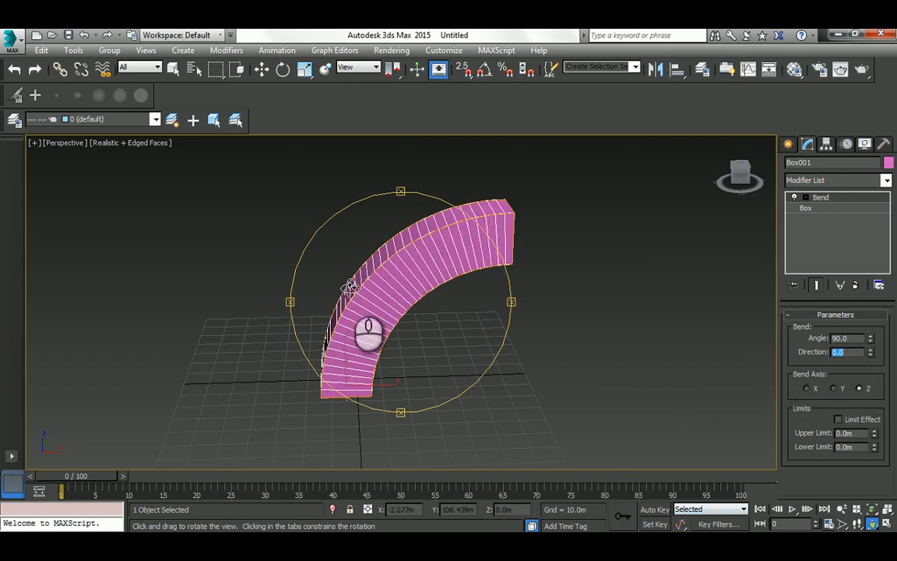
Set the Bend axis to Y and inspect the box's deformed top and sides from several angles.
{"action": "left_click_drag", "start_coordinate": [438, 279], "coordinate": [432, 302]}
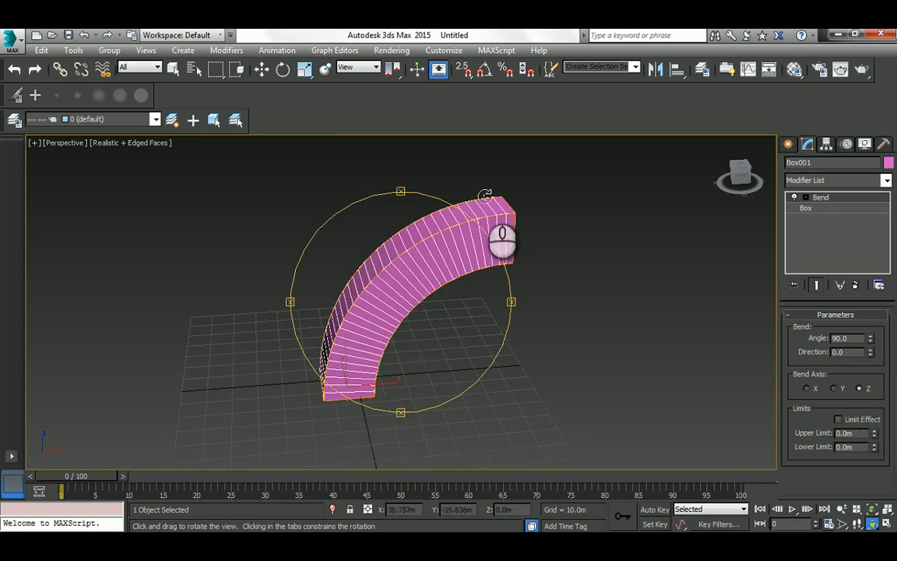
{"action": "left_click", "coordinate": [833, 388]}
{"action": "left_click_drag", "start_coordinate": [421, 251], "coordinate": [386, 253]}
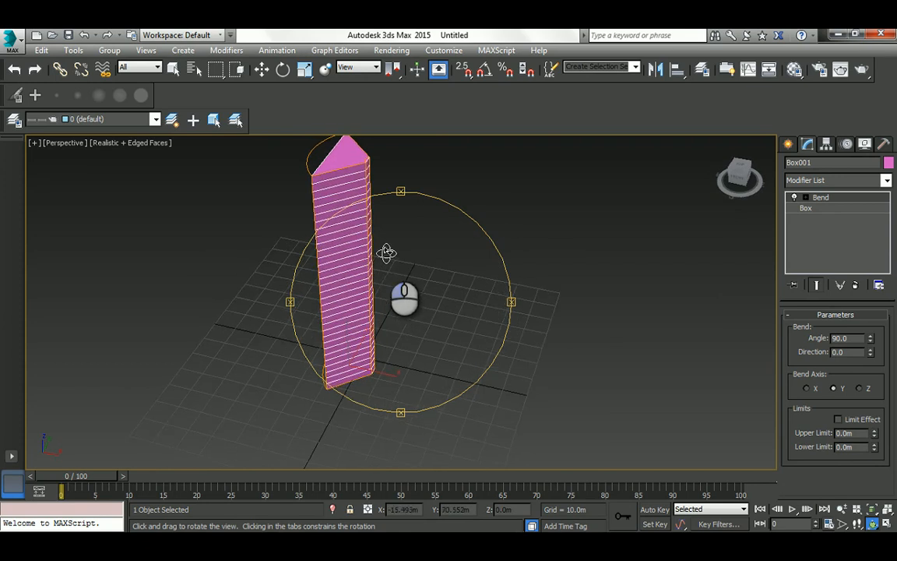
{"action": "middle_click_drag", "start_coordinate": [386, 252], "coordinate": [426, 300]}
{"action": "left_click_drag", "start_coordinate": [427, 301], "coordinate": [402, 224]}
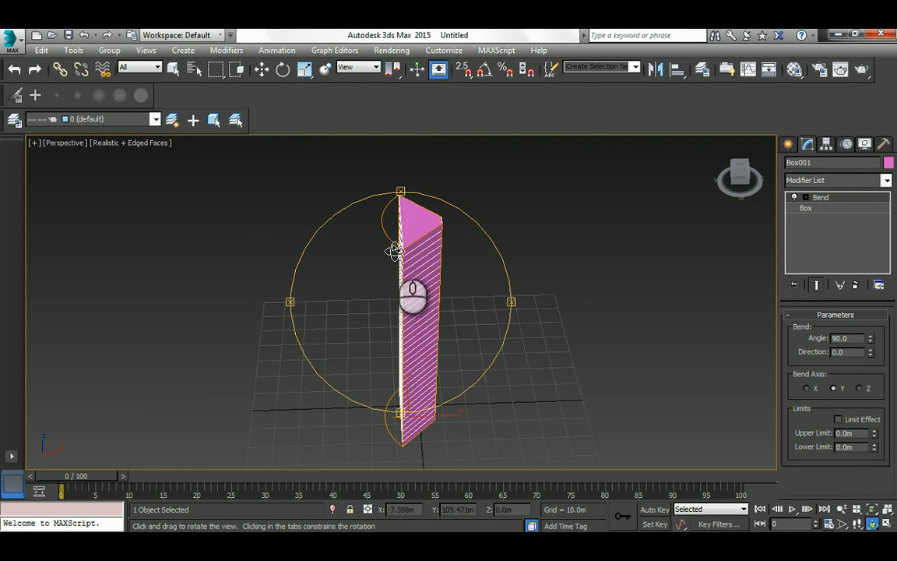
Raise the base Box's length segments step by step to 7.
{"action": "left_click", "coordinate": [808, 209]}
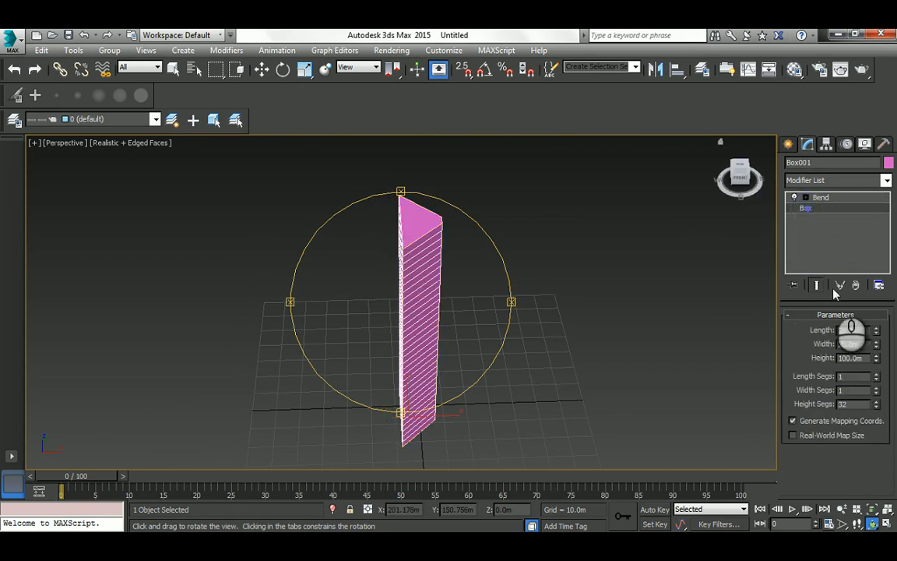
{"action": "left_click", "coordinate": [877, 375]}
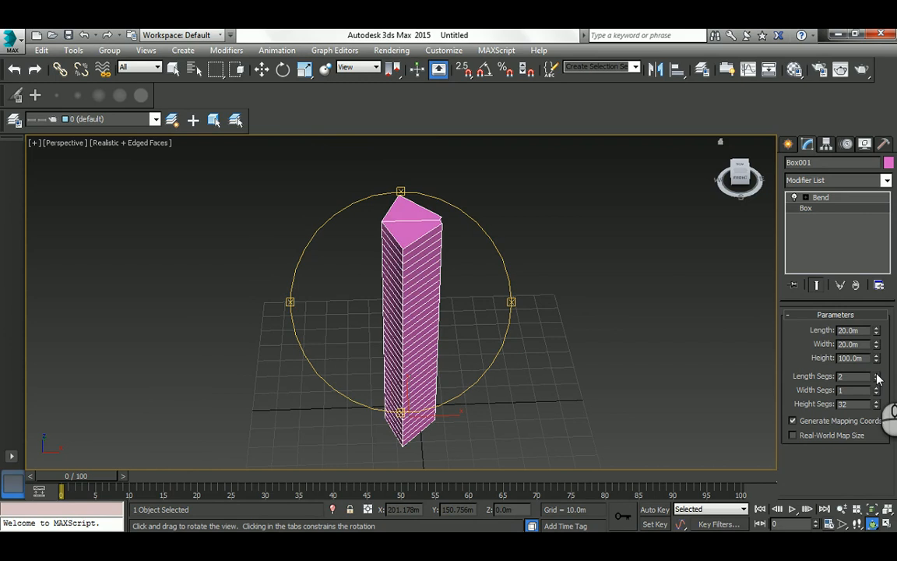
{"action": "left_click", "coordinate": [877, 375]}
{"action": "left_click", "coordinate": [876, 374]}
{"action": "left_click", "coordinate": [876, 374]}
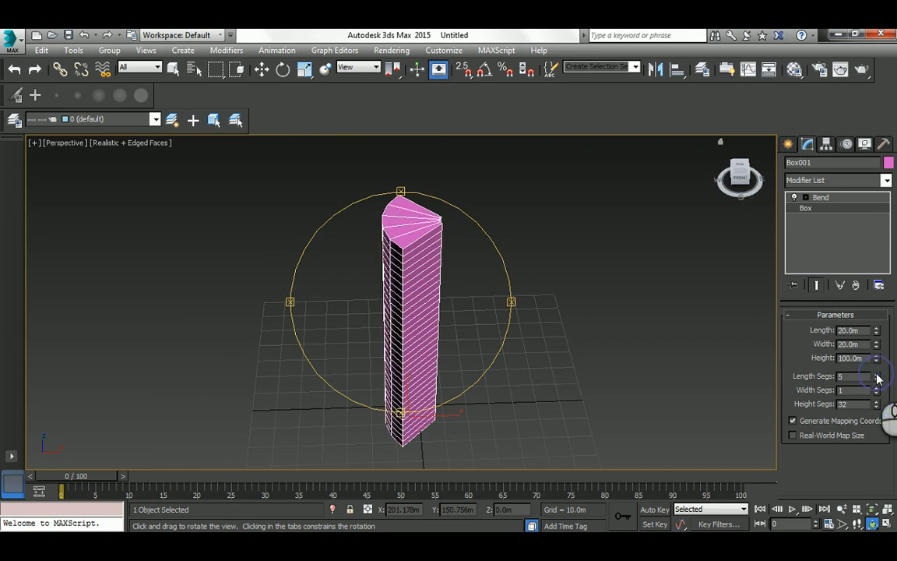
{"action": "left_click", "coordinate": [876, 374]}
{"action": "left_click", "coordinate": [876, 374]}
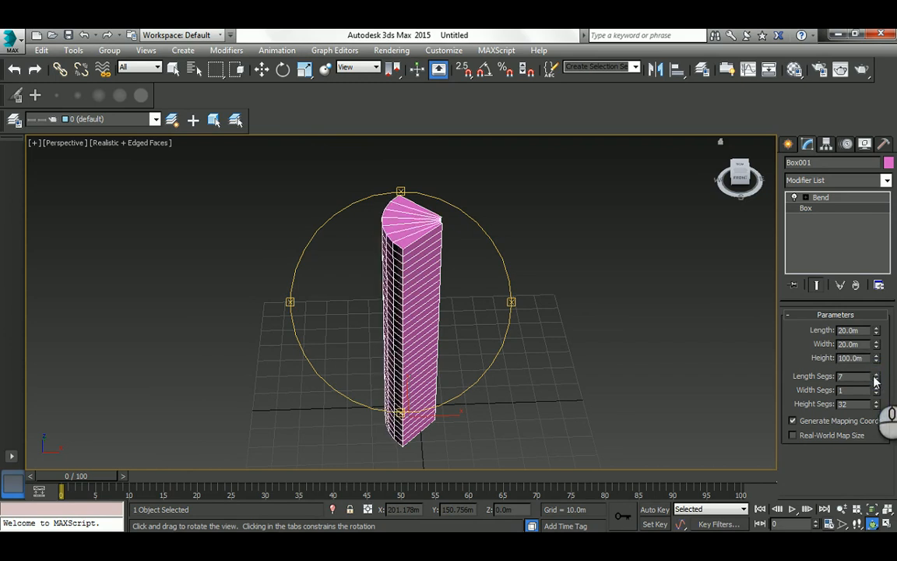
Set both the length segments and the width segments of the base Box to 10.
{"action": "left_click", "coordinate": [850, 387]}
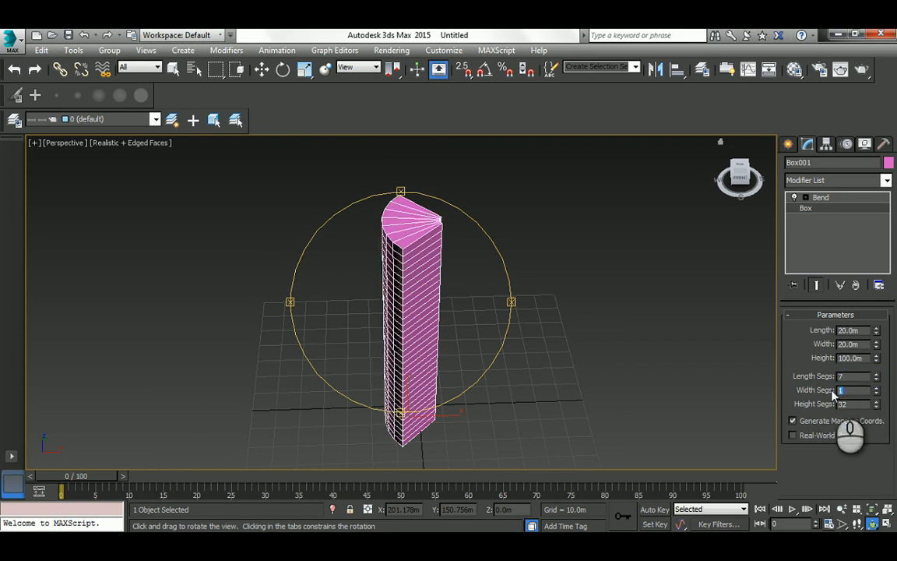
{"action": "left_click", "coordinate": [849, 377]}
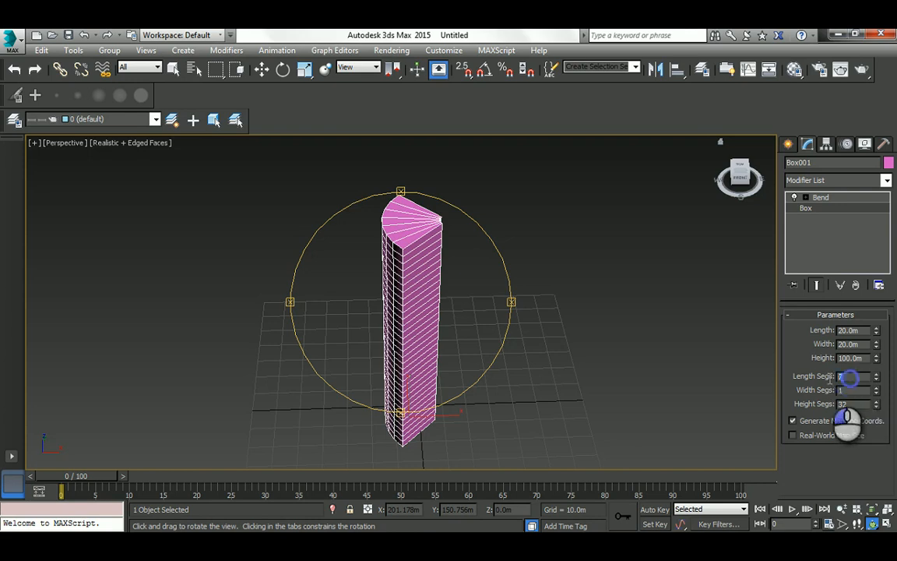
{"action": "double_click", "coordinate": [845, 391]}
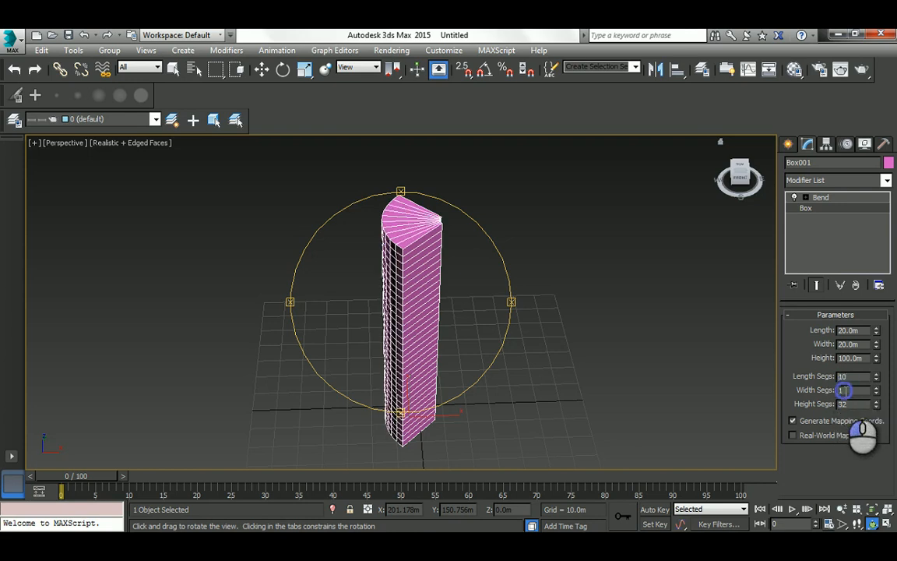
{"action": "type", "text": "10"}
{"action": "key", "text": "Return"}
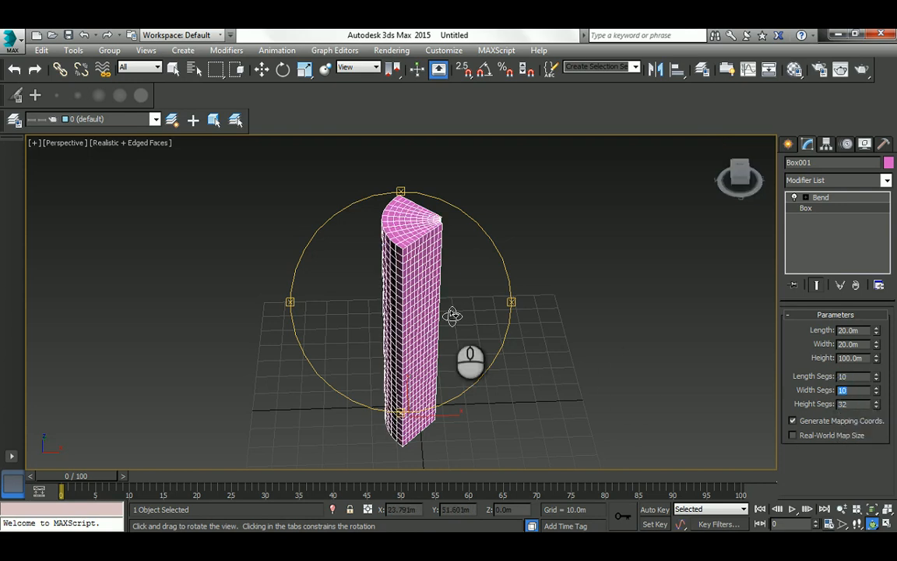
{"action": "mouse_move", "coordinate": [452, 315]}
{"action": "left_mouse_down"}
{"action": "mouse_move", "coordinate": [449, 304]}
{"action": "mouse_move", "coordinate": [421, 300]}
{"action": "mouse_move", "coordinate": [448, 300]}
{"action": "left_mouse_up"}
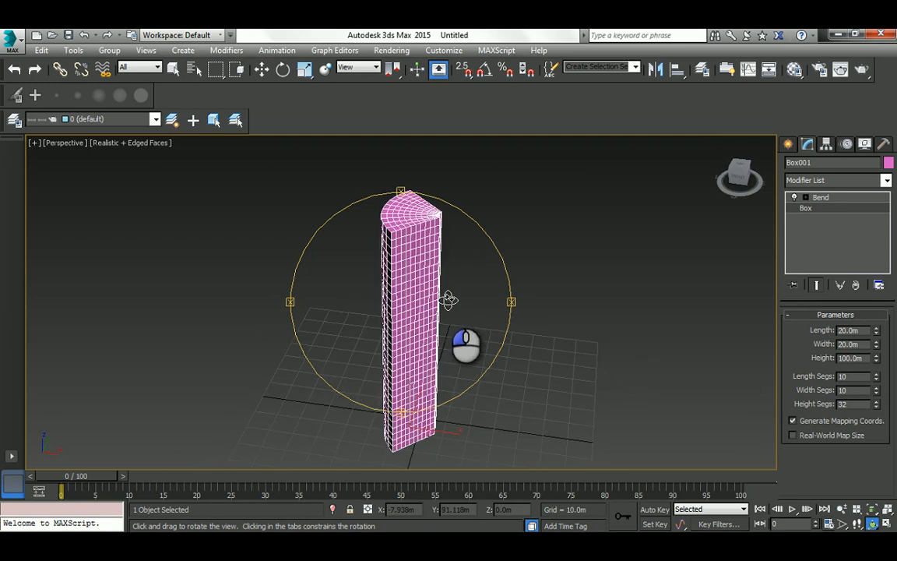
Return to the Bend modifier and set its bend axis to X, viewing the resulting shape from another side.
{"action": "left_click", "coordinate": [821, 197]}
{"action": "mouse_move", "coordinate": [457, 266]}
{"action": "left_mouse_down"}
{"action": "mouse_move", "coordinate": [500, 260]}
{"action": "mouse_move", "coordinate": [430, 264]}
{"action": "mouse_move", "coordinate": [458, 268]}
{"action": "left_mouse_up"}
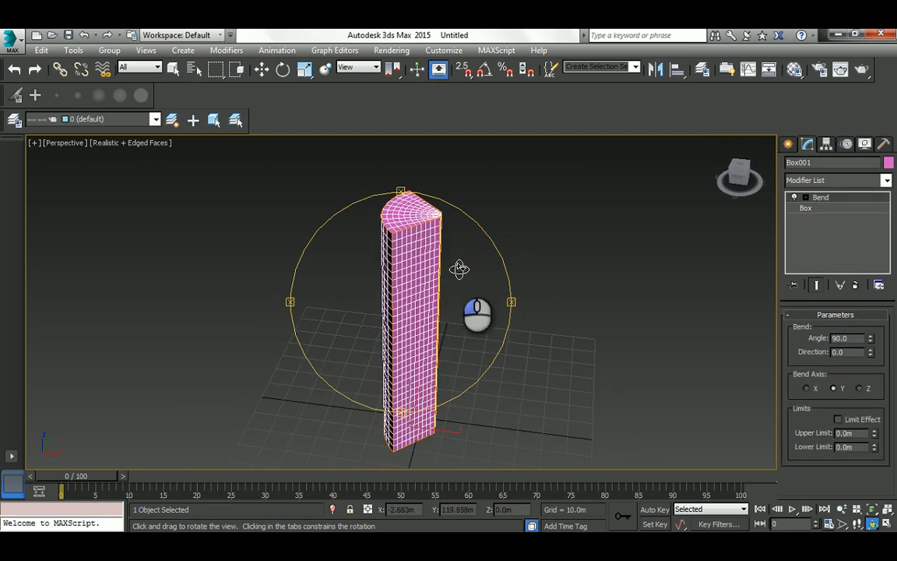
{"action": "left_click", "coordinate": [807, 387]}
{"action": "left_click_drag", "start_coordinate": [473, 294], "coordinate": [429, 326]}
{"action": "scroll", "coordinate": [470, 309], "scroll_direction": "down", "scroll_amount": 3}
Reduce the Bend angle to 51.5 and inspect the fan-shaped box from several sides.
{"action": "left_click_drag", "start_coordinate": [870, 338], "coordinate": [862, 387]}
{"action": "left_click_drag", "start_coordinate": [473, 300], "coordinate": [371, 302]}
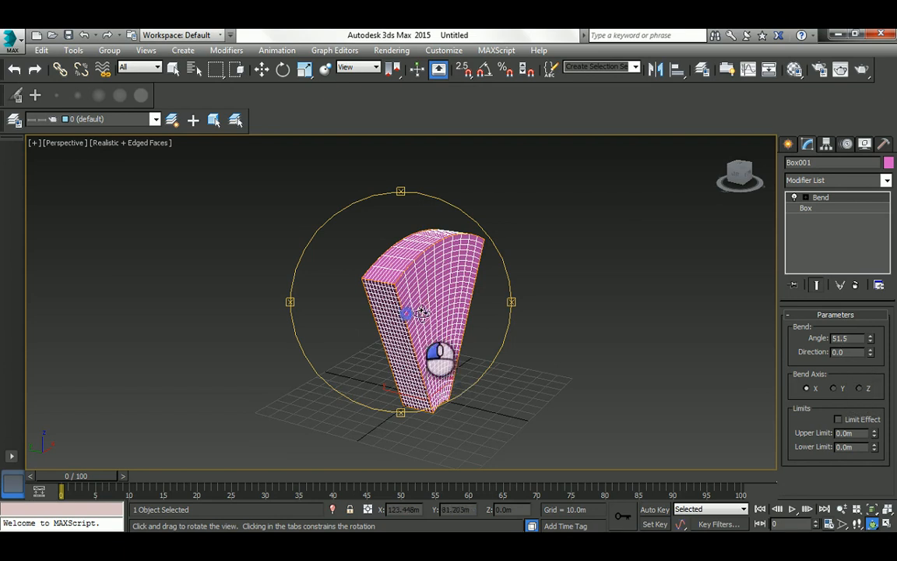
{"action": "mouse_move", "coordinate": [408, 315]}
{"action": "left_mouse_down"}
{"action": "mouse_move", "coordinate": [543, 323]}
{"action": "mouse_move", "coordinate": [418, 325]}
{"action": "mouse_move", "coordinate": [391, 316]}
{"action": "left_mouse_up"}
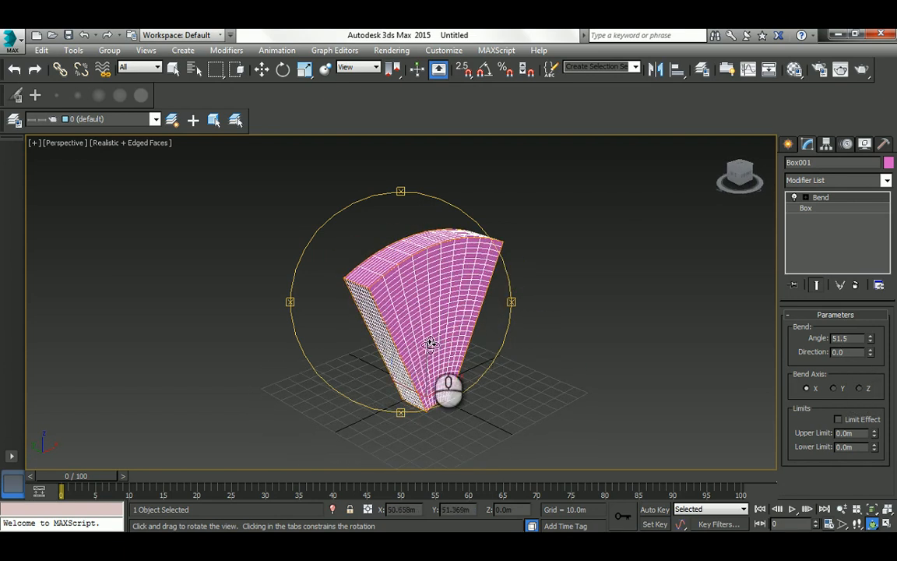
{"action": "scroll", "coordinate": [425, 326], "scroll_direction": "up", "scroll_amount": 4}
{"action": "right_click", "coordinate": [558, 334]}
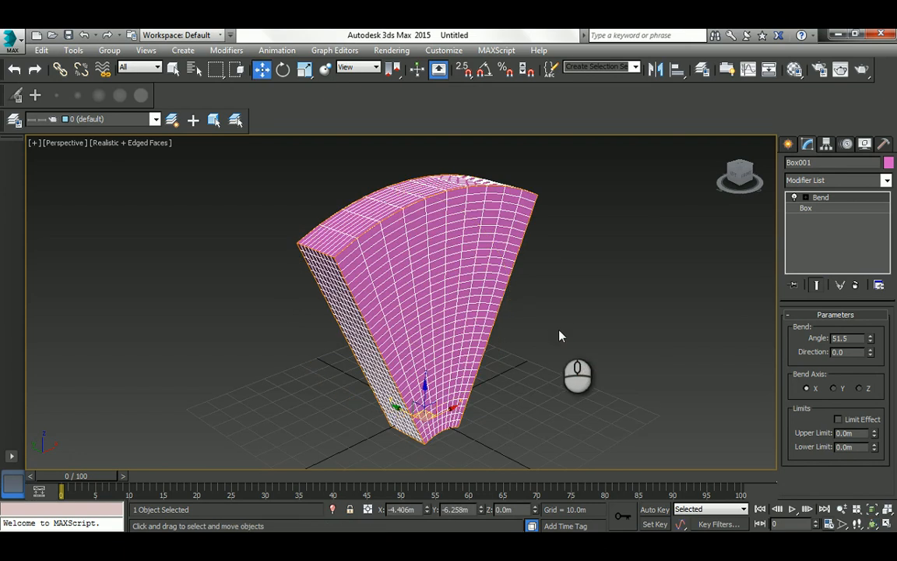
Set the Bend axis back to Z and inspect the curved box from the front.
{"action": "left_click", "coordinate": [860, 389]}
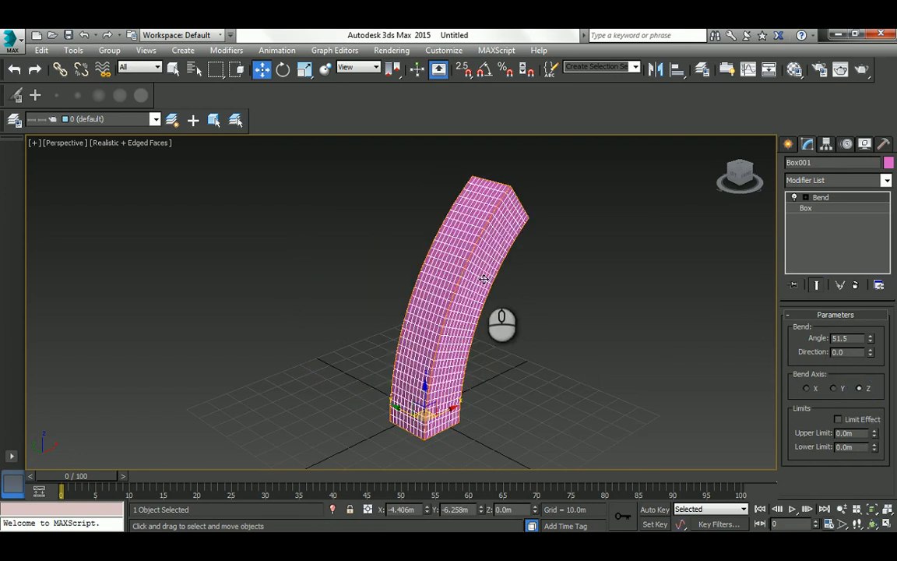
{"action": "key", "text": "ctrl+r"}
{"action": "left_click_drag", "start_coordinate": [681, 381], "coordinate": [399, 294]}
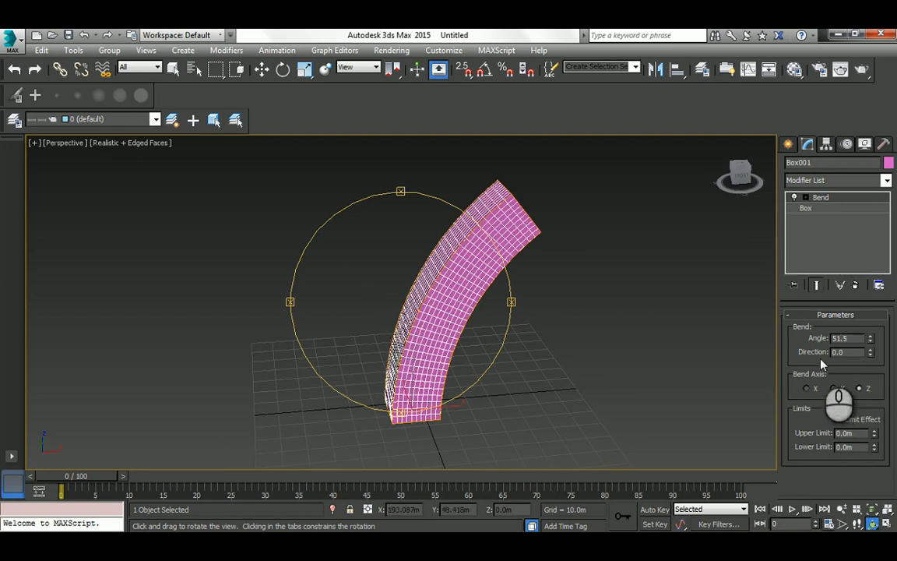
{"action": "left_click_drag", "start_coordinate": [465, 344], "coordinate": [401, 285]}
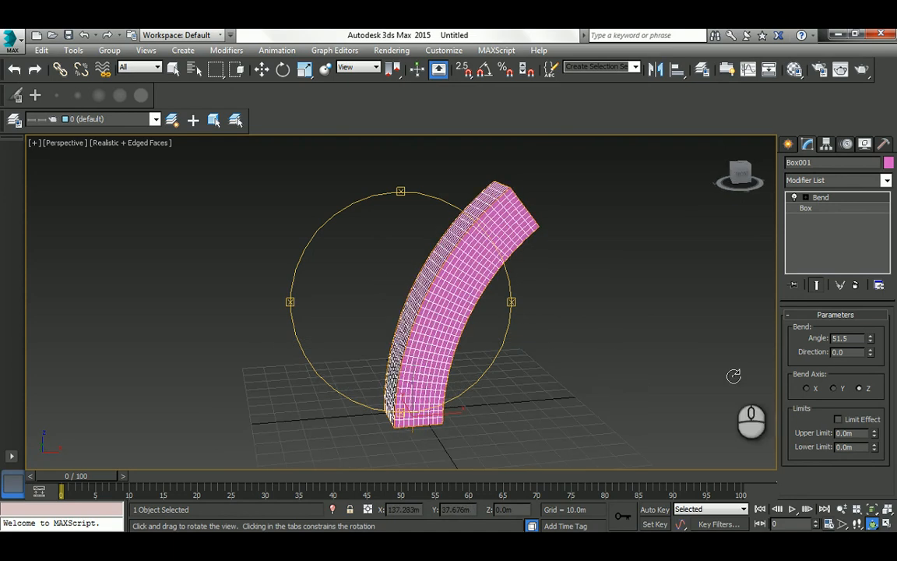
{"action": "right_click", "coordinate": [598, 300]}
{"action": "middle_click_drag", "start_coordinate": [445, 264], "coordinate": [409, 282]}
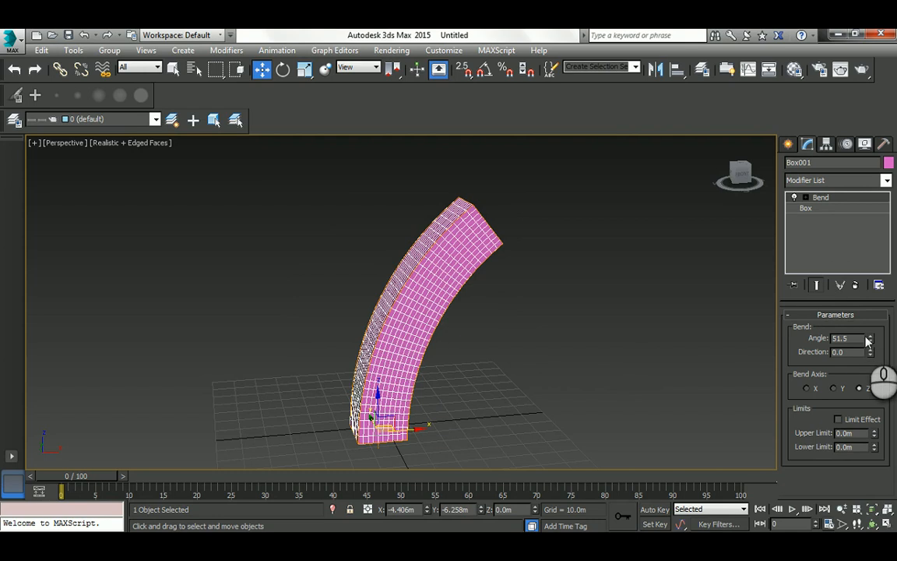
Set the Bend angle to 90 and inspect the arched box from another viewpoint.
{"action": "left_click_drag", "start_coordinate": [861, 337], "coordinate": [809, 336]}
{"action": "type", "text": "90"}
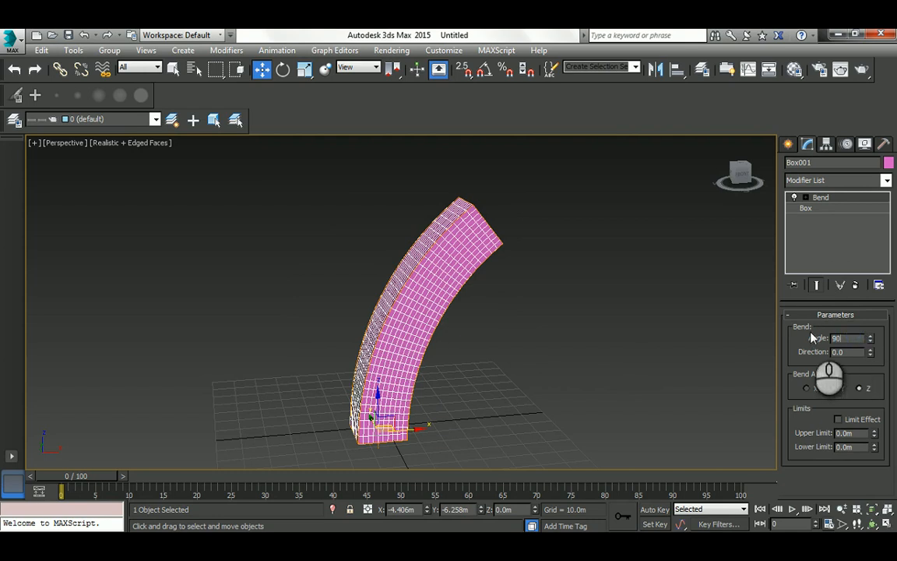
{"action": "key", "text": "Return"}
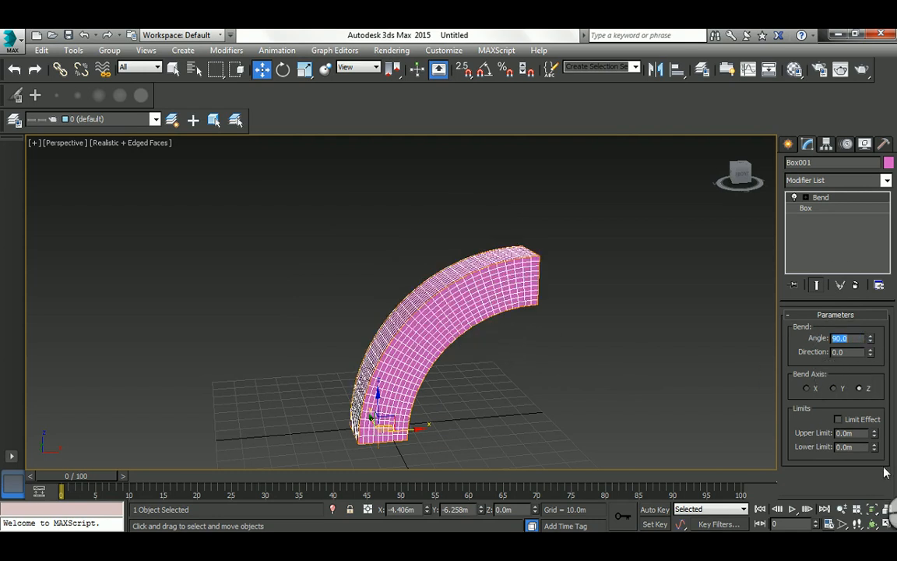
{"action": "left_click", "coordinate": [871, 523]}
{"action": "left_click_drag", "start_coordinate": [350, 270], "coordinate": [623, 315]}
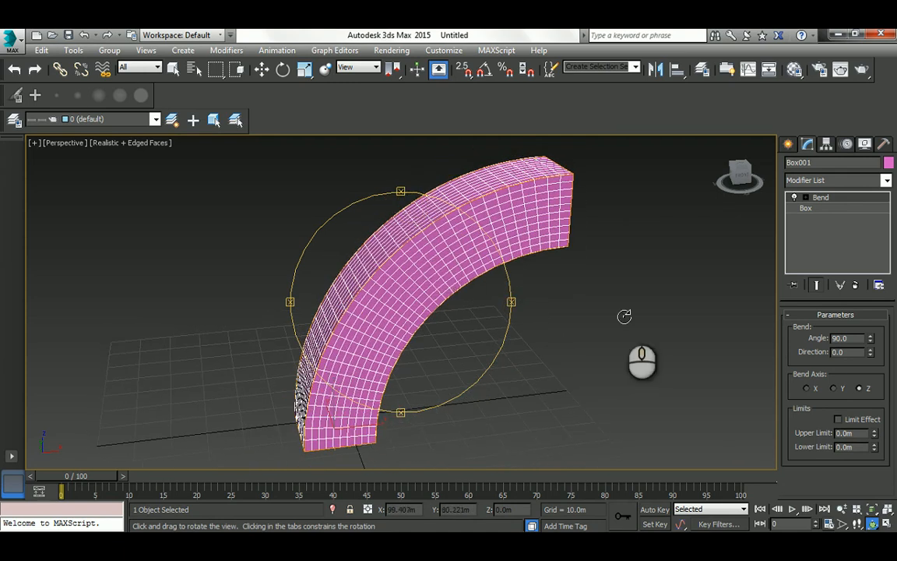
{"action": "right_click", "coordinate": [624, 316]}
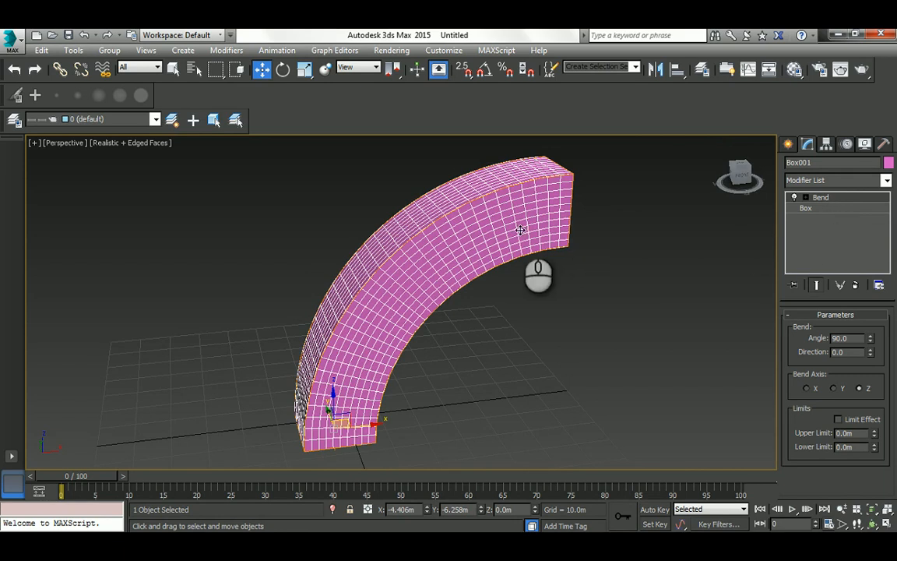
{"action": "scroll", "coordinate": [468, 254], "scroll_direction": "down", "scroll_amount": 2}
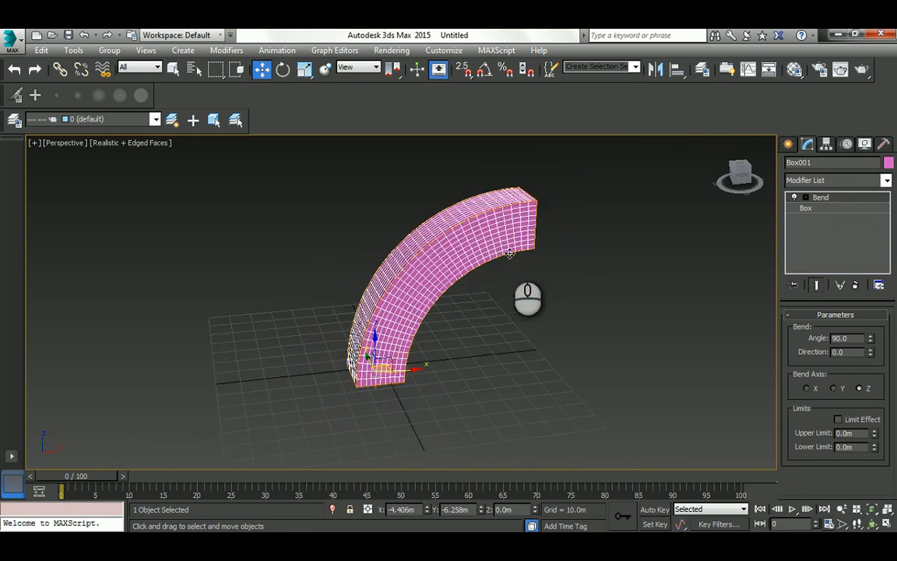
Switch the Bend modifier off and on again to compare the straight box with the bent one.
{"action": "left_click", "coordinate": [794, 199]}
{"action": "left_click", "coordinate": [568, 321]}
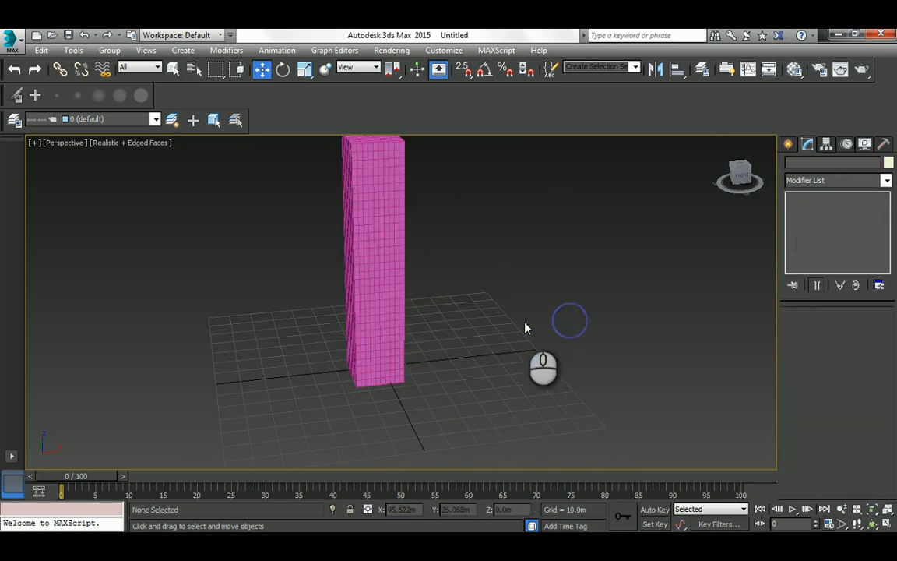
{"action": "left_click", "coordinate": [398, 257]}
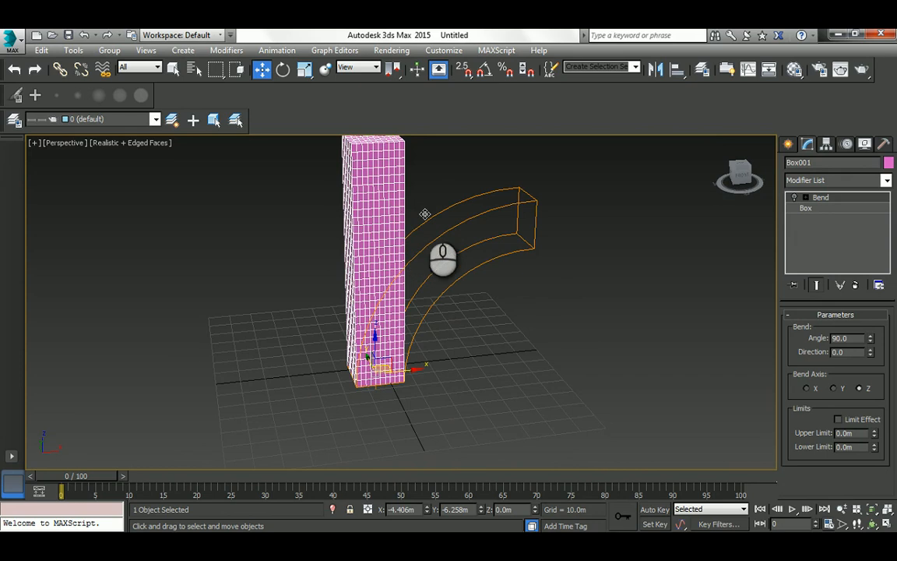
{"action": "left_click", "coordinate": [794, 197]}
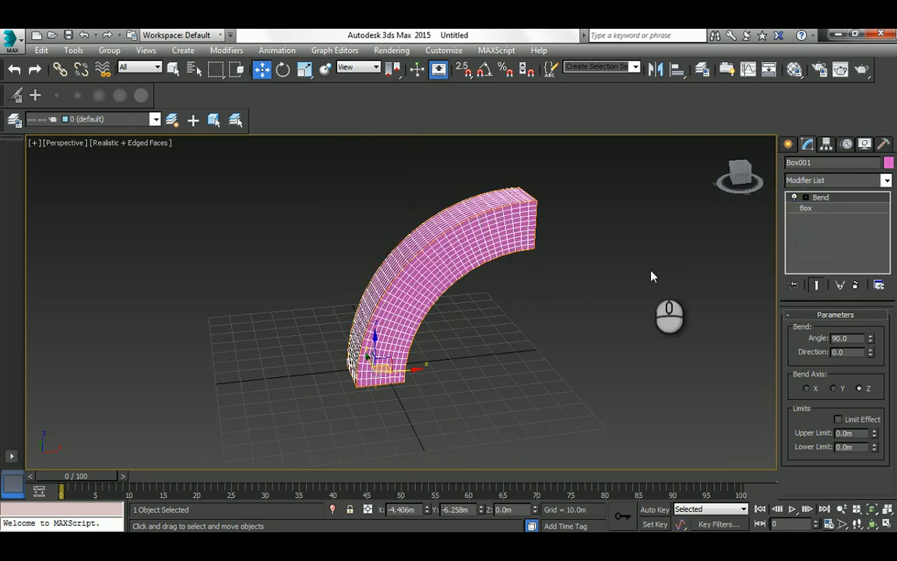
Remove the Bend modifier and set the box's length, width and height segments to 1.
{"action": "left_click", "coordinate": [856, 285]}
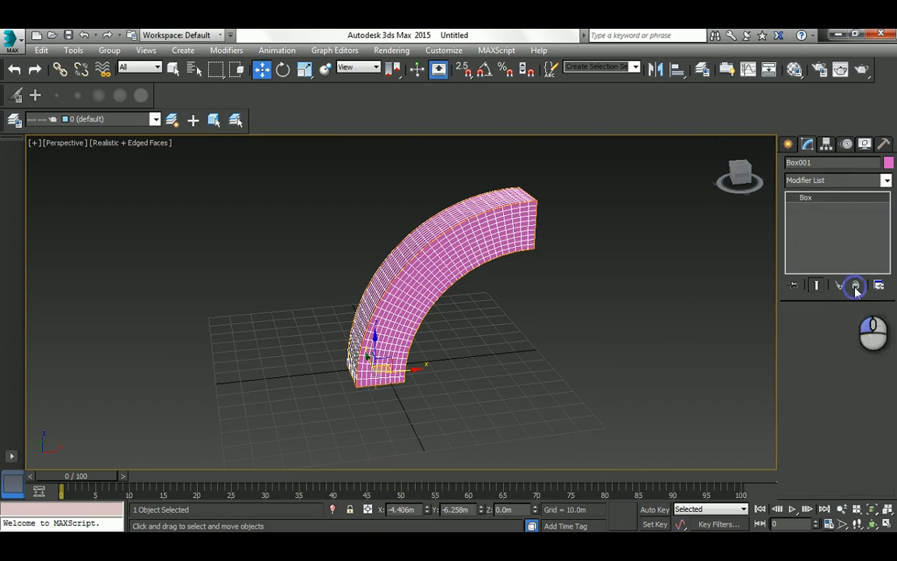
{"action": "middle_click_drag", "start_coordinate": [386, 261], "coordinate": [418, 294]}
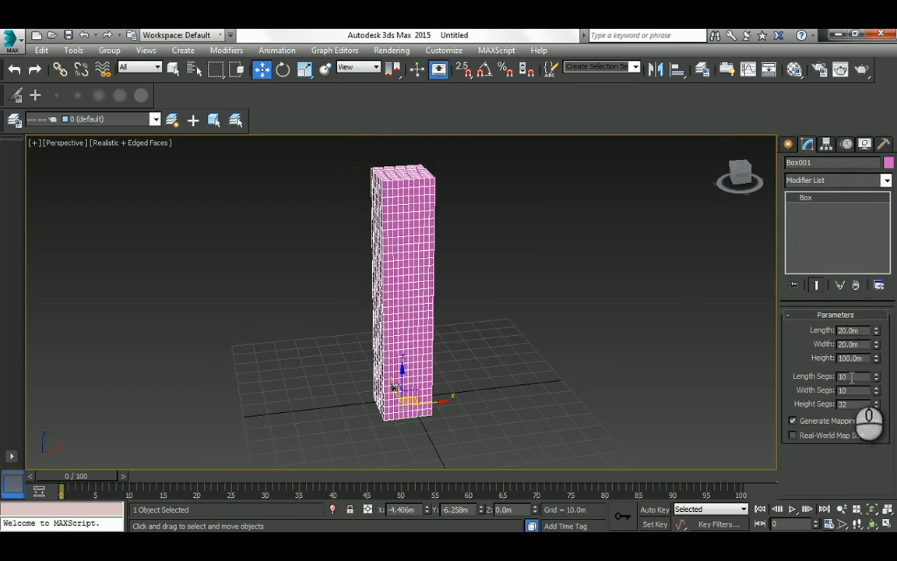
{"action": "double_click", "coordinate": [841, 376]}
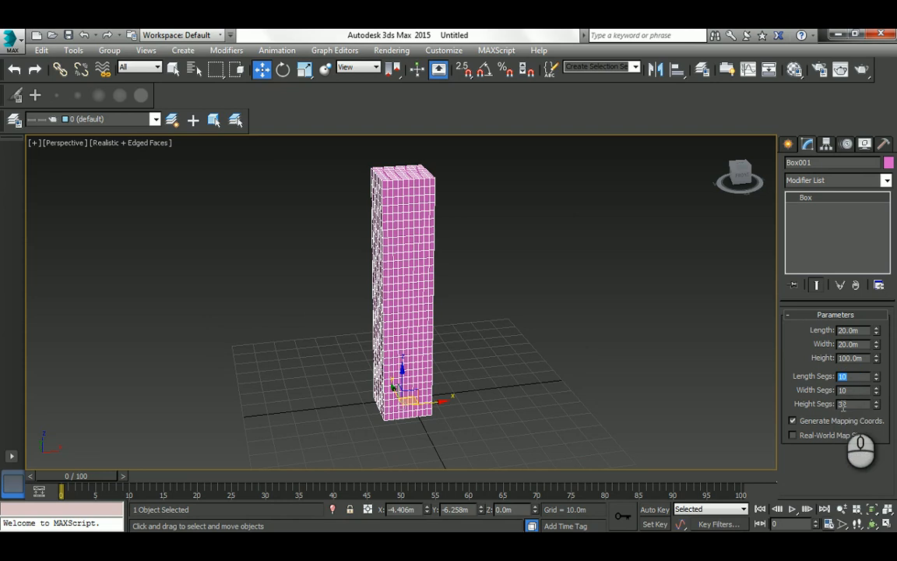
{"action": "type", "text": "1"}
{"action": "key", "text": "Tab"}
{"action": "type", "text": "1"}
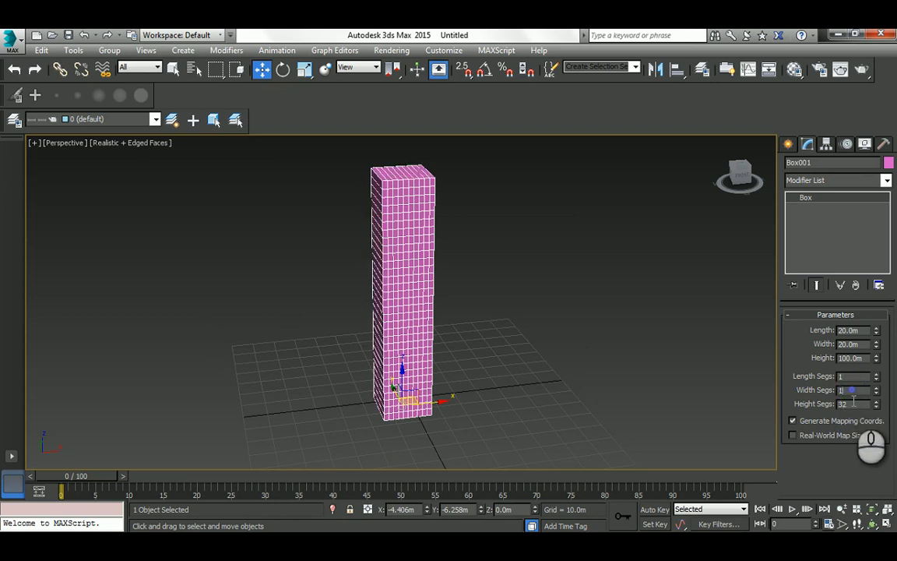
{"action": "double_click", "coordinate": [845, 403]}
{"action": "type", "text": "1"}
{"action": "key", "text": "Return"}
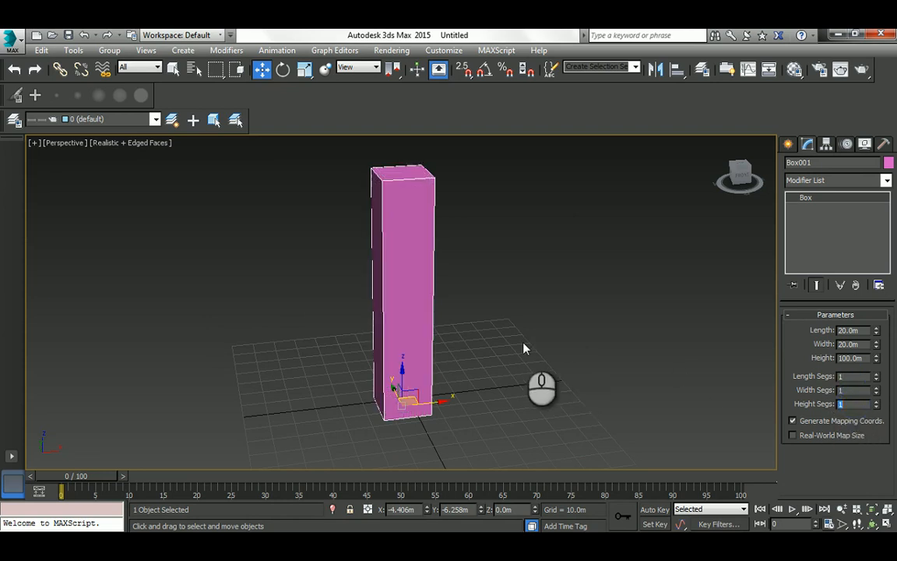
Apply a Taper modifier to the single-segment box.
{"action": "left_click", "coordinate": [872, 525]}
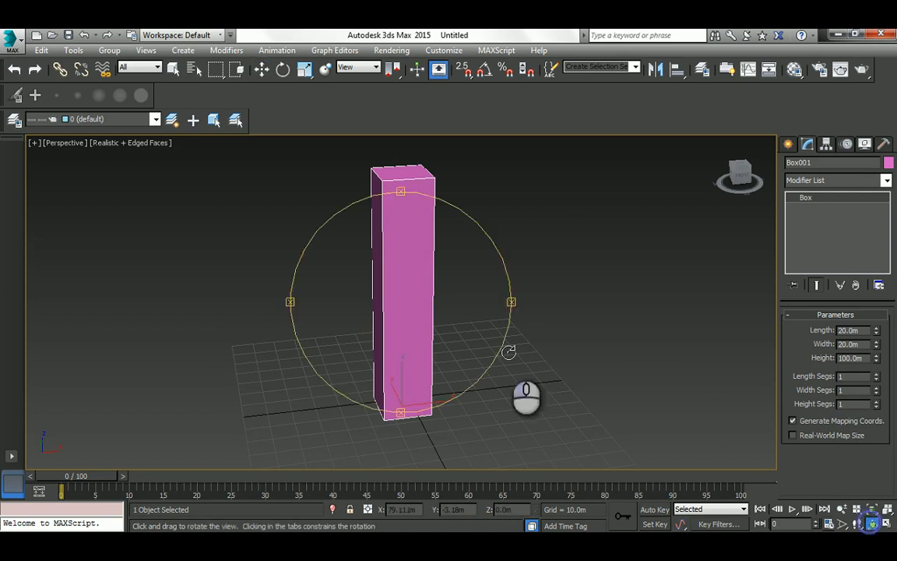
{"action": "left_click_drag", "start_coordinate": [424, 306], "coordinate": [449, 312]}
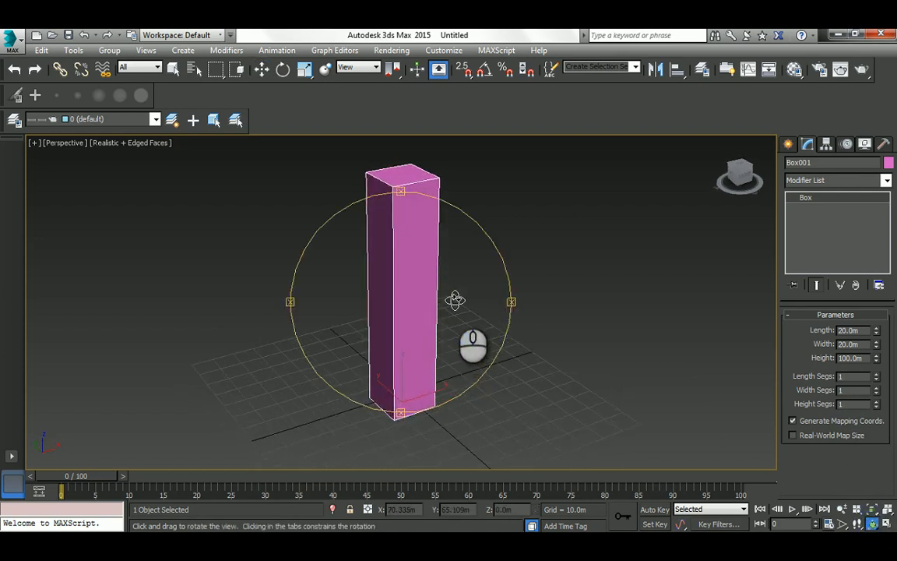
{"action": "right_click", "coordinate": [457, 299]}
{"action": "middle_click_drag", "start_coordinate": [417, 258], "coordinate": [418, 269]}
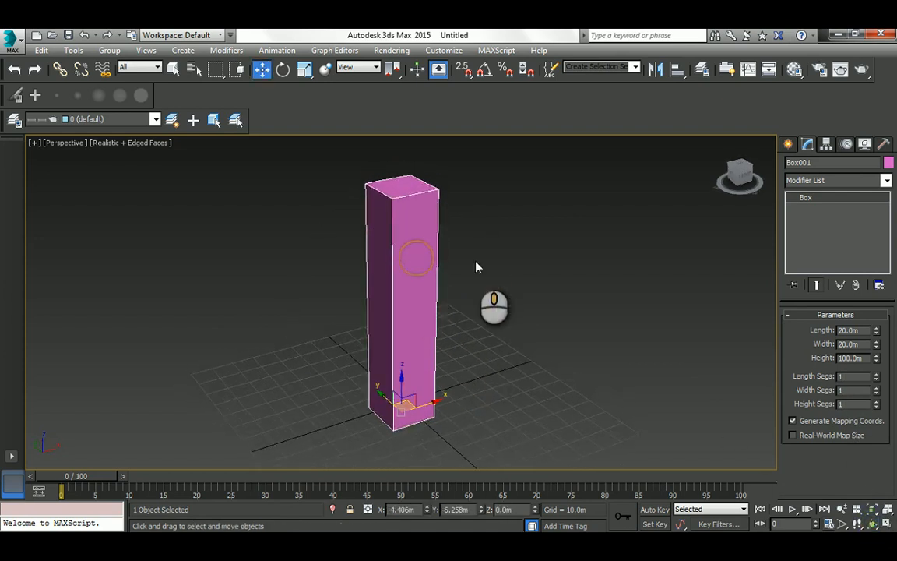
{"action": "left_click", "coordinate": [886, 181]}
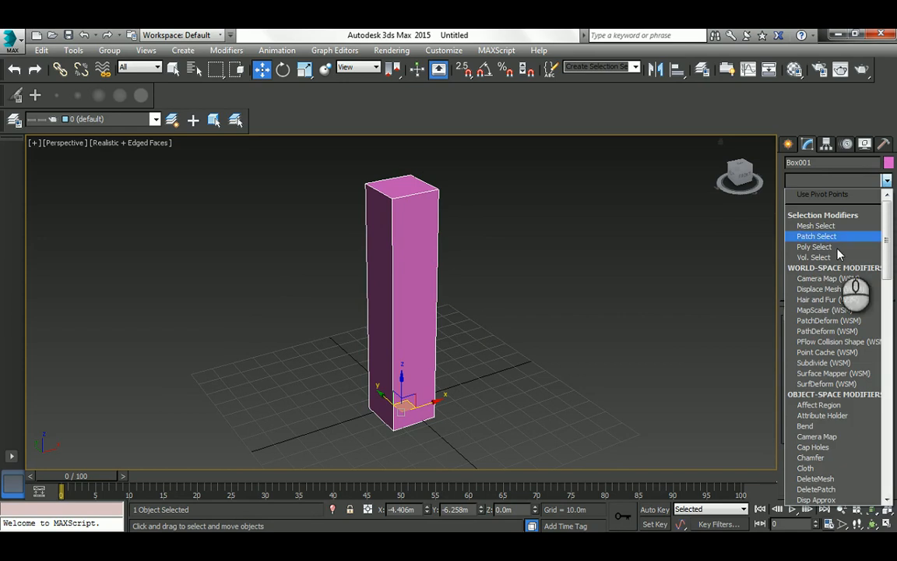
{"action": "scroll", "coordinate": [819, 420], "scroll_direction": "down", "scroll_amount": 6}
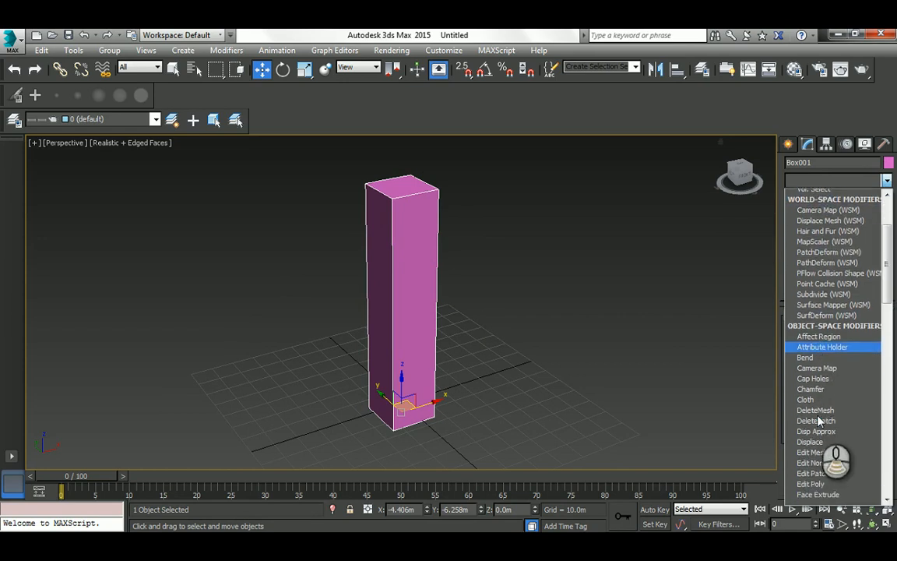
{"action": "scroll", "coordinate": [819, 420], "scroll_direction": "down", "scroll_amount": 4}
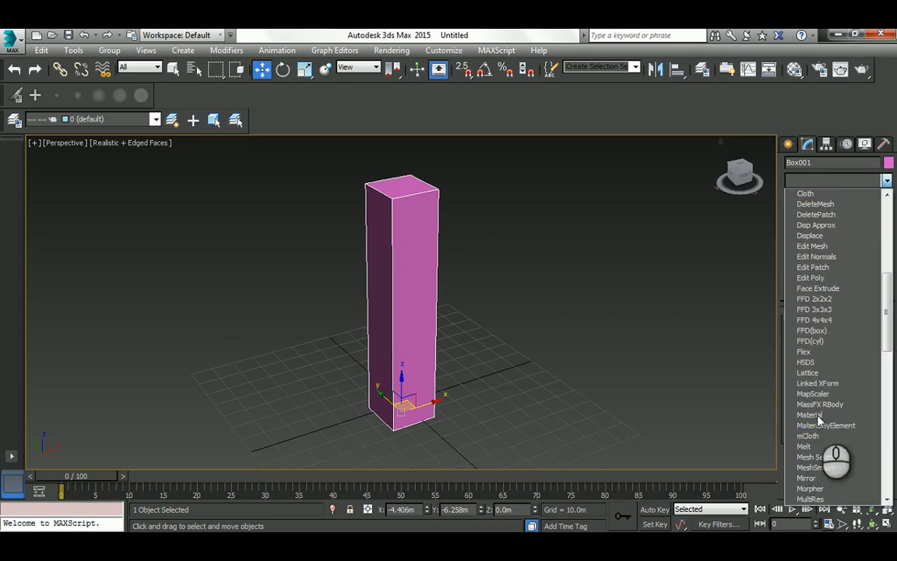
{"action": "scroll", "coordinate": [819, 418], "scroll_direction": "down", "scroll_amount": 4}
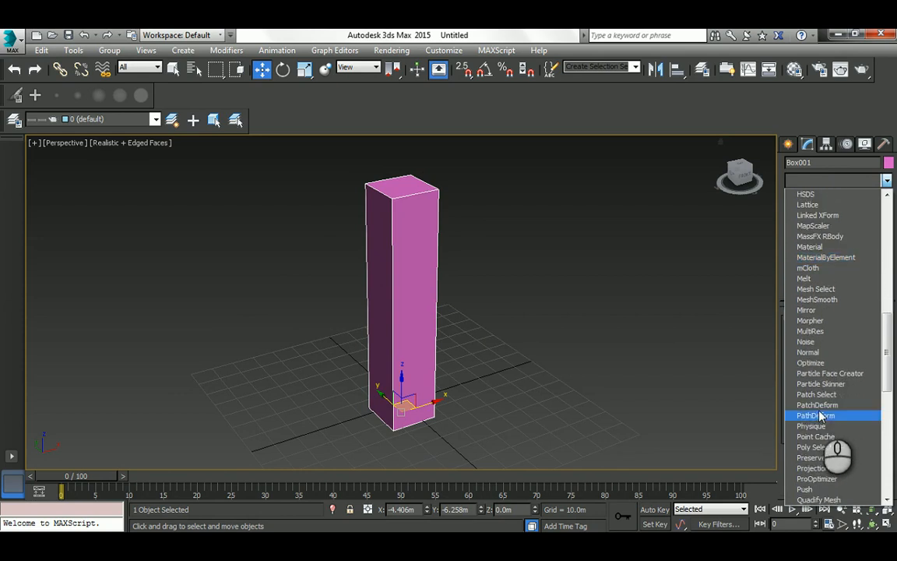
{"action": "scroll", "coordinate": [819, 417], "scroll_direction": "down", "scroll_amount": 10}
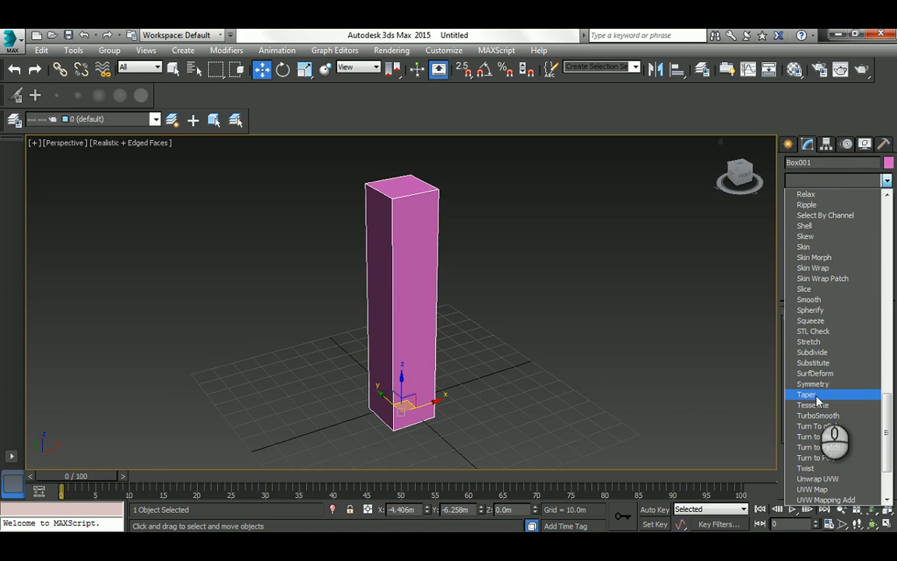
{"action": "left_click", "coordinate": [813, 394]}
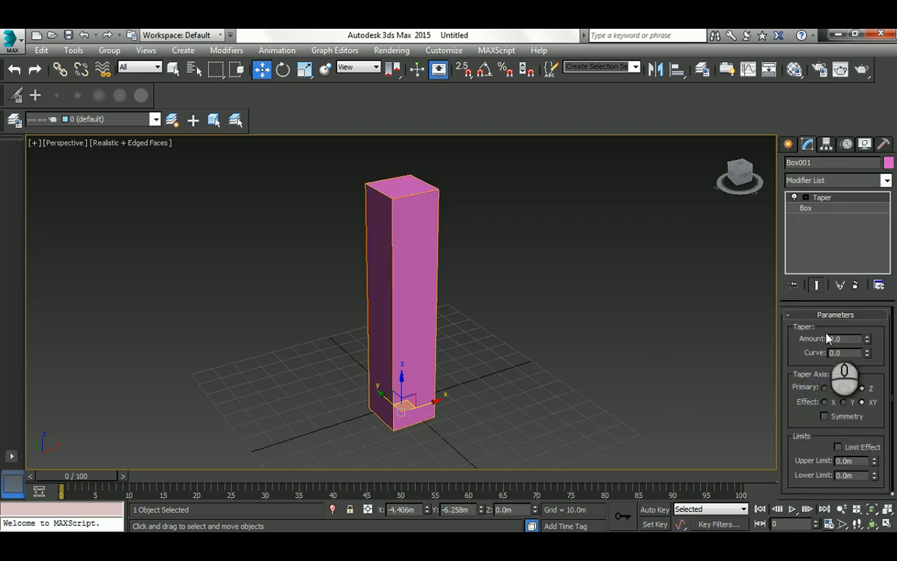
Raise the Taper amount to 1.63 so the box flares out towards its upper end.
{"action": "left_click", "coordinate": [872, 525]}
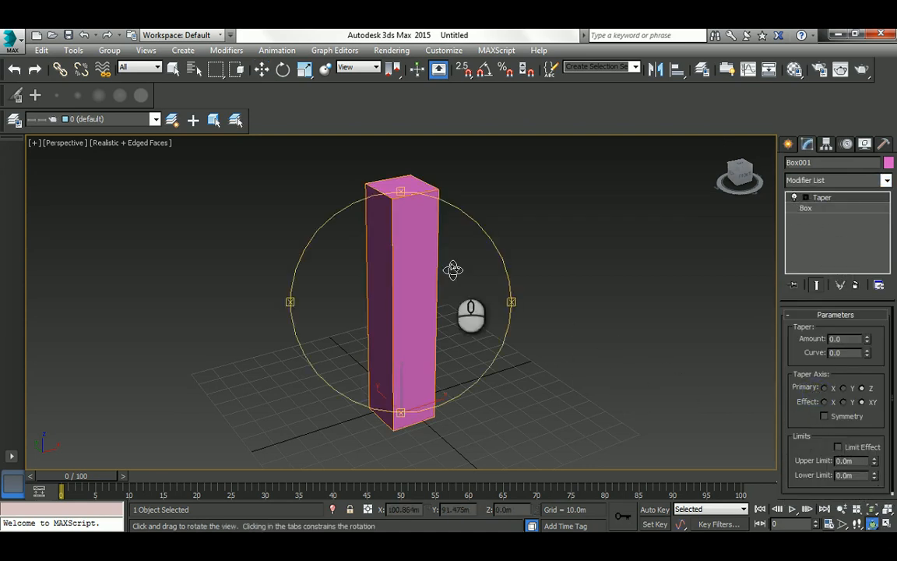
{"action": "left_click_drag", "start_coordinate": [381, 276], "coordinate": [371, 203]}
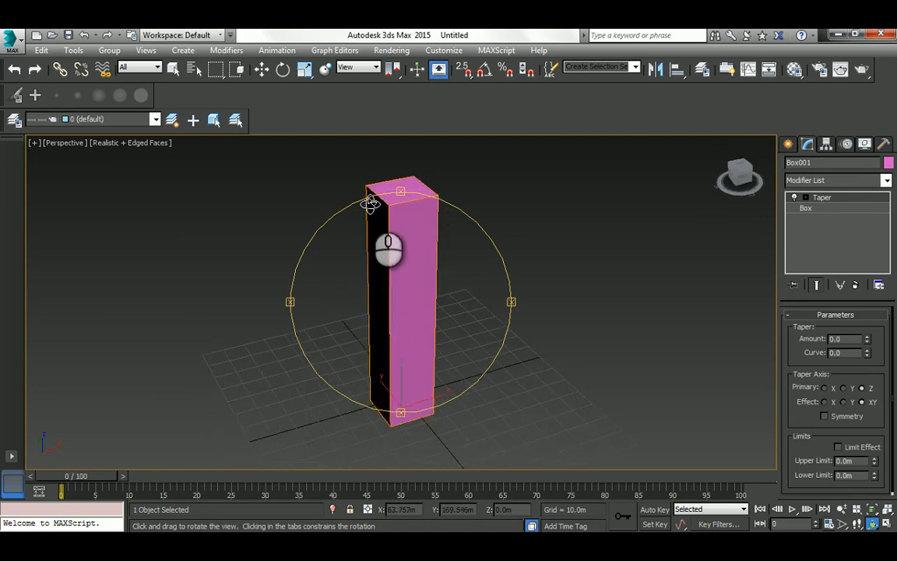
{"action": "right_click", "coordinate": [573, 286]}
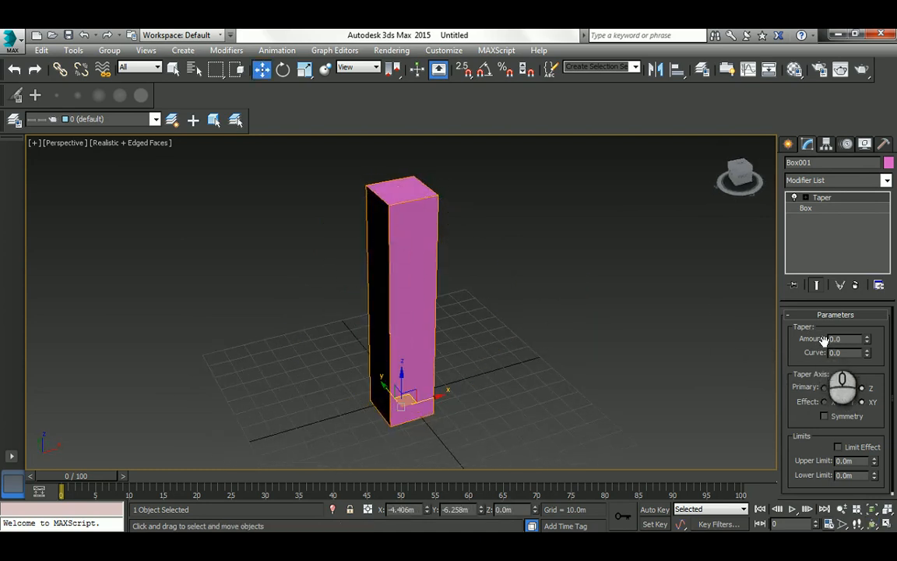
{"action": "left_click_drag", "start_coordinate": [868, 344], "coordinate": [874, 293]}
{"action": "left_click_drag", "start_coordinate": [873, 252], "coordinate": [872, 234]}
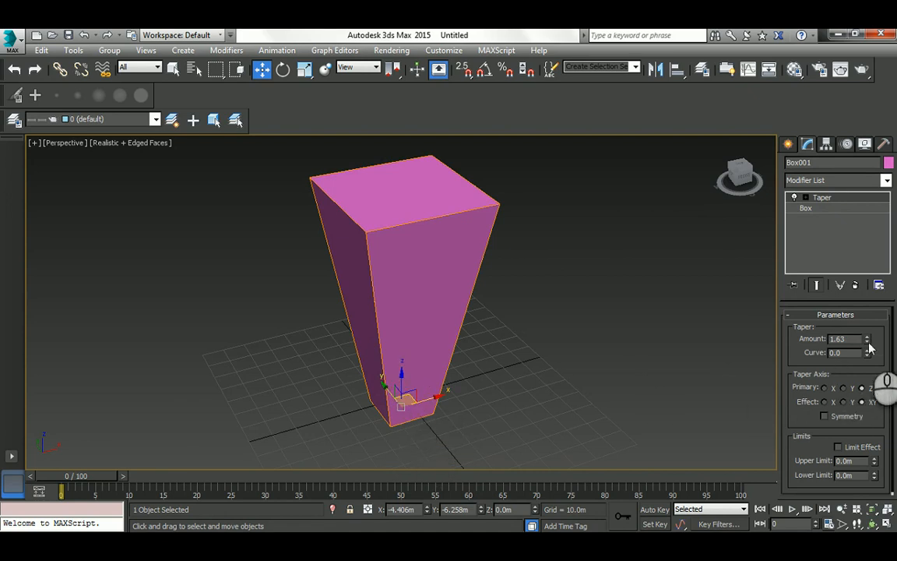
Lower the Taper amount to -0.82 and inspect the narrowed box from several sides.
{"action": "left_click_drag", "start_coordinate": [867, 345], "coordinate": [856, 500]}
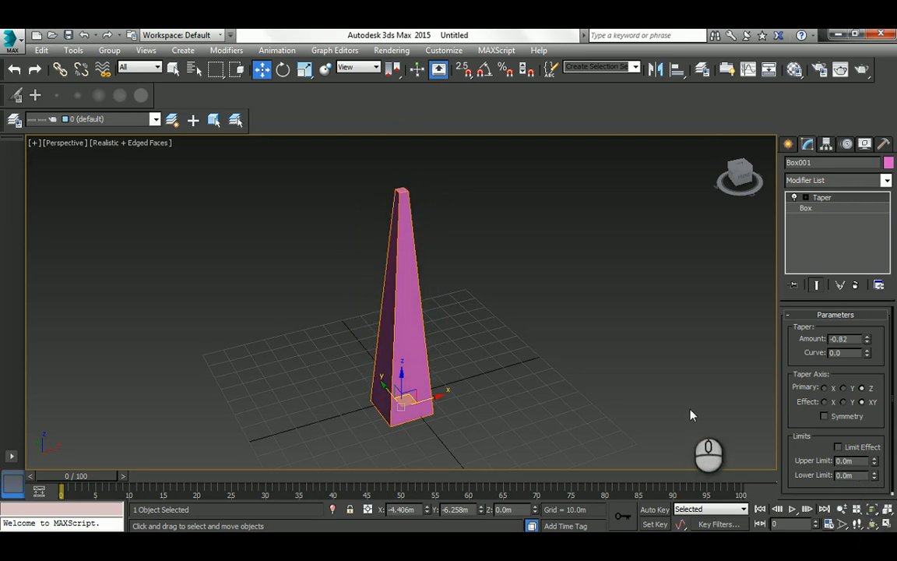
{"action": "left_click", "coordinate": [874, 526]}
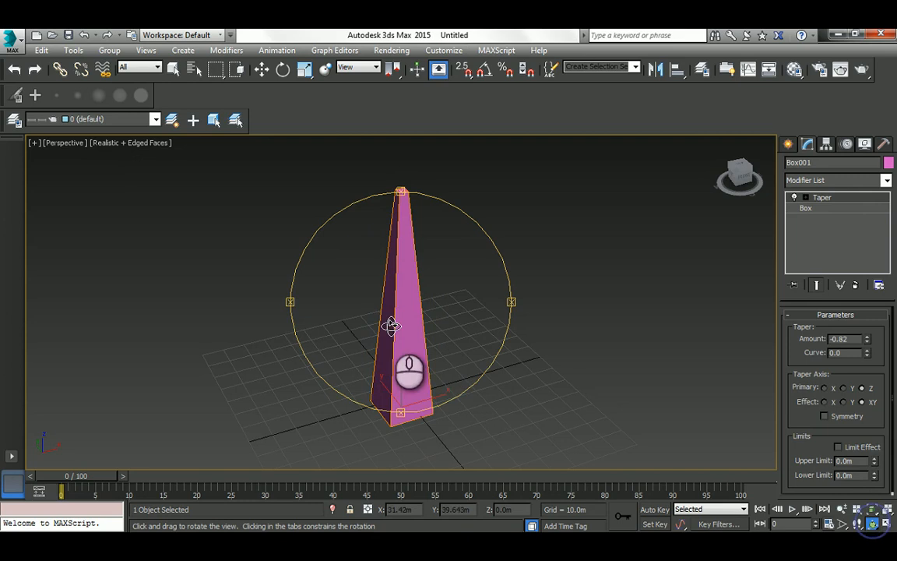
{"action": "left_click_drag", "start_coordinate": [390, 325], "coordinate": [447, 168]}
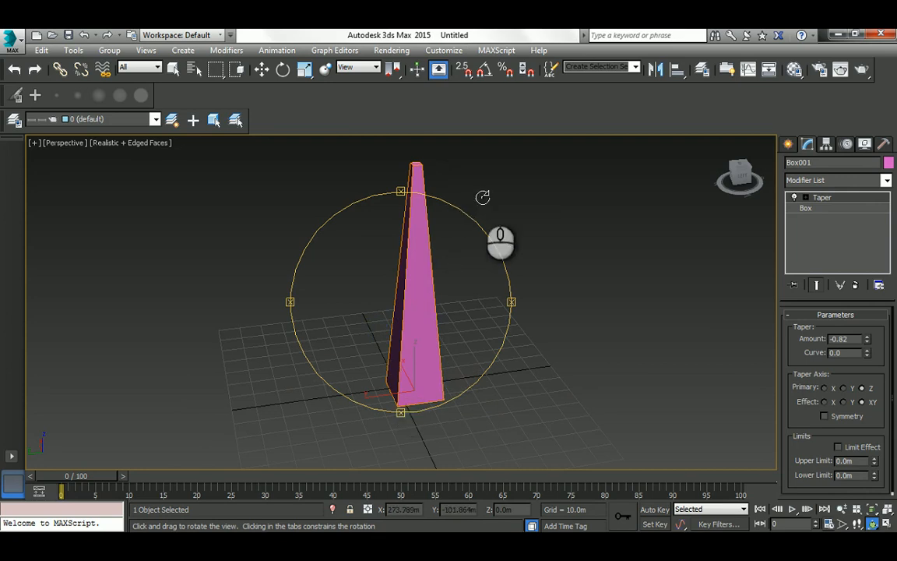
{"action": "left_click_drag", "start_coordinate": [368, 282], "coordinate": [404, 270]}
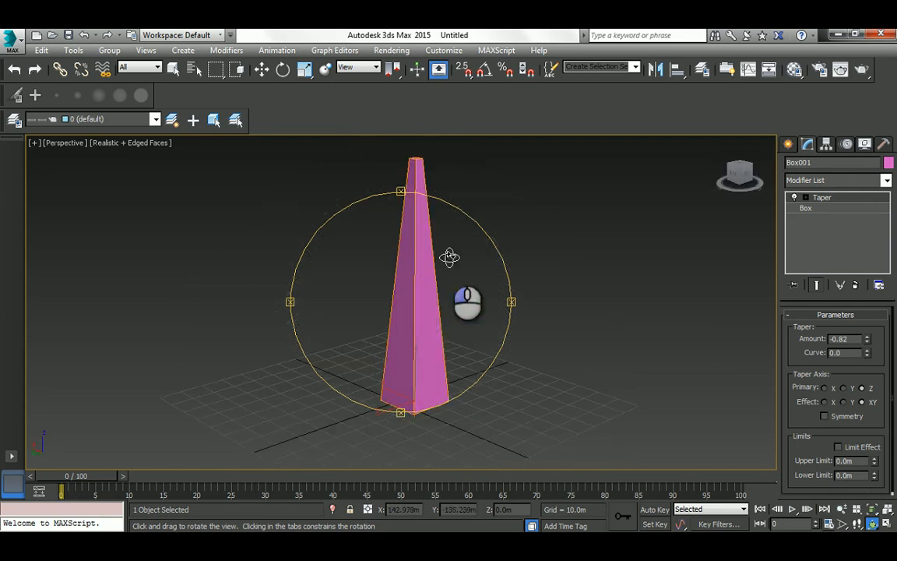
{"action": "right_click", "coordinate": [480, 256]}
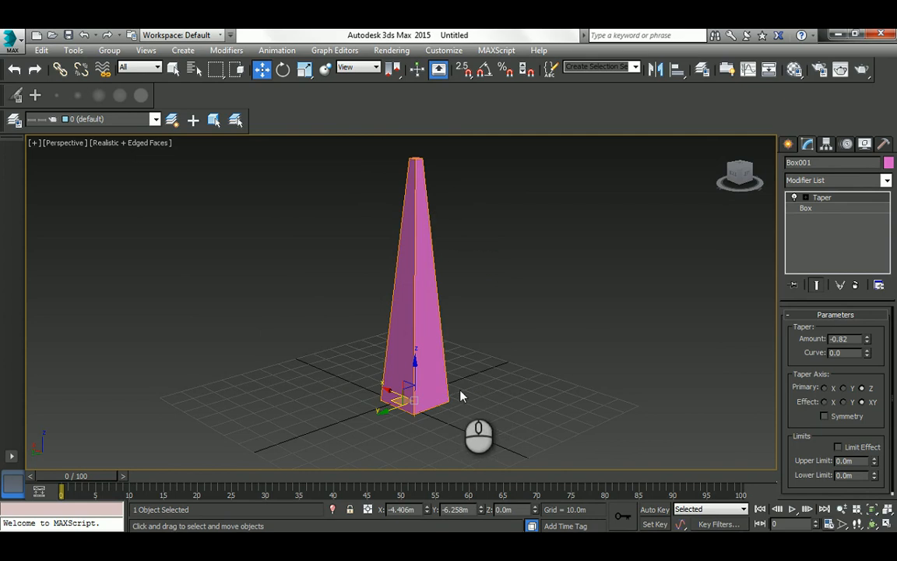
Set the Taper amount to -0.5 and inspect the tapered box from a slightly higher viewpoint.
{"action": "left_click_drag", "start_coordinate": [849, 338], "coordinate": [787, 339]}
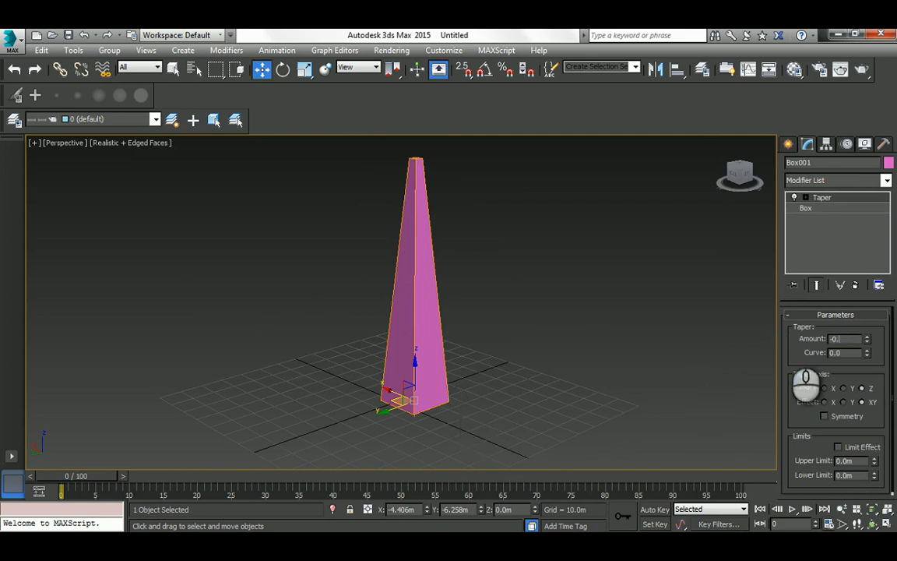
{"action": "type", "text": "5"}
{"action": "key", "text": "Return"}
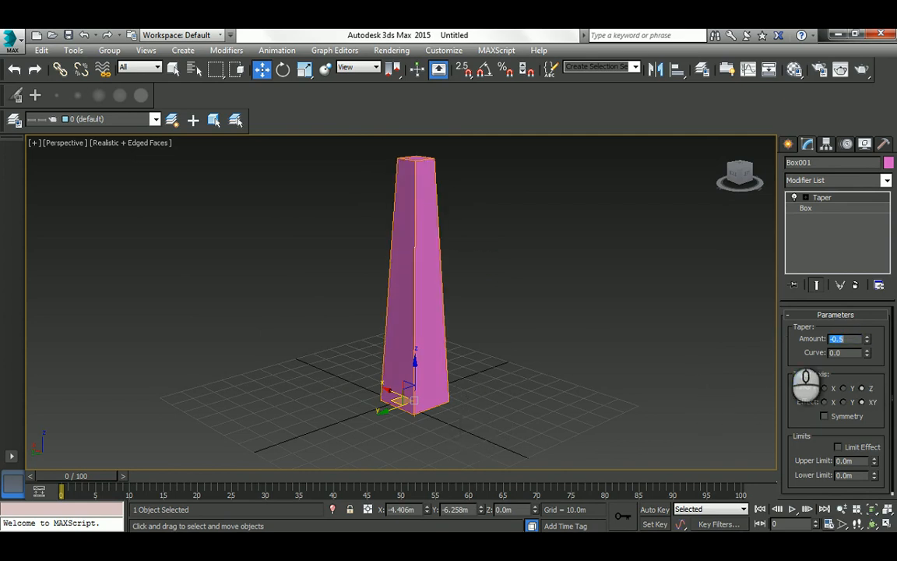
{"action": "left_click", "coordinate": [872, 524]}
{"action": "left_click_drag", "start_coordinate": [406, 267], "coordinate": [464, 243]}
{"action": "key", "text": "w"}
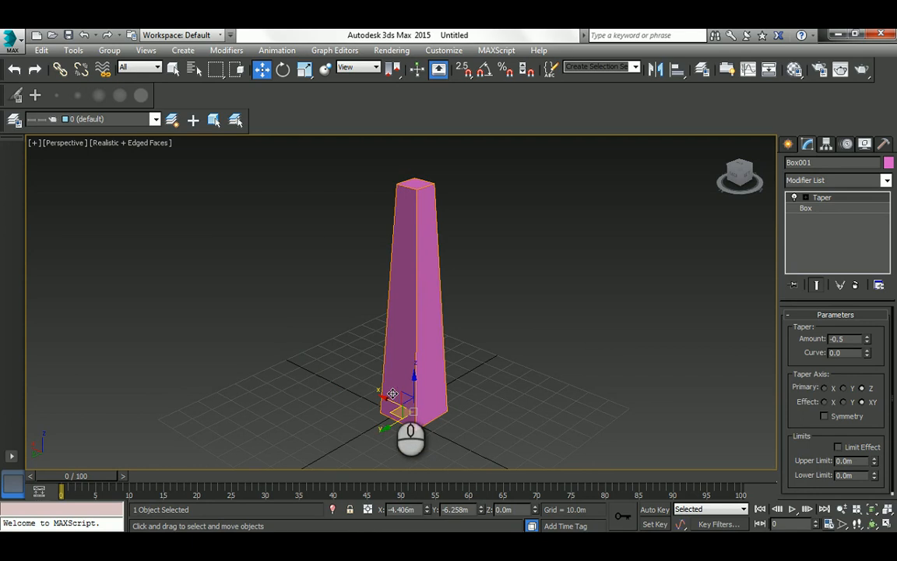
Try a Taper amount of -1 on the box and restore it to -0.5.
{"action": "left_click", "coordinate": [852, 339]}
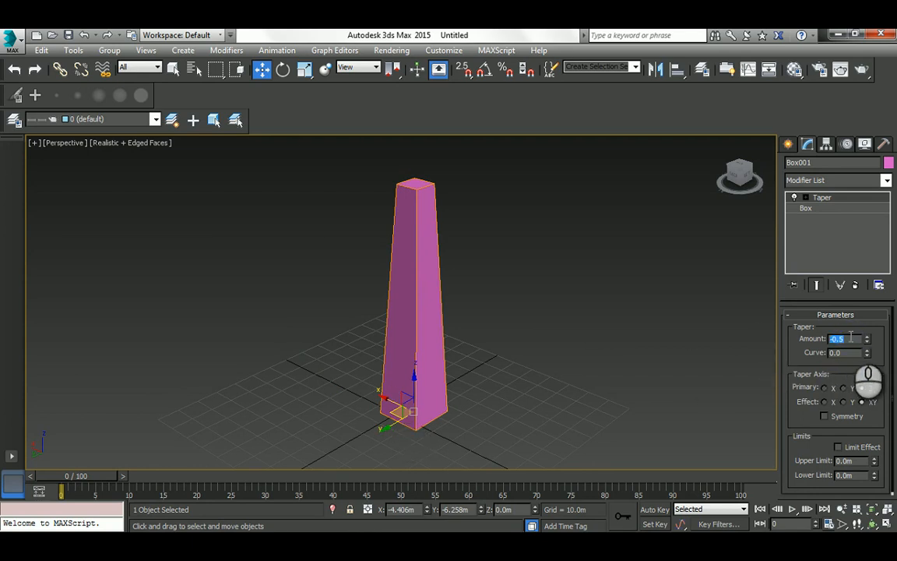
{"action": "type", "text": "-1"}
{"action": "key", "text": "Return"}
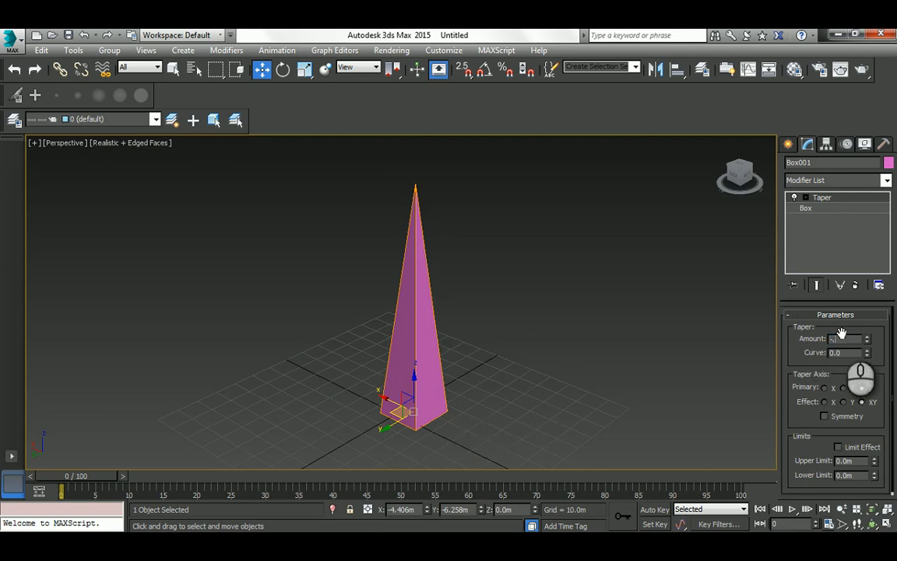
{"action": "key", "text": "Return"}
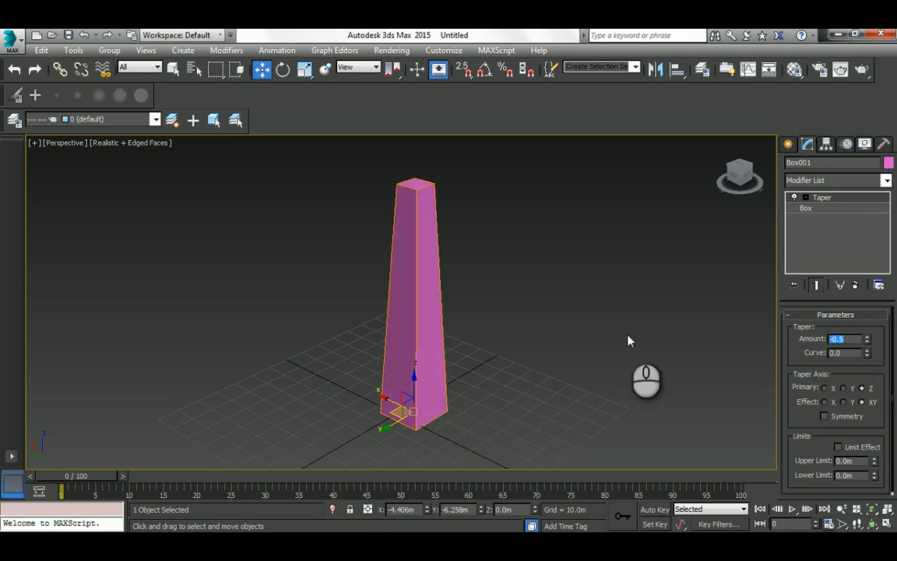
Raise the Taper curve to 2.73, lower it to -0.88, and inspect the box from slightly different angles.
{"action": "left_click", "coordinate": [872, 523]}
{"action": "left_click_drag", "start_coordinate": [438, 283], "coordinate": [468, 312]}
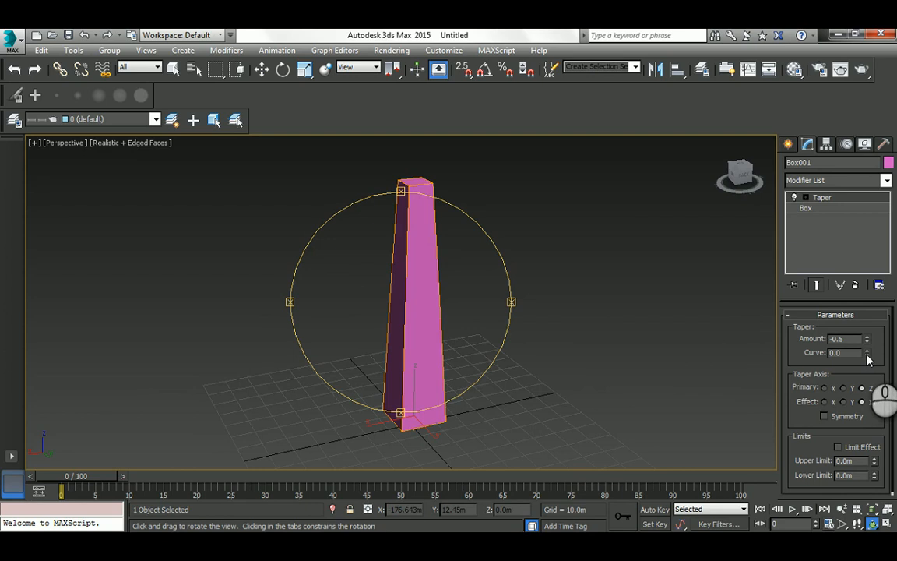
{"action": "left_click_drag", "start_coordinate": [866, 355], "coordinate": [852, 174]}
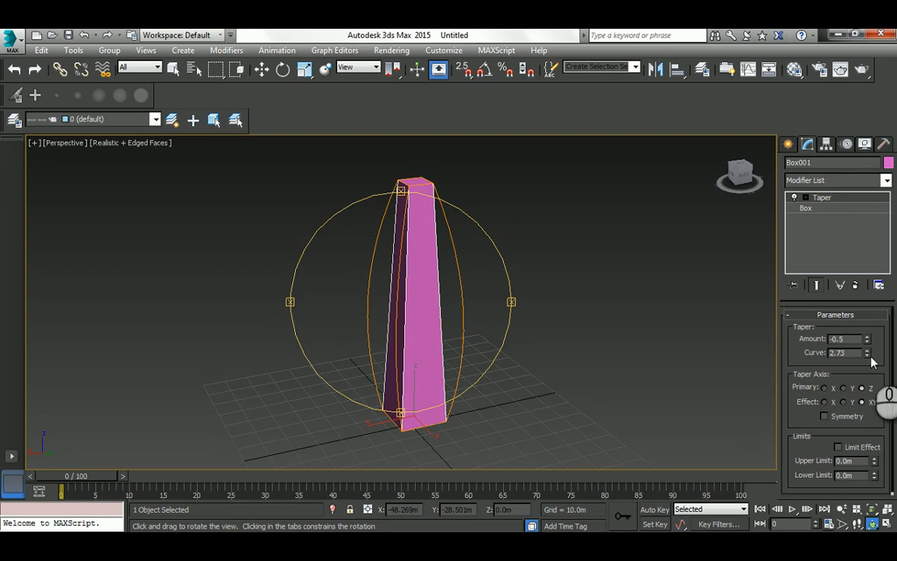
{"action": "left_click_drag", "start_coordinate": [869, 357], "coordinate": [826, 95]}
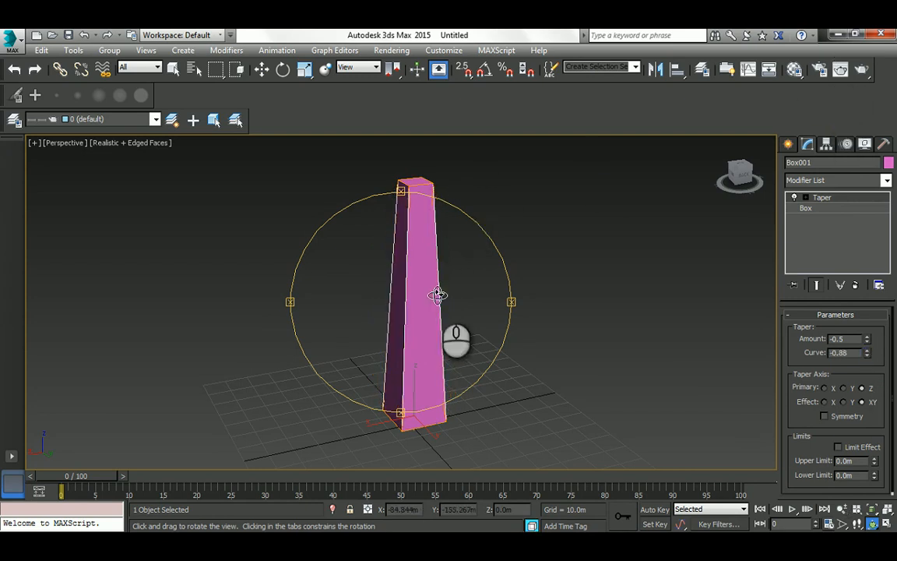
{"action": "left_click_drag", "start_coordinate": [409, 280], "coordinate": [420, 285]}
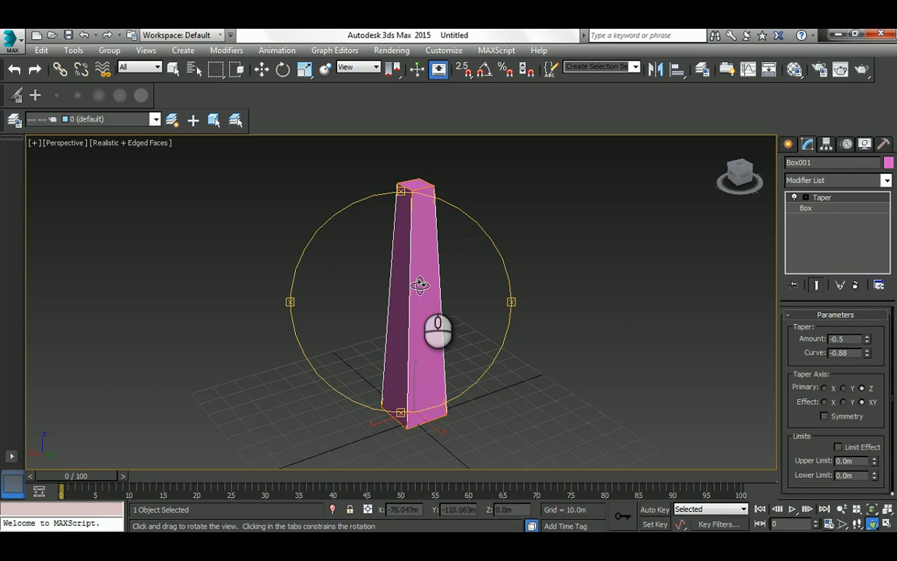
Switch to wireframe display, lower the Taper curve to -1.21, and return to shaded display.
{"action": "key", "text": "F3"}
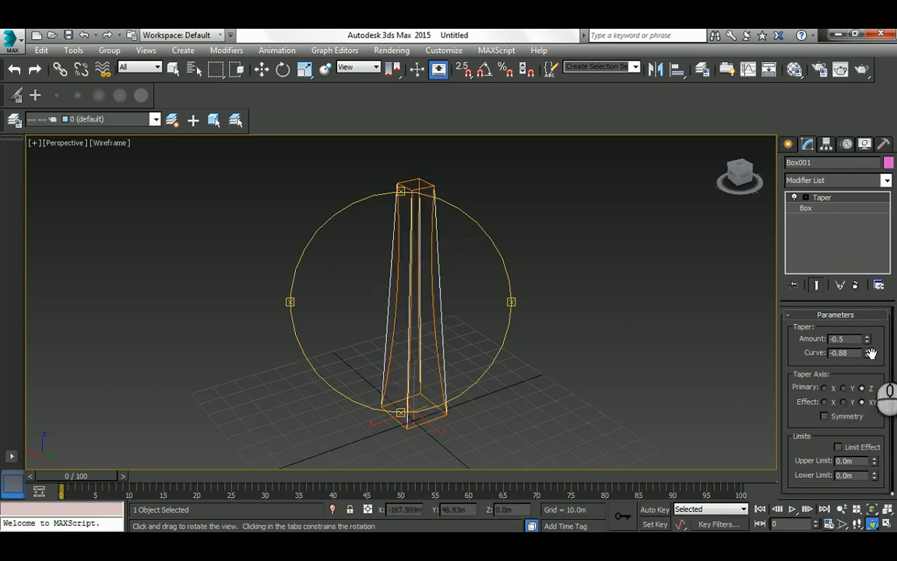
{"action": "left_click_drag", "start_coordinate": [866, 355], "coordinate": [869, 377]}
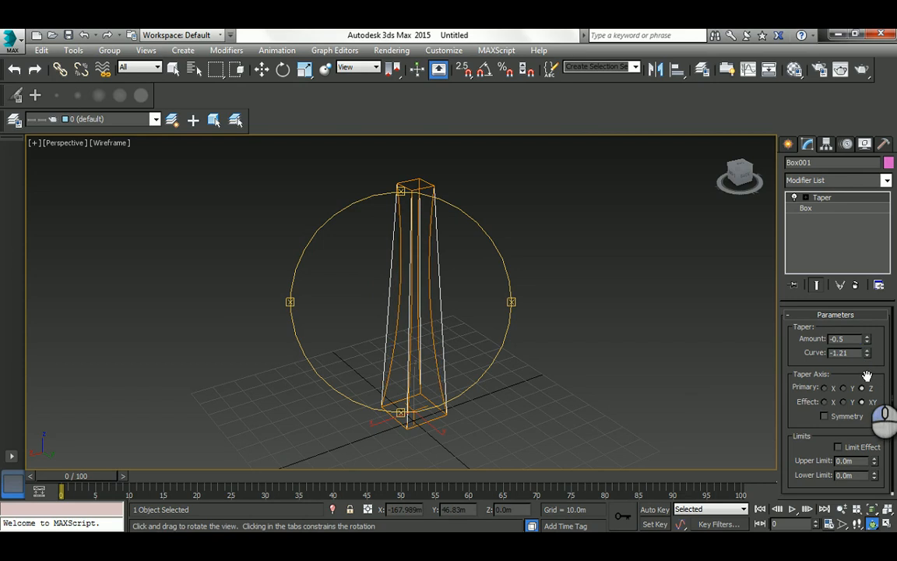
{"action": "key", "text": "F3"}
{"action": "mouse_move", "coordinate": [424, 297]}
{"action": "left_mouse_down"}
{"action": "mouse_move", "coordinate": [445, 302]}
{"action": "mouse_move", "coordinate": [433, 306]}
{"action": "mouse_move", "coordinate": [430, 248]}
{"action": "mouse_move", "coordinate": [380, 291]}
{"action": "mouse_move", "coordinate": [393, 280]}
{"action": "mouse_move", "coordinate": [385, 272]}
{"action": "left_mouse_up"}
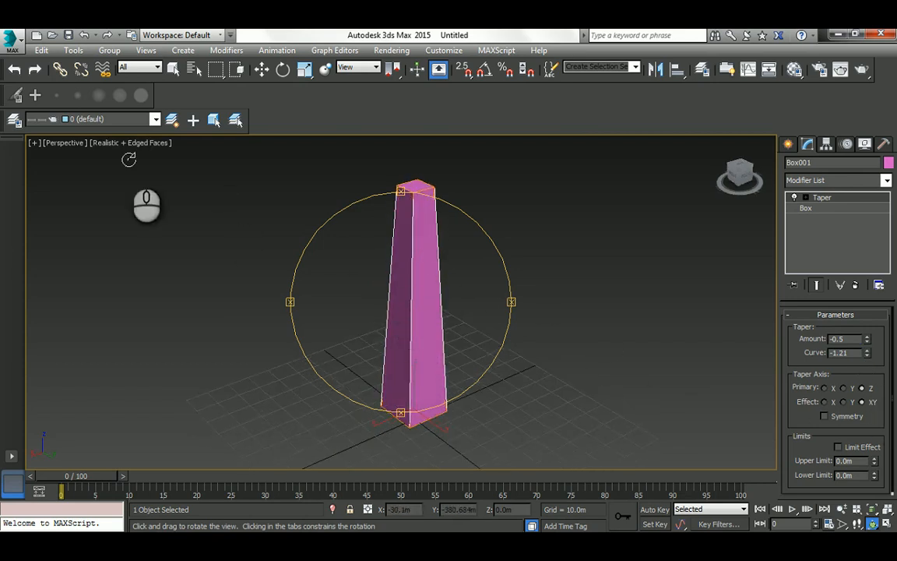
Examine the upper end and straight sides of the single-segment tapered box up close, and end orbiting.
{"action": "left_click_drag", "start_coordinate": [460, 274], "coordinate": [437, 194]}
{"action": "scroll", "coordinate": [434, 183], "scroll_direction": "up", "scroll_amount": 2}
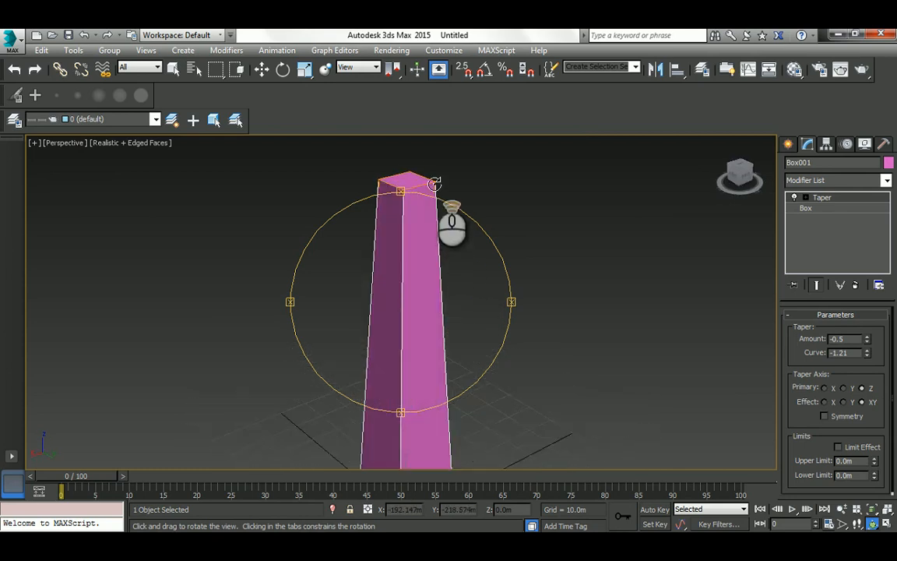
{"action": "scroll", "coordinate": [435, 183], "scroll_direction": "up", "scroll_amount": 3}
{"action": "scroll", "coordinate": [445, 181], "scroll_direction": "down", "scroll_amount": 3}
{"action": "scroll", "coordinate": [440, 179], "scroll_direction": "up", "scroll_amount": 1}
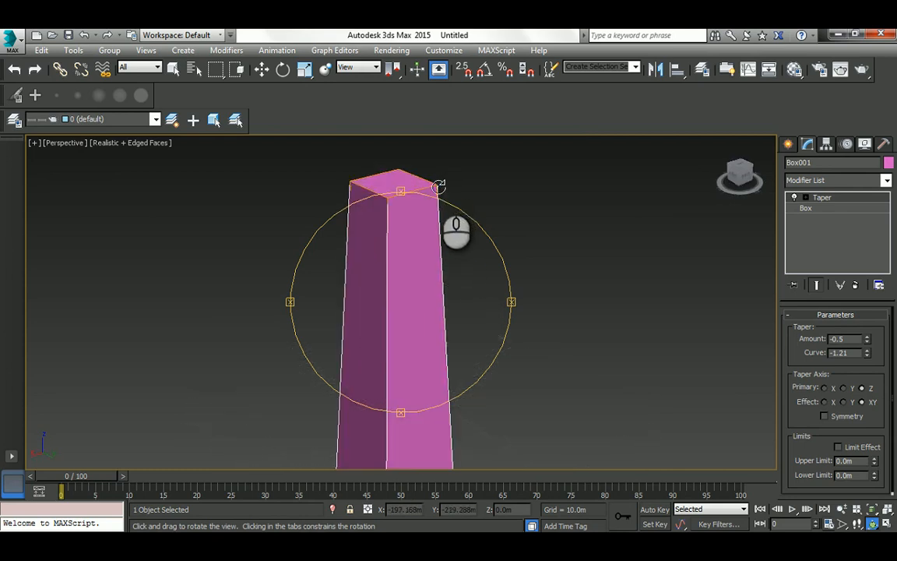
{"action": "scroll", "coordinate": [401, 252], "scroll_direction": "down", "scroll_amount": 1}
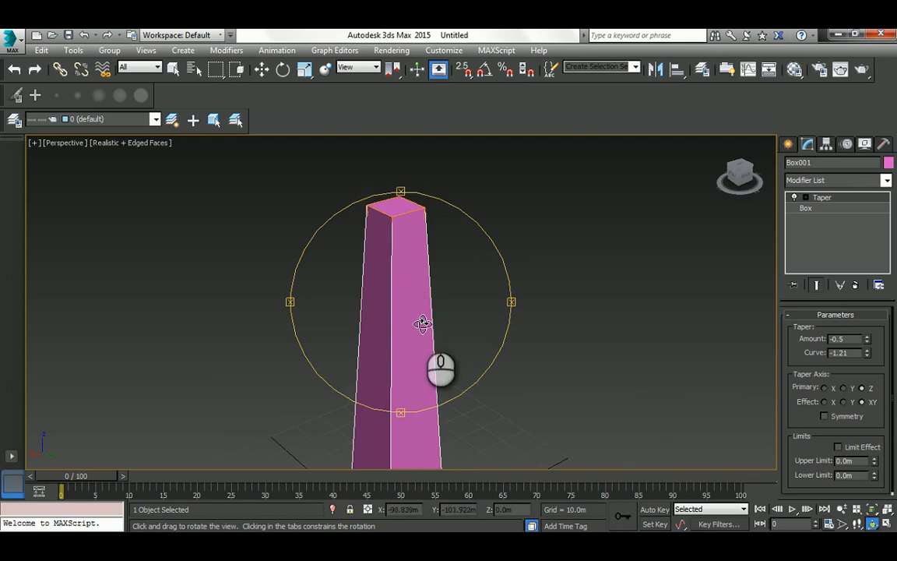
{"action": "scroll", "coordinate": [423, 323], "scroll_direction": "down", "scroll_amount": 1}
{"action": "middle_click_drag", "start_coordinate": [428, 340], "coordinate": [452, 288]}
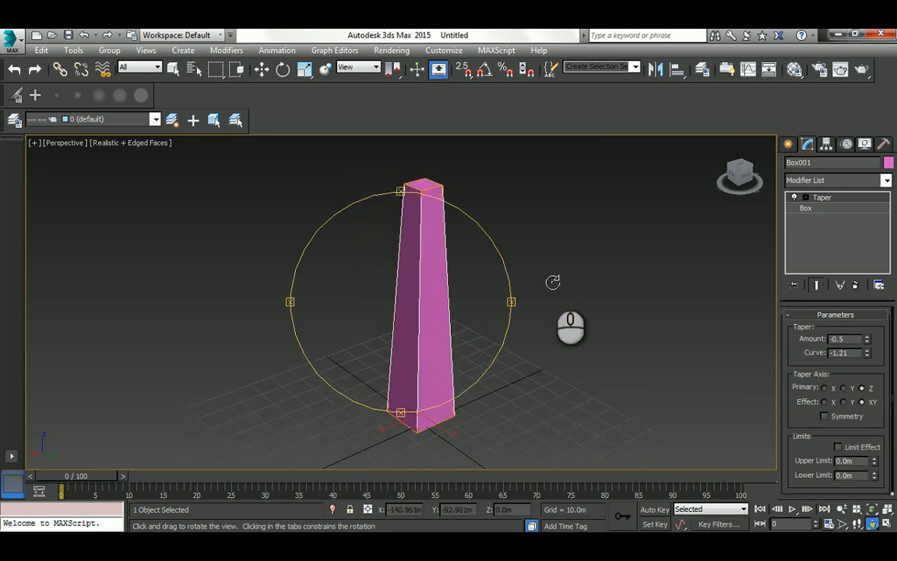
{"action": "right_click", "coordinate": [551, 281]}
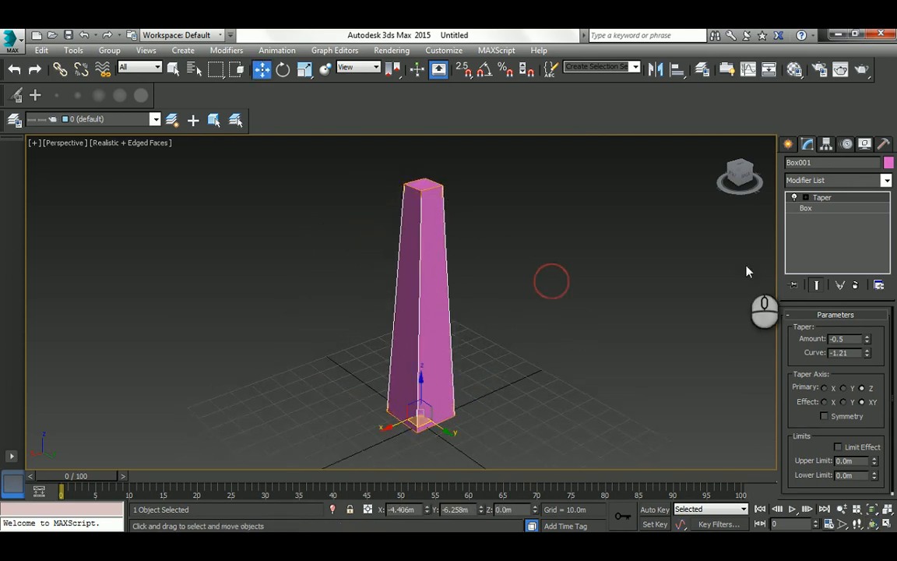
Set the base box's height segments to 24.
{"action": "left_click", "coordinate": [808, 211]}
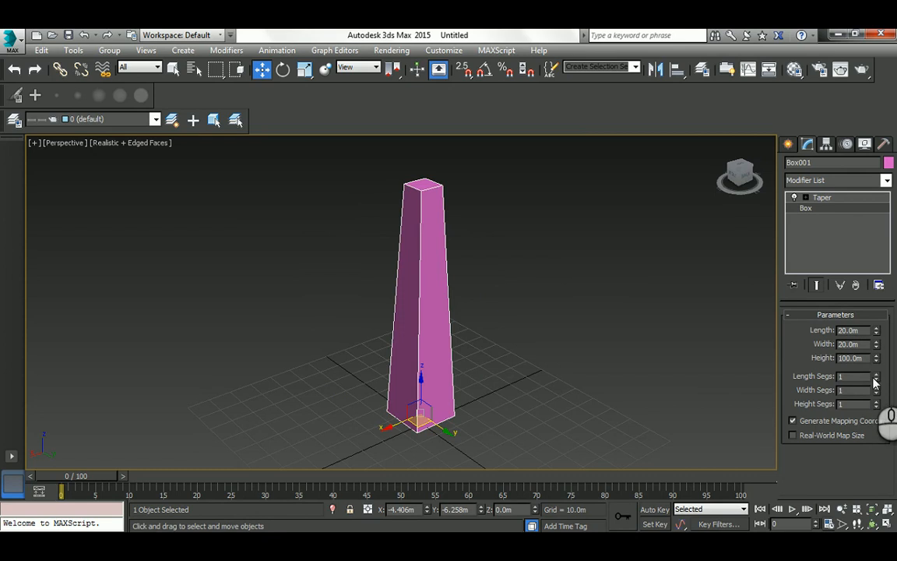
{"action": "mouse_move", "coordinate": [878, 378]}
{"action": "left_mouse_down"}
{"action": "mouse_move", "coordinate": [877, 365]}
{"action": "mouse_move", "coordinate": [875, 397]}
{"action": "left_mouse_up"}
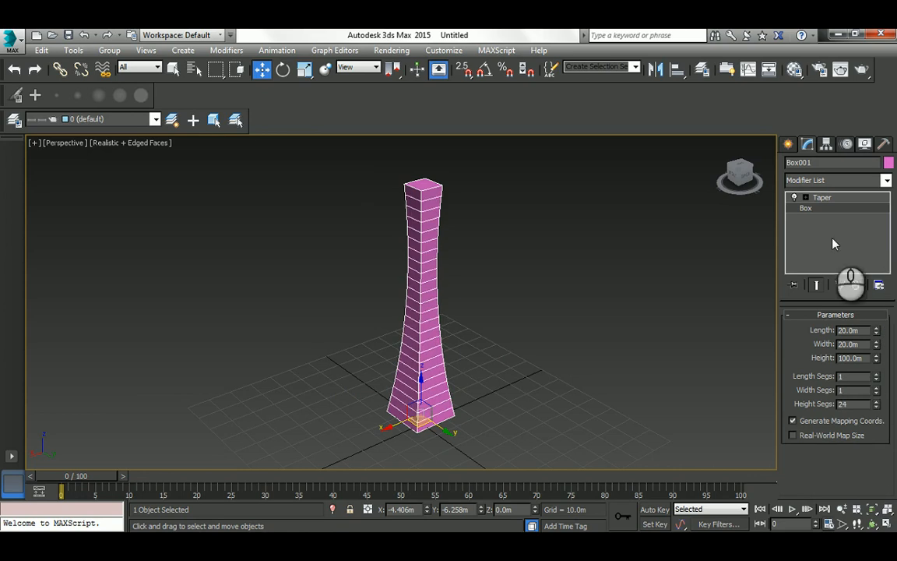
Vary the Taper curve on the segmented box through 0.71 and 0.5, and settle on -1.34.
{"action": "left_click", "coordinate": [822, 197]}
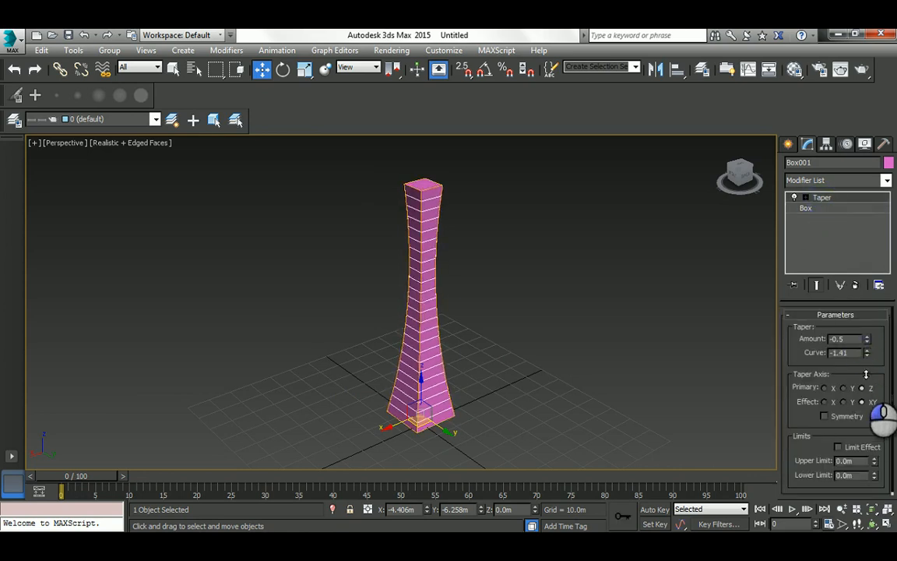
{"action": "left_click_drag", "start_coordinate": [861, 366], "coordinate": [870, 252]}
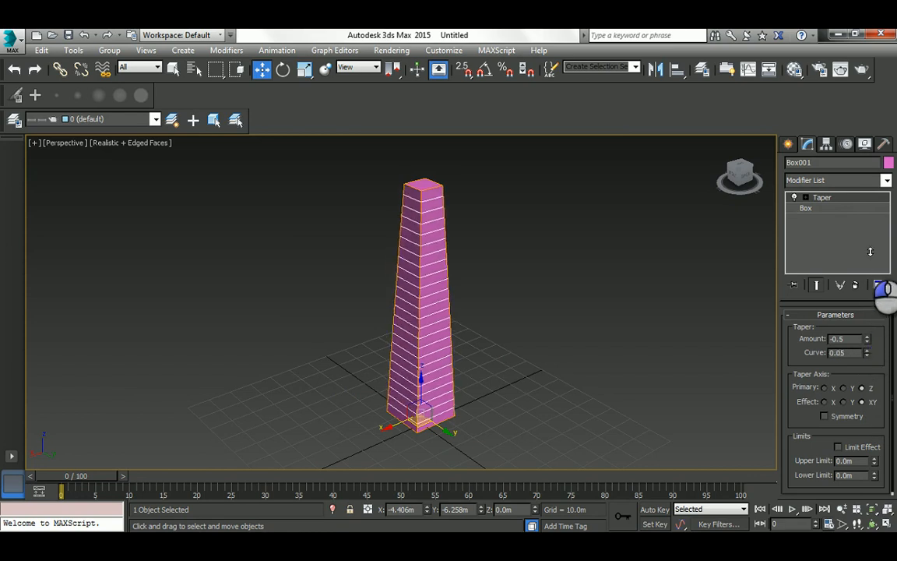
{"action": "left_click_drag", "start_coordinate": [871, 206], "coordinate": [880, 132]}
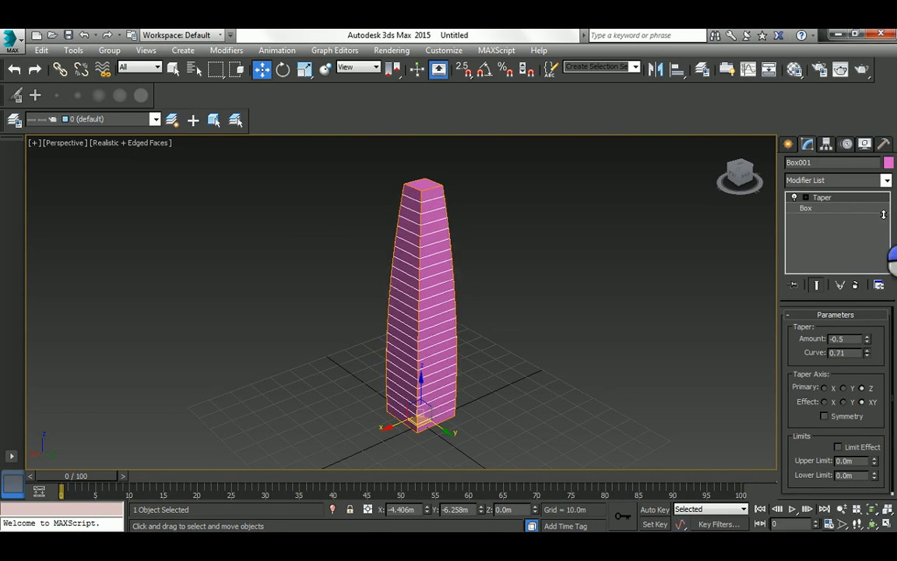
{"action": "mouse_move", "coordinate": [877, 259]}
{"action": "left_mouse_down"}
{"action": "mouse_move", "coordinate": [875, 124]}
{"action": "mouse_move", "coordinate": [876, 288]}
{"action": "mouse_move", "coordinate": [878, 203]}
{"action": "mouse_move", "coordinate": [880, 240]}
{"action": "left_mouse_up"}
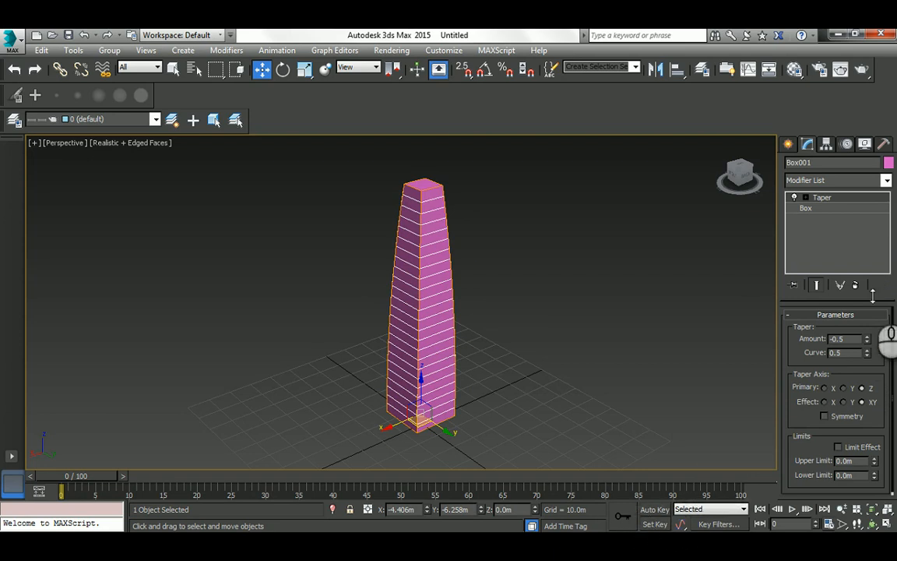
{"action": "left_click_drag", "start_coordinate": [868, 356], "coordinate": [873, 474]}
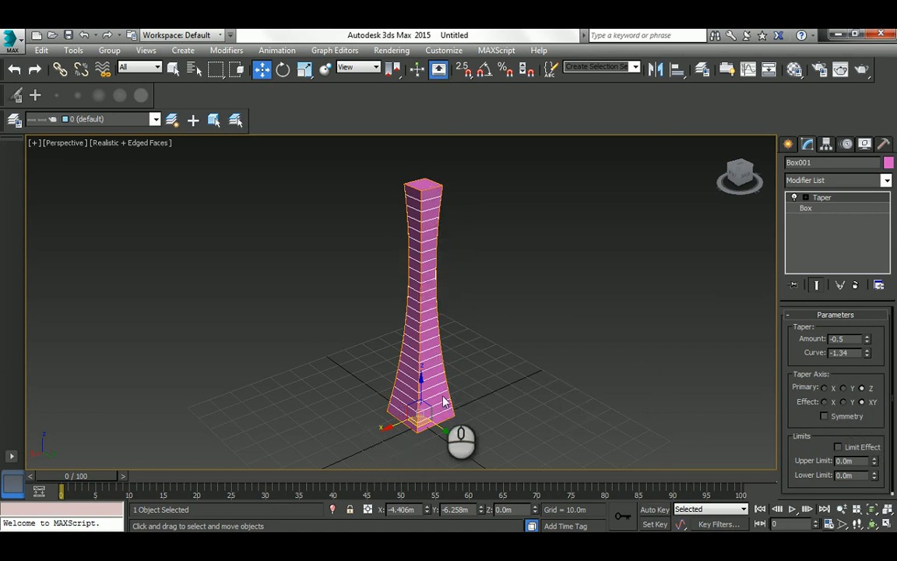
Try Y as the primary taper axis with an amount of 0.81, and inspect the skewed box from several sides.
{"action": "left_click", "coordinate": [845, 388]}
{"action": "middle_click_drag", "start_coordinate": [390, 288], "coordinate": [431, 299]}
{"action": "scroll", "coordinate": [403, 315], "scroll_direction": "down", "scroll_amount": 3}
{"action": "scroll", "coordinate": [403, 314], "scroll_direction": "down", "scroll_amount": 2}
{"action": "scroll", "coordinate": [439, 303], "scroll_direction": "up", "scroll_amount": 4}
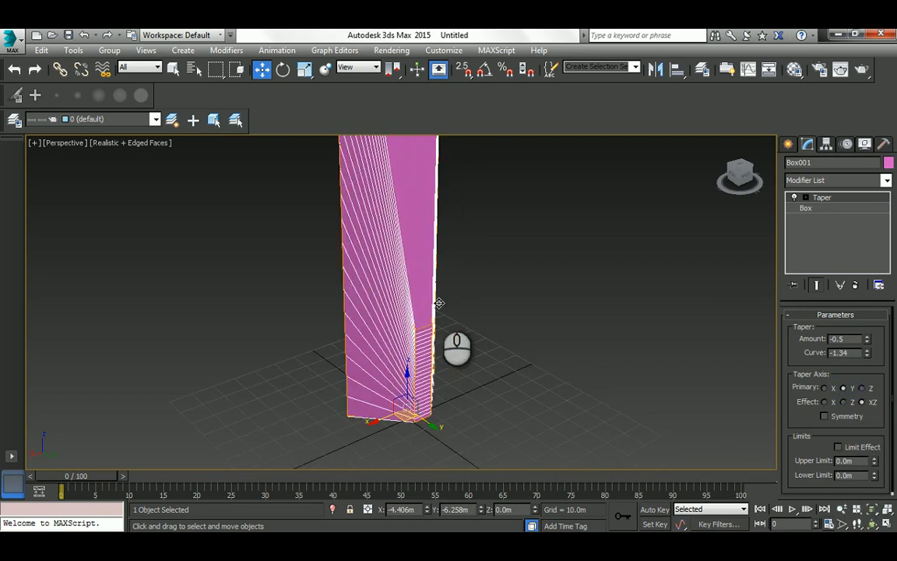
{"action": "left_click_drag", "start_coordinate": [868, 343], "coordinate": [790, 263]}
{"action": "middle_click_drag", "start_coordinate": [466, 285], "coordinate": [451, 308]}
{"action": "scroll", "coordinate": [471, 343], "scroll_direction": "down", "scroll_amount": 4}
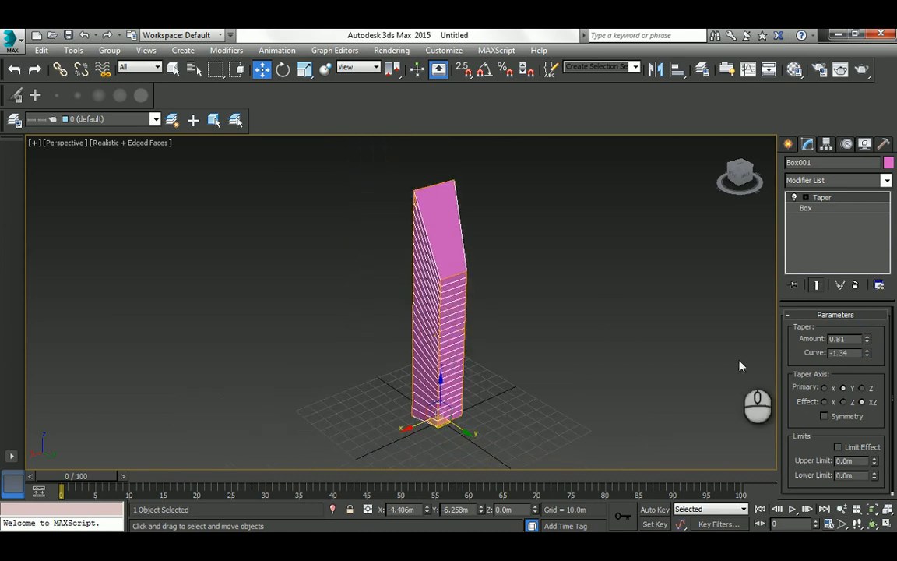
{"action": "left_click", "coordinate": [872, 524]}
{"action": "left_click_drag", "start_coordinate": [400, 310], "coordinate": [435, 313]}
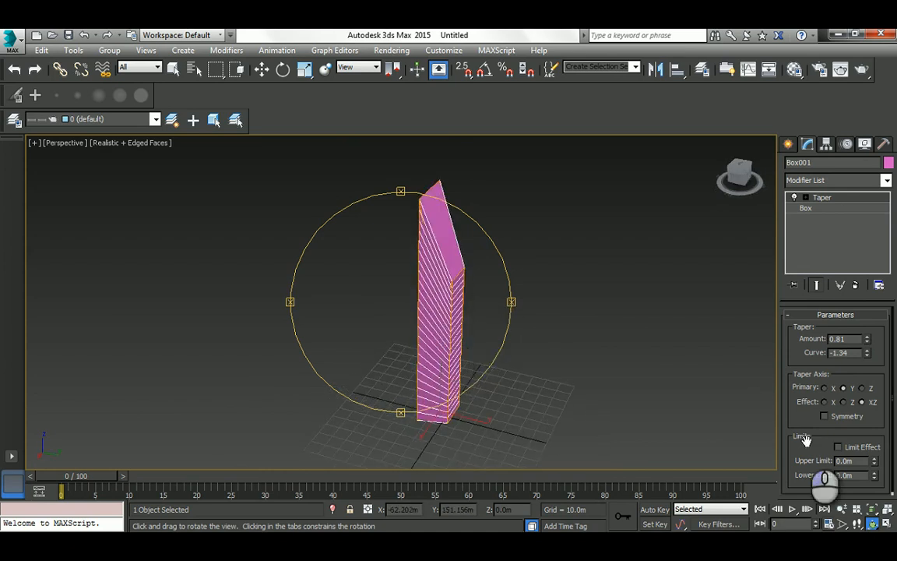
Try X as the primary taper axis and switch the primary axis back to Z.
{"action": "left_click", "coordinate": [824, 387]}
{"action": "left_click_drag", "start_coordinate": [453, 357], "coordinate": [502, 313]}
{"action": "left_click", "coordinate": [861, 388]}
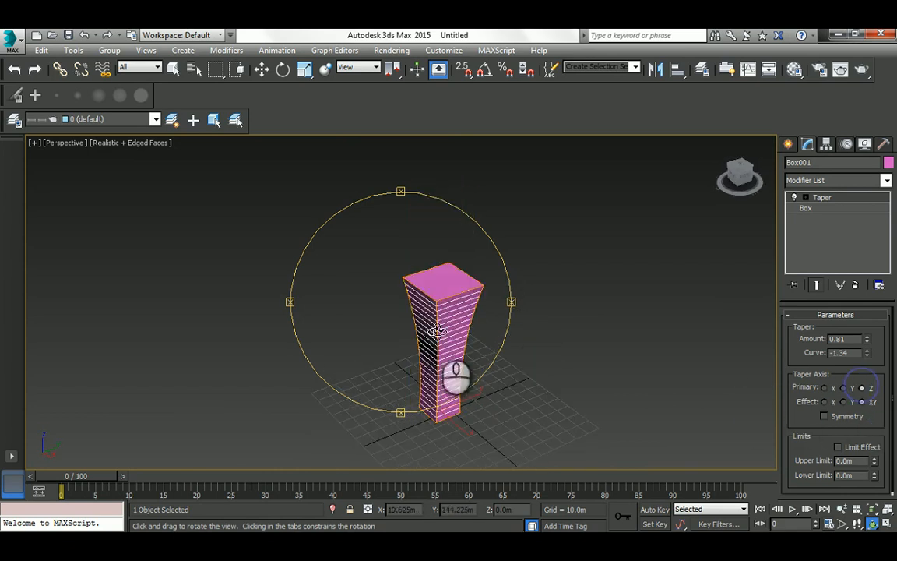
{"action": "mouse_move", "coordinate": [440, 339]}
{"action": "left_mouse_down"}
{"action": "mouse_move", "coordinate": [429, 318]}
{"action": "mouse_move", "coordinate": [445, 324]}
{"action": "left_mouse_up"}
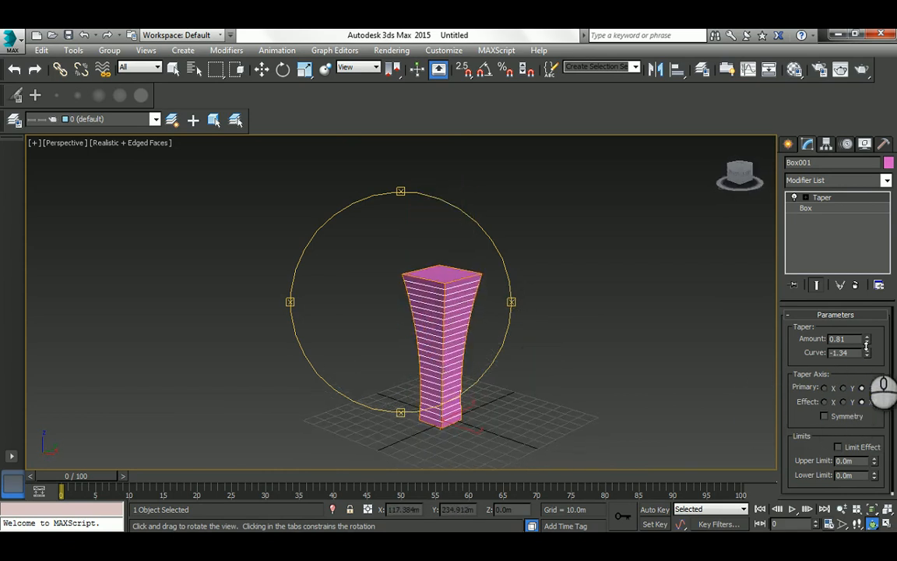
Lower the Taper amount to -0.62 and inspect the narrowed tower from another angle.
{"action": "left_click_drag", "start_coordinate": [866, 345], "coordinate": [810, 430]}
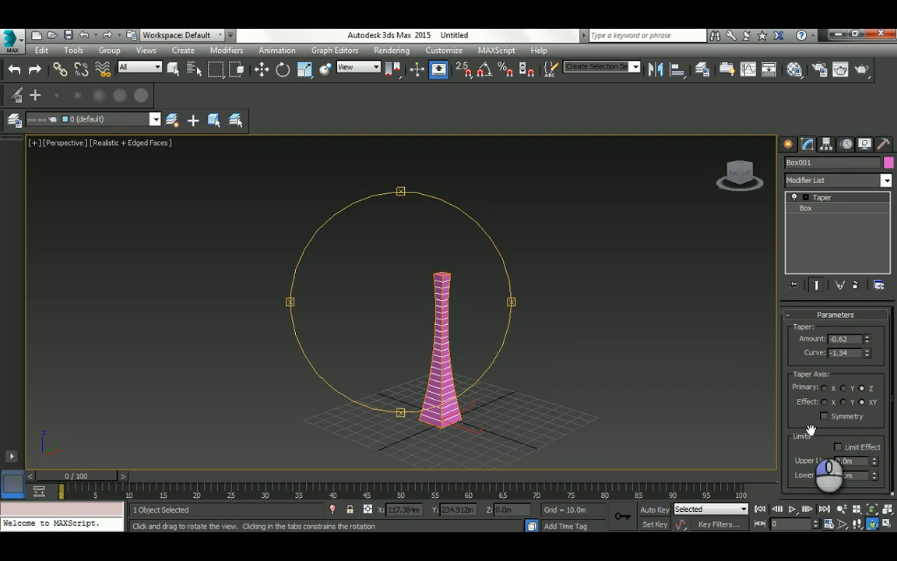
{"action": "left_click_drag", "start_coordinate": [382, 308], "coordinate": [635, 331]}
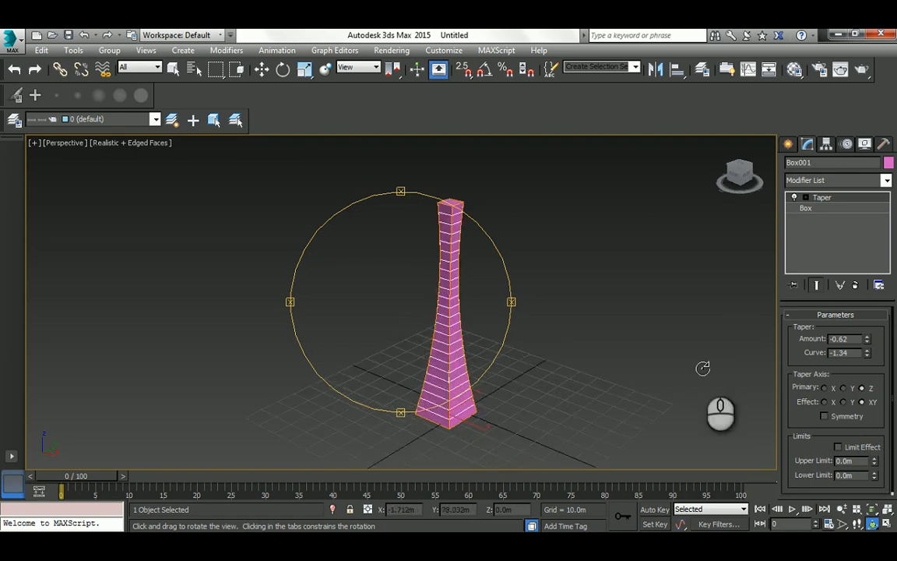
{"action": "right_click", "coordinate": [643, 331]}
Limit the taper effect to the Y axis and inspect the box from above its upper end.
{"action": "left_click", "coordinate": [843, 402]}
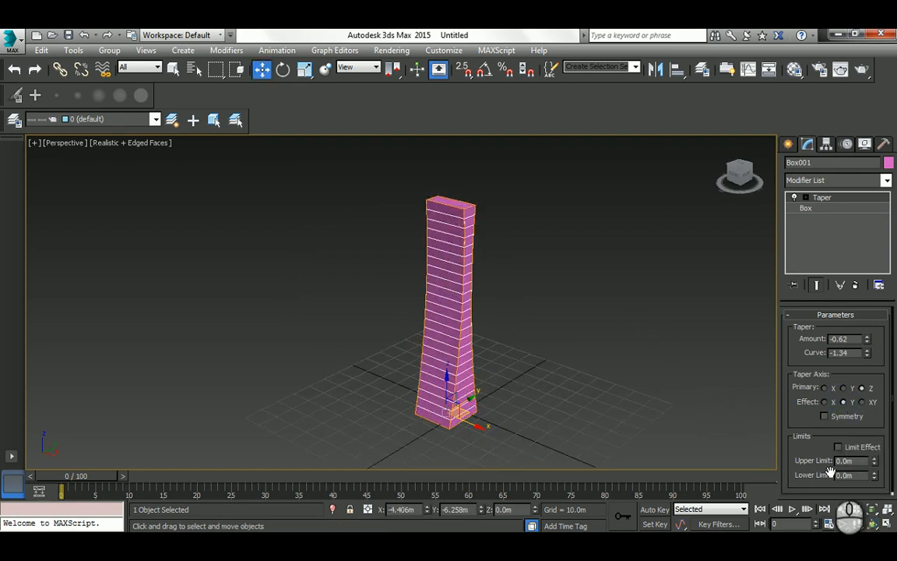
{"action": "left_click", "coordinate": [872, 523]}
{"action": "left_click_drag", "start_coordinate": [400, 264], "coordinate": [467, 216]}
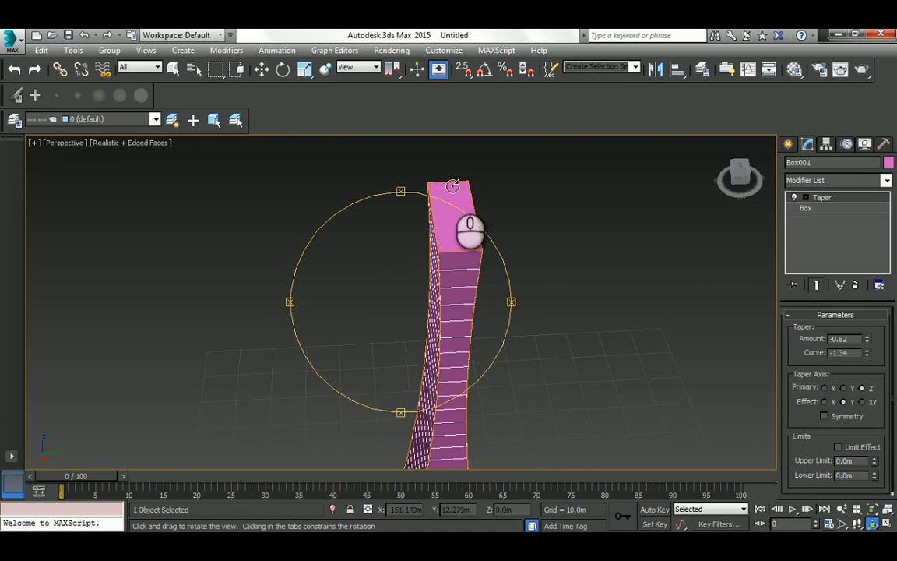
Change the taper effect axis to X and inspect the box from the front and side.
{"action": "left_click", "coordinate": [823, 402]}
{"action": "left_click_drag", "start_coordinate": [379, 283], "coordinate": [406, 298]}
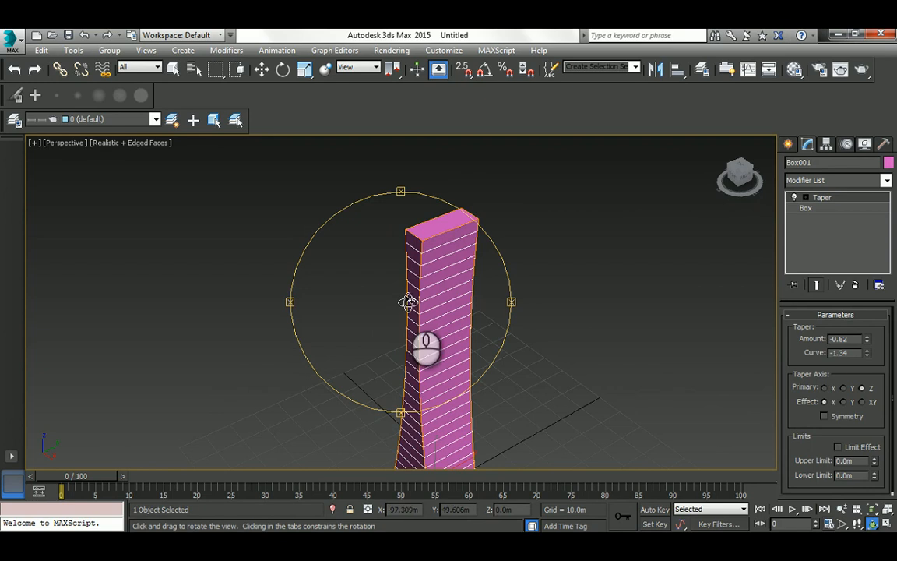
{"action": "left_click_drag", "start_coordinate": [399, 298], "coordinate": [444, 315]}
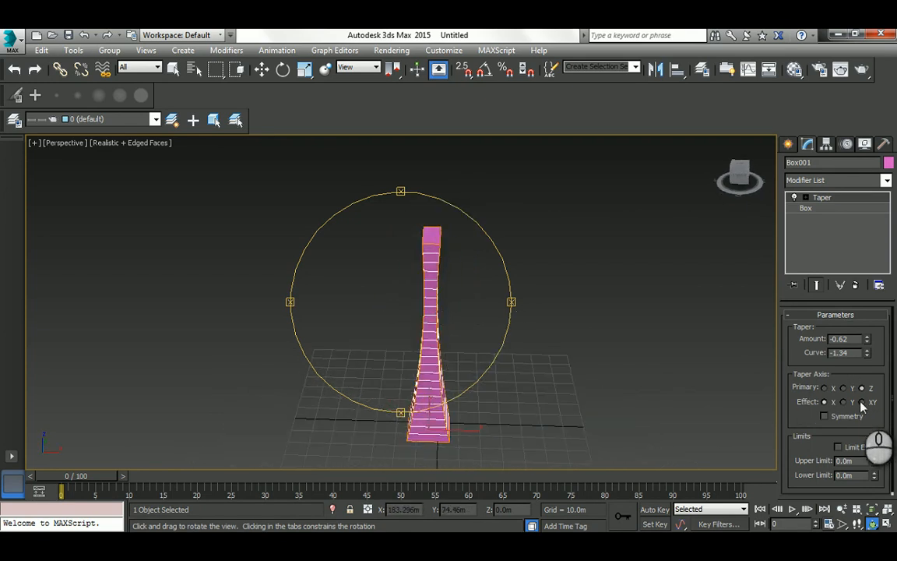
Restore the taper effect to both XY axes and view the curved tower up close.
{"action": "left_click_drag", "start_coordinate": [398, 278], "coordinate": [446, 280]}
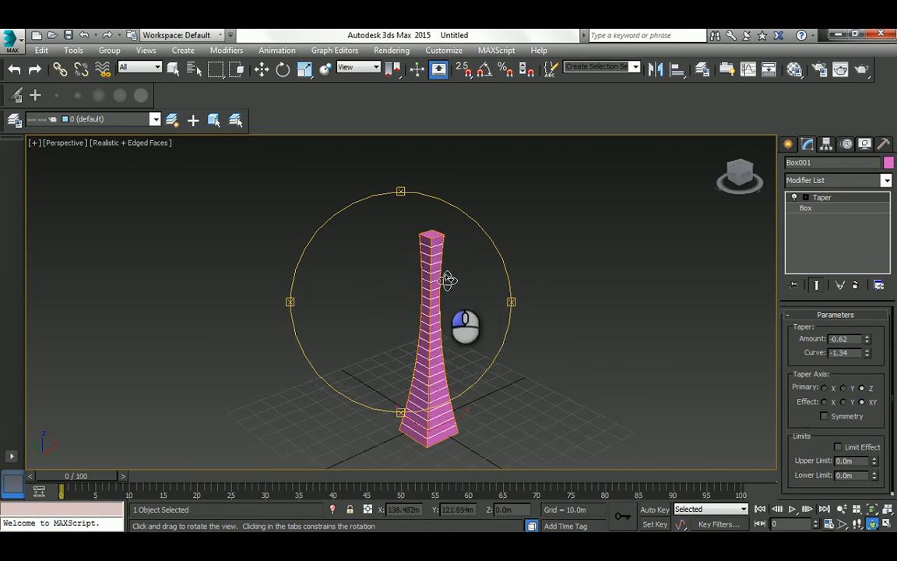
{"action": "right_click", "coordinate": [460, 314]}
{"action": "middle_click_drag", "start_coordinate": [455, 339], "coordinate": [452, 319]}
{"action": "scroll", "coordinate": [451, 318], "scroll_direction": "up", "scroll_amount": 4}
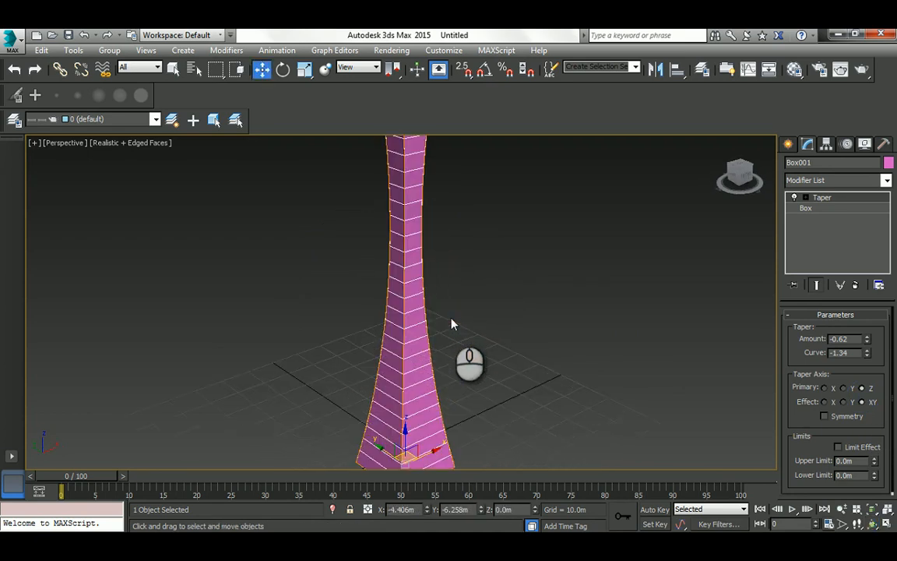
Add a Bend modifier above Taper on the curved tower and set its angle to 90.
{"action": "scroll", "coordinate": [438, 312], "scroll_direction": "down", "scroll_amount": 4}
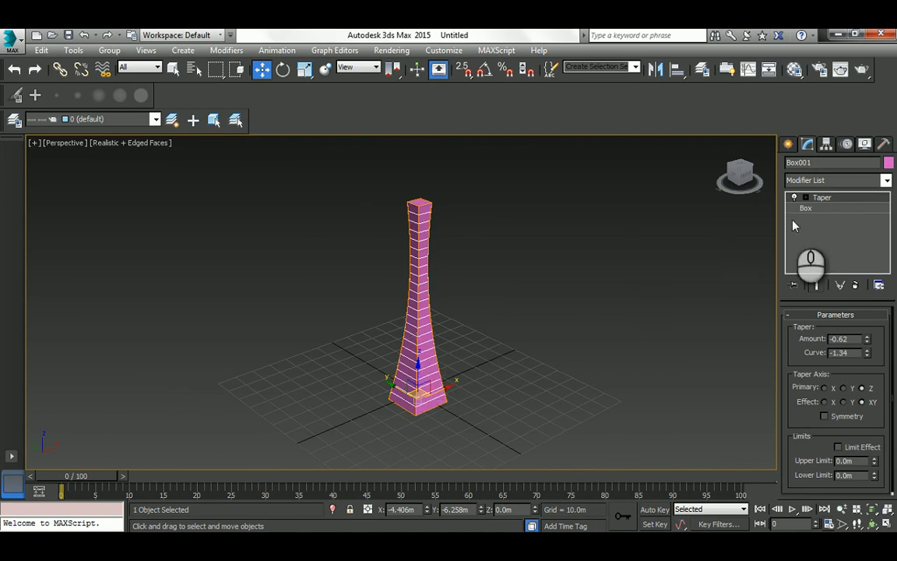
{"action": "left_click", "coordinate": [816, 182]}
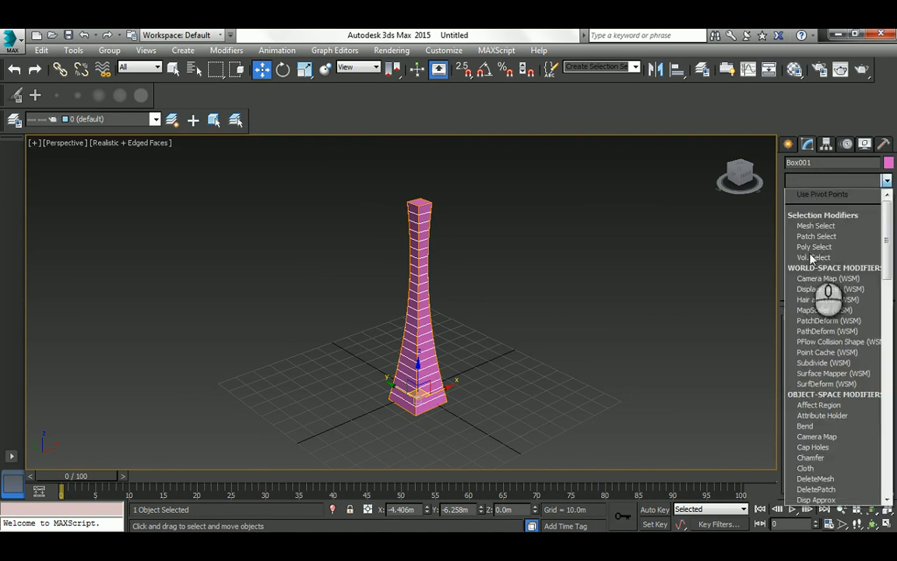
{"action": "left_click", "coordinate": [816, 427]}
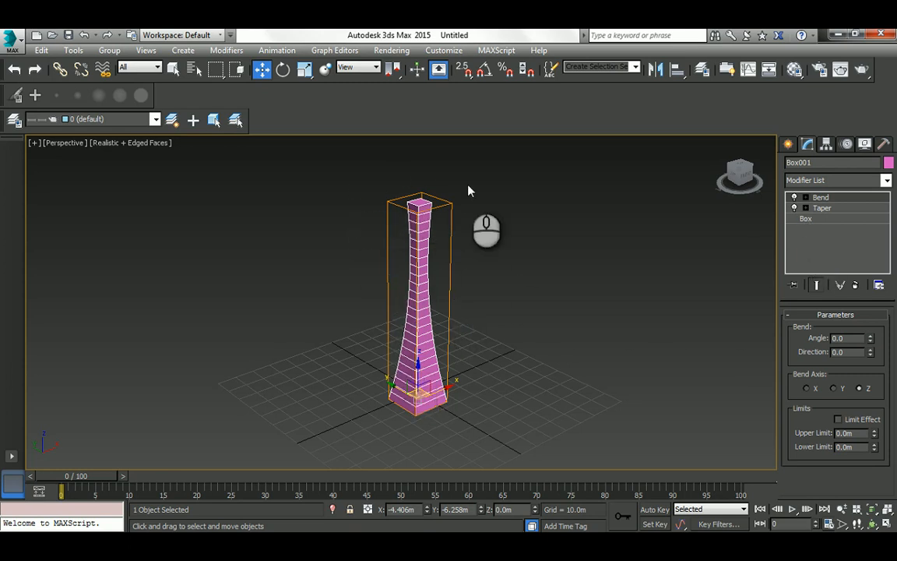
{"action": "left_click", "coordinate": [841, 338]}
{"action": "type", "text": "90"}
{"action": "key", "text": "Return"}
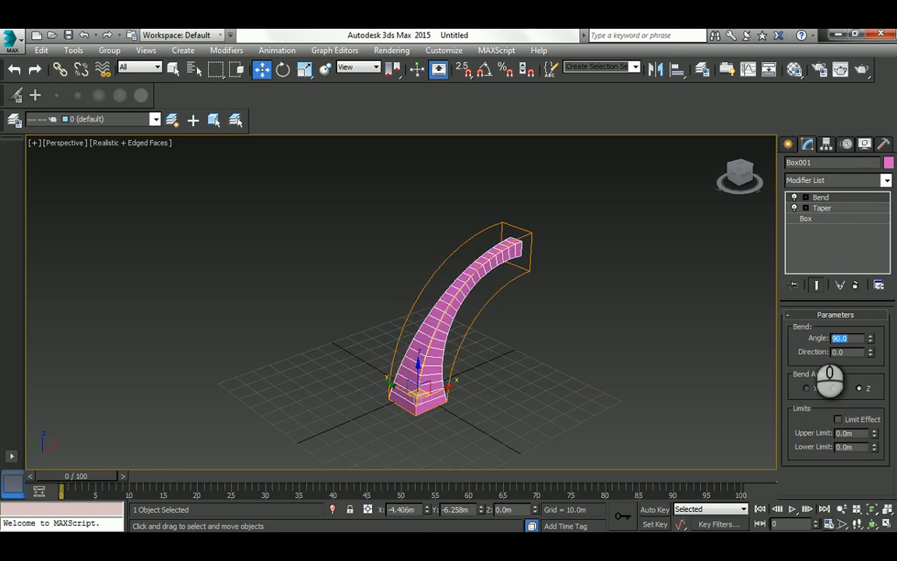
Toggle the Taper and Bend modifiers off and on, examining each one's effect on the arched tower.
{"action": "key", "text": "ctrl+r"}
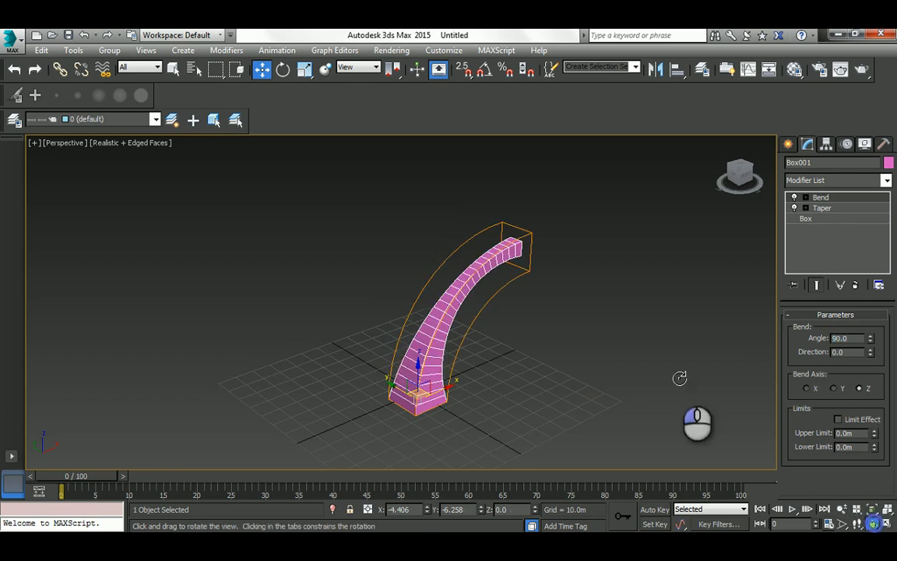
{"action": "mouse_move", "coordinate": [420, 287]}
{"action": "left_mouse_down"}
{"action": "mouse_move", "coordinate": [353, 281]}
{"action": "mouse_move", "coordinate": [455, 305]}
{"action": "mouse_move", "coordinate": [428, 286]}
{"action": "left_mouse_up"}
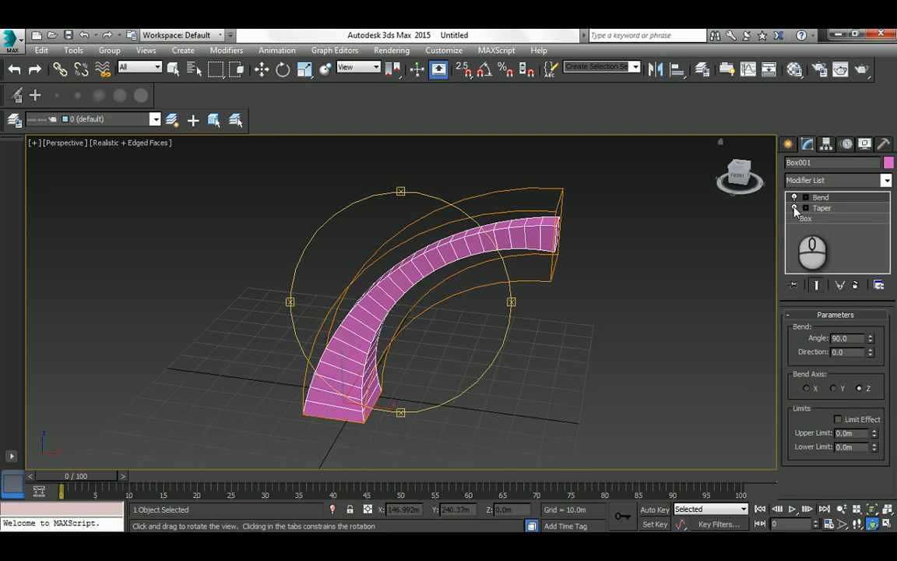
{"action": "left_click", "coordinate": [795, 208]}
{"action": "left_click", "coordinate": [794, 208]}
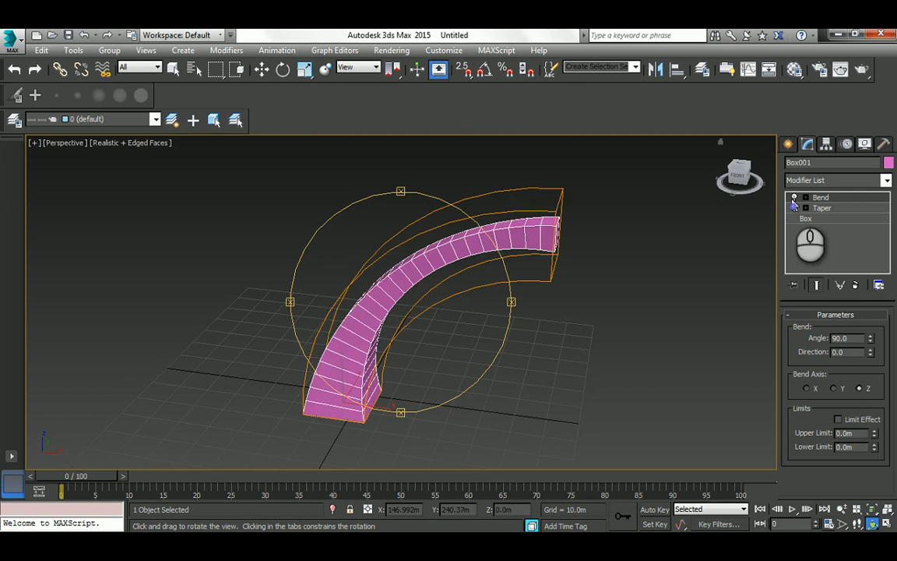
{"action": "left_click", "coordinate": [794, 197]}
{"action": "left_click", "coordinate": [794, 198]}
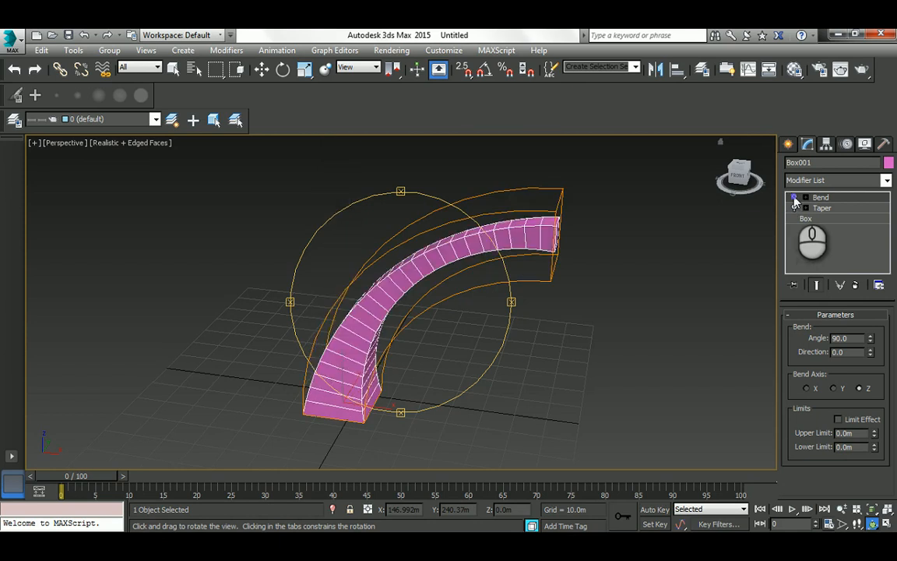
{"action": "left_click_drag", "start_coordinate": [375, 280], "coordinate": [432, 285]}
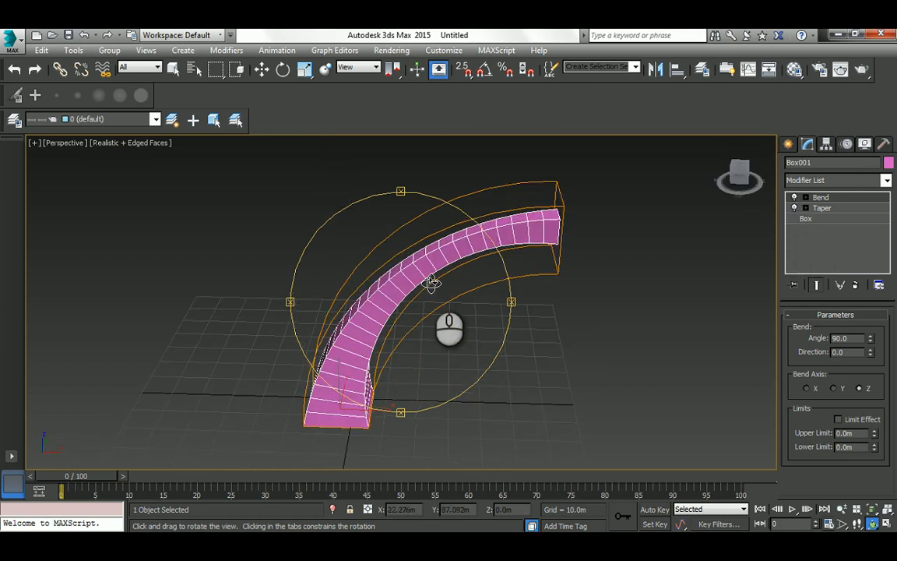
Clone the arched tower along the X axis as one independent copy, Box002, and clear the selection.
{"action": "right_click", "coordinate": [432, 285]}
{"action": "middle_click_drag", "start_coordinate": [411, 280], "coordinate": [275, 291], "text": "alt"}
{"action": "scroll", "coordinate": [280, 340], "scroll_direction": "down", "scroll_amount": 4}
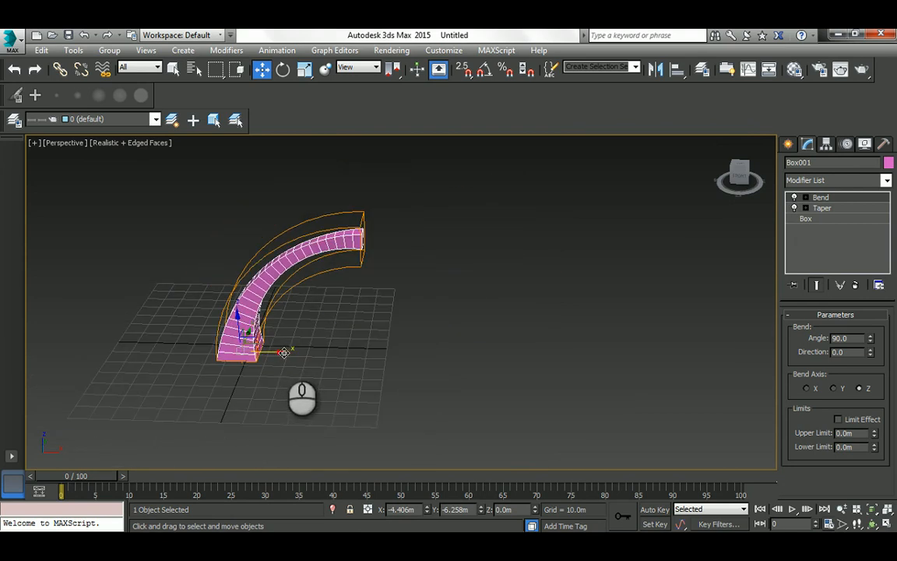
{"action": "left_click_drag", "start_coordinate": [284, 353], "coordinate": [445, 356], "text": "shift"}
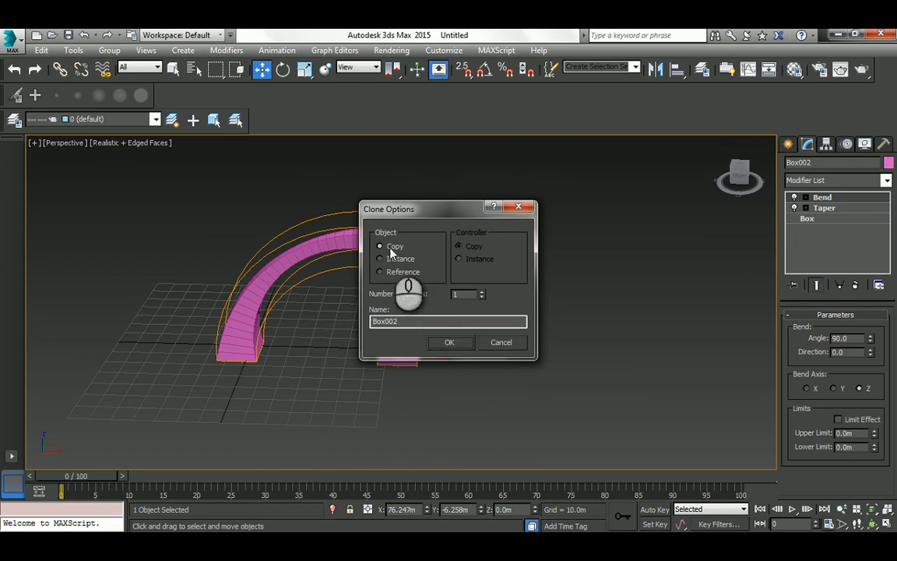
{"action": "left_click", "coordinate": [449, 342]}
{"action": "left_click", "coordinate": [360, 326]}
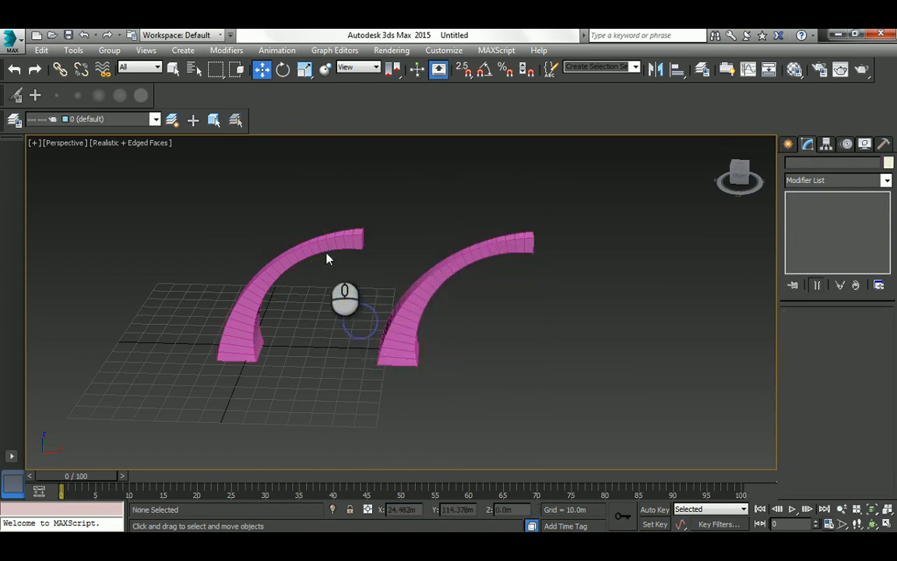
Reorder the copied tower's modifier stack so Bend sits below Taper, and compare its shape with the original.
{"action": "left_click", "coordinate": [335, 244]}
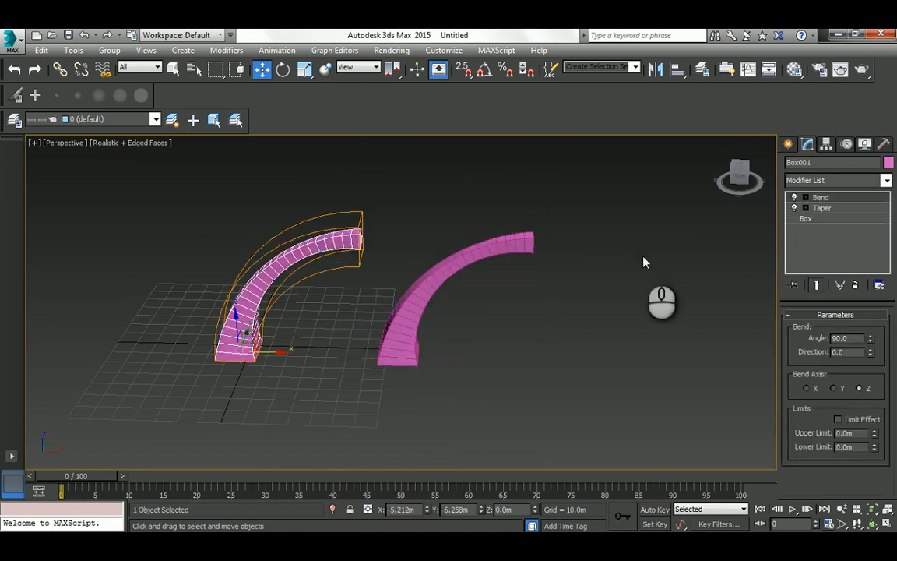
{"action": "left_click", "coordinate": [514, 244]}
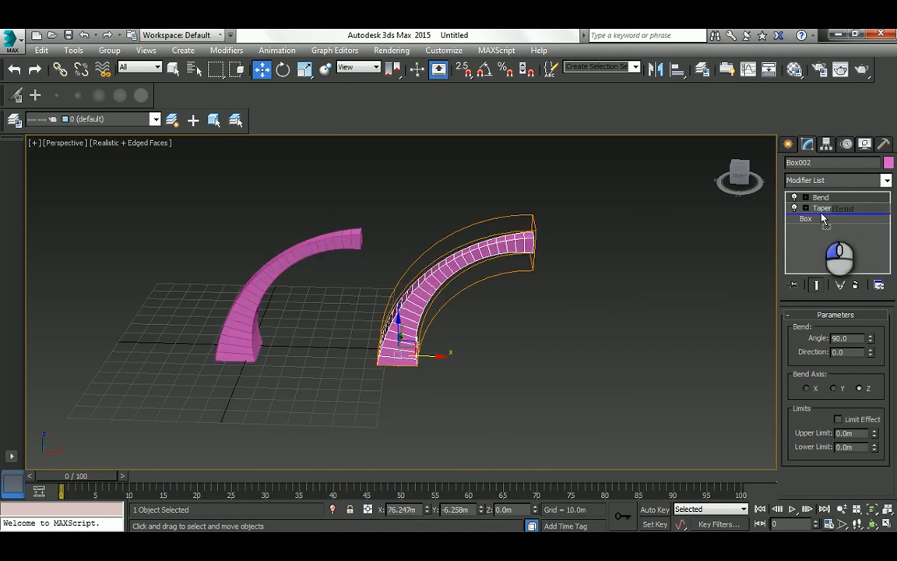
{"action": "left_click_drag", "start_coordinate": [822, 218], "coordinate": [826, 215]}
{"action": "left_click", "coordinate": [651, 287]}
{"action": "scroll", "coordinate": [413, 272], "scroll_direction": "up", "scroll_amount": 5}
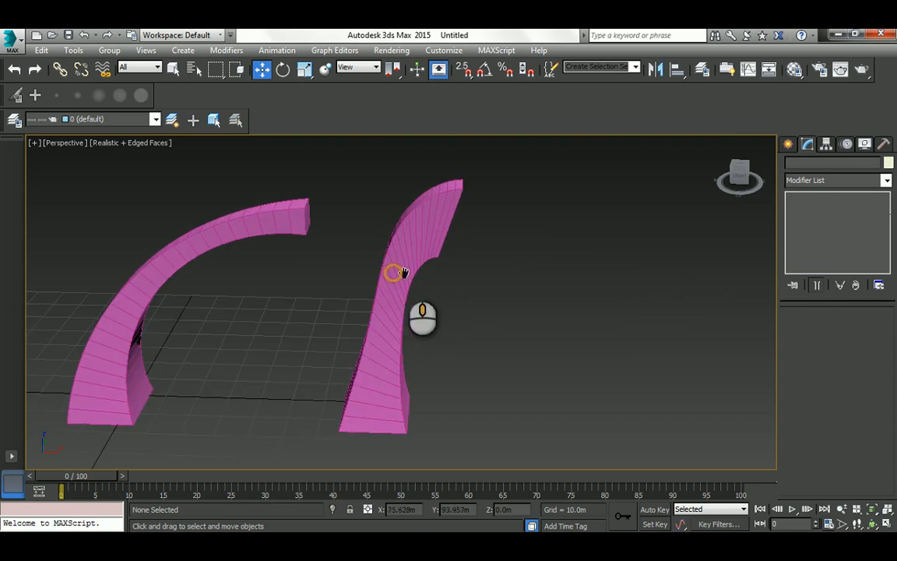
{"action": "middle_click_drag", "start_coordinate": [404, 272], "coordinate": [446, 269]}
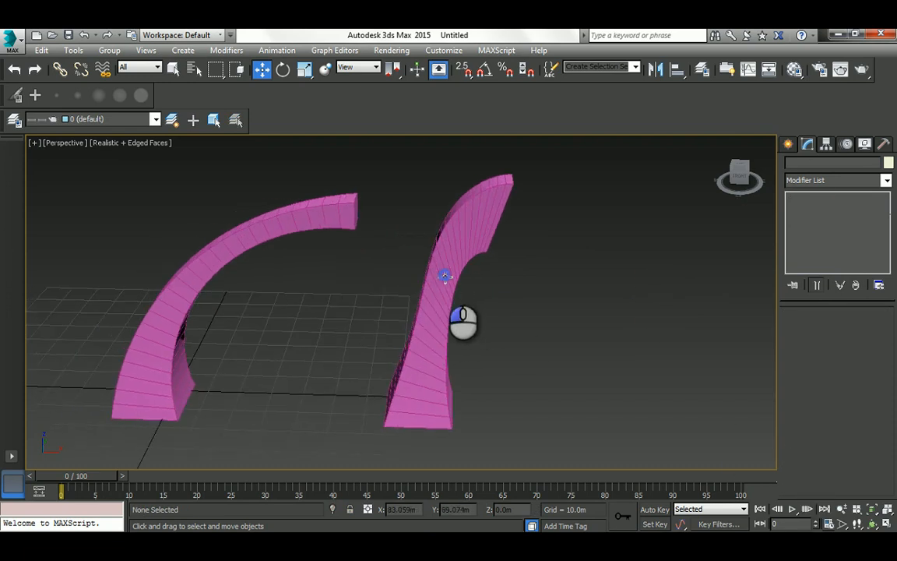
{"action": "left_click", "coordinate": [444, 275]}
{"action": "left_click", "coordinate": [871, 523]}
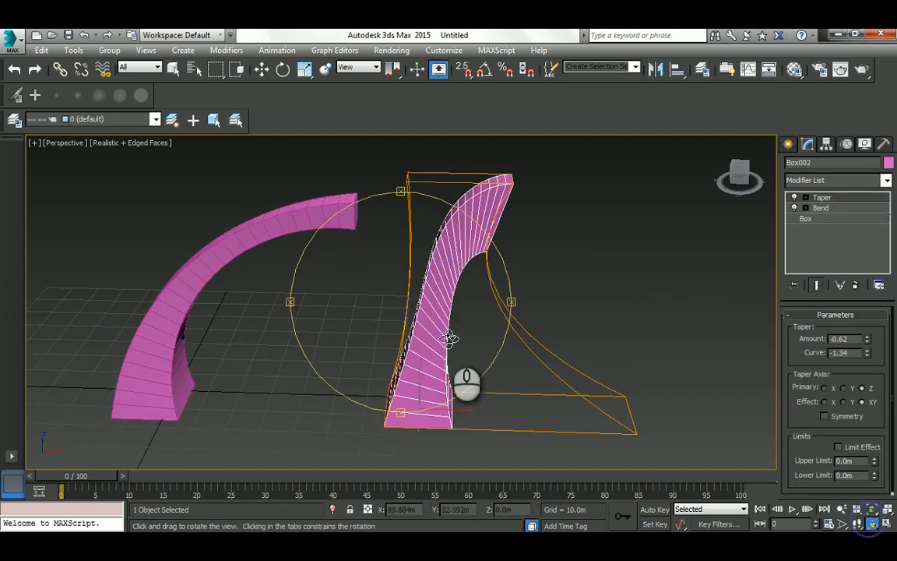
{"action": "left_click_drag", "start_coordinate": [450, 340], "coordinate": [343, 308]}
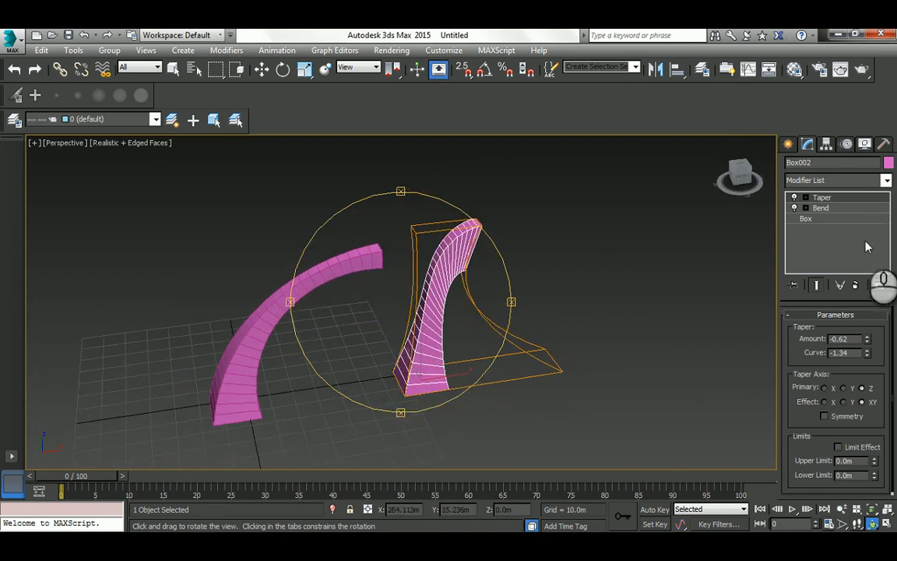
Try 10 length segments and extra width segments on the copied tower's base box, and return both to 1.
{"action": "left_click", "coordinate": [805, 220]}
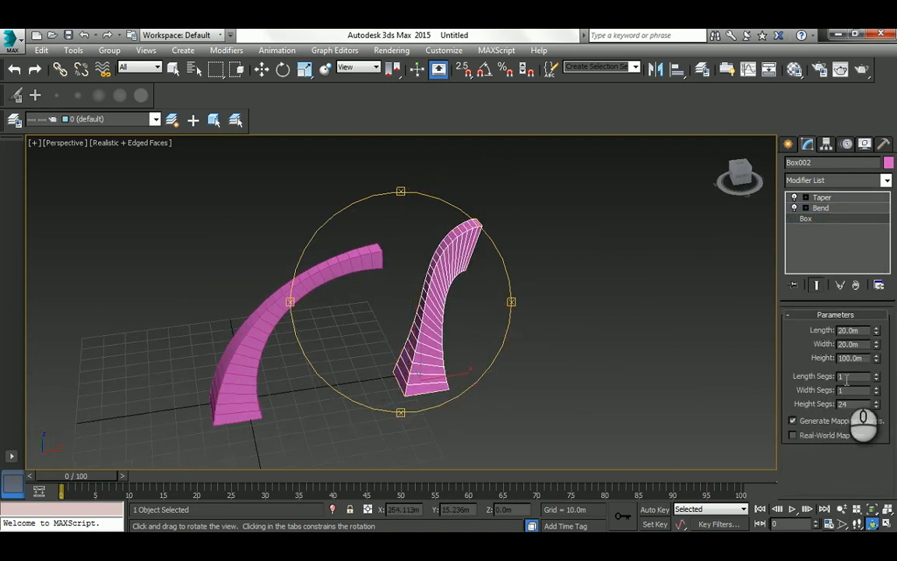
{"action": "left_click", "coordinate": [849, 391]}
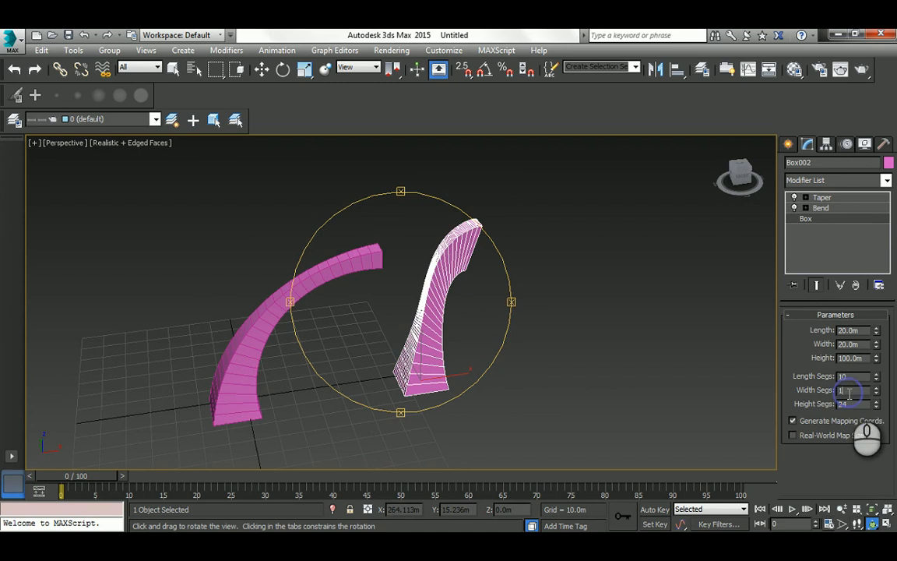
{"action": "left_click", "coordinate": [849, 377]}
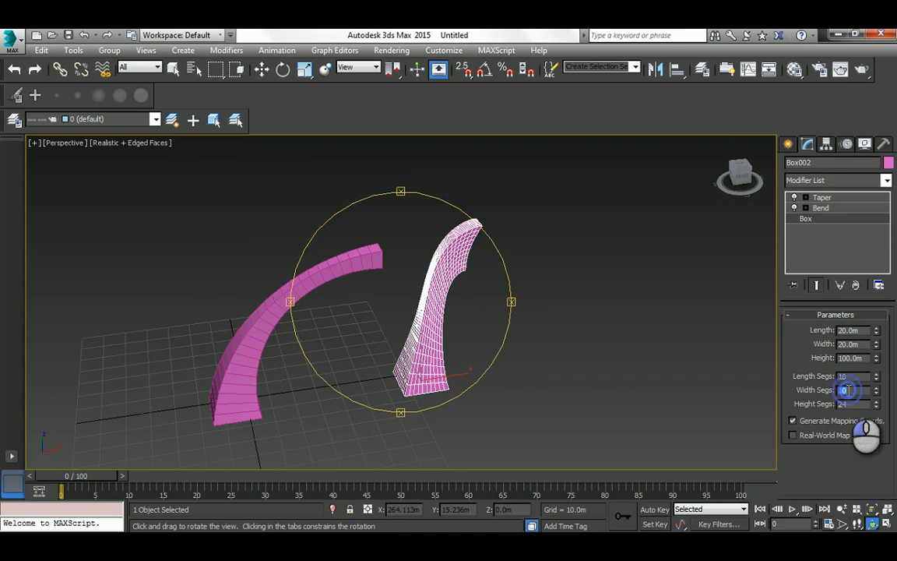
{"action": "type", "text": "1"}
{"action": "left_click", "coordinate": [850, 377]}
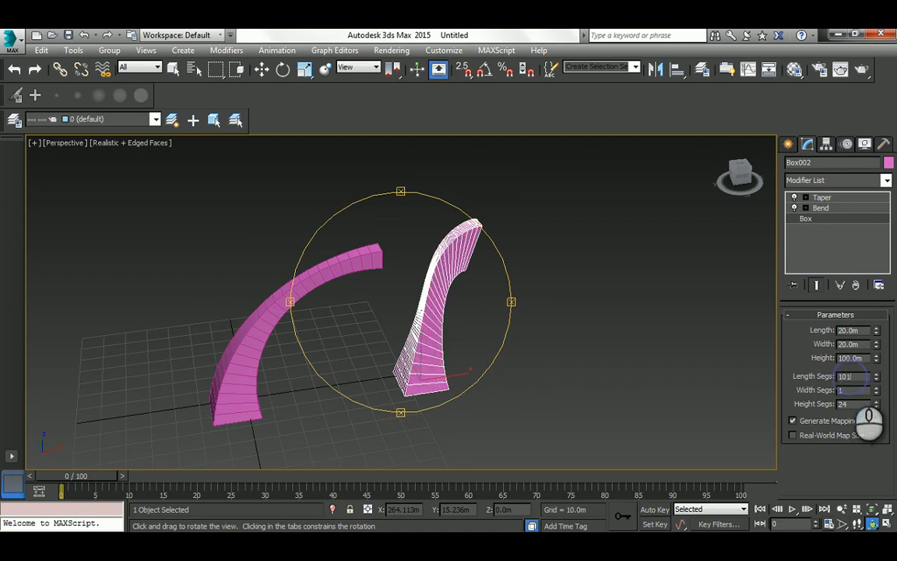
{"action": "left_click", "coordinate": [850, 389]}
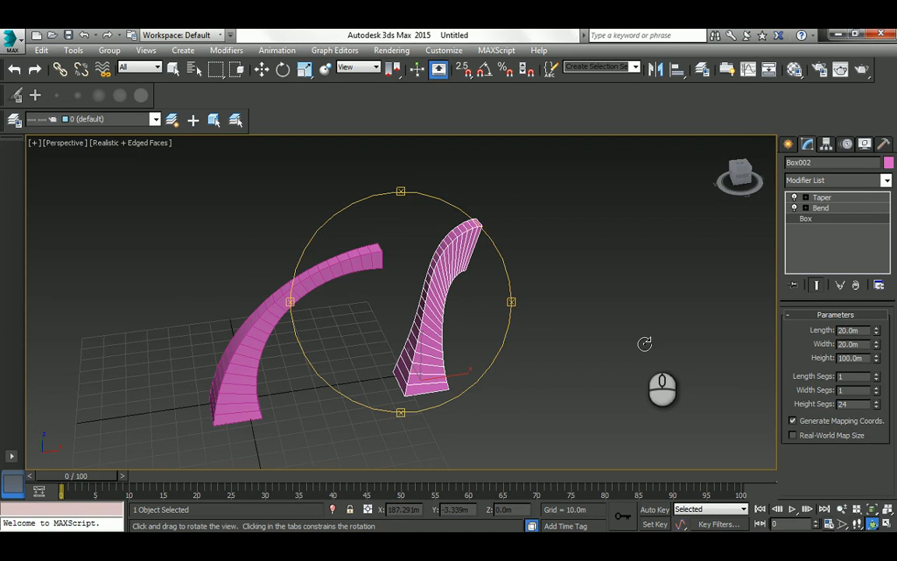
{"action": "right_click", "coordinate": [645, 343]}
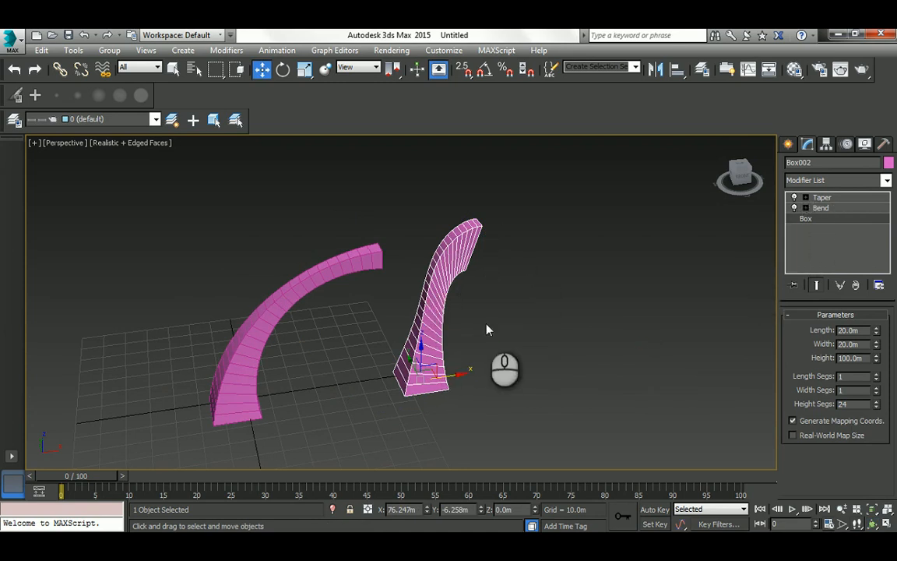
Inspect both towers from another angle and toggle the copy's Bend modifier off and on.
{"action": "left_click", "coordinate": [872, 523]}
{"action": "mouse_move", "coordinate": [418, 285]}
{"action": "left_mouse_down"}
{"action": "mouse_move", "coordinate": [337, 269]}
{"action": "mouse_move", "coordinate": [429, 286]}
{"action": "mouse_move", "coordinate": [427, 276]}
{"action": "mouse_move", "coordinate": [404, 295]}
{"action": "mouse_move", "coordinate": [424, 266]}
{"action": "left_mouse_up"}
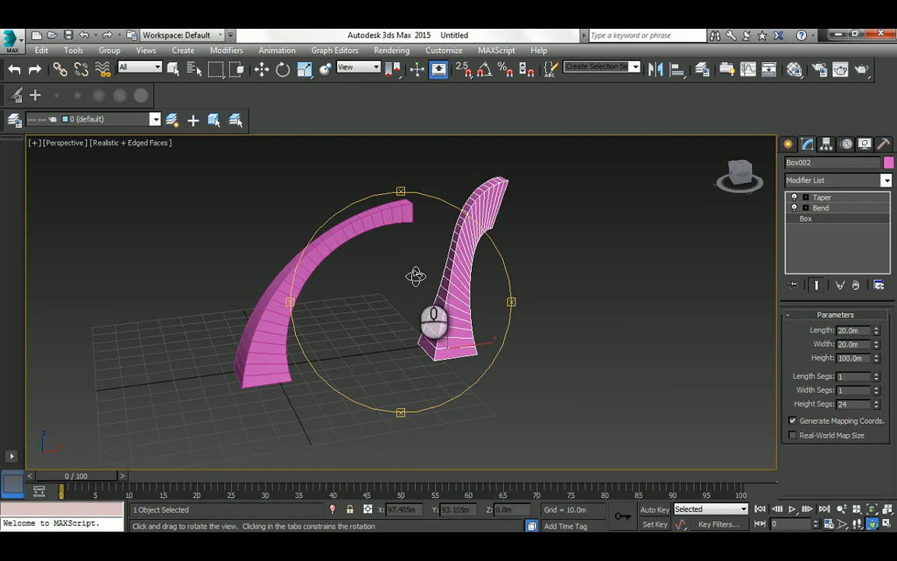
{"action": "right_click", "coordinate": [415, 275]}
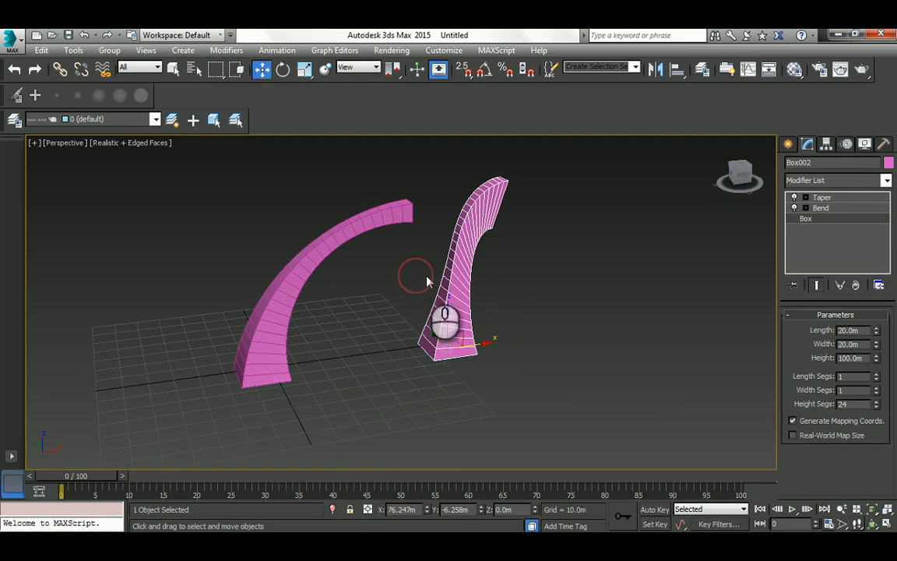
{"action": "left_click", "coordinate": [872, 523]}
{"action": "left_click_drag", "start_coordinate": [477, 316], "coordinate": [405, 285]}
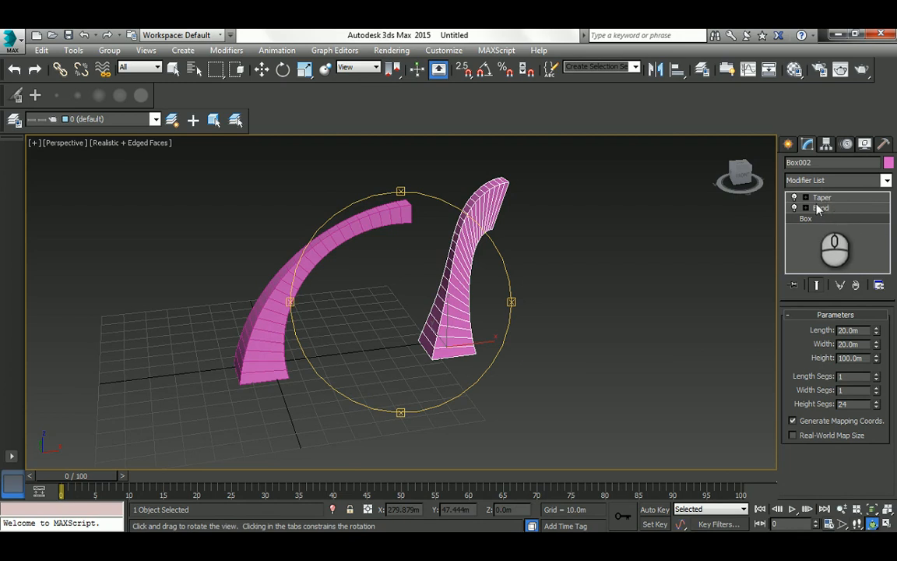
{"action": "left_click", "coordinate": [794, 208]}
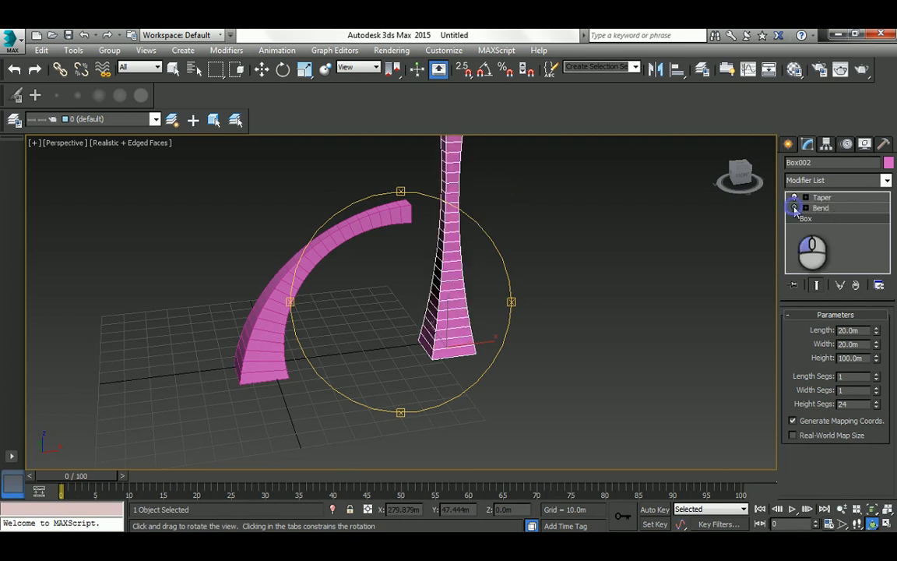
{"action": "left_click", "coordinate": [794, 208]}
{"action": "right_click", "coordinate": [582, 279]}
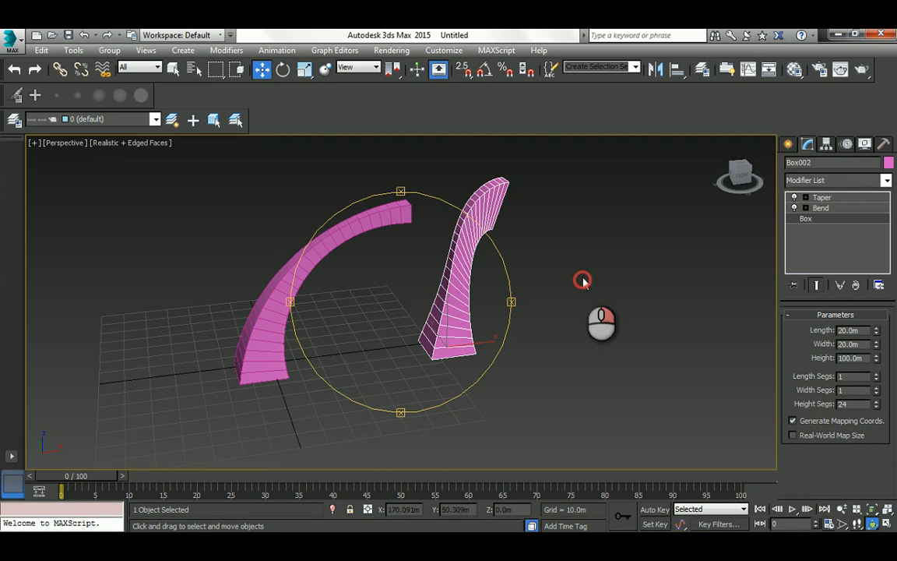
Delete the Bend and Taper modifiers from the copied tower, leaving a plain box.
{"action": "left_click", "coordinate": [582, 277]}
{"action": "left_click", "coordinate": [452, 267]}
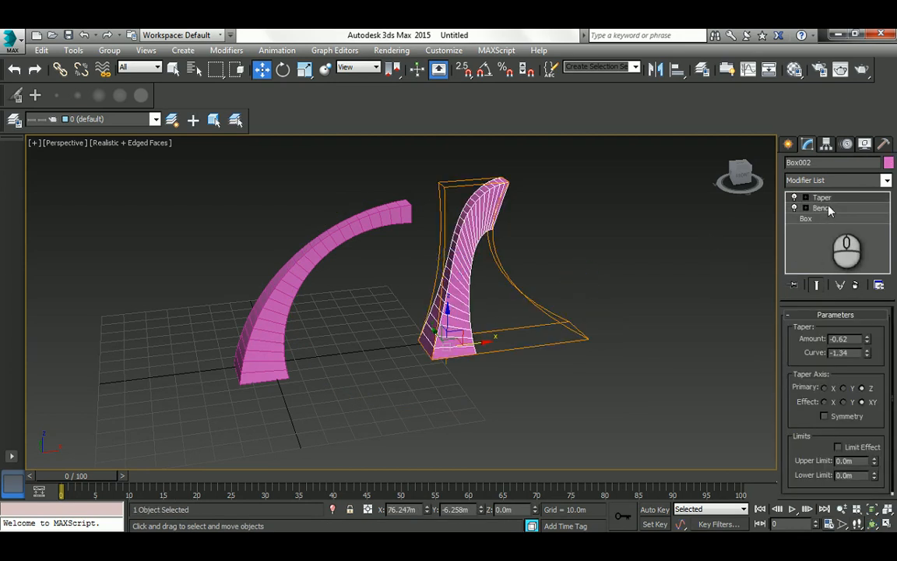
{"action": "left_click", "coordinate": [855, 285]}
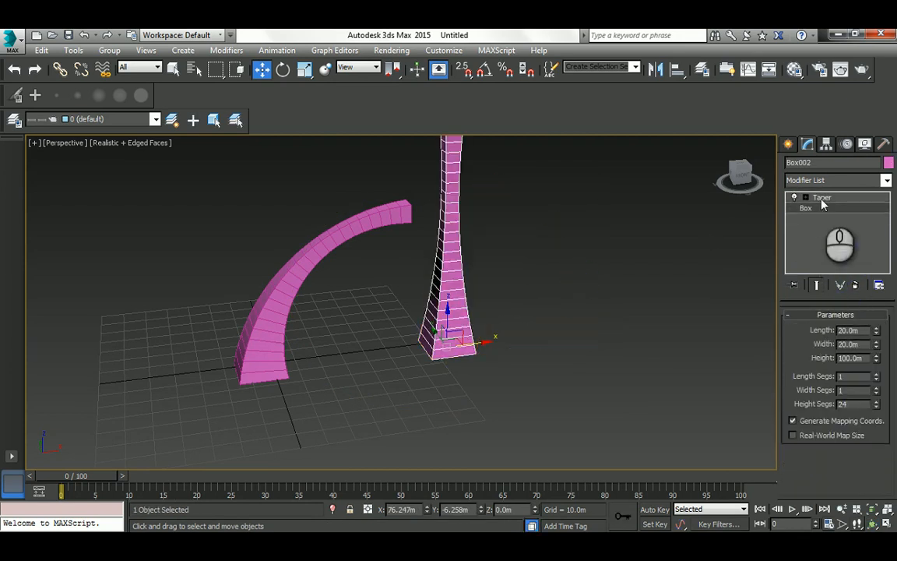
{"action": "left_click", "coordinate": [821, 197]}
{"action": "left_click", "coordinate": [855, 286]}
{"action": "left_click", "coordinate": [610, 249]}
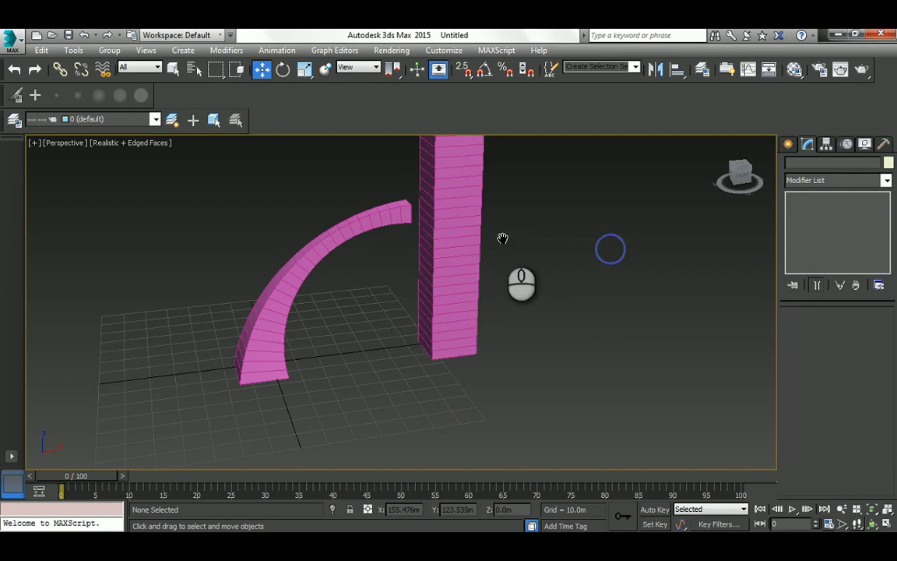
Copy the Taper modifier from the original bent tower and paste it onto the plain box beside it.
{"action": "scroll", "coordinate": [504, 236], "scroll_direction": "down", "scroll_amount": 4}
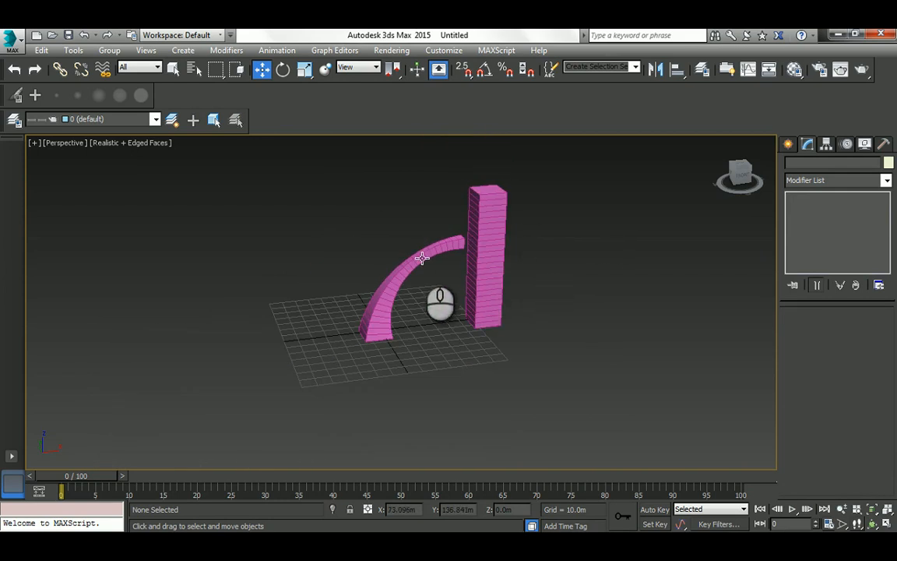
{"action": "left_click", "coordinate": [421, 258]}
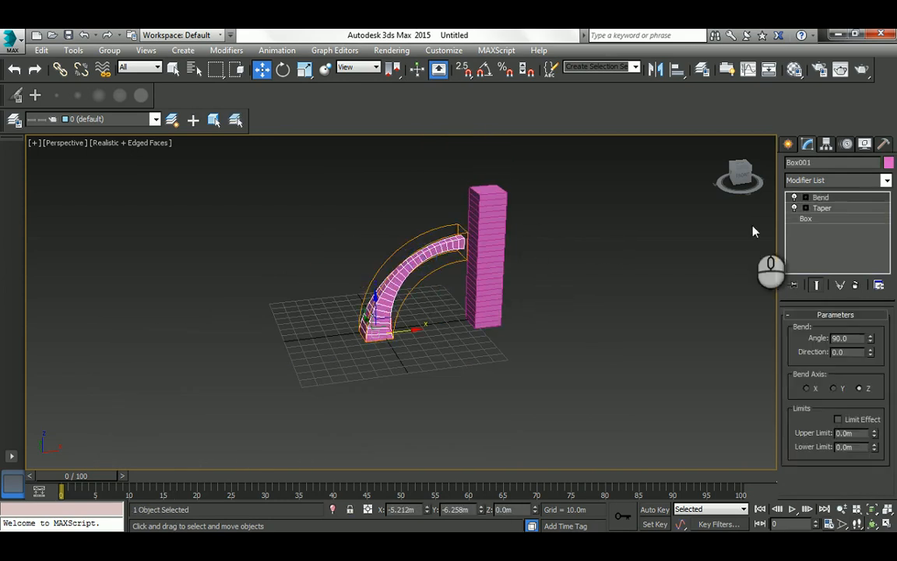
{"action": "left_click", "coordinate": [812, 209]}
{"action": "right_click", "coordinate": [814, 208]}
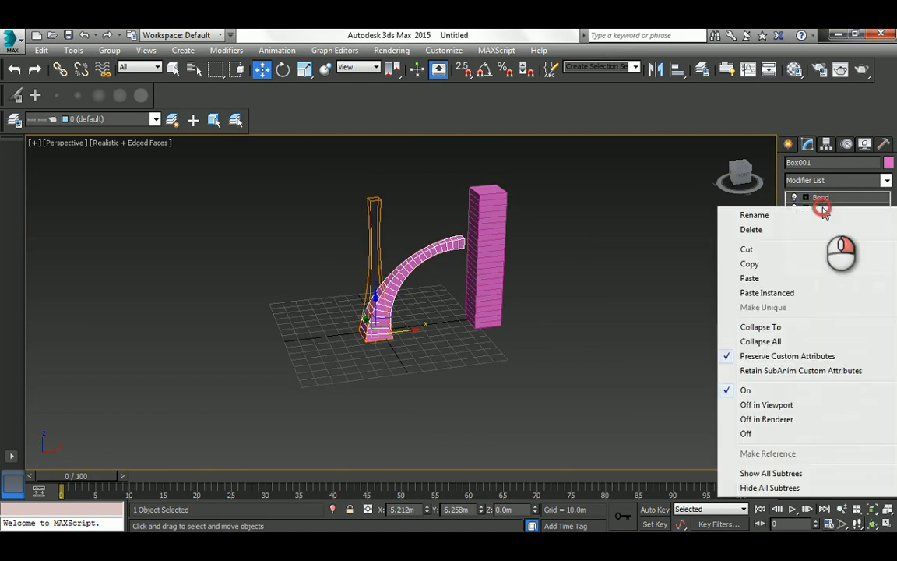
{"action": "left_click", "coordinate": [752, 264]}
{"action": "left_click", "coordinate": [563, 229]}
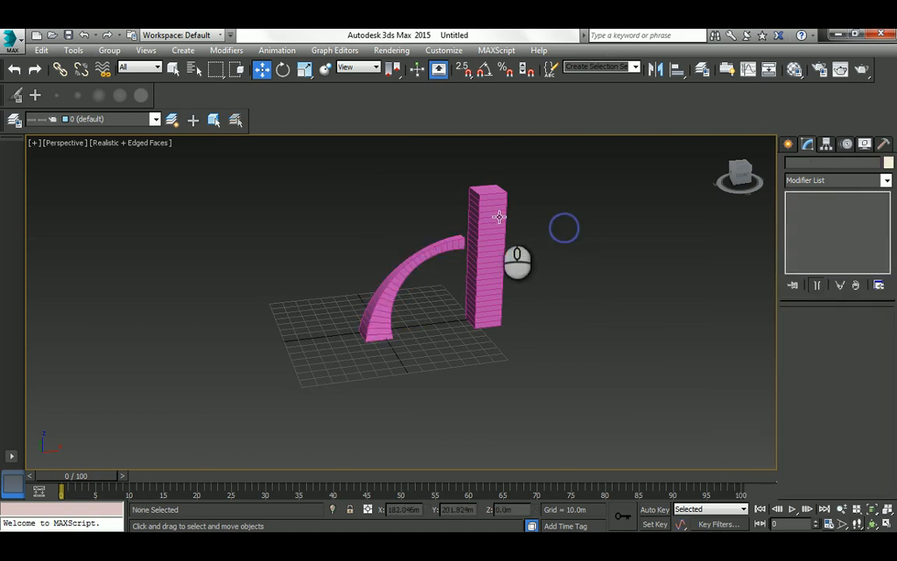
{"action": "left_click", "coordinate": [495, 214]}
{"action": "right_click", "coordinate": [825, 197]}
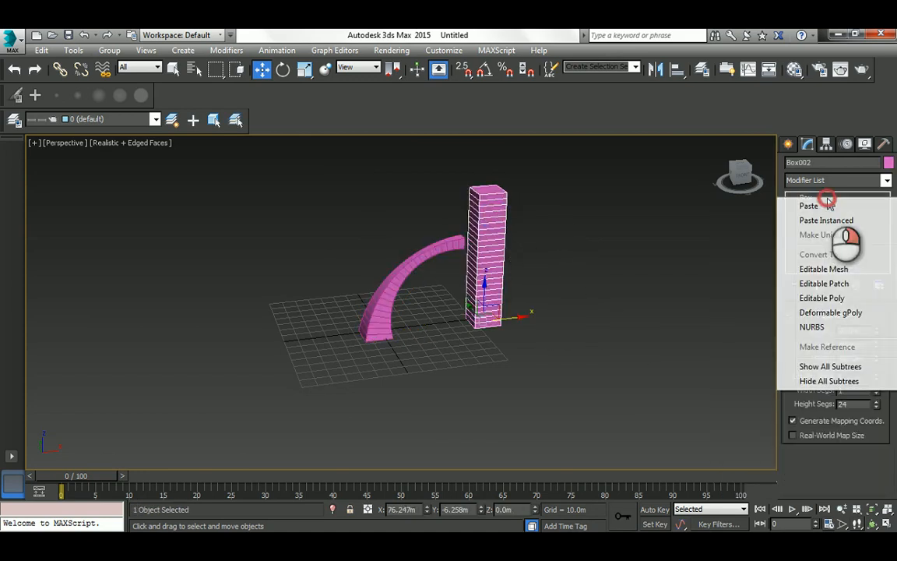
{"action": "left_click", "coordinate": [821, 206]}
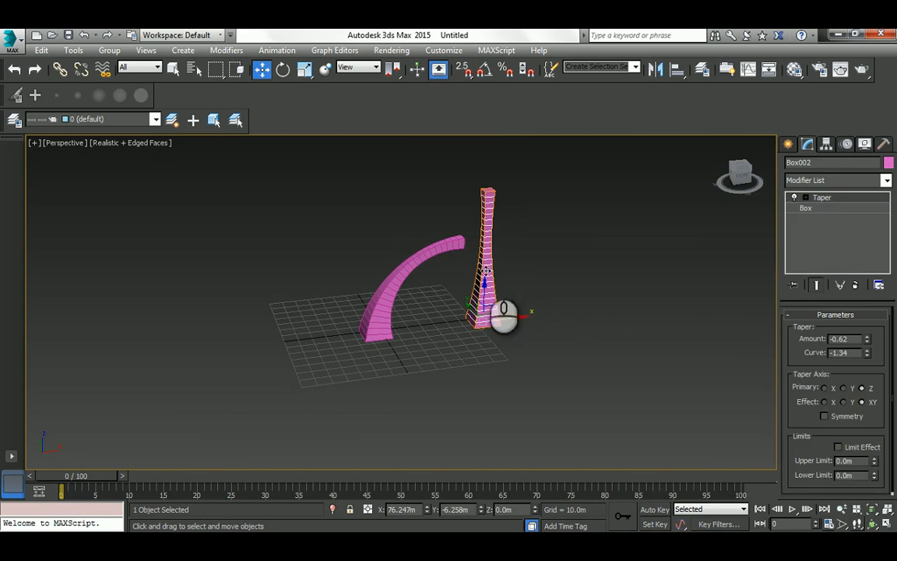
Copy the original tower's Bend modifier and paste it above Taper in the second tower's modifier stack.
{"action": "scroll", "coordinate": [461, 241], "scroll_direction": "up", "scroll_amount": 3}
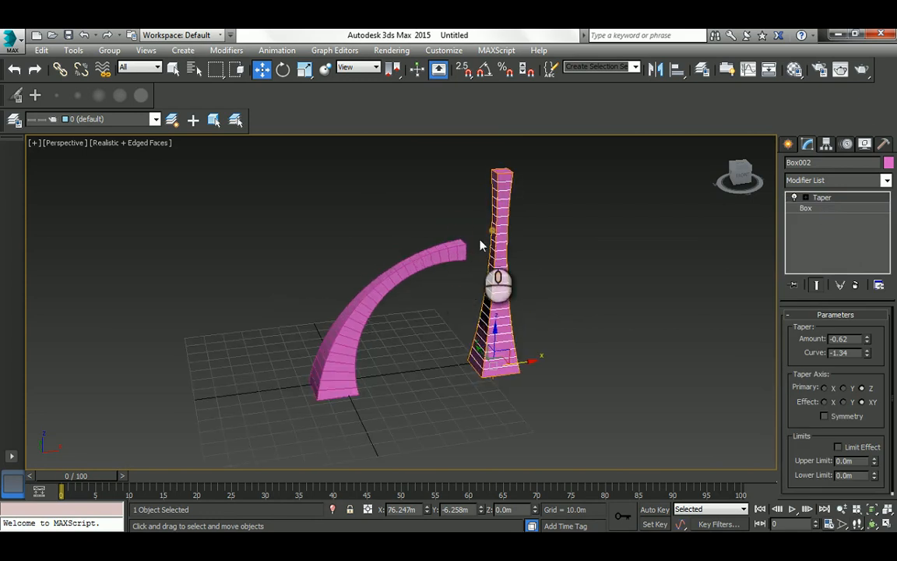
{"action": "left_click", "coordinate": [437, 257]}
{"action": "right_click", "coordinate": [816, 197]}
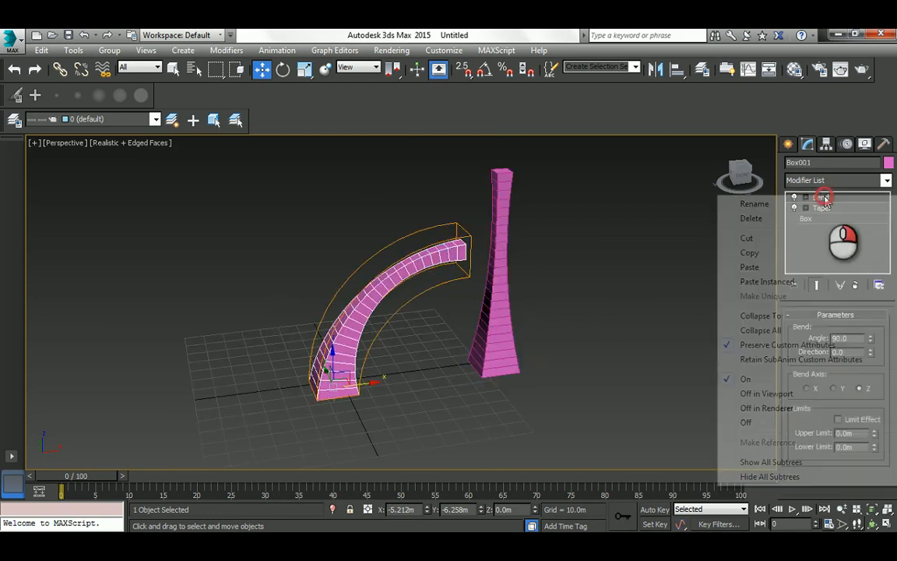
{"action": "left_click", "coordinate": [749, 256]}
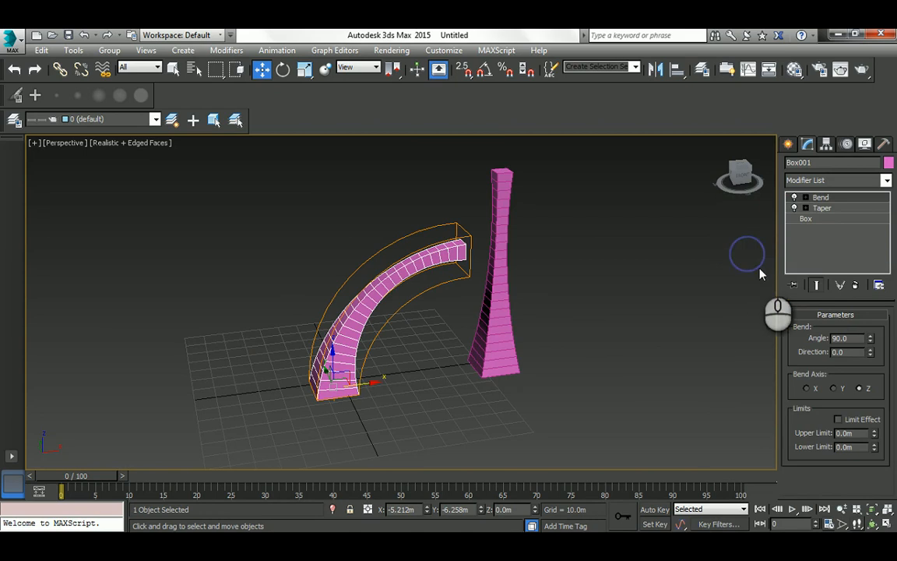
{"action": "left_click", "coordinate": [500, 214]}
{"action": "right_click", "coordinate": [815, 201]}
{"action": "left_click", "coordinate": [724, 179]}
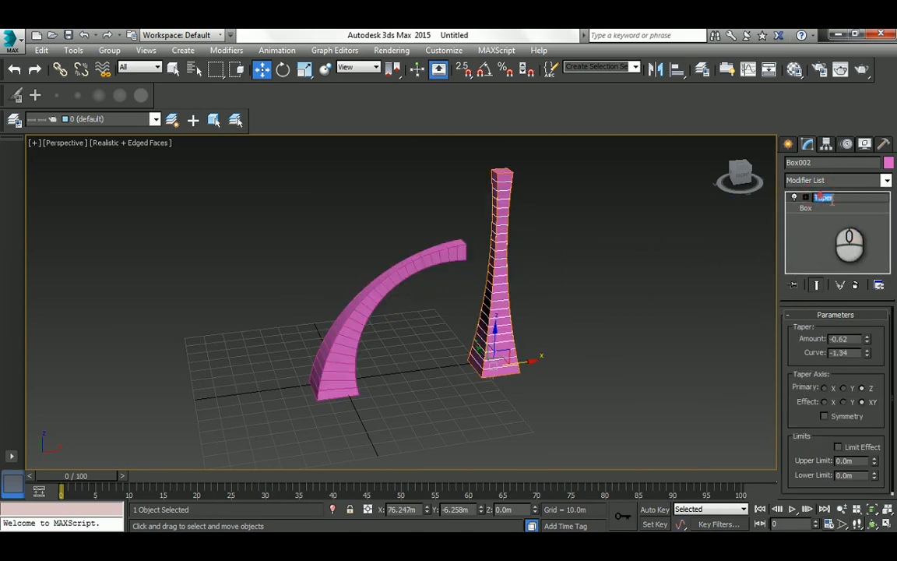
{"action": "right_click", "coordinate": [838, 199]}
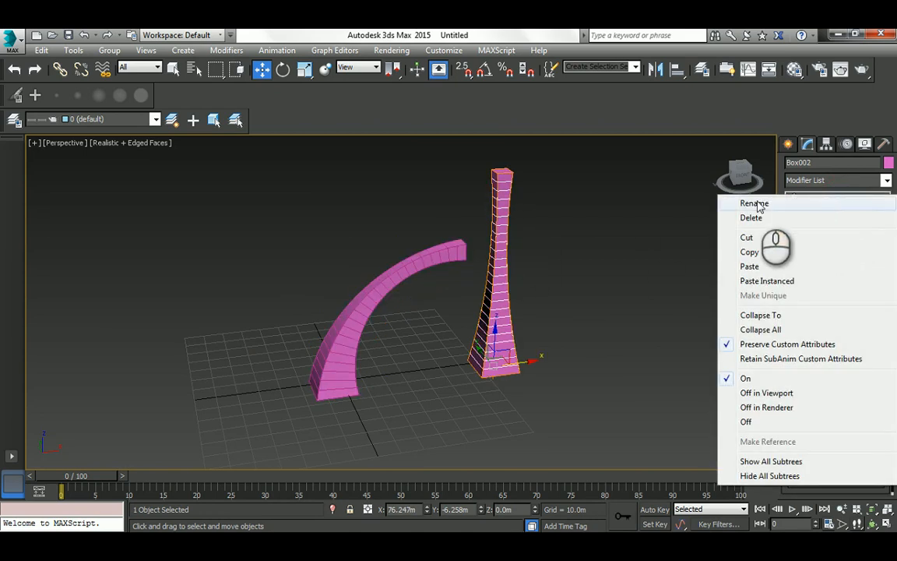
{"action": "left_click", "coordinate": [749, 266]}
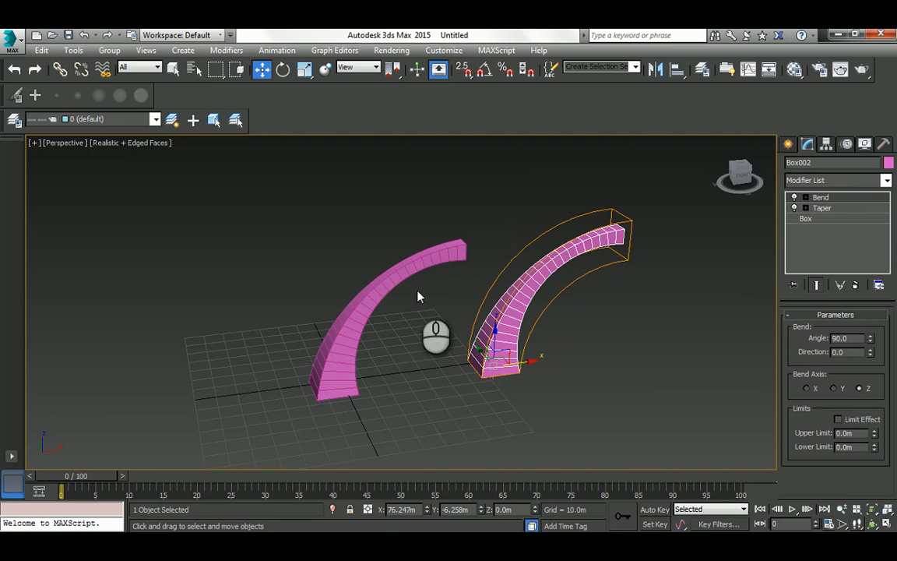
Delete the second tower from the scene, keeping only the original.
{"action": "left_click", "coordinate": [647, 311]}
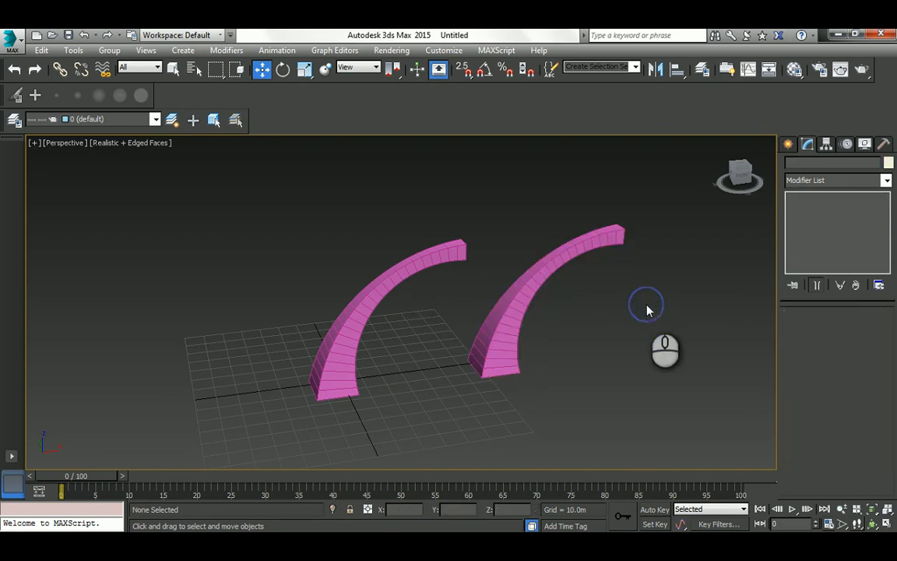
{"action": "left_click", "coordinate": [584, 247]}
{"action": "key", "text": "Delete"}
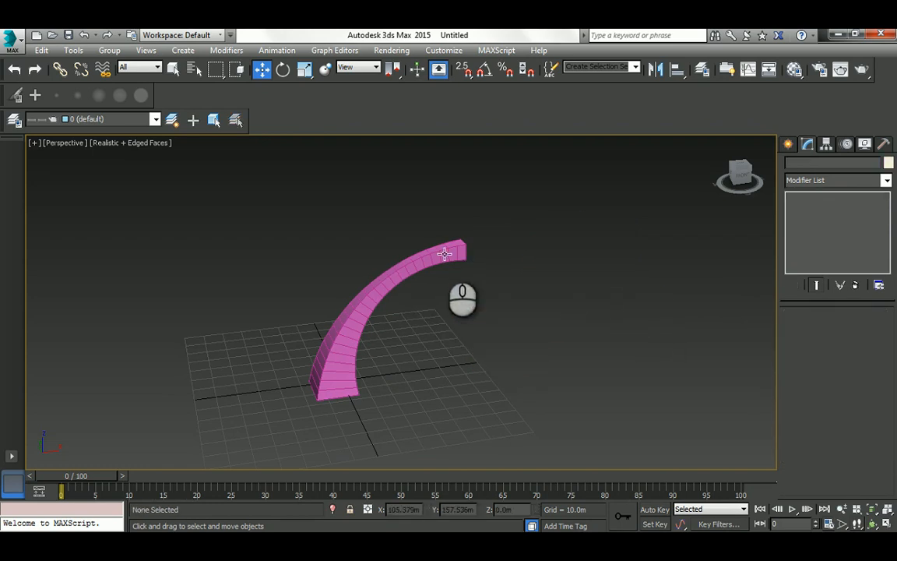
Remove the Bend and Taper modifiers from the remaining tower, leaving only its base box.
{"action": "left_click", "coordinate": [443, 253]}
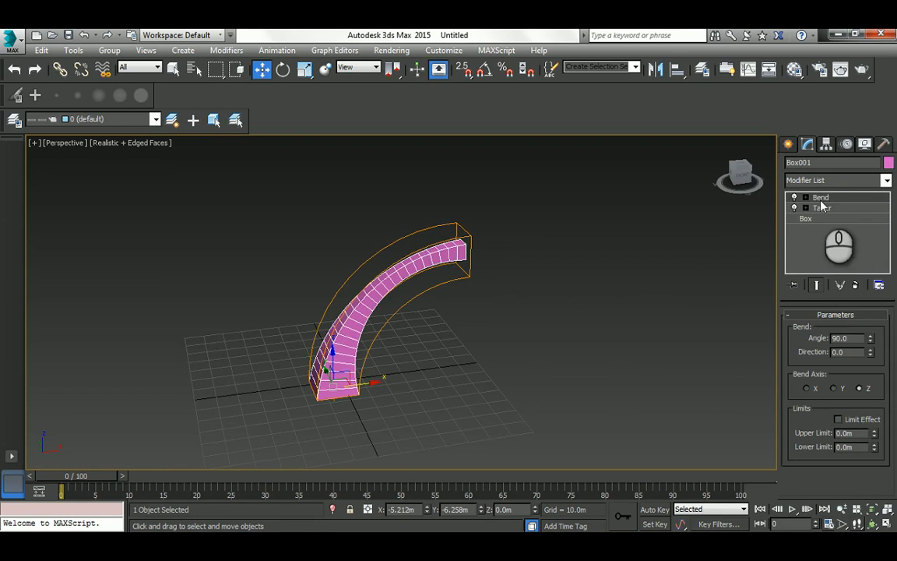
{"action": "left_click", "coordinate": [819, 198]}
{"action": "left_click", "coordinate": [855, 284]}
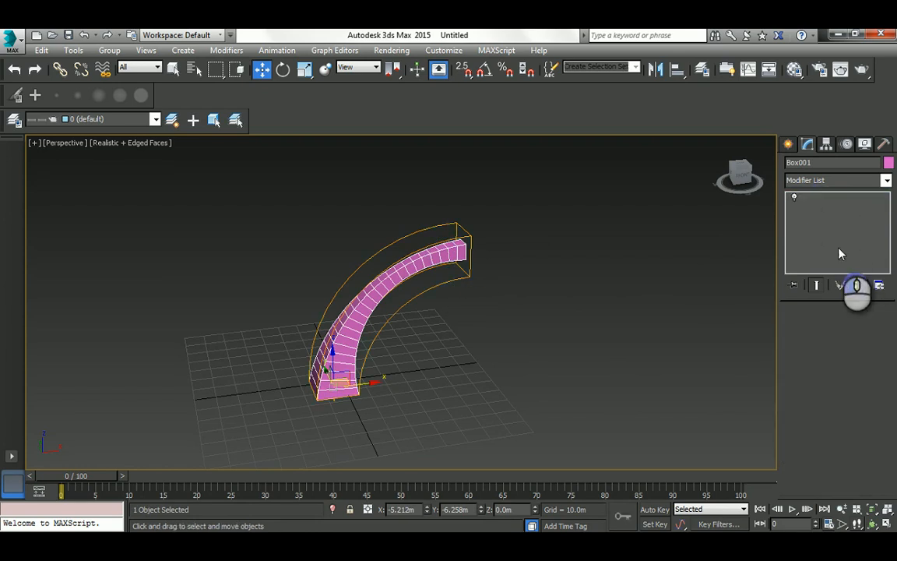
{"action": "left_click", "coordinate": [855, 284]}
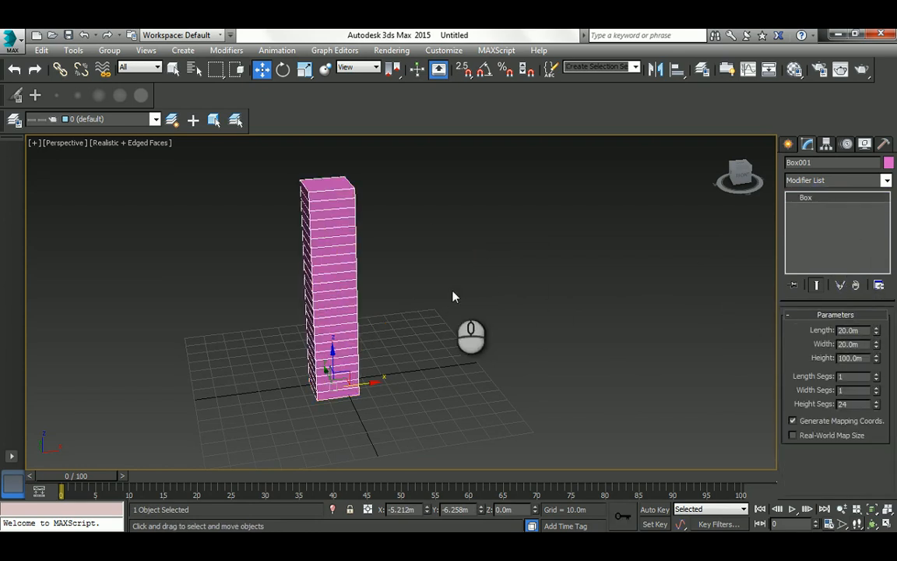
{"action": "middle_click_drag", "start_coordinate": [366, 274], "coordinate": [418, 287]}
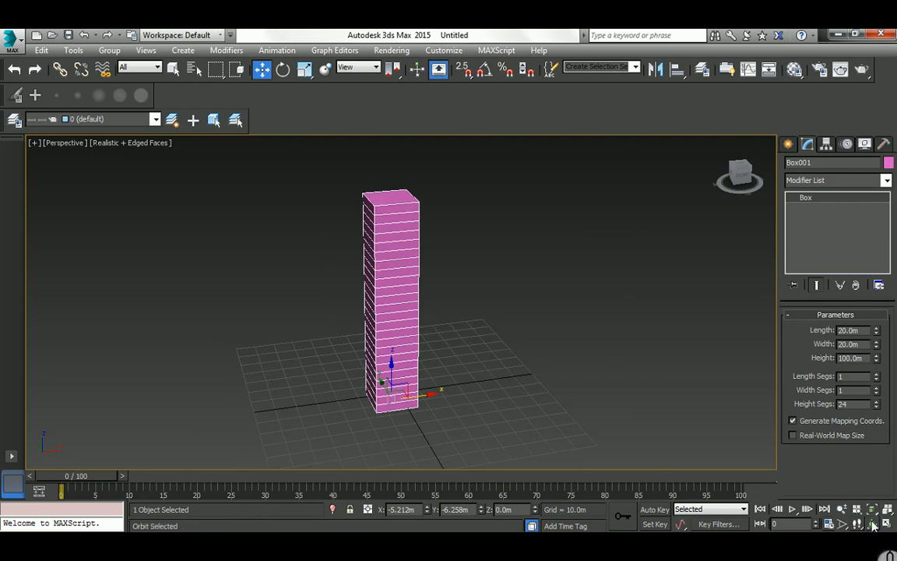
Apply a Twist modifier to the tall pink box.
{"action": "left_click", "coordinate": [872, 526]}
{"action": "left_click_drag", "start_coordinate": [422, 326], "coordinate": [442, 319]}
{"action": "right_click", "coordinate": [442, 318]}
{"action": "middle_click_drag", "start_coordinate": [404, 292], "coordinate": [425, 307]}
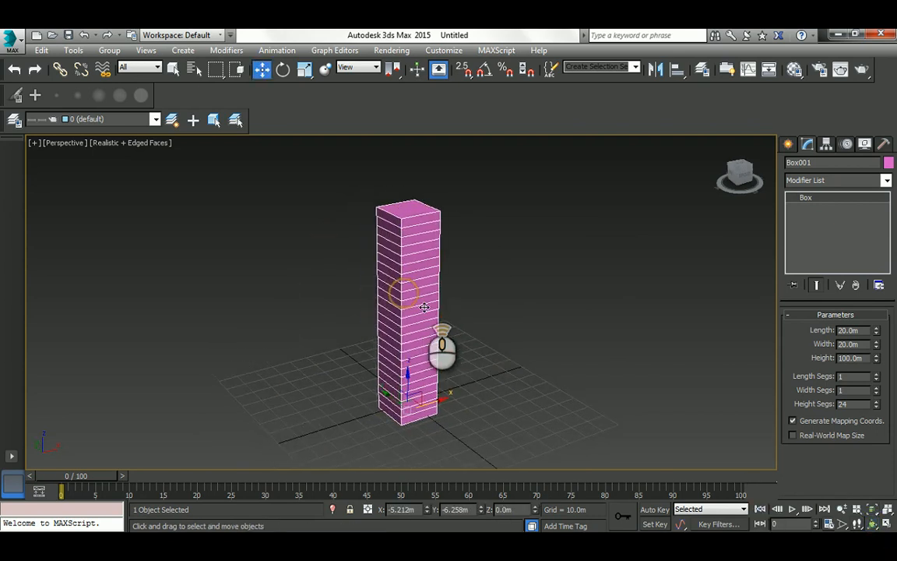
{"action": "scroll", "coordinate": [424, 306], "scroll_direction": "up", "scroll_amount": 3}
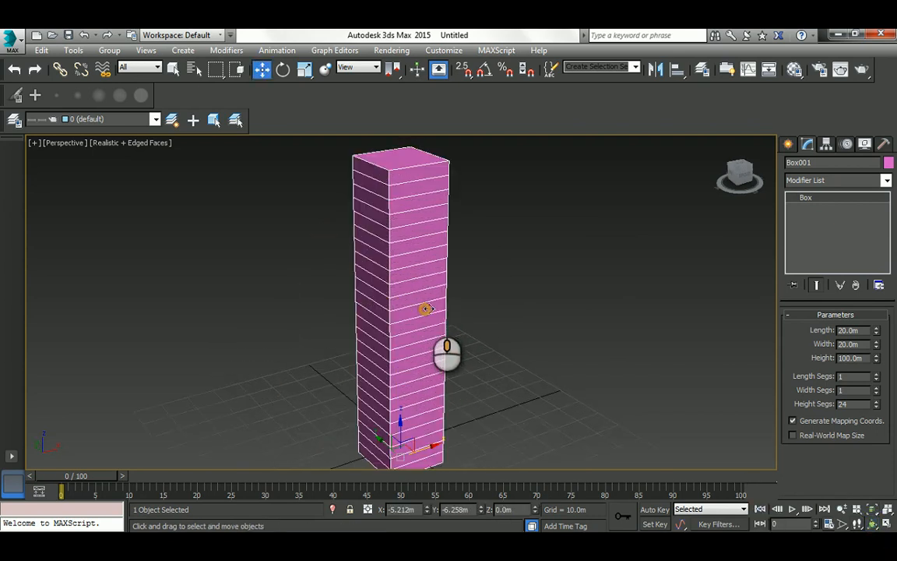
{"action": "left_click", "coordinate": [886, 180]}
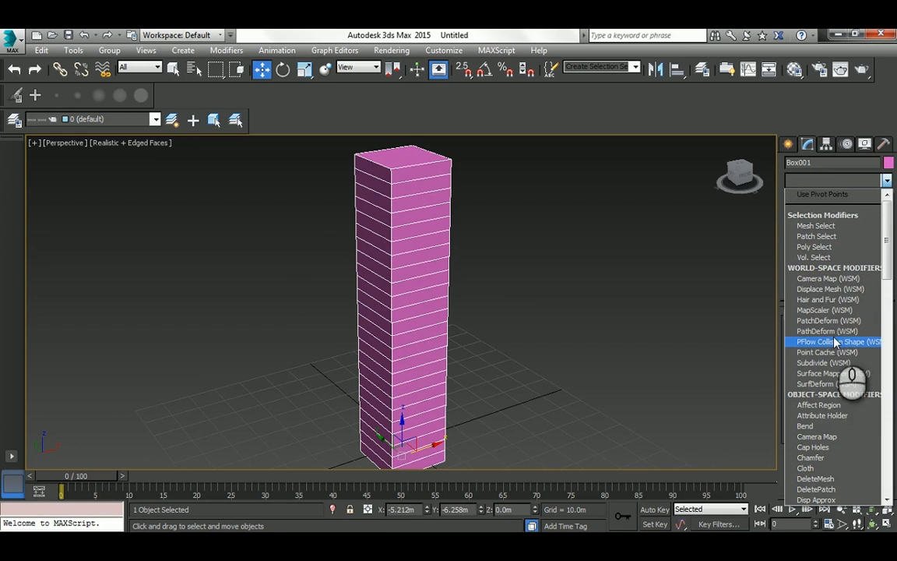
{"action": "scroll", "coordinate": [834, 343], "scroll_direction": "down", "scroll_amount": 10}
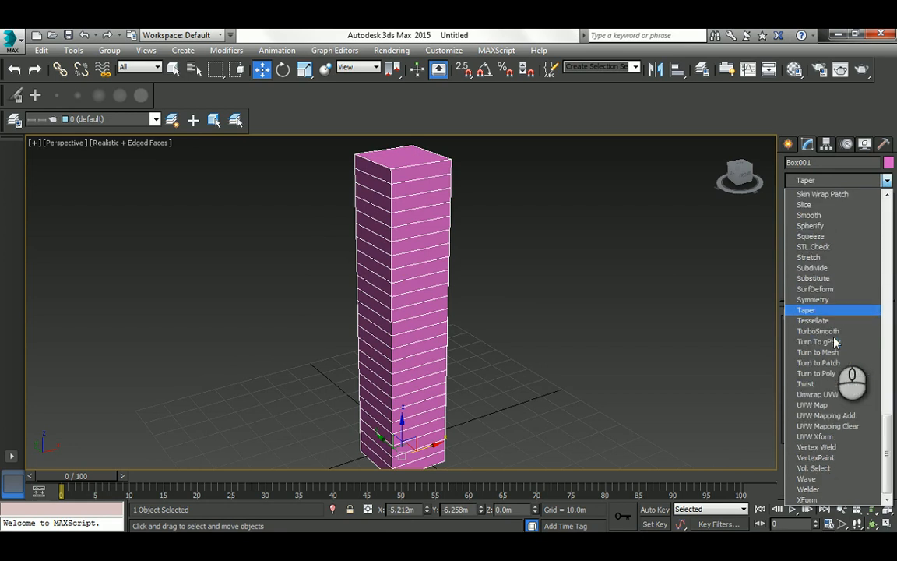
{"action": "left_click", "coordinate": [812, 384]}
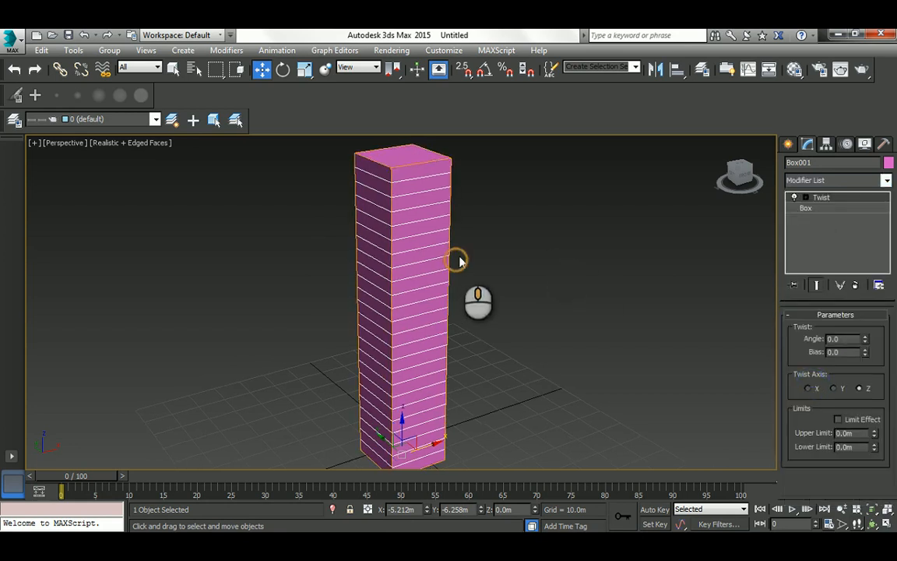
Try a twist angle of about 128.5 on the box, and set the angle to exactly 90.
{"action": "scroll", "coordinate": [457, 259], "scroll_direction": "down", "scroll_amount": 3}
{"action": "scroll", "coordinate": [460, 262], "scroll_direction": "up", "scroll_amount": 3}
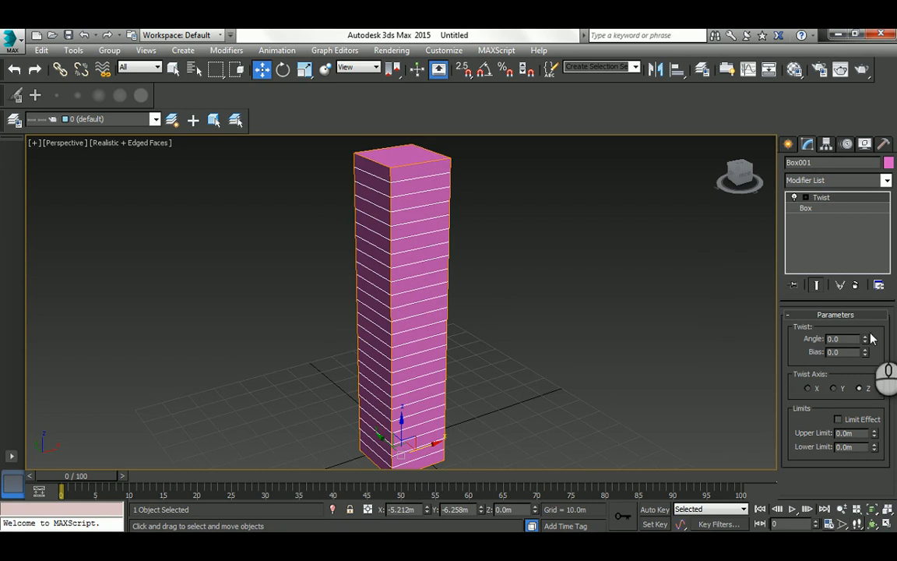
{"action": "left_click_drag", "start_coordinate": [866, 340], "coordinate": [787, 164]}
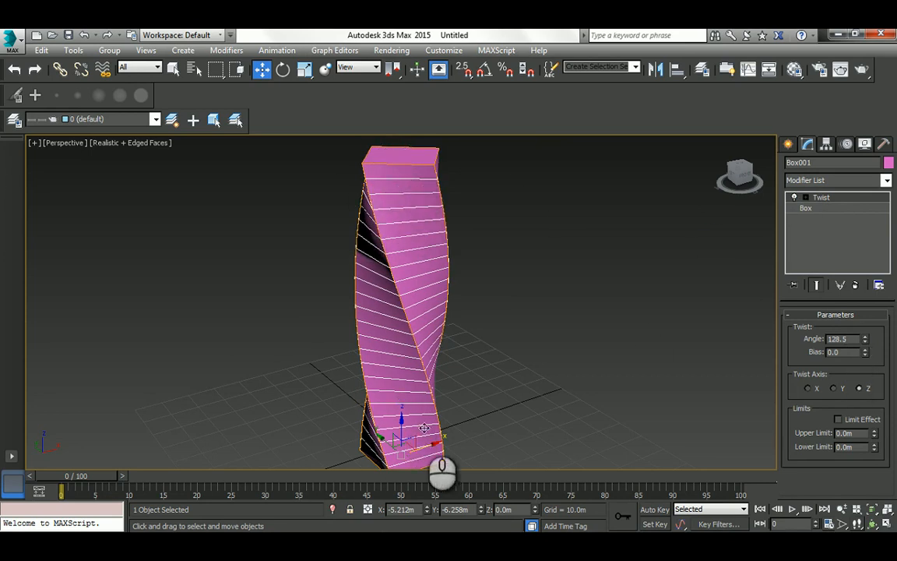
{"action": "left_click_drag", "start_coordinate": [852, 338], "coordinate": [811, 340]}
{"action": "type", "text": "90"}
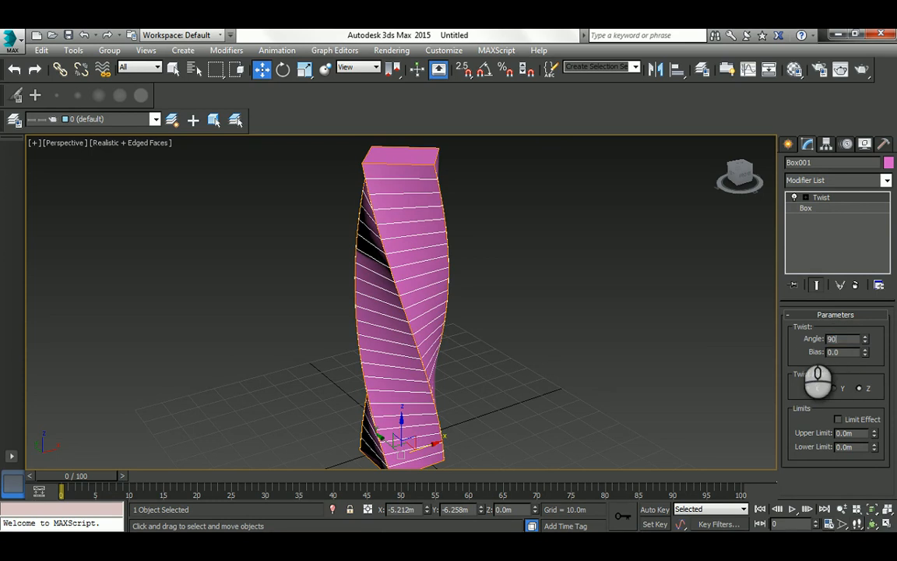
{"action": "key", "text": "Return"}
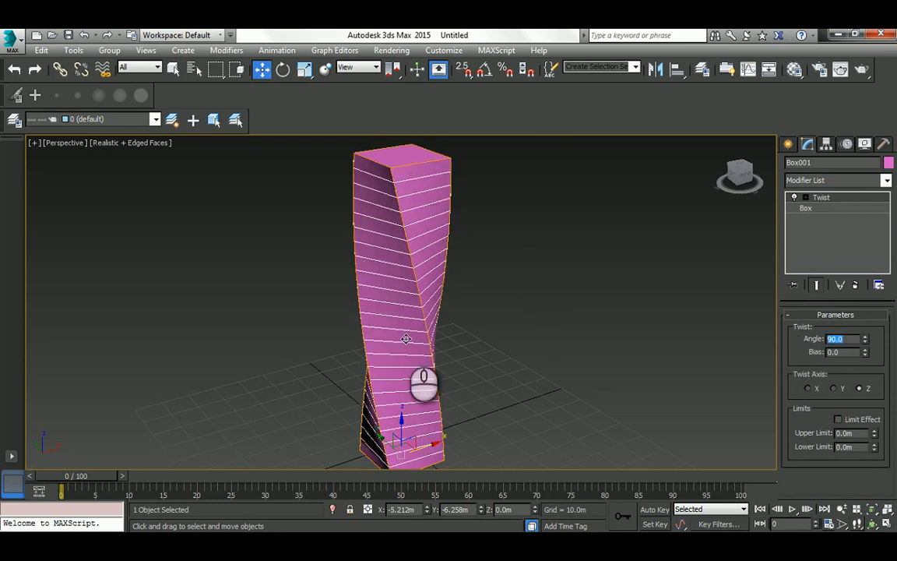
Increase the box's twist angle to about 298 and on to about 367.5, and inspect the spiral form up close.
{"action": "left_click", "coordinate": [875, 524]}
{"action": "left_click_drag", "start_coordinate": [352, 267], "coordinate": [384, 264]}
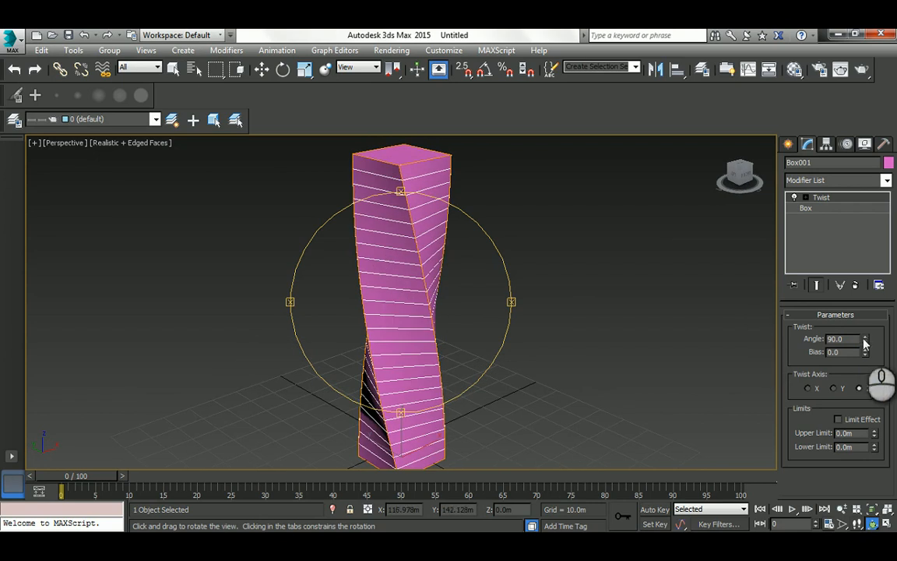
{"action": "left_click_drag", "start_coordinate": [864, 339], "coordinate": [767, 49]}
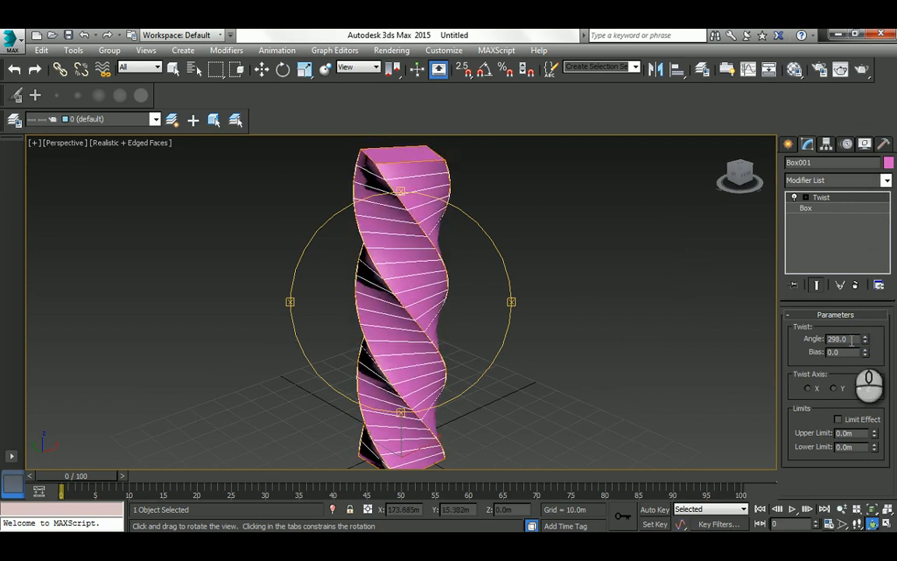
{"action": "left_click_drag", "start_coordinate": [866, 340], "coordinate": [754, 259]}
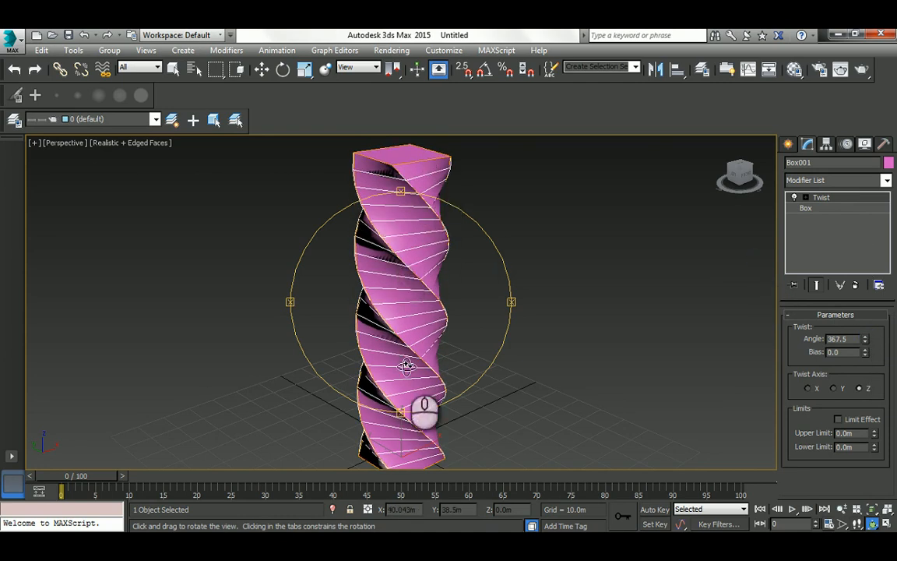
{"action": "left_click_drag", "start_coordinate": [407, 410], "coordinate": [424, 305]}
{"action": "scroll", "coordinate": [428, 300], "scroll_direction": "up", "scroll_amount": 5}
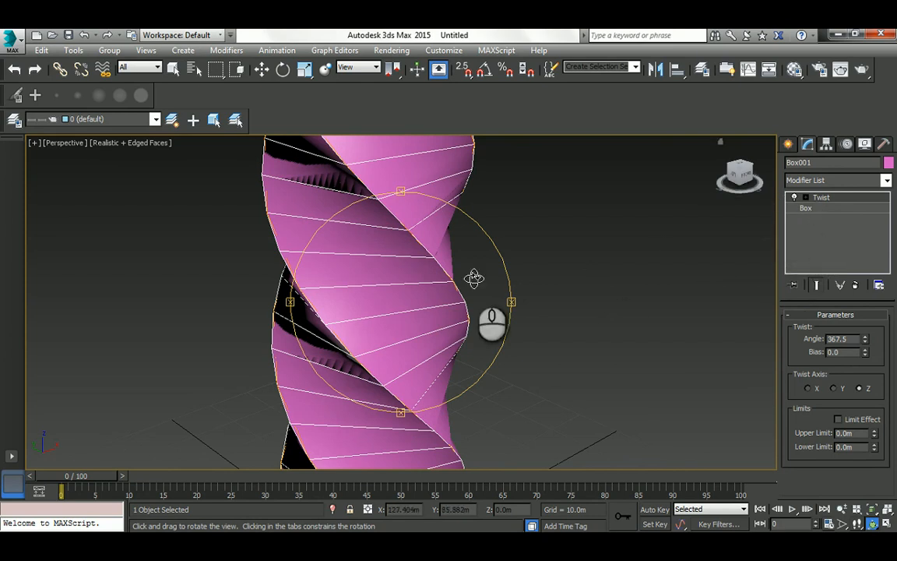
{"action": "scroll", "coordinate": [471, 277], "scroll_direction": "down", "scroll_amount": 6}
{"action": "mouse_move", "coordinate": [466, 276]}
{"action": "left_mouse_down"}
{"action": "mouse_move", "coordinate": [459, 280]}
{"action": "mouse_move", "coordinate": [477, 278]}
{"action": "left_mouse_up"}
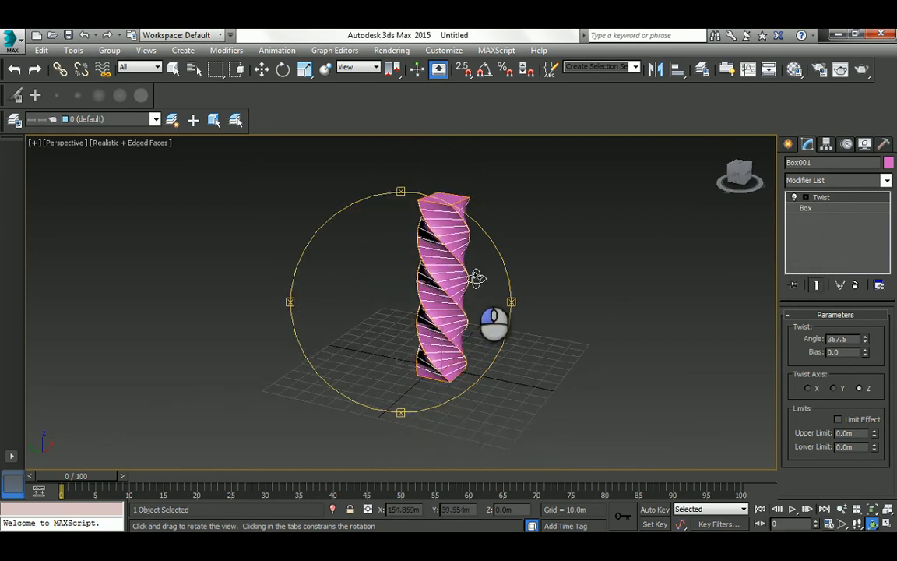
Return the twist angle to 90 and view the tower from another side.
{"action": "double_click", "coordinate": [837, 339]}
{"action": "type", "text": "90"}
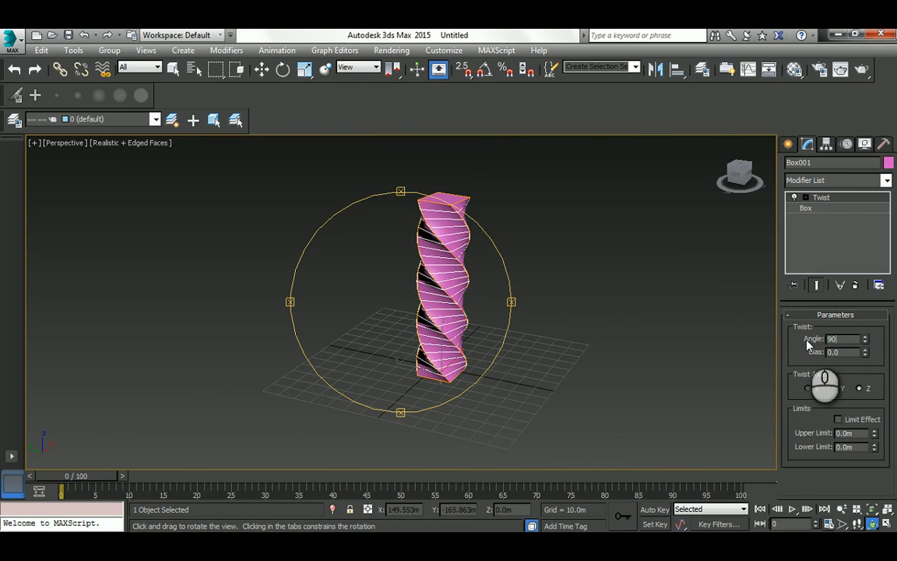
{"action": "key", "text": "Return"}
{"action": "left_click_drag", "start_coordinate": [394, 276], "coordinate": [411, 268]}
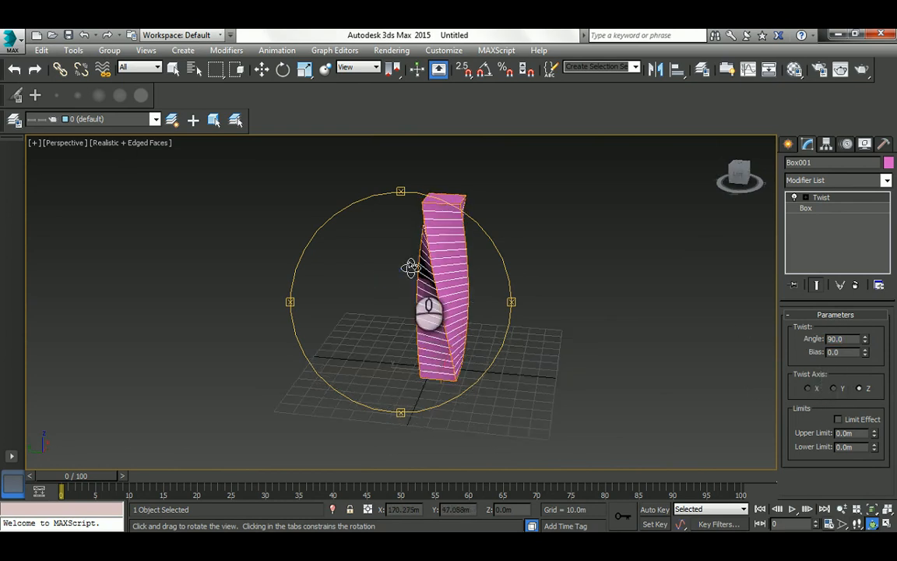
{"action": "scroll", "coordinate": [411, 267], "scroll_direction": "up", "scroll_amount": 3}
{"action": "scroll", "coordinate": [426, 288], "scroll_direction": "down", "scroll_amount": 2}
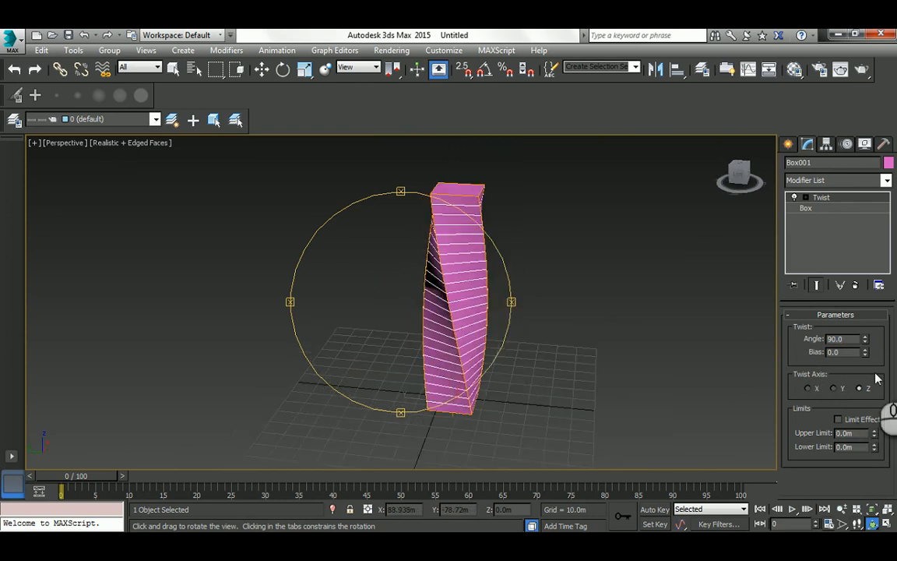
Try twist bias values of about 85.5 and -41.5 on the box, and reset the bias to 0.
{"action": "left_click_drag", "start_coordinate": [866, 351], "coordinate": [839, 235]}
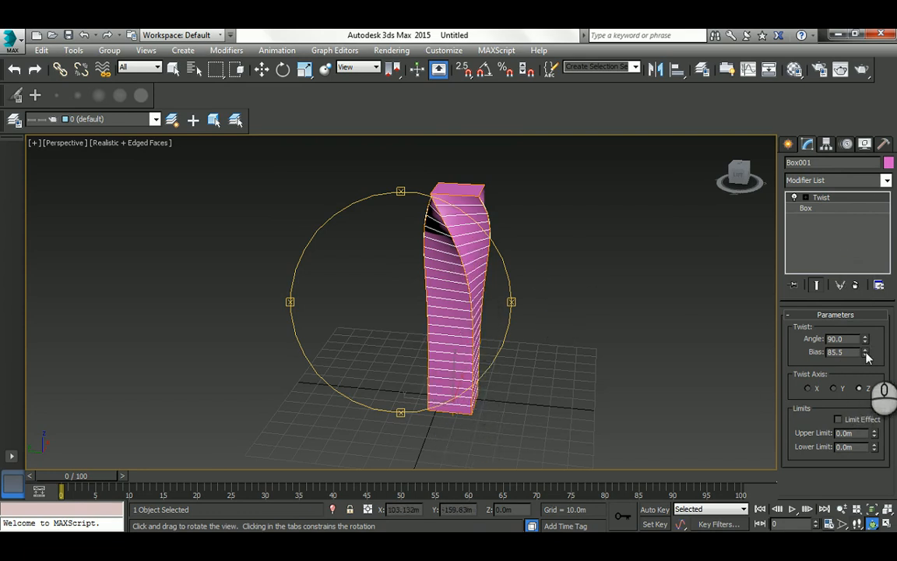
{"action": "left_click_drag", "start_coordinate": [866, 355], "coordinate": [867, 523]}
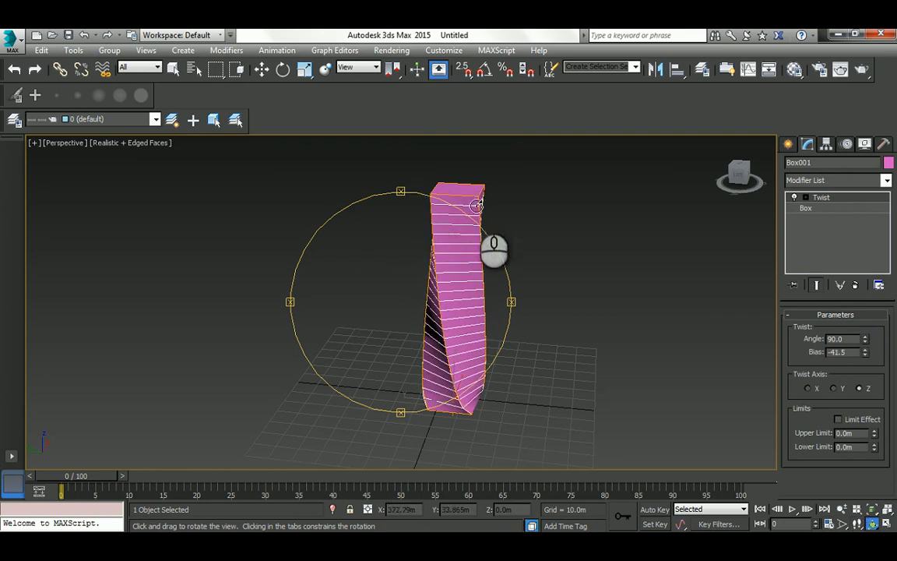
{"action": "mouse_move", "coordinate": [396, 336]}
{"action": "left_mouse_down"}
{"action": "mouse_move", "coordinate": [471, 332]}
{"action": "mouse_move", "coordinate": [407, 330]}
{"action": "left_mouse_up"}
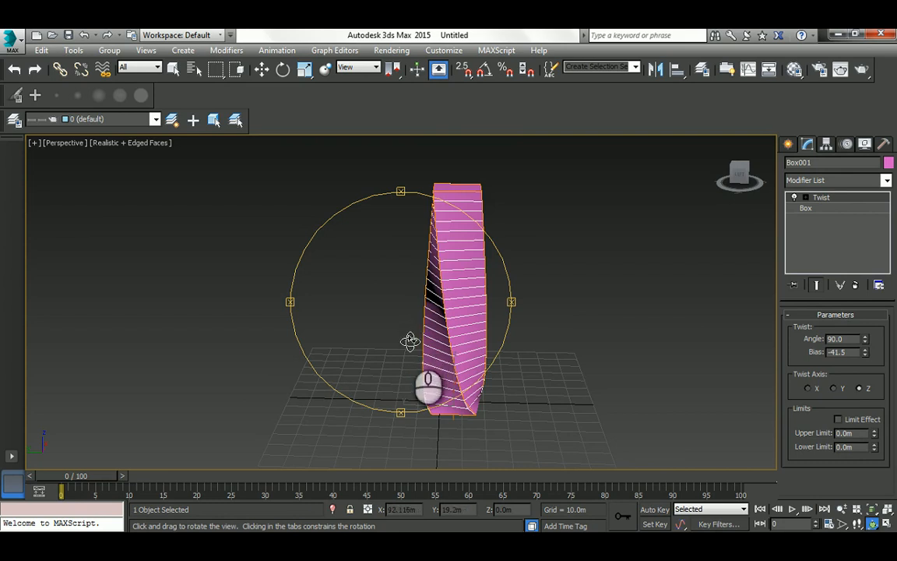
{"action": "mouse_move", "coordinate": [372, 304]}
{"action": "left_mouse_down"}
{"action": "mouse_move", "coordinate": [474, 306]}
{"action": "mouse_move", "coordinate": [381, 305]}
{"action": "left_mouse_up"}
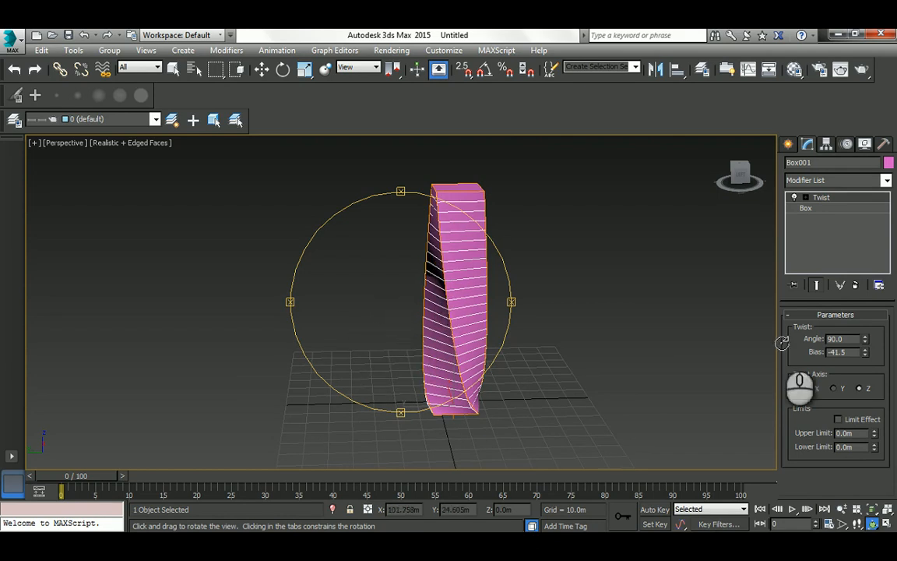
{"action": "right_click", "coordinate": [864, 352]}
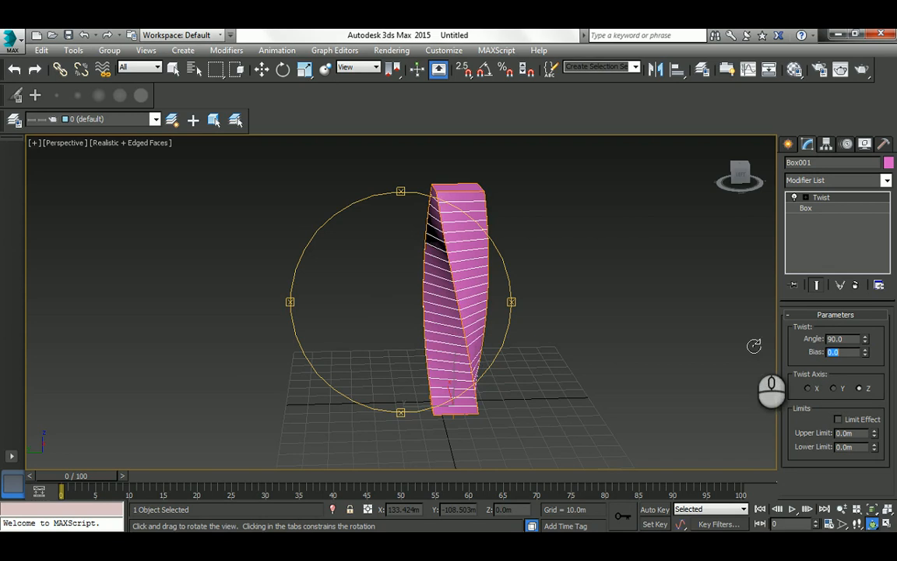
{"action": "left_click_drag", "start_coordinate": [406, 292], "coordinate": [432, 290]}
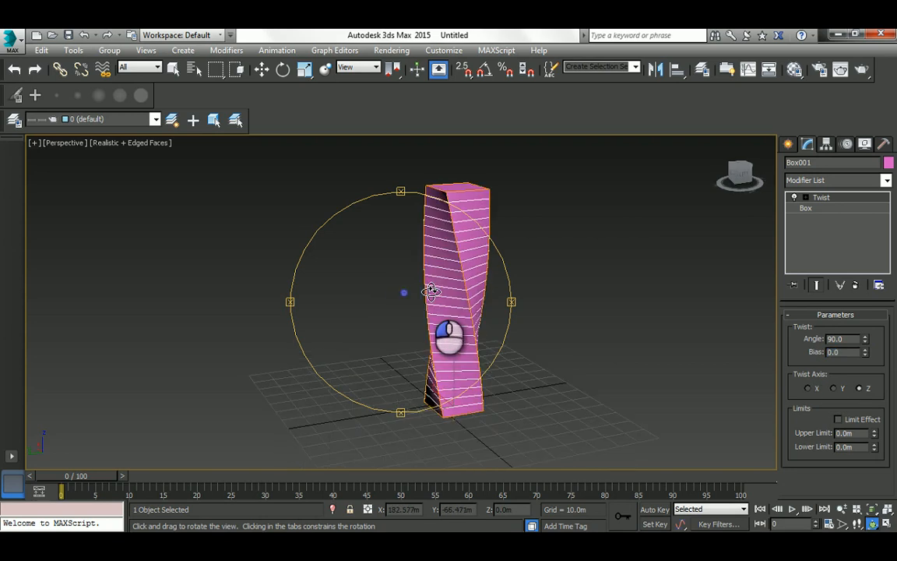
Switch the twist axis to Y and set the base box's length and width segments to 10 each.
{"action": "left_click", "coordinate": [834, 387]}
{"action": "left_click_drag", "start_coordinate": [476, 315], "coordinate": [604, 297]}
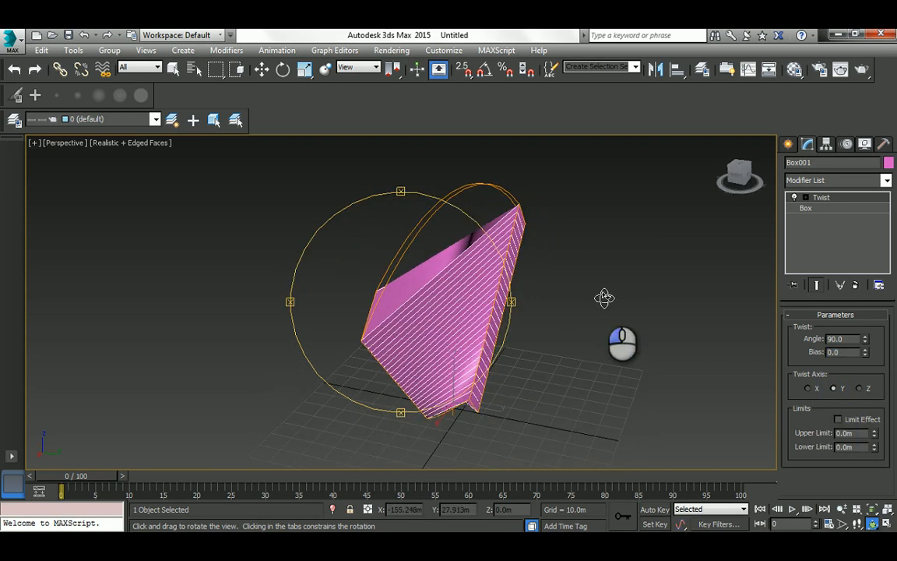
{"action": "left_click", "coordinate": [810, 210]}
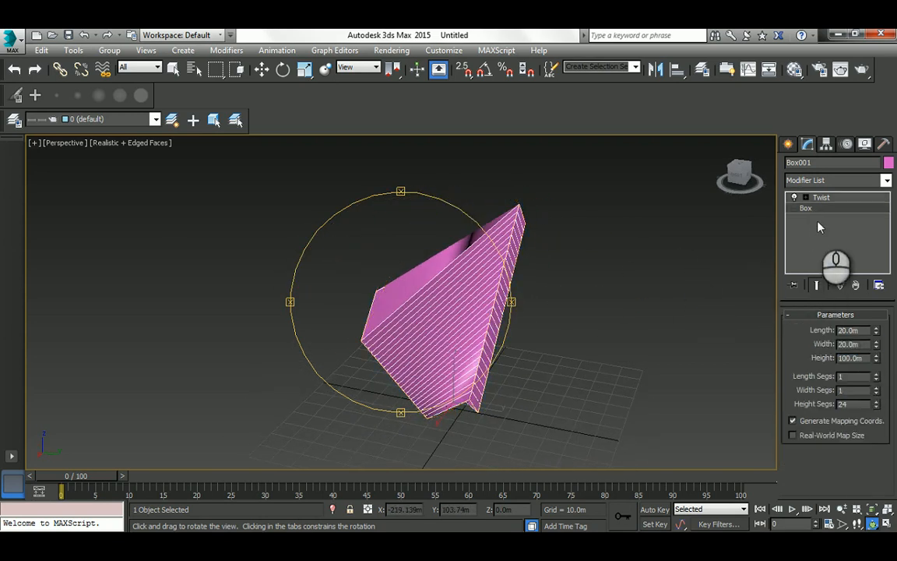
{"action": "double_click", "coordinate": [849, 389]}
{"action": "type", "text": "10"}
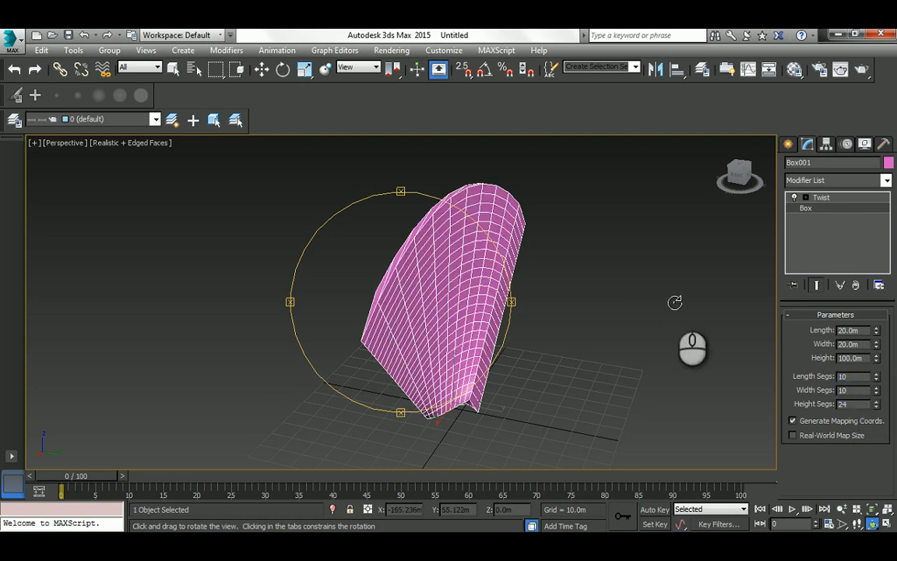
{"action": "right_click", "coordinate": [612, 309]}
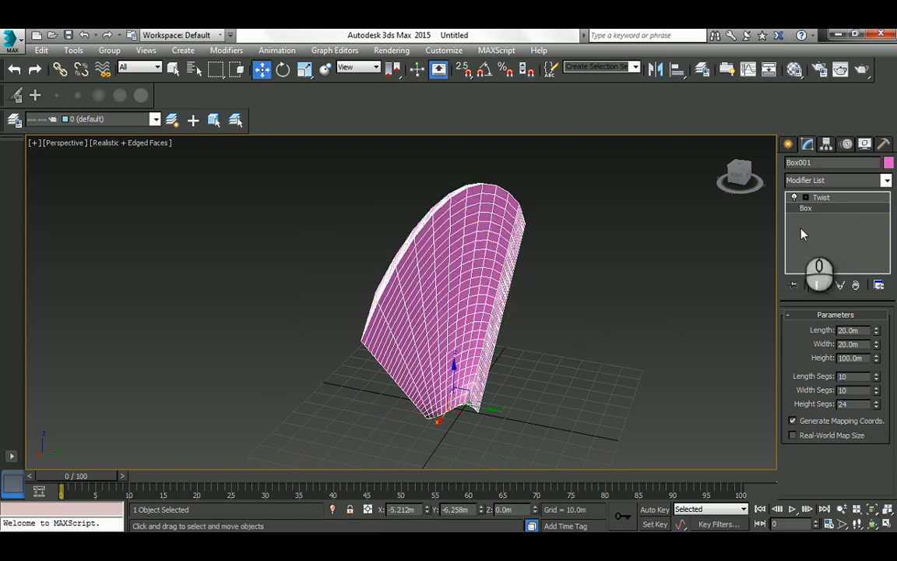
Reduce the Twist modifier's angle to about 29.5 around the Y axis and inspect the bent shape.
{"action": "left_click", "coordinate": [821, 197]}
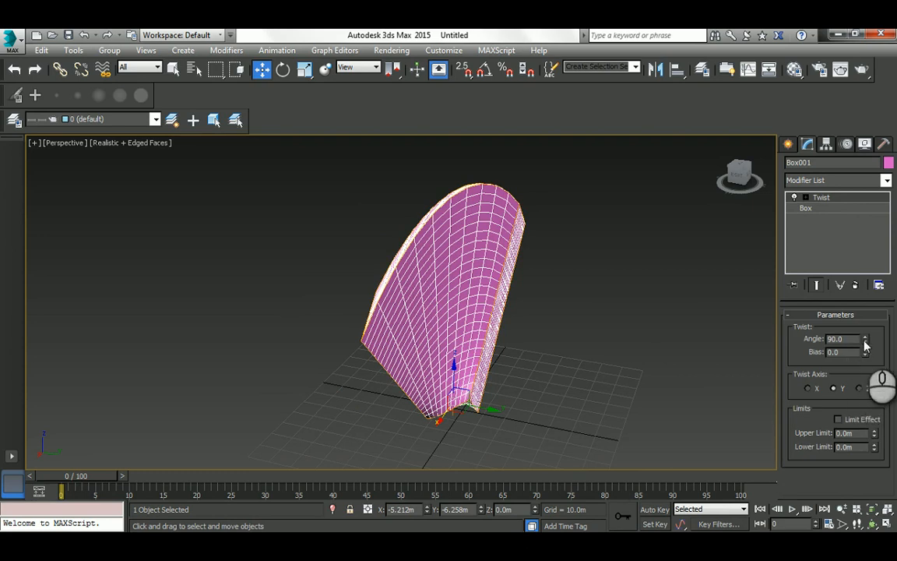
{"action": "left_click_drag", "start_coordinate": [864, 343], "coordinate": [856, 420]}
{"action": "left_click", "coordinate": [872, 524]}
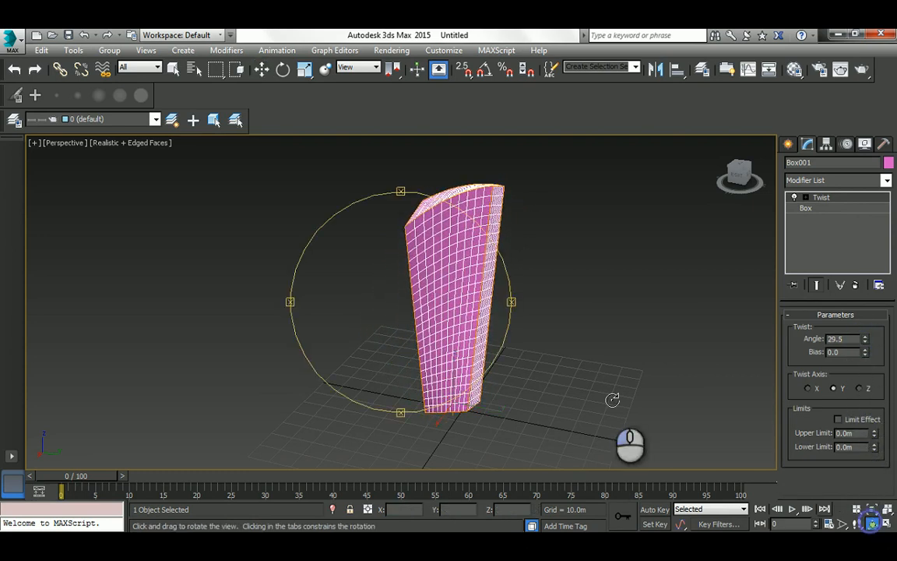
{"action": "left_click_drag", "start_coordinate": [392, 277], "coordinate": [385, 342]}
{"action": "left_click_drag", "start_coordinate": [386, 295], "coordinate": [381, 277]}
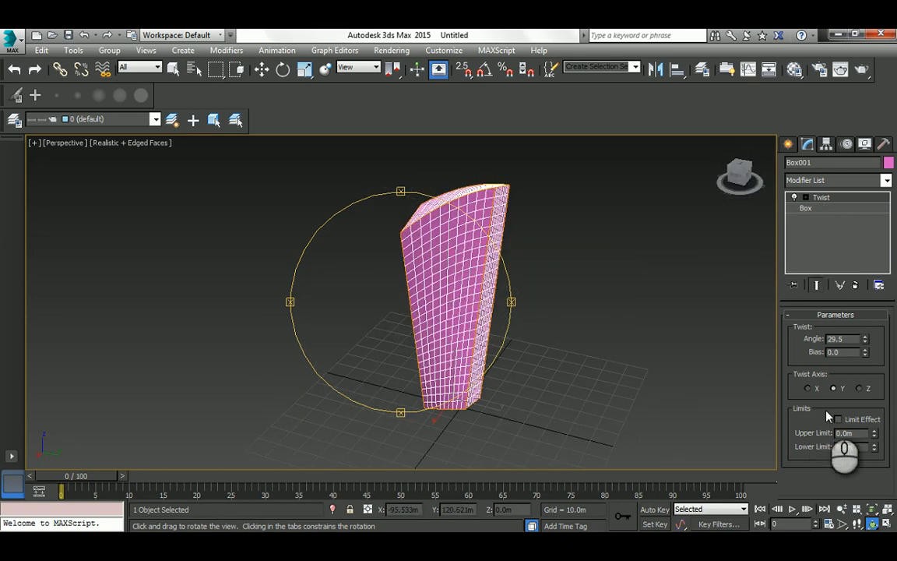
Switch the twist axis to X, set the angle to about -22, and inspect the shape from several sides.
{"action": "left_click", "coordinate": [808, 388]}
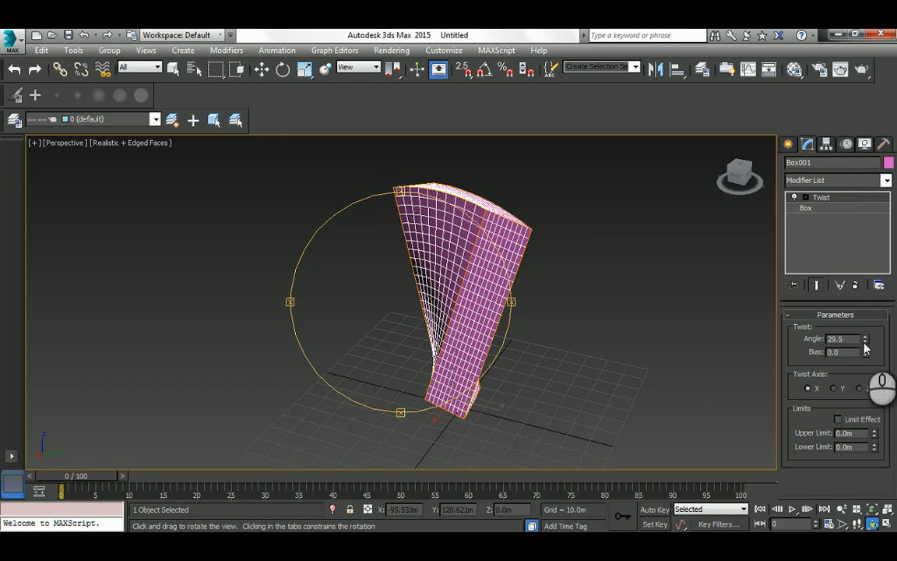
{"action": "left_click_drag", "start_coordinate": [864, 340], "coordinate": [838, 409]}
{"action": "left_click_drag", "start_coordinate": [464, 288], "coordinate": [334, 282]}
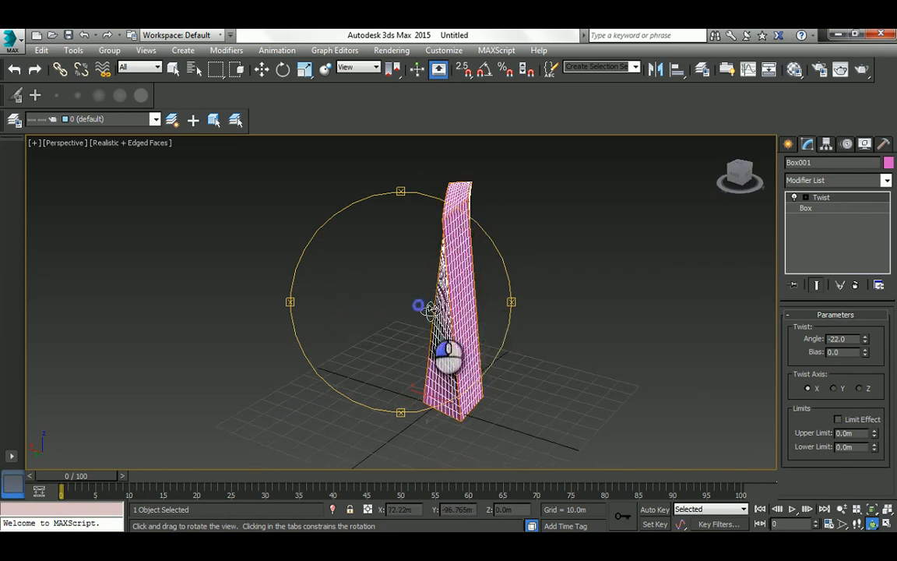
{"action": "left_click_drag", "start_coordinate": [429, 309], "coordinate": [537, 335]}
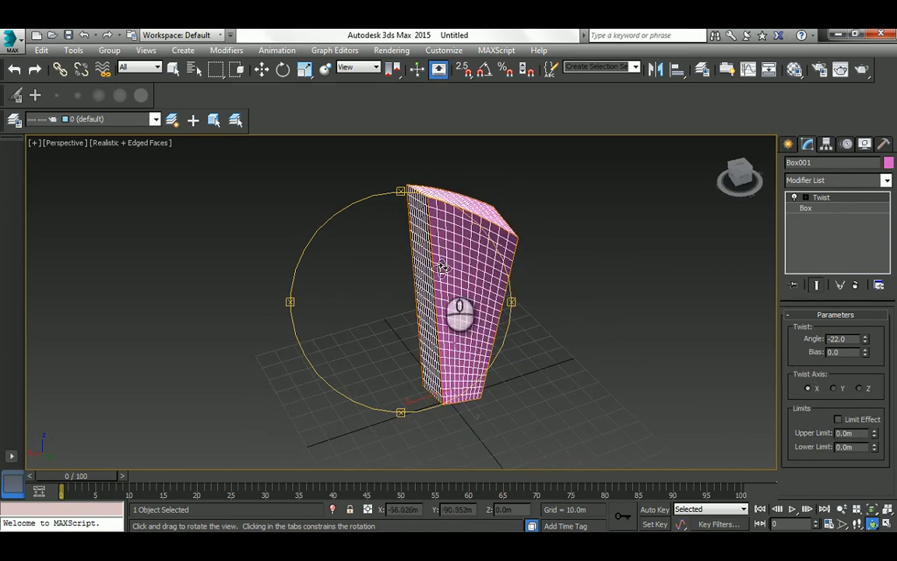
{"action": "left_click_drag", "start_coordinate": [409, 265], "coordinate": [477, 268]}
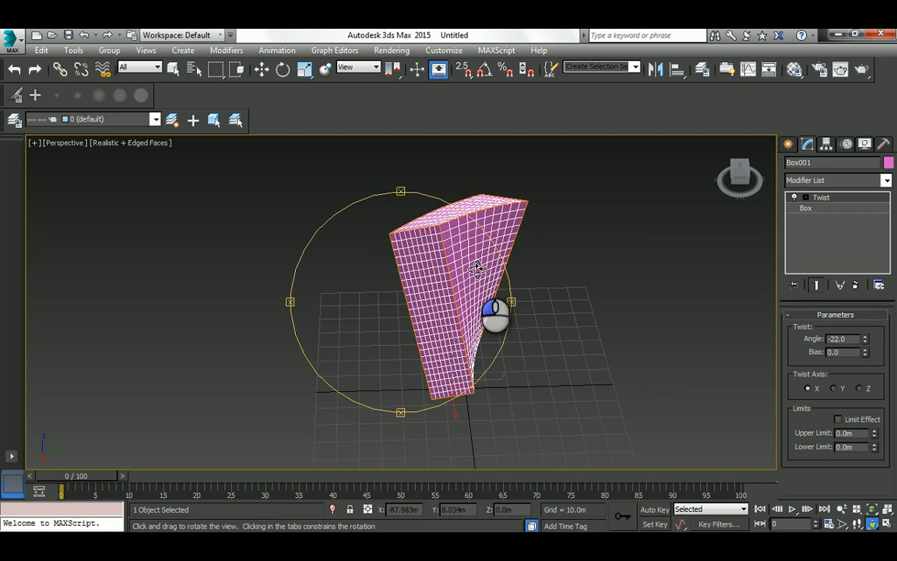
{"action": "mouse_move", "coordinate": [478, 268]}
{"action": "left_mouse_down"}
{"action": "mouse_move", "coordinate": [436, 256]}
{"action": "mouse_move", "coordinate": [490, 265]}
{"action": "left_mouse_up"}
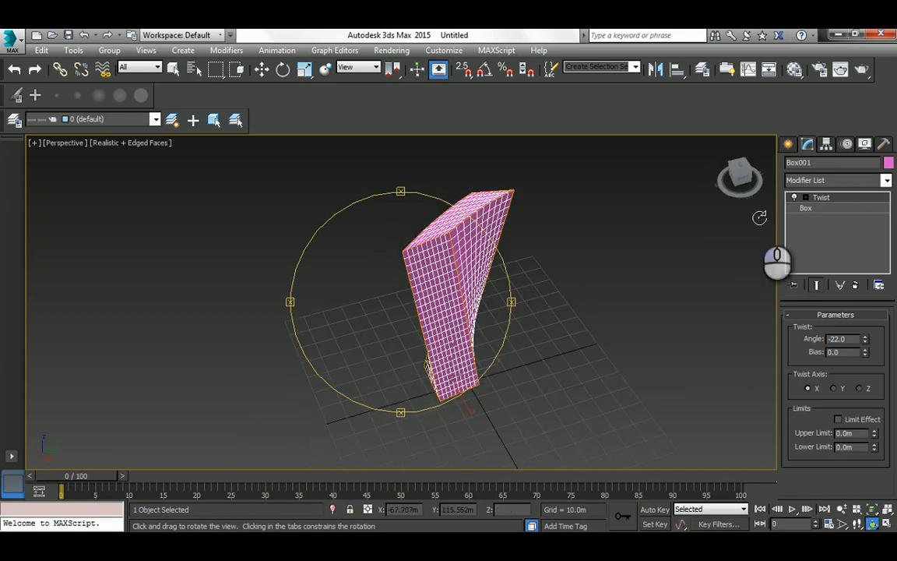
Remove the Twist modifier from the box.
{"action": "left_click", "coordinate": [854, 285]}
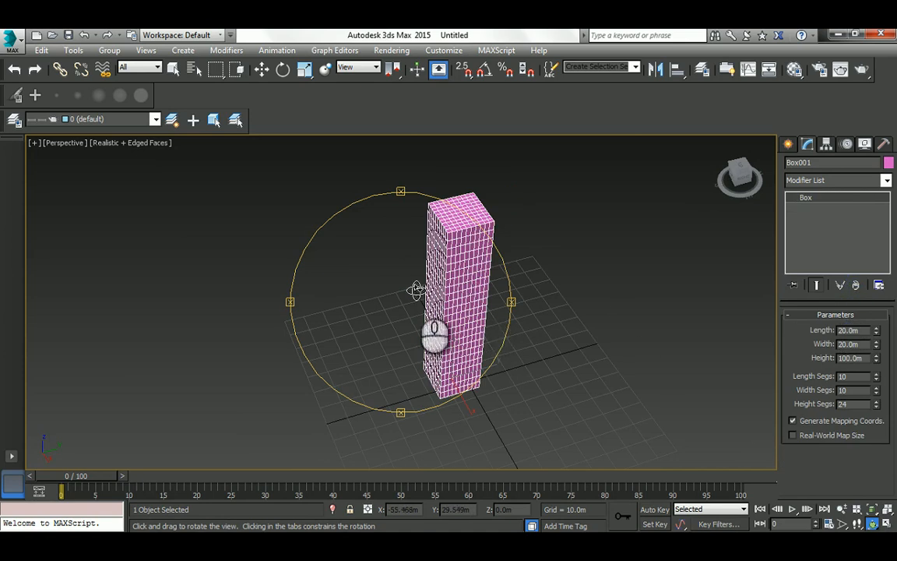
{"action": "left_click_drag", "start_coordinate": [415, 290], "coordinate": [430, 261]}
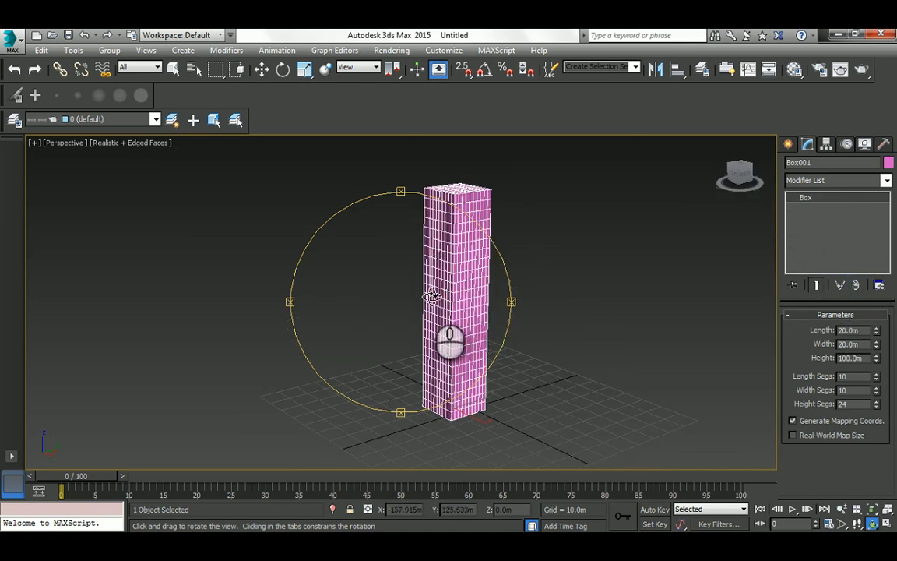
{"action": "left_click_drag", "start_coordinate": [388, 298], "coordinate": [475, 318]}
{"action": "key", "text": "w"}
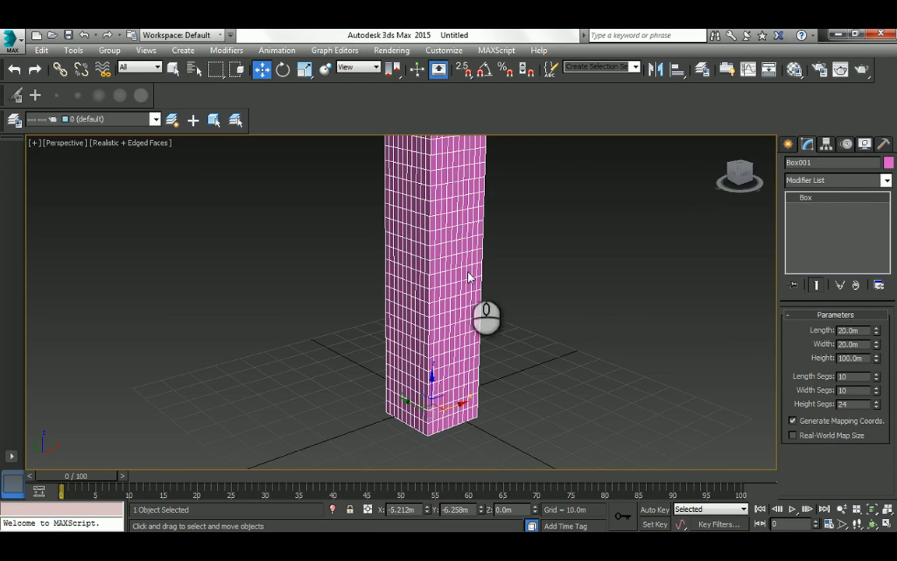
Apply the Lattice modifier to the segmented box.
{"action": "left_click", "coordinate": [886, 181]}
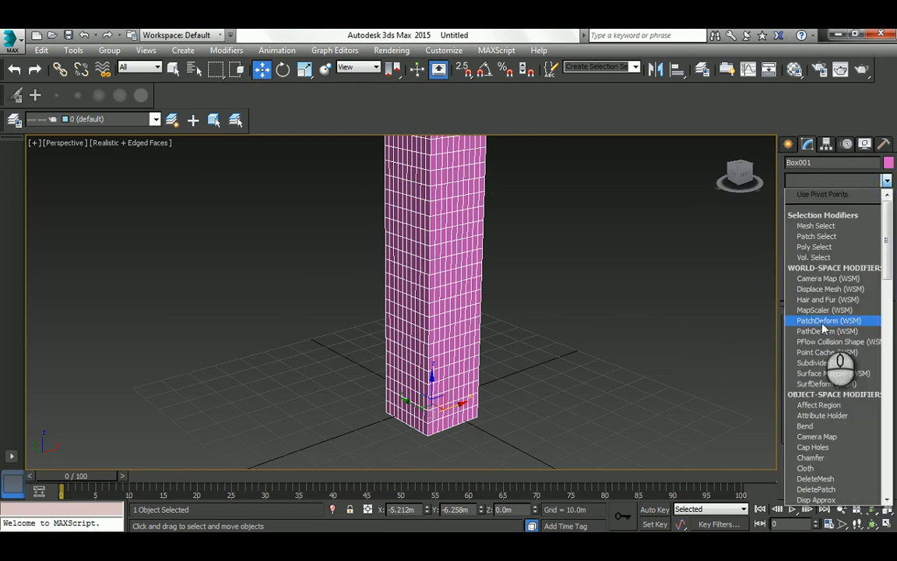
{"action": "scroll", "coordinate": [823, 327], "scroll_direction": "down", "scroll_amount": 10}
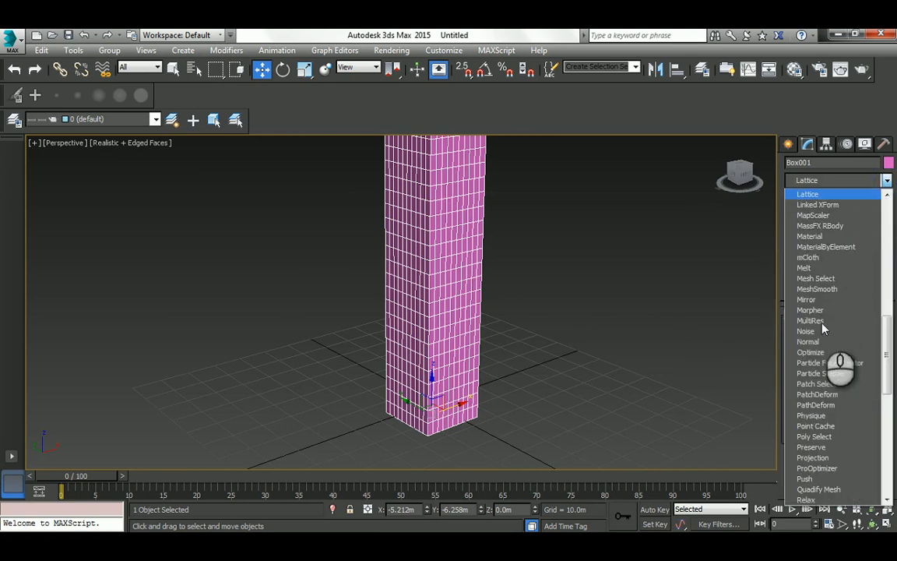
{"action": "left_click", "coordinate": [818, 200]}
{"action": "middle_click_drag", "start_coordinate": [471, 235], "coordinate": [454, 315], "text": "alt"}
{"action": "scroll", "coordinate": [454, 311], "scroll_direction": "down", "scroll_amount": 3}
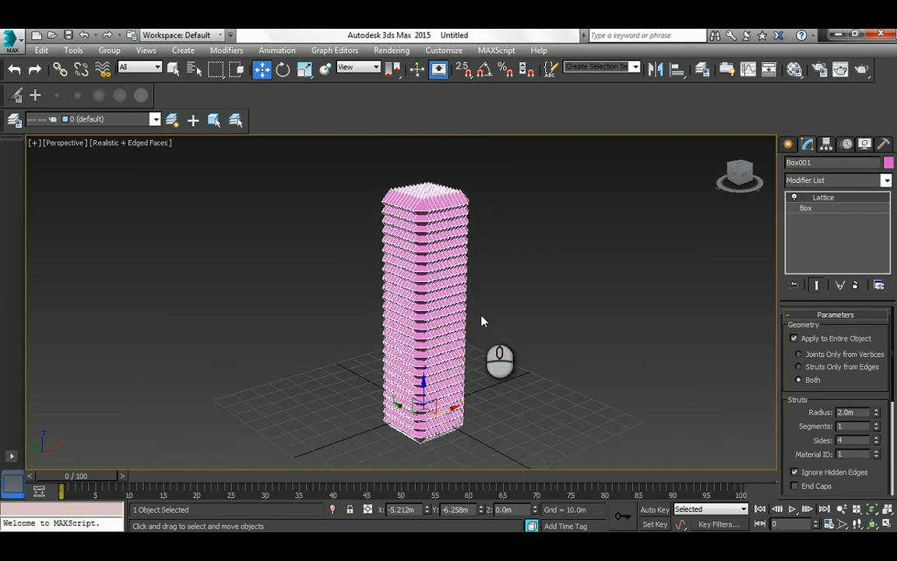
Set both the strut radius and the joint radius of the lattice to 0.1 m.
{"action": "double_click", "coordinate": [861, 413]}
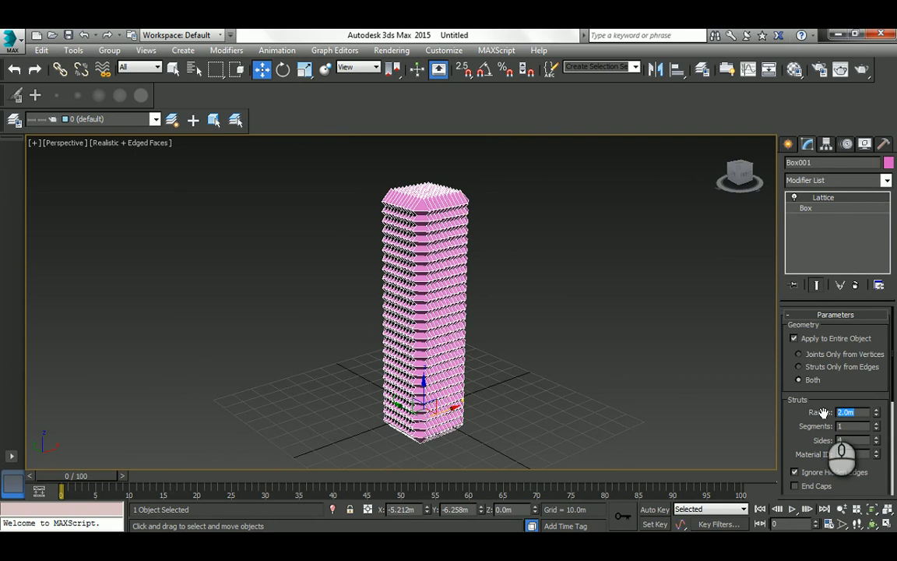
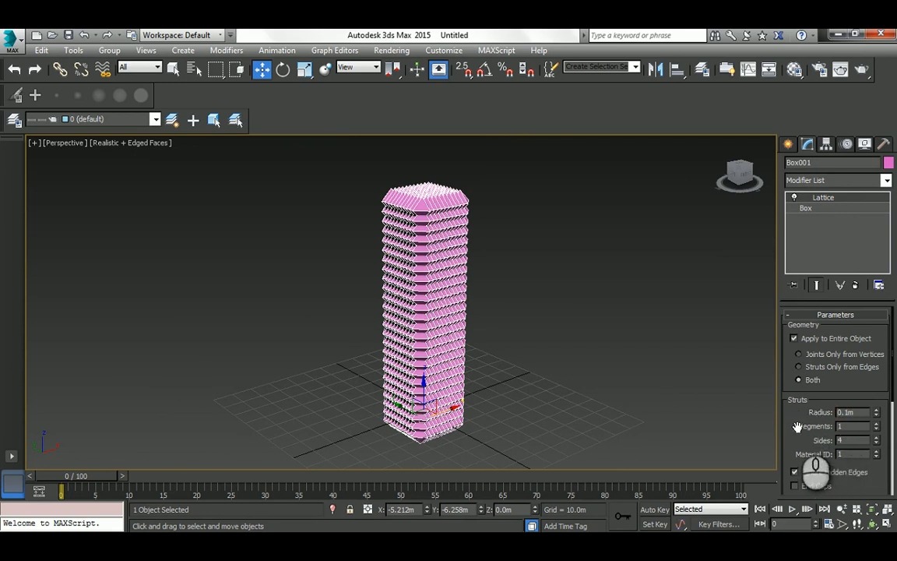
{"action": "left_click_drag", "start_coordinate": [797, 428], "coordinate": [792, 337]}
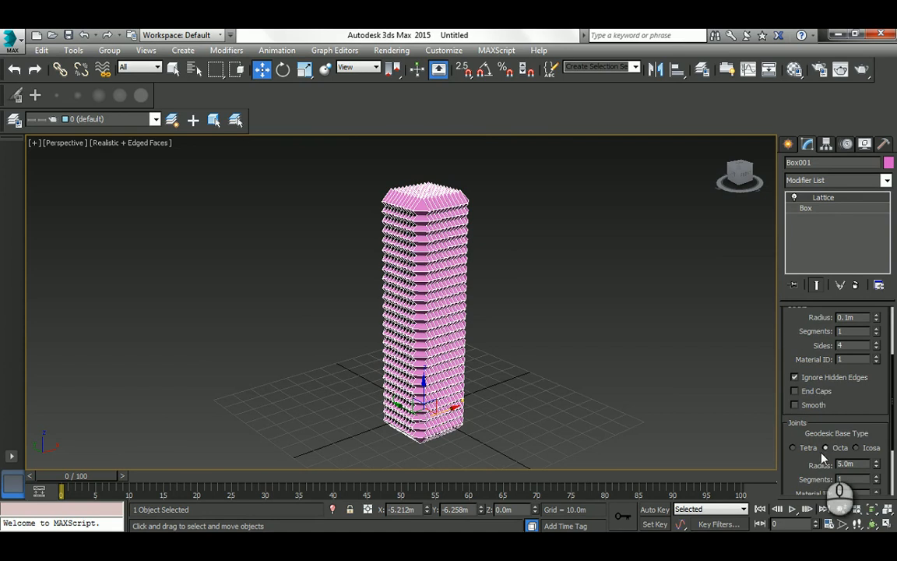
{"action": "double_click", "coordinate": [850, 463]}
{"action": "type", "text": ".1"}
{"action": "key", "text": "Return"}
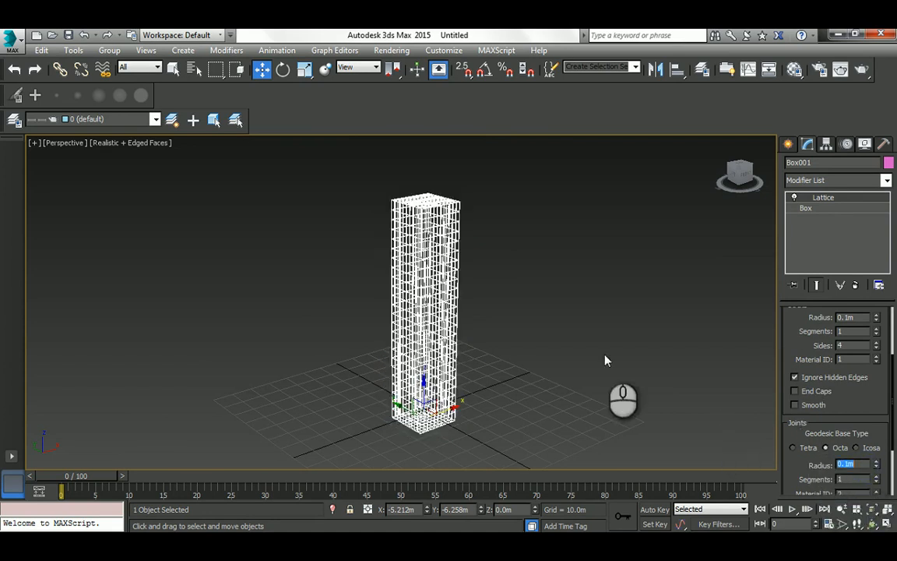
Examine the lattice's struts and joints up close around the base of the box.
{"action": "left_click", "coordinate": [502, 228]}
{"action": "scroll", "coordinate": [444, 243], "scroll_direction": "up", "scroll_amount": 3}
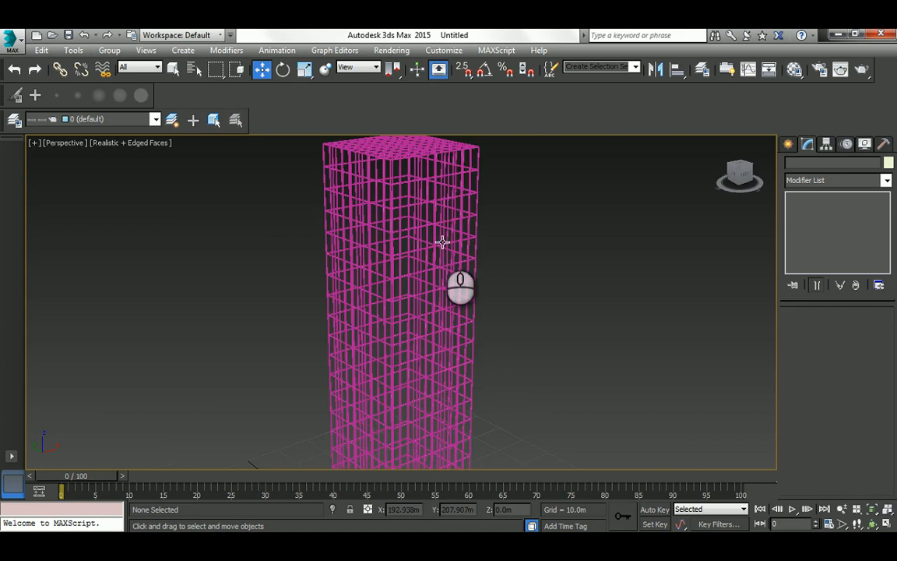
{"action": "left_click", "coordinate": [443, 291]}
{"action": "middle_click_drag", "start_coordinate": [477, 309], "coordinate": [472, 128]}
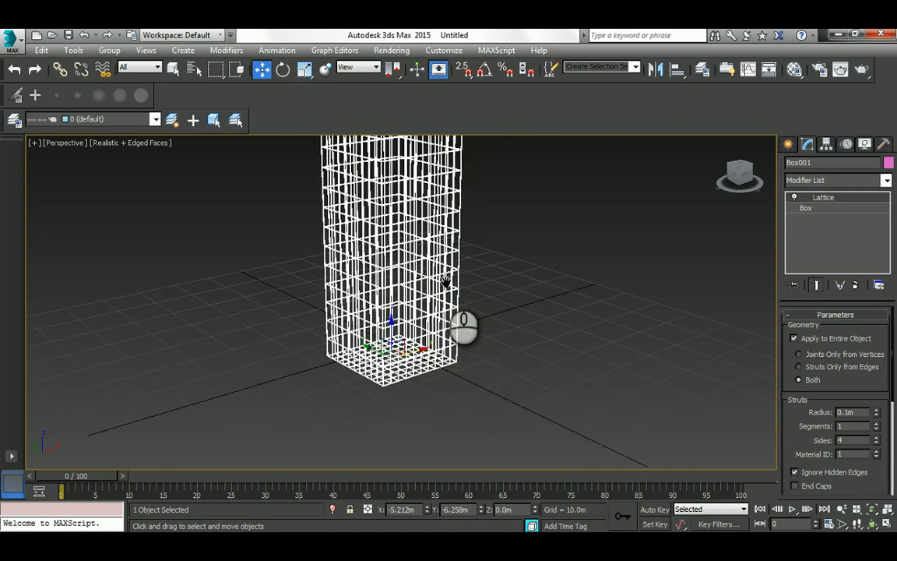
{"action": "middle_click_drag", "start_coordinate": [445, 281], "coordinate": [441, 237]}
{"action": "scroll", "coordinate": [420, 319], "scroll_direction": "up", "scroll_amount": 5}
{"action": "middle_click_drag", "start_coordinate": [421, 368], "coordinate": [417, 327]}
{"action": "scroll", "coordinate": [510, 342], "scroll_direction": "up", "scroll_amount": 3}
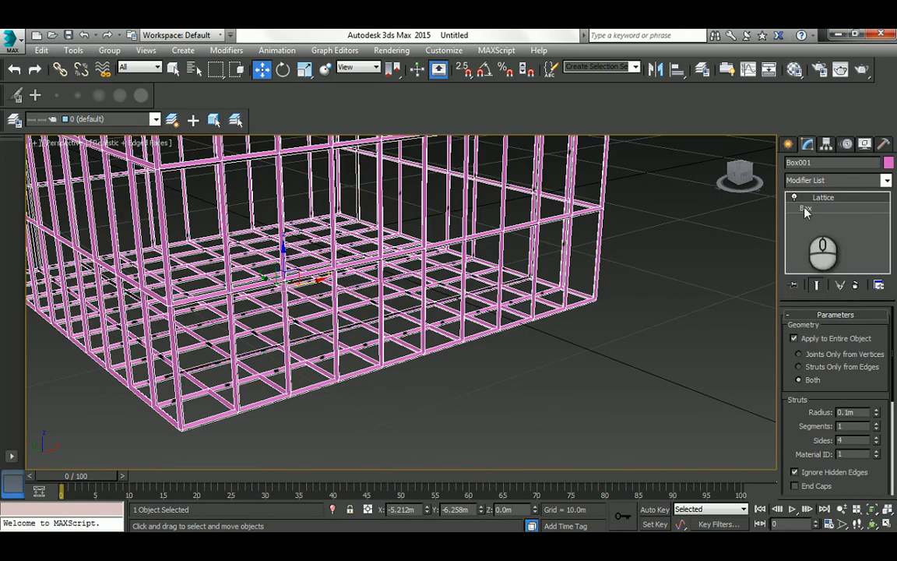
{"action": "mouse_move", "coordinate": [576, 228]}
{"action": "middle_mouse_down", "text": "alt"}
{"action": "mouse_move", "coordinate": [550, 270]}
{"action": "mouse_move", "coordinate": [554, 330]}
{"action": "mouse_move", "coordinate": [516, 247]}
{"action": "mouse_move", "coordinate": [539, 259]}
{"action": "middle_mouse_up", "text": "alt"}
{"action": "middle_click_drag", "start_coordinate": [447, 171], "coordinate": [507, 274], "text": "alt"}
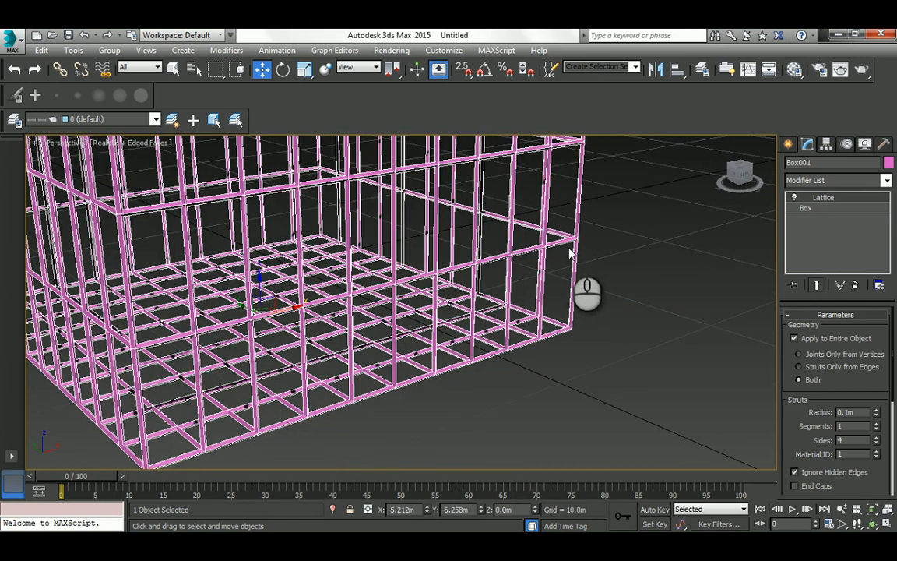
{"action": "left_click", "coordinate": [872, 524]}
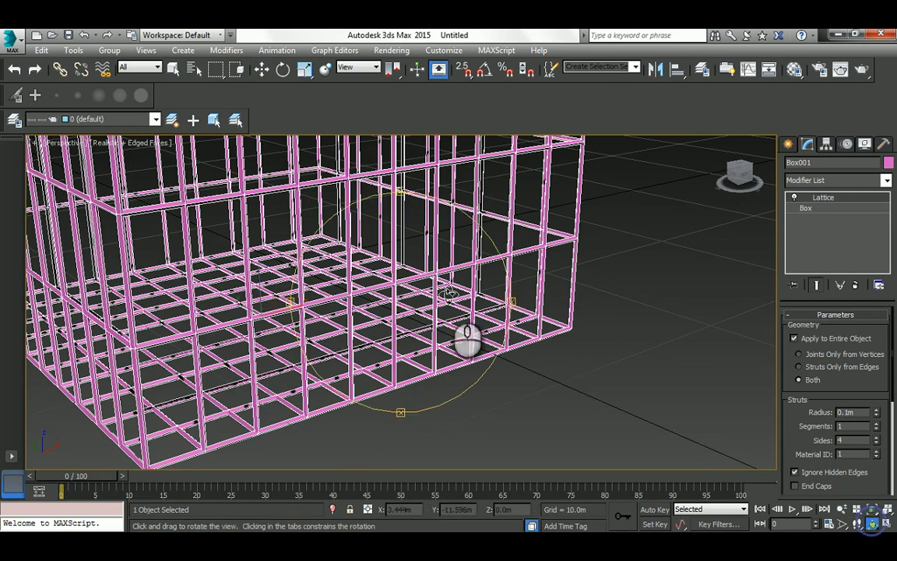
{"action": "left_click_drag", "start_coordinate": [420, 290], "coordinate": [438, 294]}
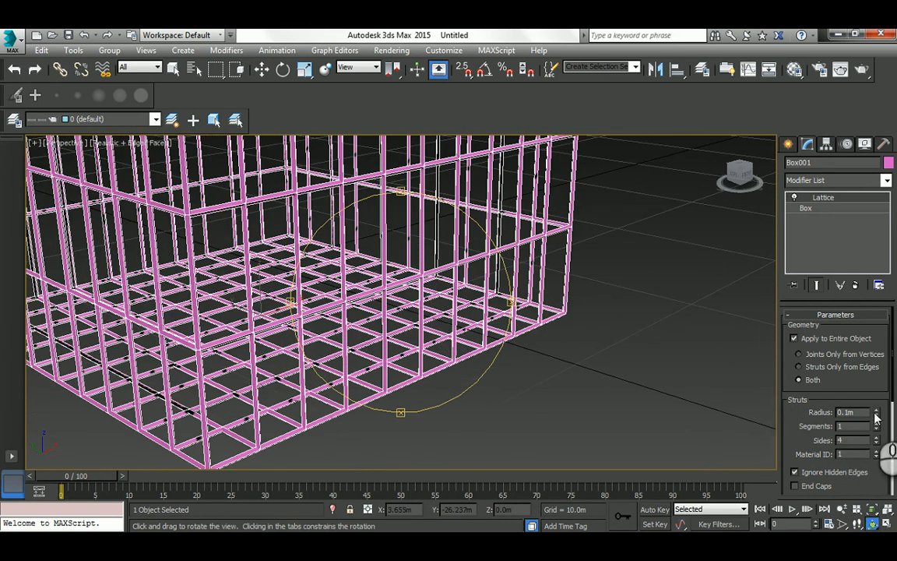
Try a strut radius of 0.0 m and 0.2 m, and a joint radius of 0.5 m, on the lattice.
{"action": "mouse_move", "coordinate": [876, 411]}
{"action": "left_mouse_down"}
{"action": "mouse_move", "coordinate": [876, 393]}
{"action": "mouse_move", "coordinate": [876, 411]}
{"action": "left_mouse_up"}
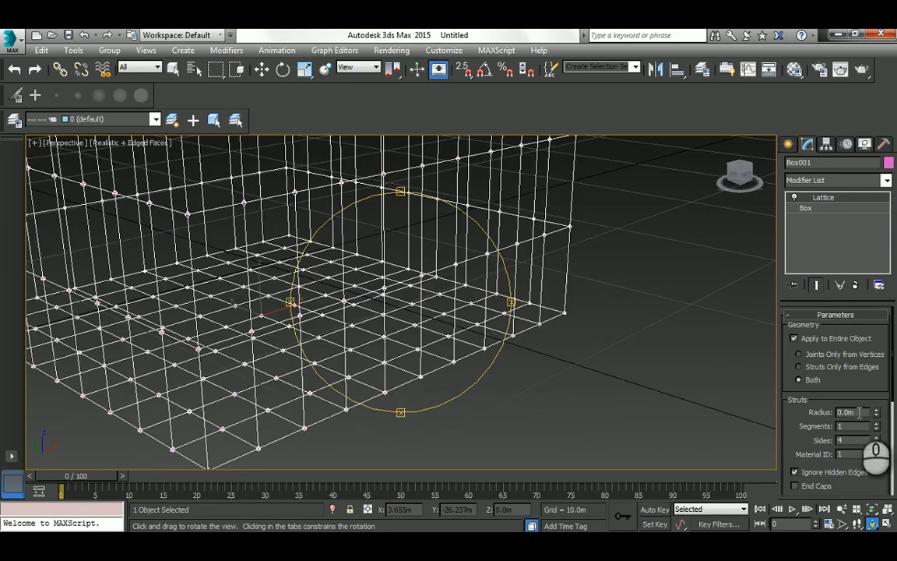
{"action": "double_click", "coordinate": [856, 412]}
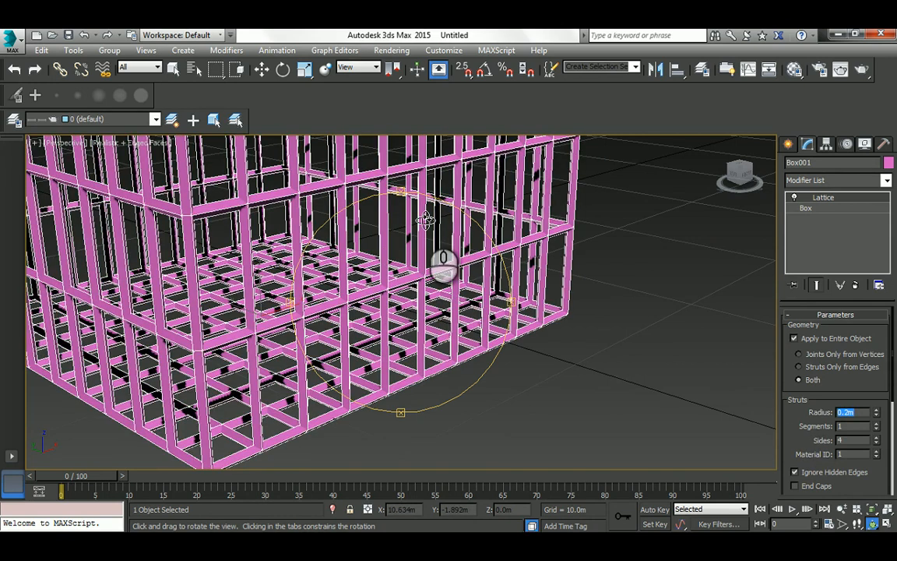
{"action": "scroll", "coordinate": [794, 374], "scroll_direction": "down", "scroll_amount": 4}
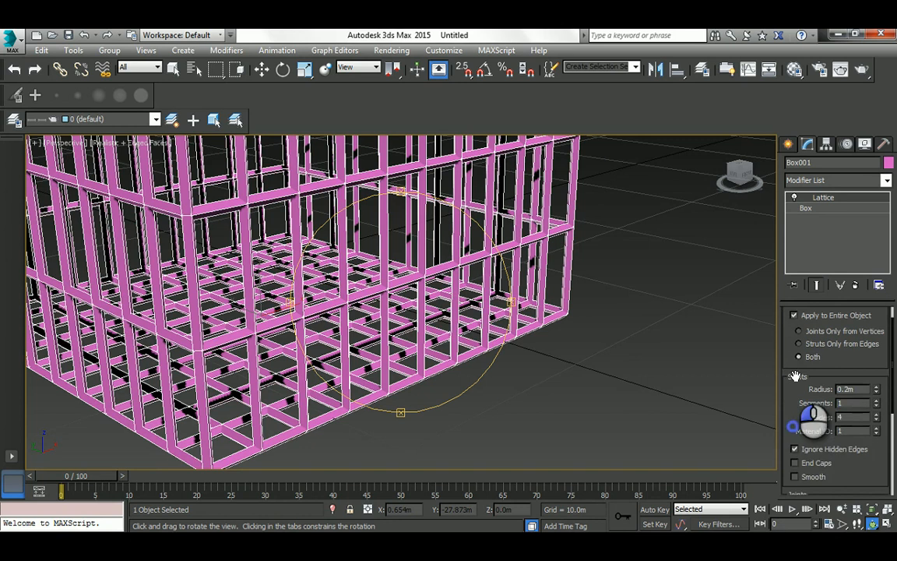
{"action": "double_click", "coordinate": [862, 480]}
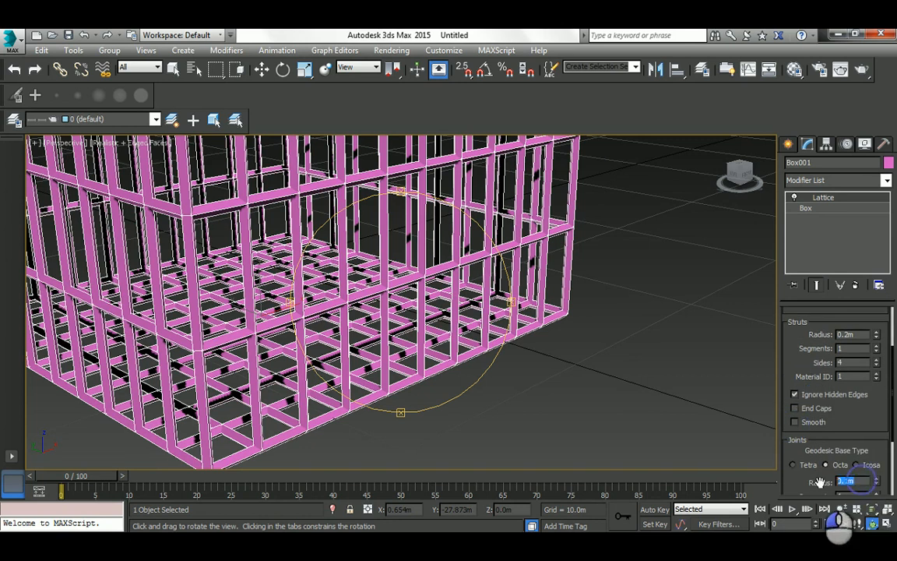
{"action": "type", "text": ".5"}
{"action": "key", "text": "Return"}
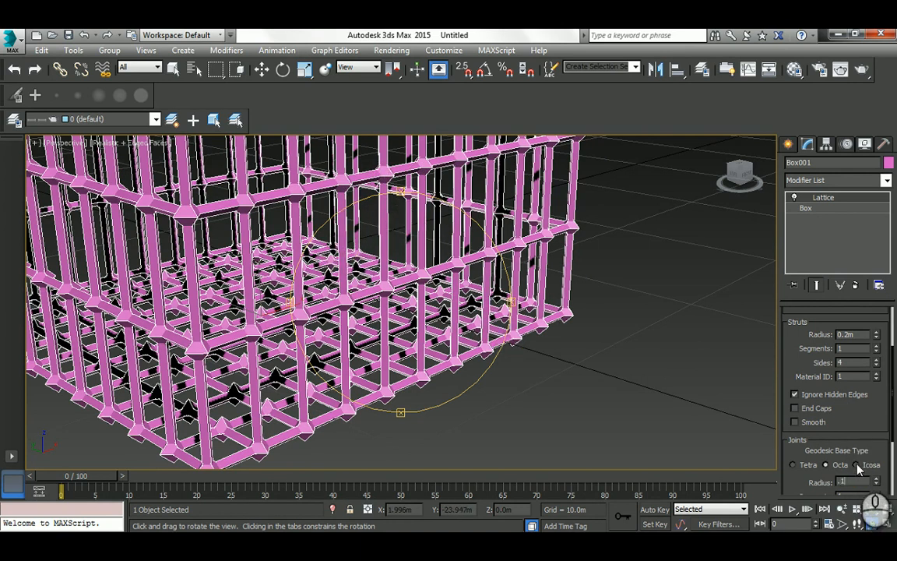
Return the lattice's joint radius and strut radius to 0.1 m each and inspect the thinner frame.
{"action": "left_click_drag", "start_coordinate": [855, 334], "coordinate": [808, 334]}
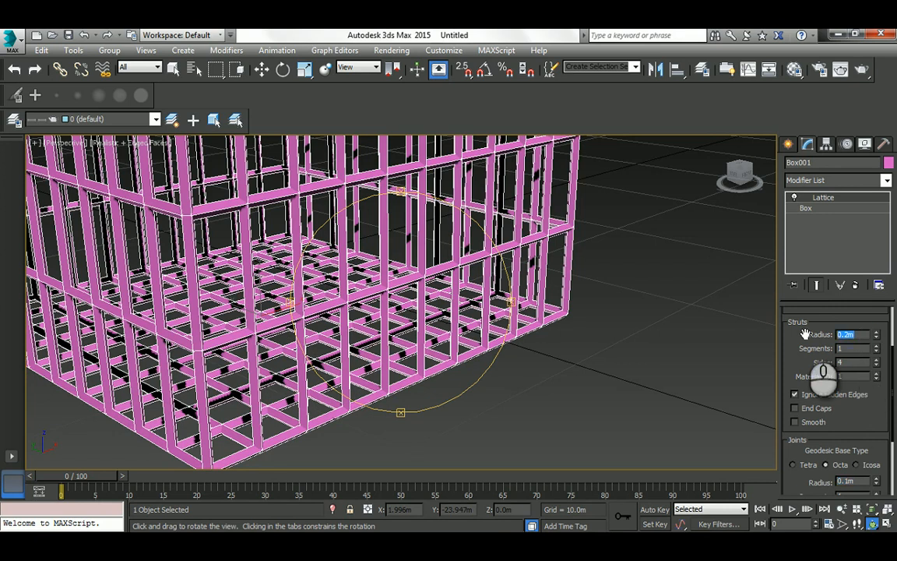
{"action": "left_click_drag", "start_coordinate": [407, 205], "coordinate": [427, 291]}
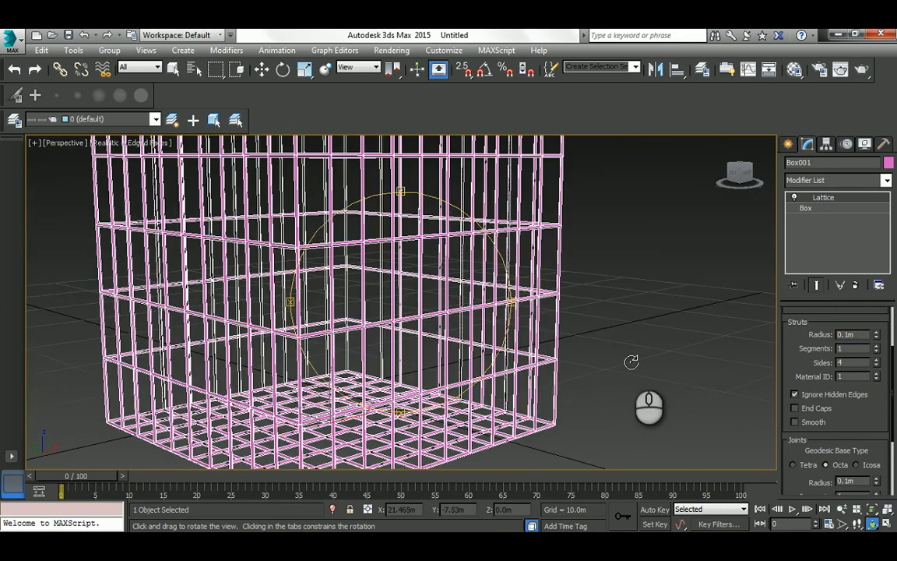
{"action": "right_click", "coordinate": [628, 355]}
{"action": "middle_click_drag", "start_coordinate": [506, 366], "coordinate": [504, 240]}
{"action": "scroll", "coordinate": [436, 387], "scroll_direction": "up", "scroll_amount": 3}
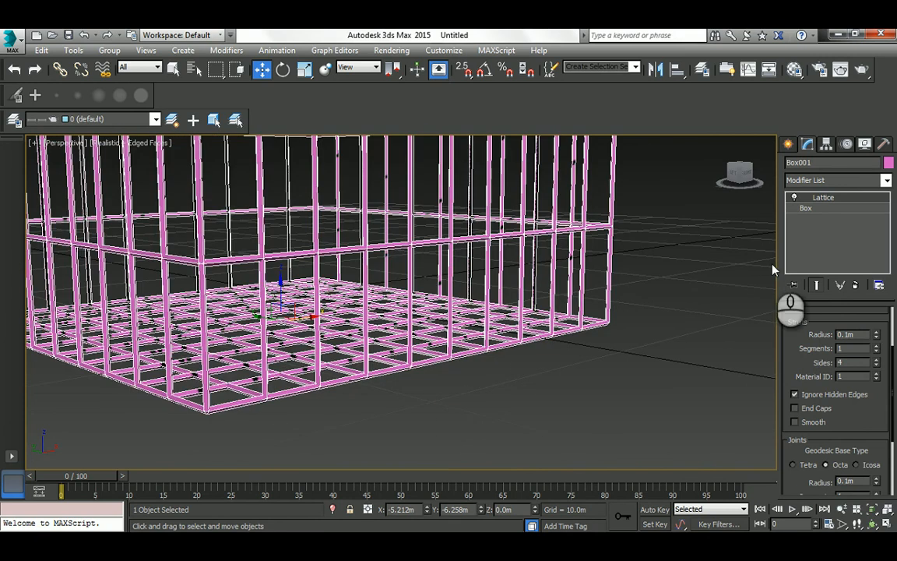
Set the base box's height segments to 60 beneath the Lattice modifier and deselect the object.
{"action": "left_click", "coordinate": [810, 211]}
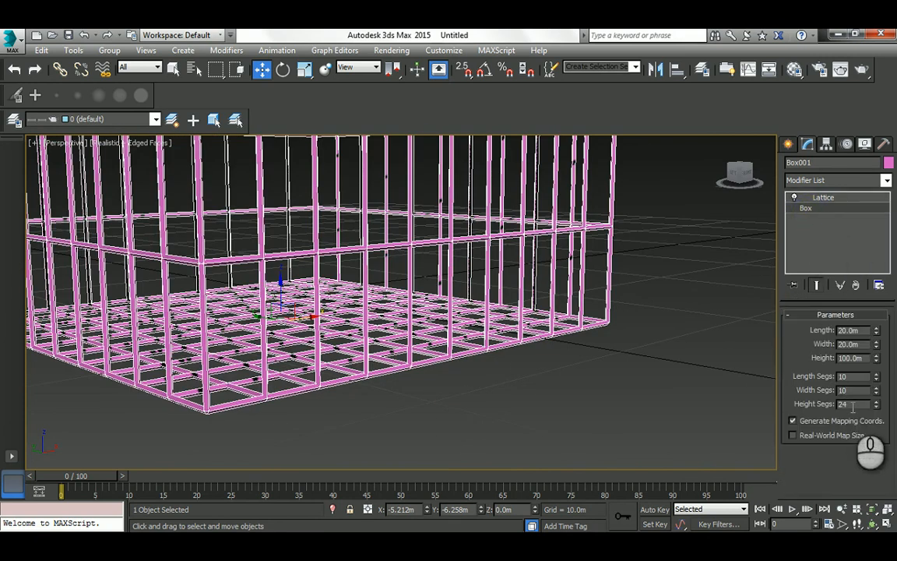
{"action": "left_click_drag", "start_coordinate": [875, 401], "coordinate": [848, 169]}
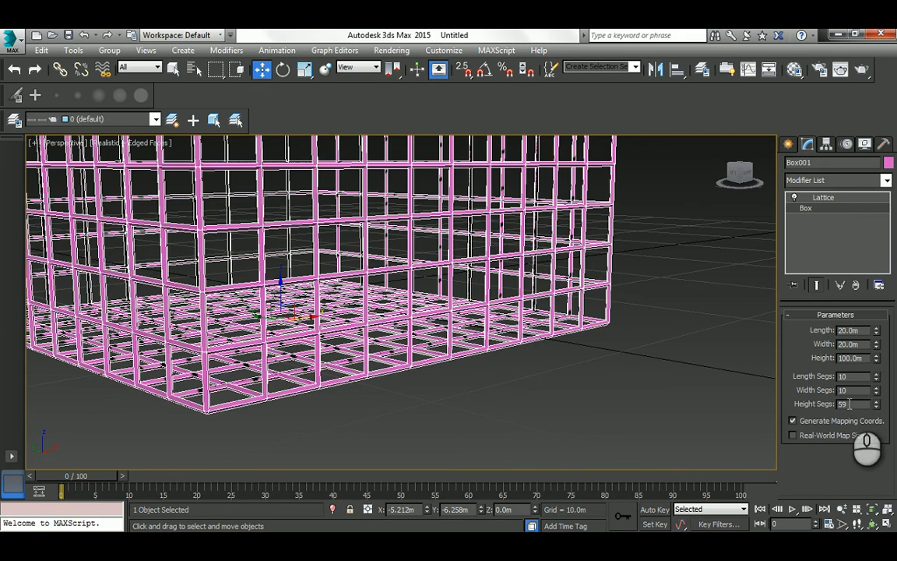
{"action": "double_click", "coordinate": [850, 404]}
{"action": "type", "text": "6"}
{"action": "key", "text": "Return"}
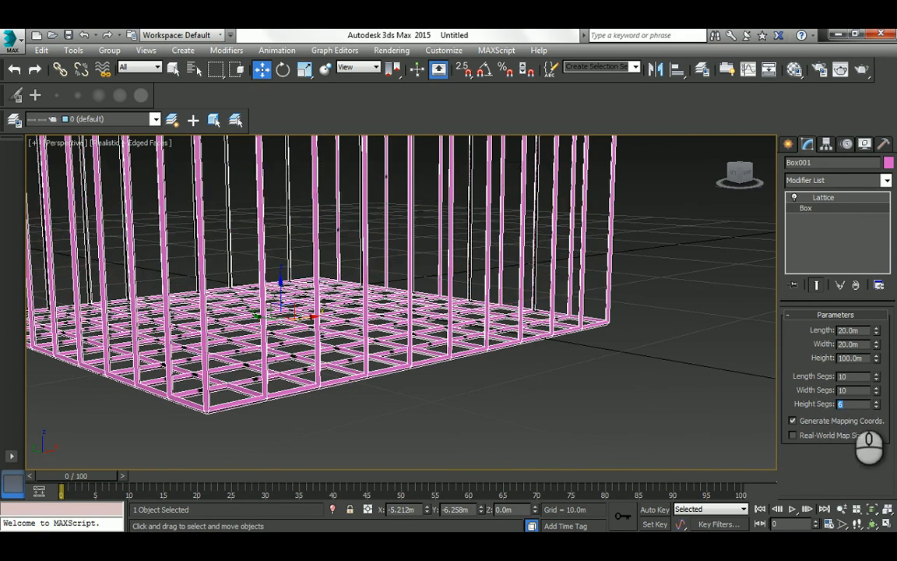
{"action": "key", "text": "Return"}
{"action": "left_click", "coordinate": [655, 365]}
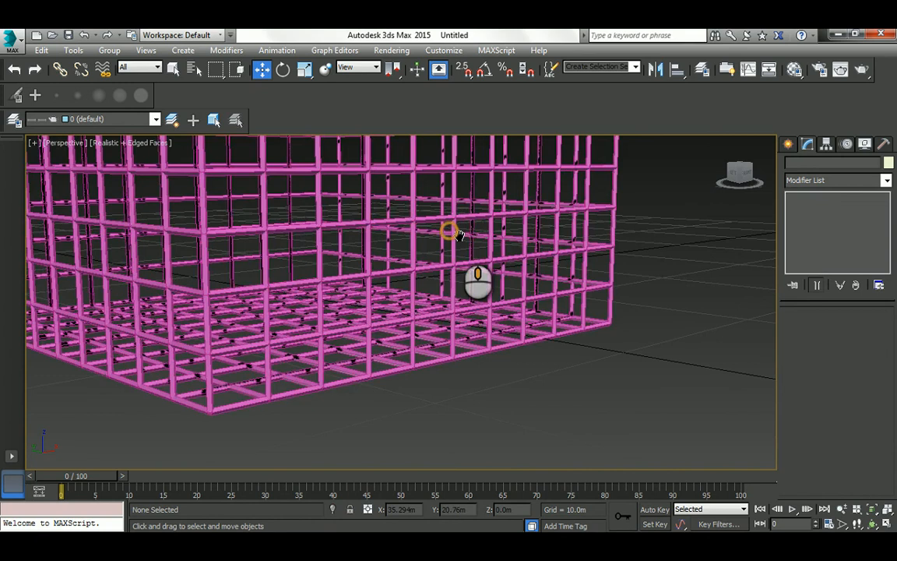
Examine the full height of the lattice tower from a distance and from a higher angle.
{"action": "middle_click_drag", "start_coordinate": [452, 234], "coordinate": [485, 294]}
{"action": "scroll", "coordinate": [484, 294], "scroll_direction": "down", "scroll_amount": 5}
{"action": "middle_click_drag", "start_coordinate": [465, 216], "coordinate": [460, 371]}
{"action": "scroll", "coordinate": [464, 216], "scroll_direction": "down", "scroll_amount": 3}
{"action": "middle_click_drag", "start_coordinate": [448, 191], "coordinate": [440, 301]}
{"action": "scroll", "coordinate": [440, 301], "scroll_direction": "down", "scroll_amount": 3}
{"action": "left_click", "coordinate": [440, 274]}
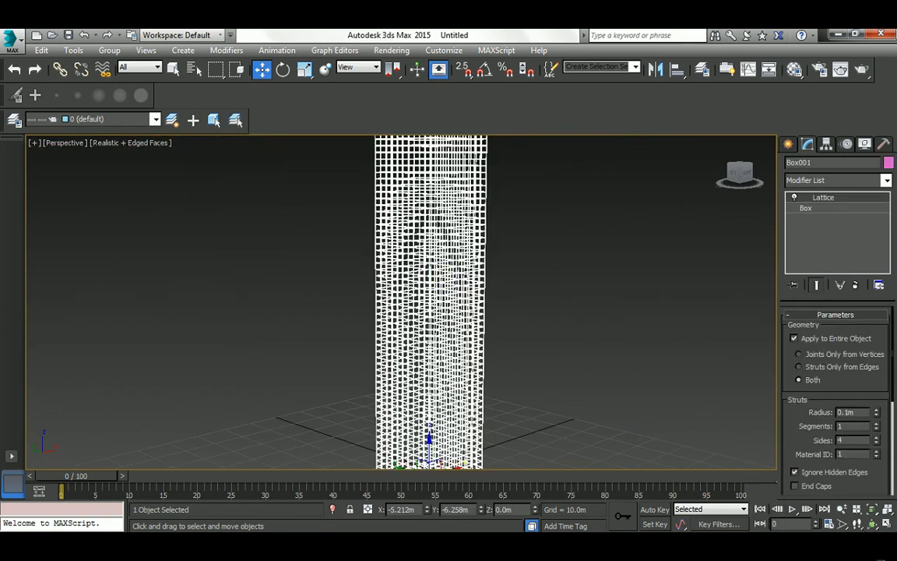
{"action": "left_click", "coordinate": [870, 524]}
{"action": "left_click_drag", "start_coordinate": [394, 256], "coordinate": [425, 273]}
{"action": "right_click", "coordinate": [423, 273]}
{"action": "scroll", "coordinate": [426, 243], "scroll_direction": "down", "scroll_amount": 3}
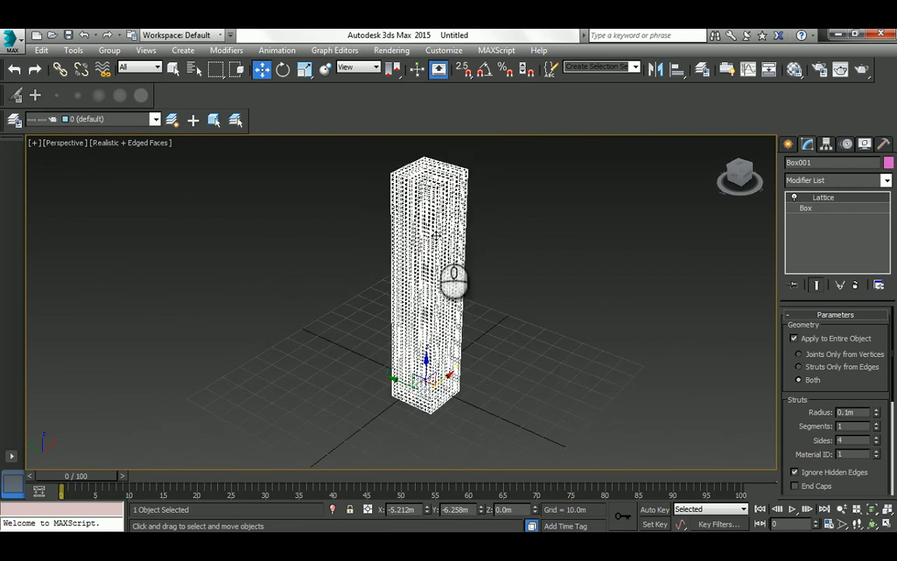
Increase the base box's length segments beneath the Lattice modifier and deselect the object.
{"action": "left_click", "coordinate": [818, 210]}
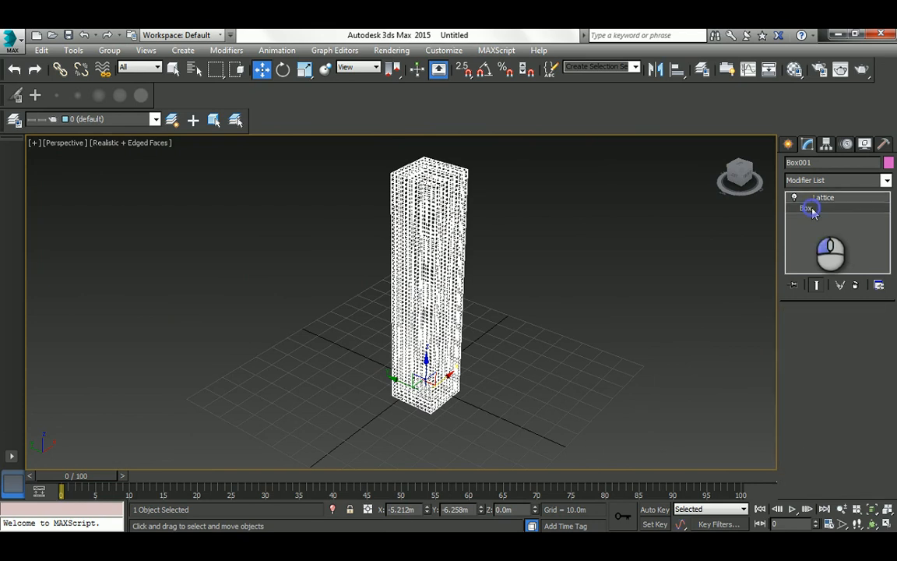
{"action": "scroll", "coordinate": [460, 393], "scroll_direction": "up", "scroll_amount": 5}
{"action": "middle_click_drag", "start_coordinate": [463, 401], "coordinate": [555, 293], "text": "alt"}
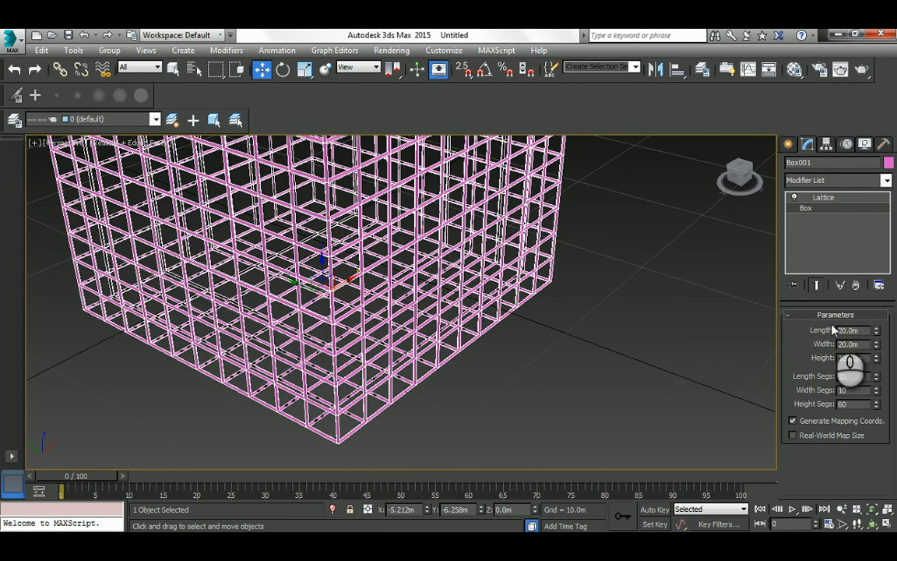
{"action": "left_click_drag", "start_coordinate": [839, 330], "coordinate": [855, 330]}
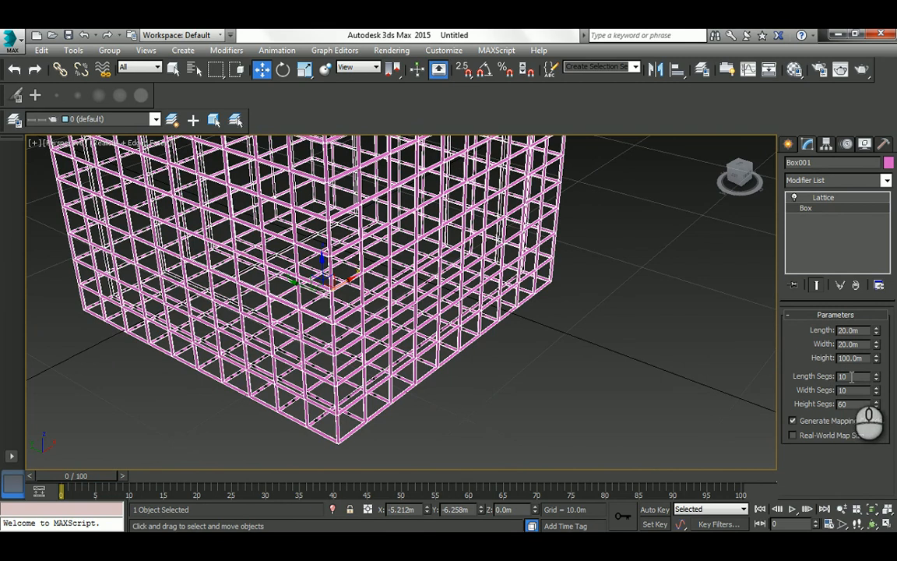
{"action": "left_click_drag", "start_coordinate": [852, 376], "coordinate": [830, 376]}
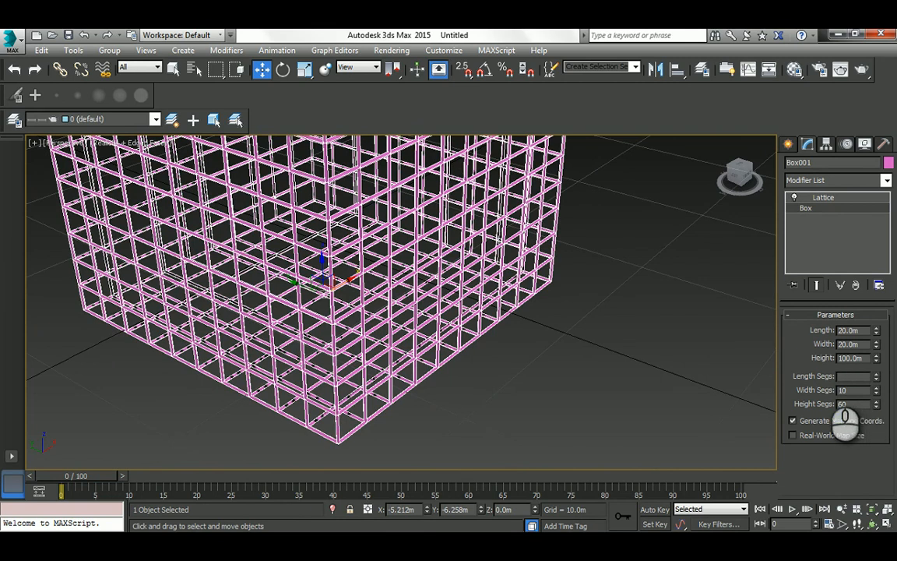
{"action": "left_click", "coordinate": [603, 358]}
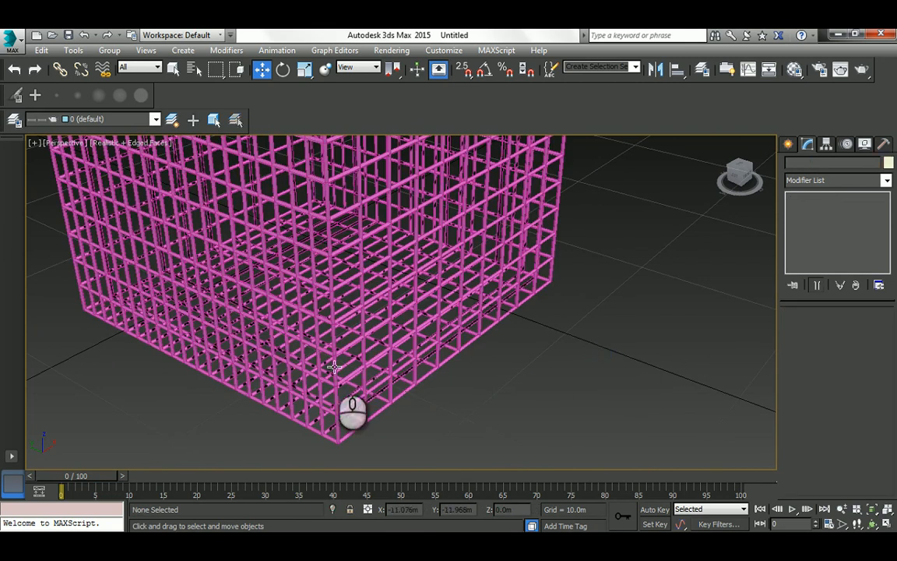
Set the base box's width segments to 20 and height segments to 100 beneath the Lattice modifier, then deselect the object.
{"action": "middle_click_drag", "start_coordinate": [333, 366], "coordinate": [438, 282]}
{"action": "scroll", "coordinate": [403, 364], "scroll_direction": "up", "scroll_amount": 5}
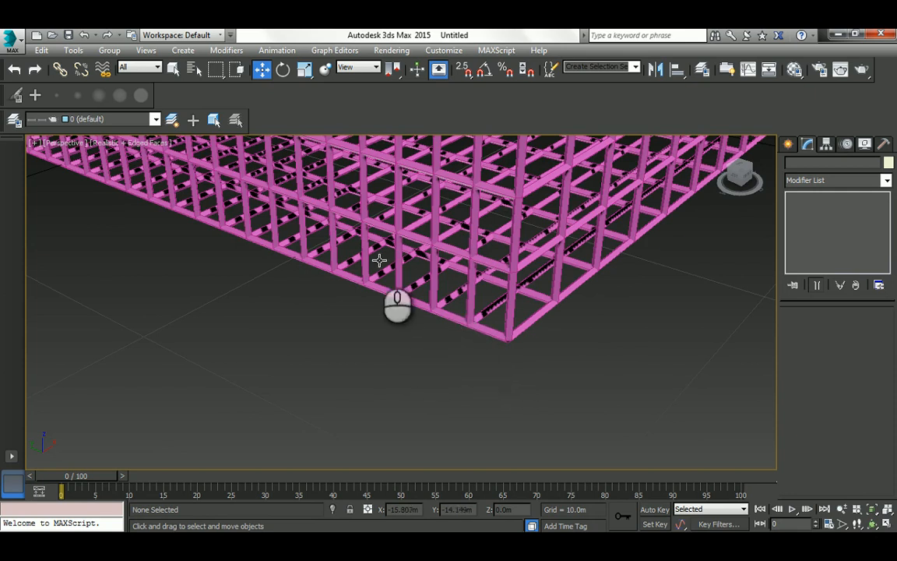
{"action": "middle_click_drag", "start_coordinate": [366, 244], "coordinate": [415, 319]}
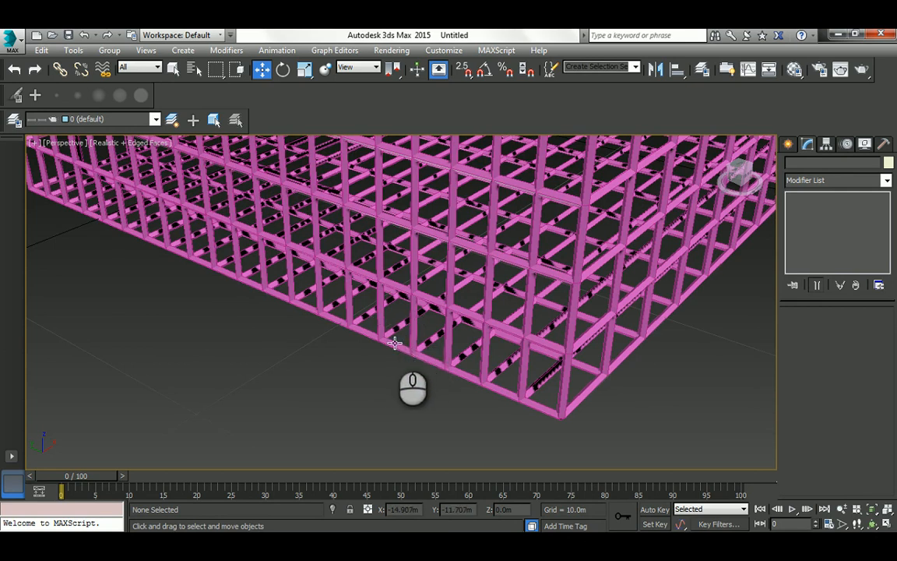
{"action": "left_click", "coordinate": [493, 388]}
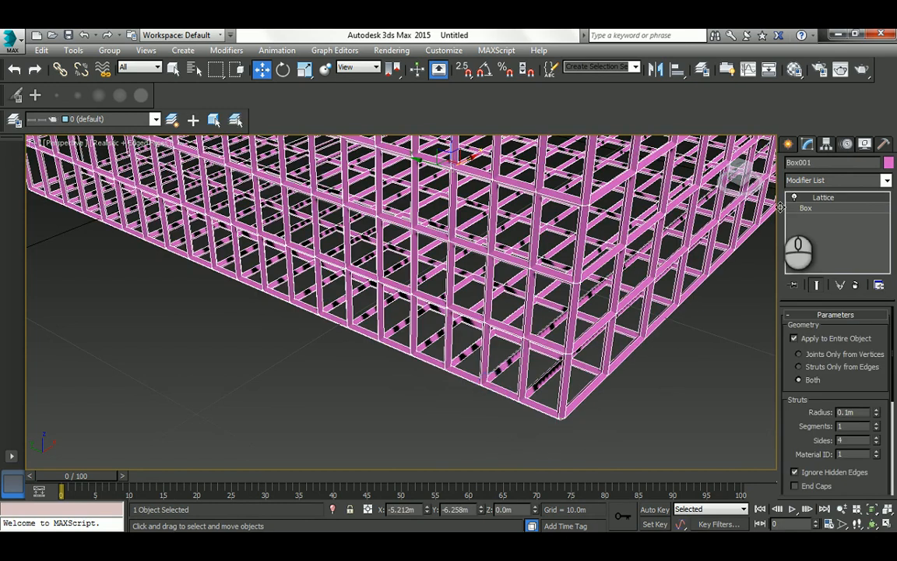
{"action": "left_click", "coordinate": [805, 209]}
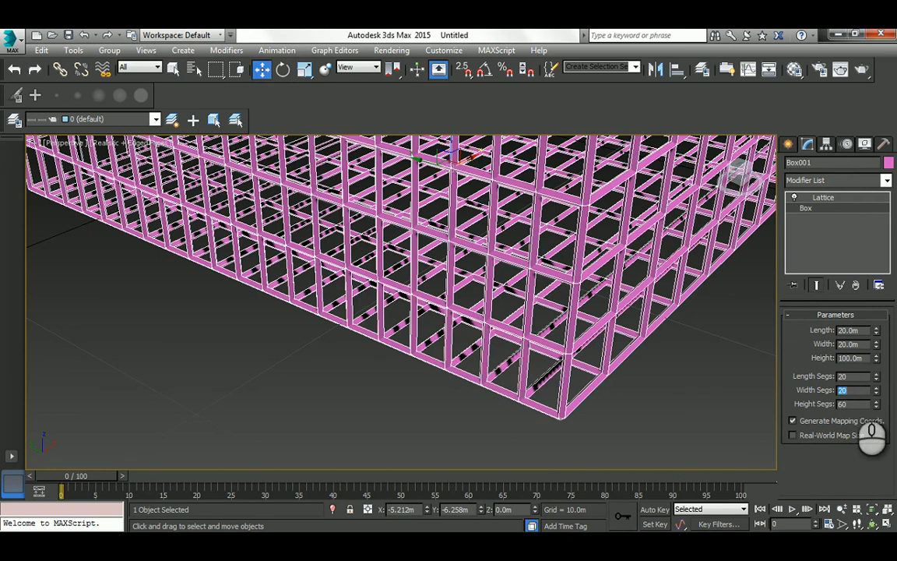
{"action": "left_click", "coordinate": [837, 360]}
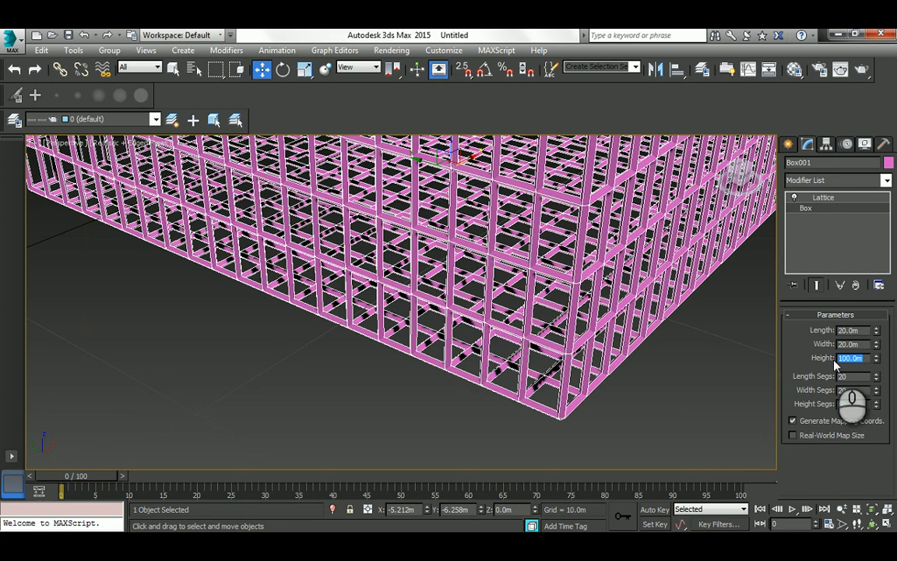
{"action": "left_click", "coordinate": [851, 404]}
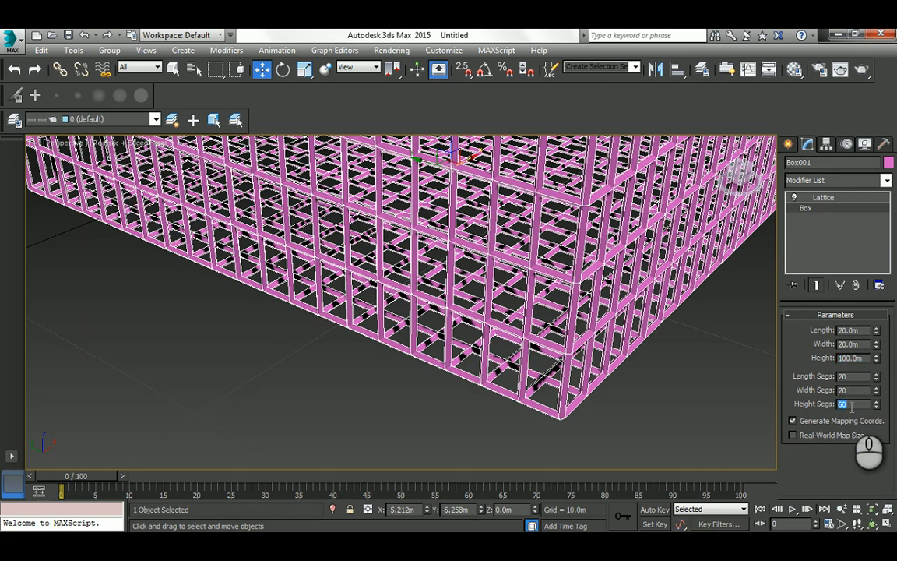
{"action": "key", "text": "Return"}
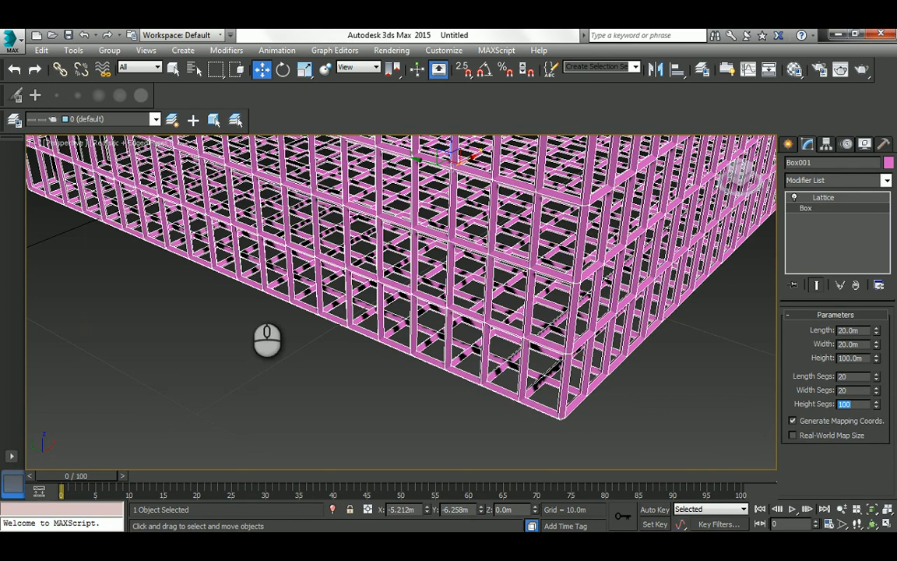
{"action": "left_click", "coordinate": [392, 327]}
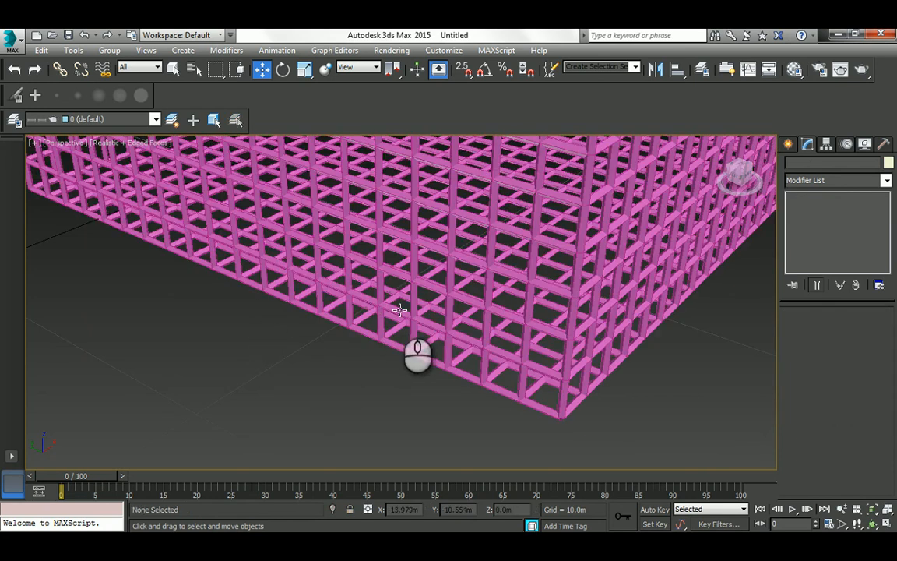
Set the base box's length and width segments to 10 each and its height segments to 50, then deselect the tower.
{"action": "scroll", "coordinate": [427, 307], "scroll_direction": "down", "scroll_amount": 8}
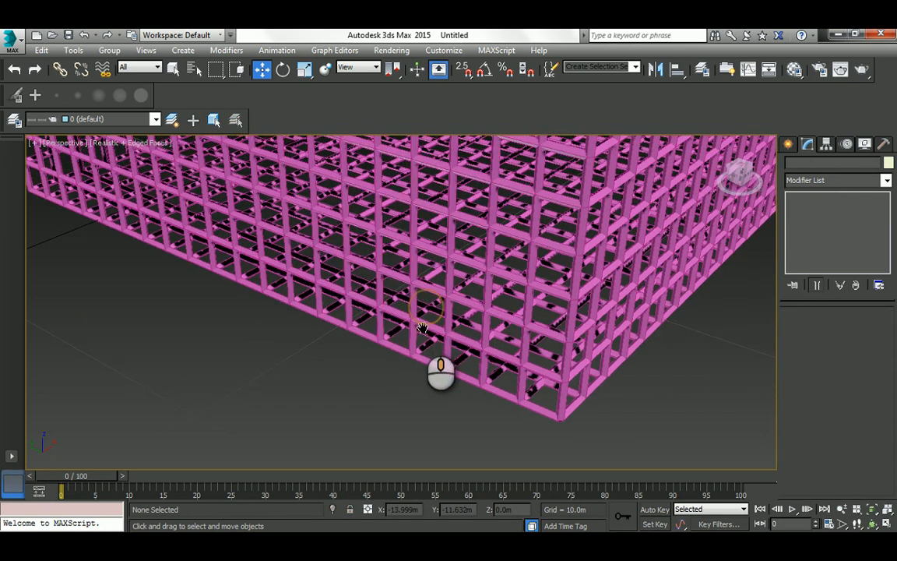
{"action": "middle_click_drag", "start_coordinate": [393, 264], "coordinate": [361, 443]}
{"action": "scroll", "coordinate": [388, 288], "scroll_direction": "down", "scroll_amount": 8}
{"action": "left_click", "coordinate": [389, 285]}
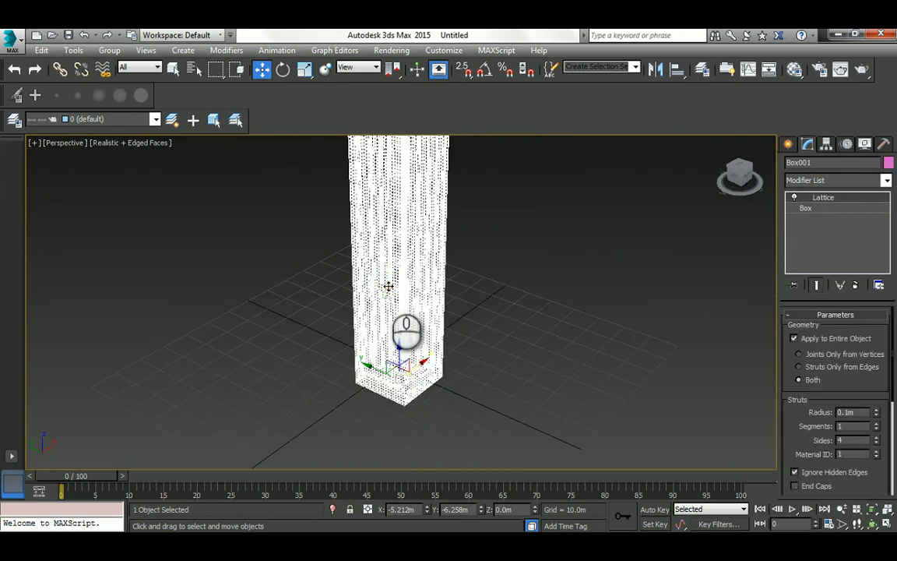
{"action": "middle_click_drag", "start_coordinate": [389, 290], "coordinate": [393, 416], "text": "alt"}
{"action": "scroll", "coordinate": [394, 415], "scroll_direction": "up", "scroll_amount": 4}
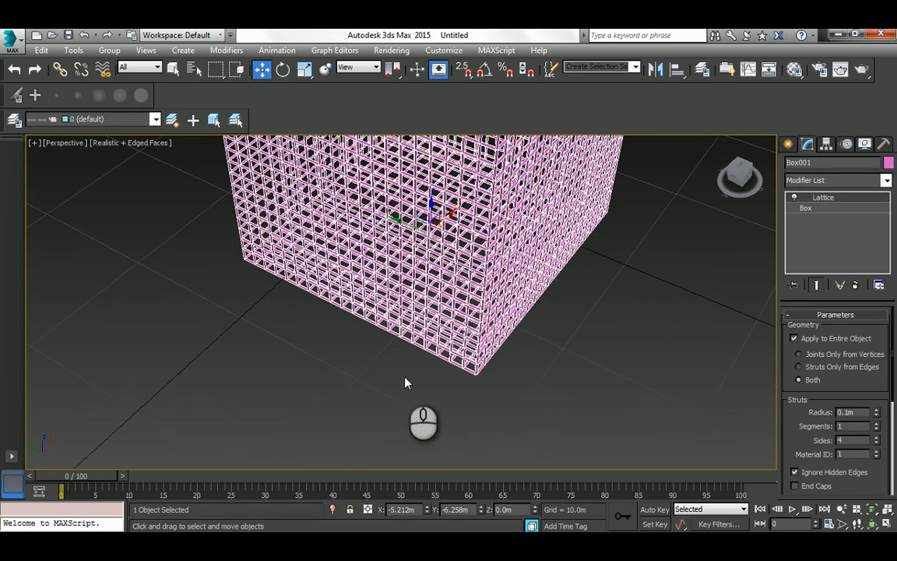
{"action": "left_click", "coordinate": [804, 210]}
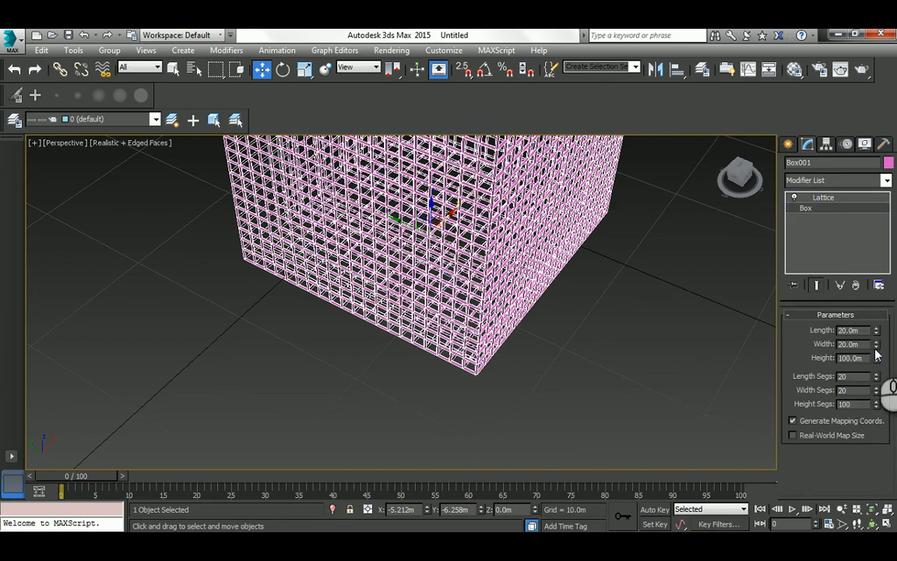
{"action": "left_click", "coordinate": [855, 376]}
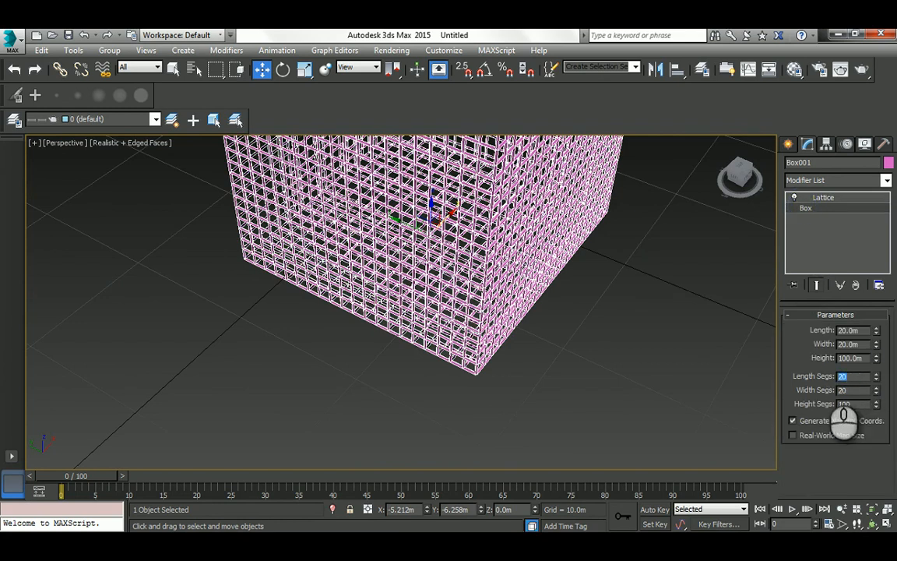
{"action": "type", "text": "10"}
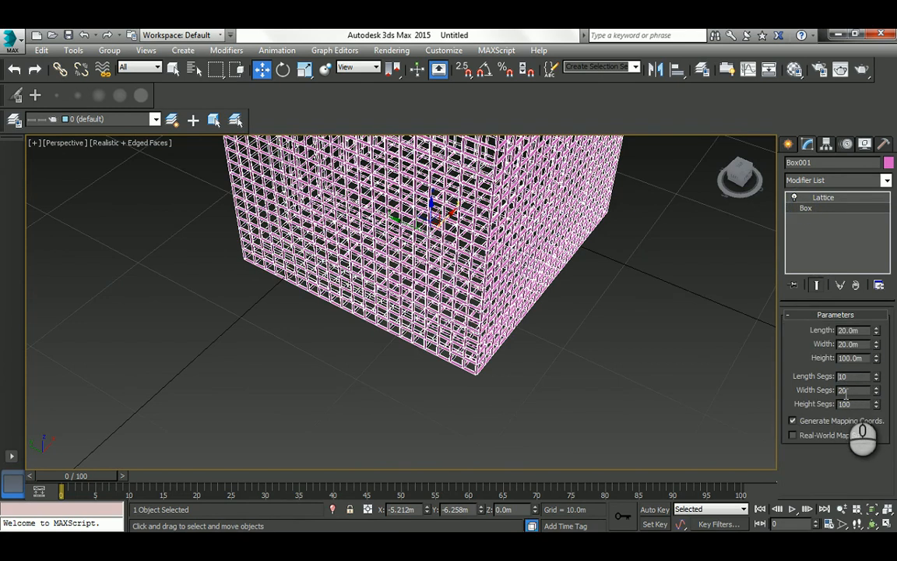
{"action": "left_click", "coordinate": [845, 390]}
{"action": "type", "text": "10"}
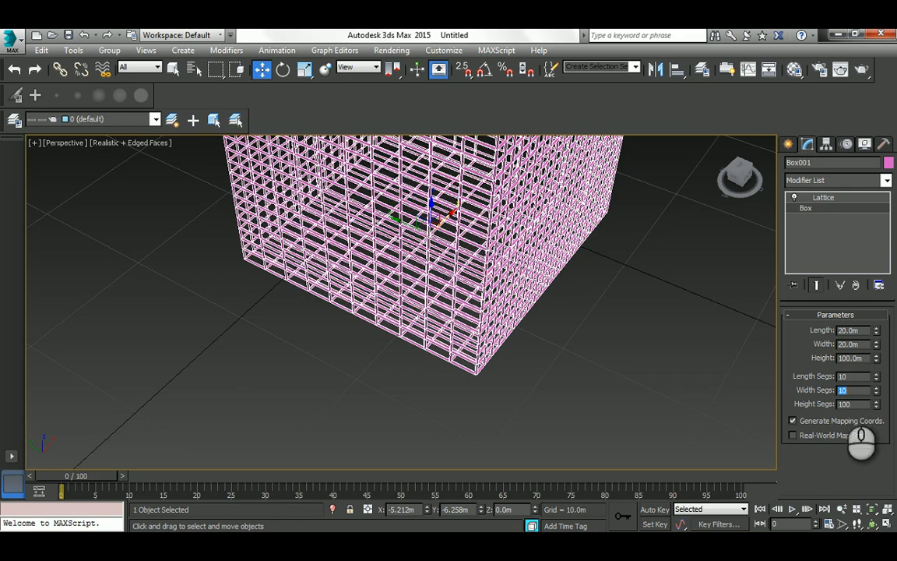
{"action": "type", "text": "50"}
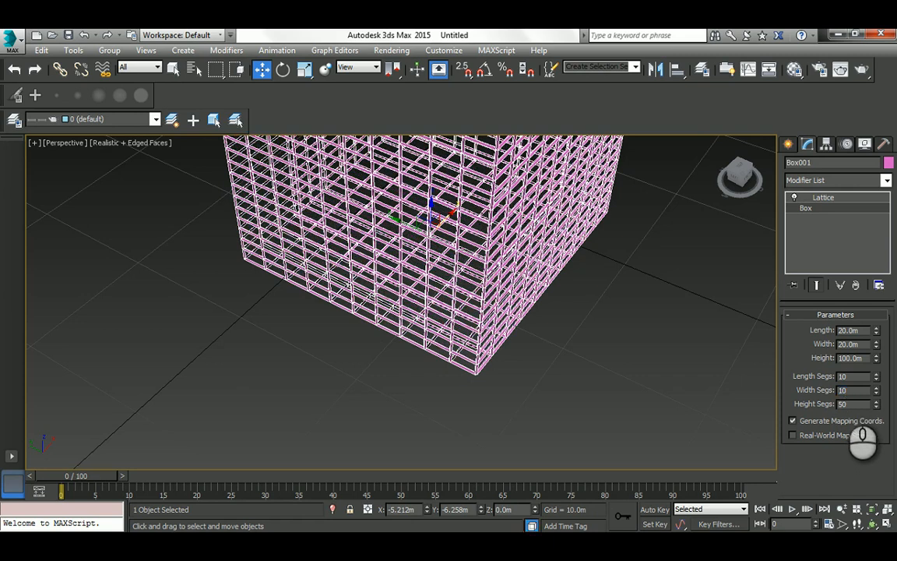
{"action": "left_click", "coordinate": [635, 304]}
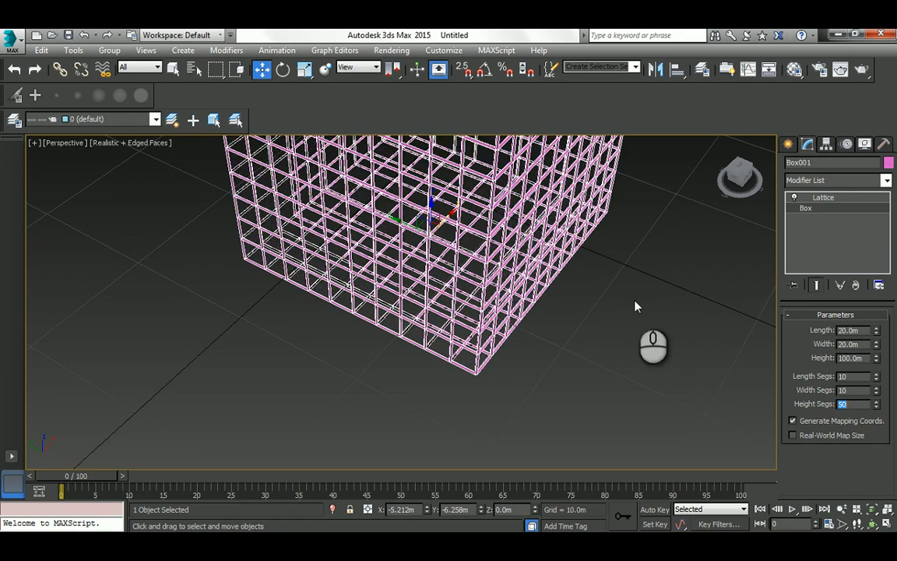
Change the lattice tower's object color to the pale pink basic color and deselect it.
{"action": "left_click", "coordinate": [872, 523]}
{"action": "left_click_drag", "start_coordinate": [441, 309], "coordinate": [440, 273]}
{"action": "right_click", "coordinate": [434, 266]}
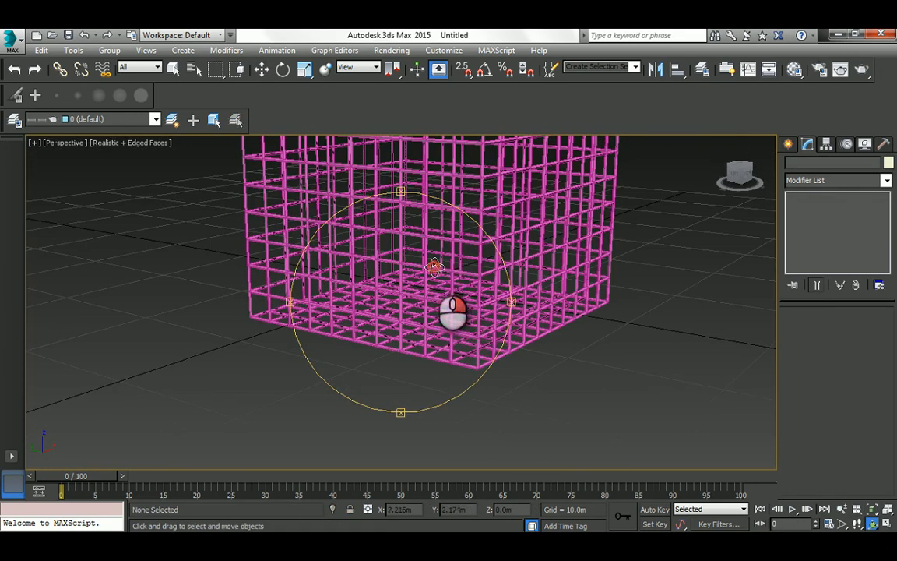
{"action": "mouse_move", "coordinate": [396, 227]}
{"action": "middle_mouse_down"}
{"action": "mouse_move", "coordinate": [404, 252]}
{"action": "mouse_move", "coordinate": [401, 242]}
{"action": "middle_mouse_up"}
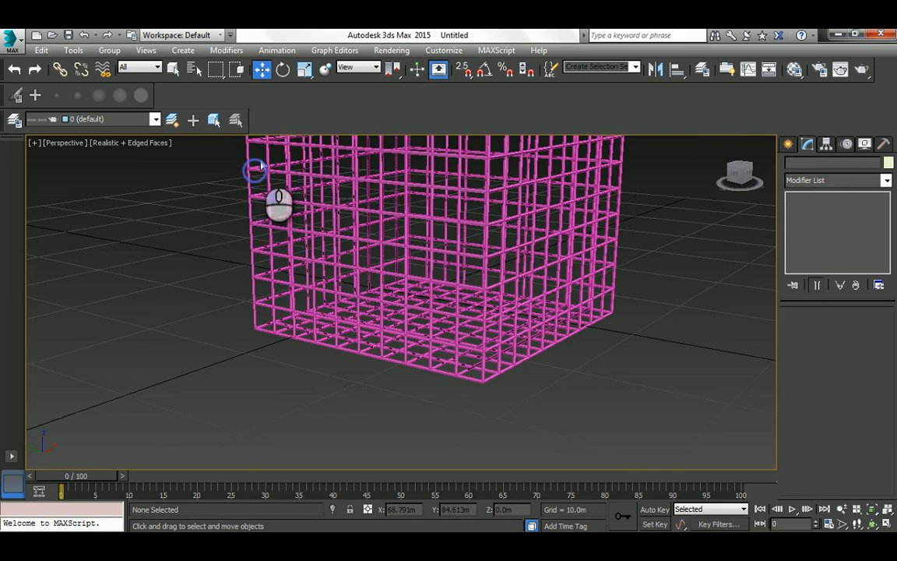
{"action": "scroll", "coordinate": [256, 163], "scroll_direction": "up", "scroll_amount": 4}
{"action": "left_click", "coordinate": [265, 197]}
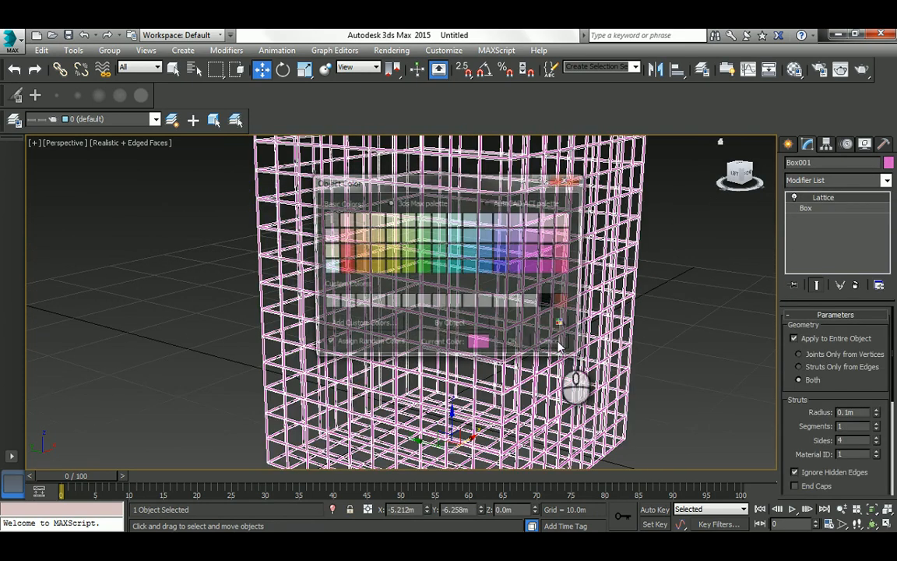
{"action": "left_click", "coordinate": [328, 235]}
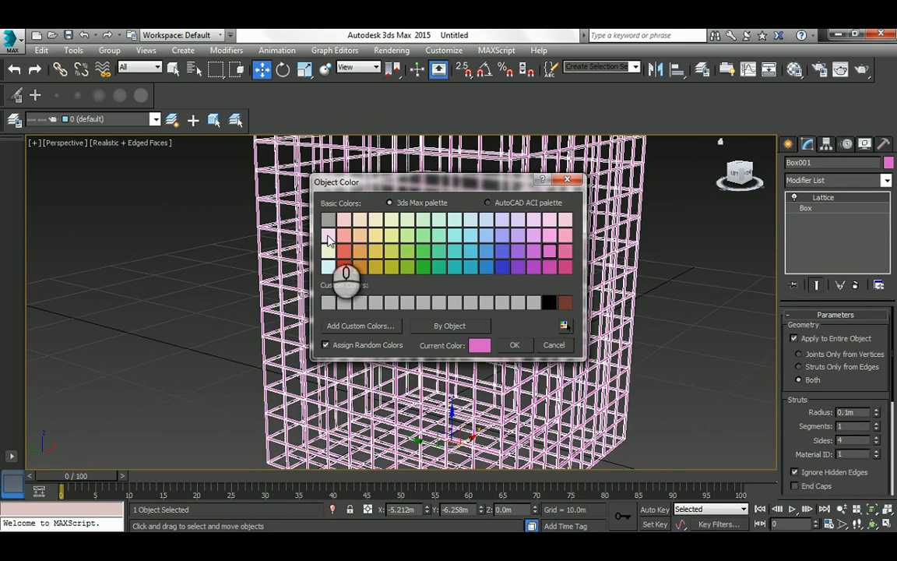
{"action": "left_click", "coordinate": [514, 344]}
{"action": "left_click", "coordinate": [696, 343]}
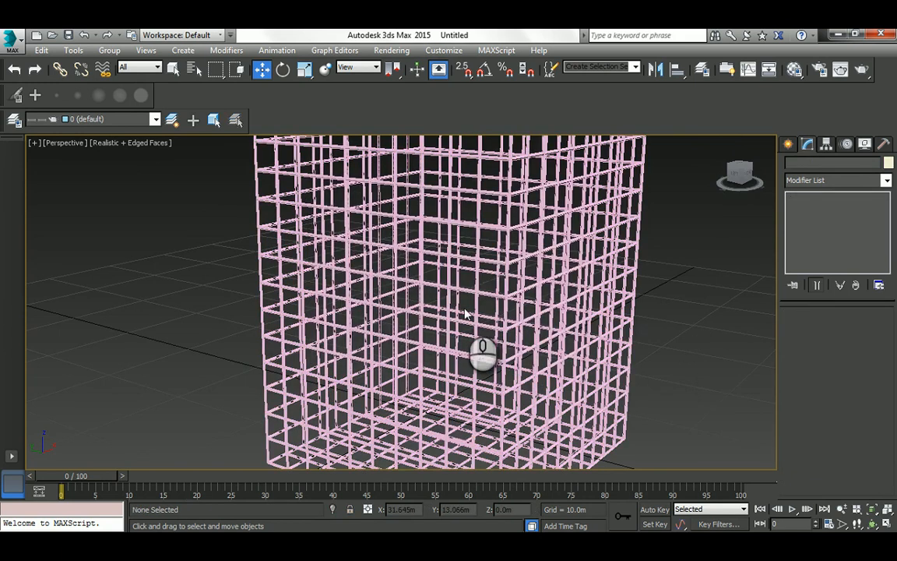
Clone the lattice tower in place as a copy and remove the Lattice modifier from the clone to leave a solid box.
{"action": "scroll", "coordinate": [454, 311], "scroll_direction": "down", "scroll_amount": 3}
{"action": "scroll", "coordinate": [360, 217], "scroll_direction": "up", "scroll_amount": 1}
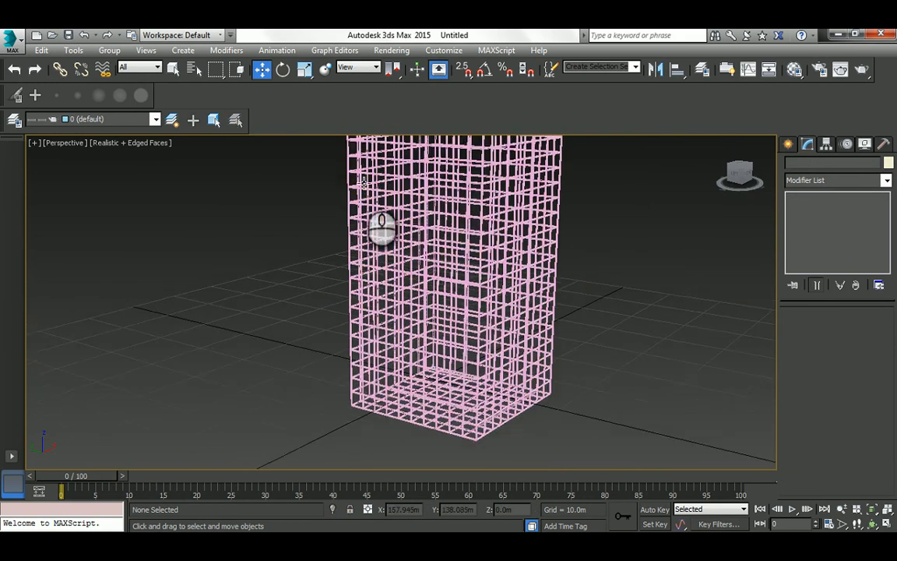
{"action": "left_click", "coordinate": [358, 175]}
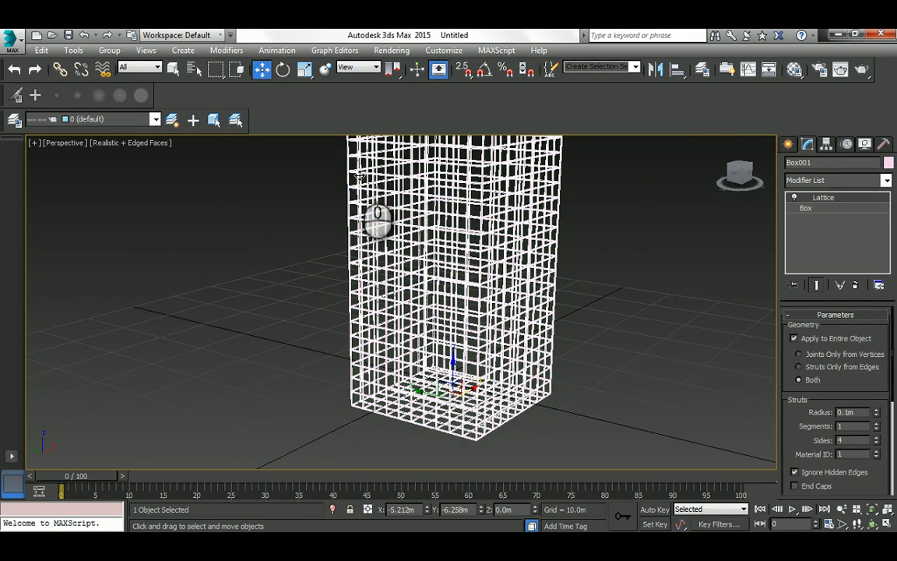
{"action": "key", "text": "ctrl+v"}
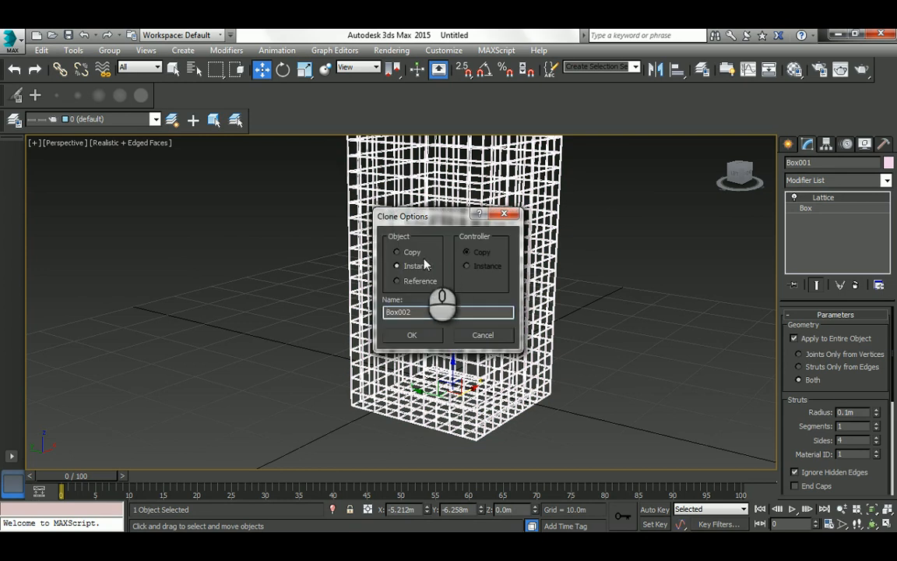
{"action": "left_click", "coordinate": [412, 334]}
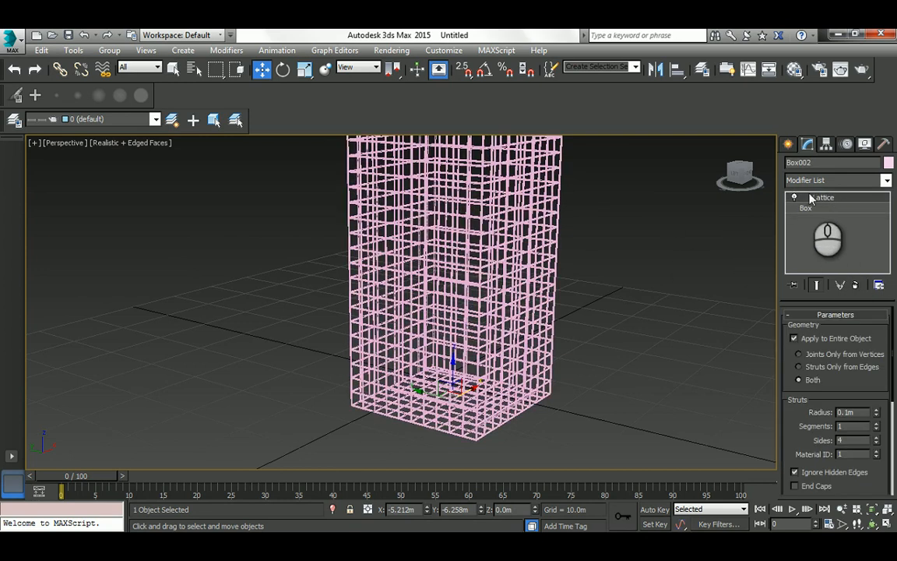
{"action": "left_click", "coordinate": [854, 285]}
{"action": "left_click", "coordinate": [630, 237]}
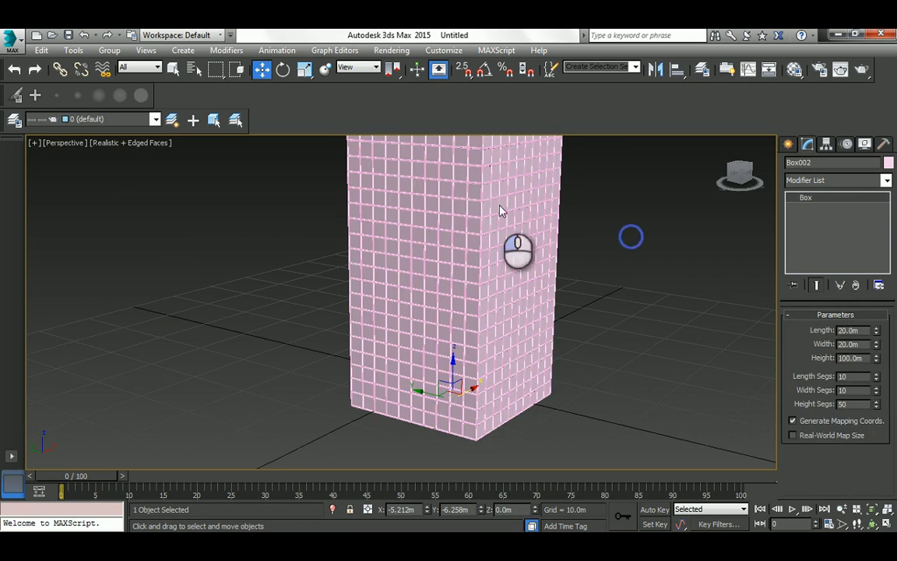
Change the solid inner box's object color to dark blue and deselect it.
{"action": "scroll", "coordinate": [467, 206], "scroll_direction": "up", "scroll_amount": 5}
{"action": "middle_click_drag", "start_coordinate": [446, 211], "coordinate": [383, 208], "text": "alt"}
{"action": "left_click", "coordinate": [382, 201]}
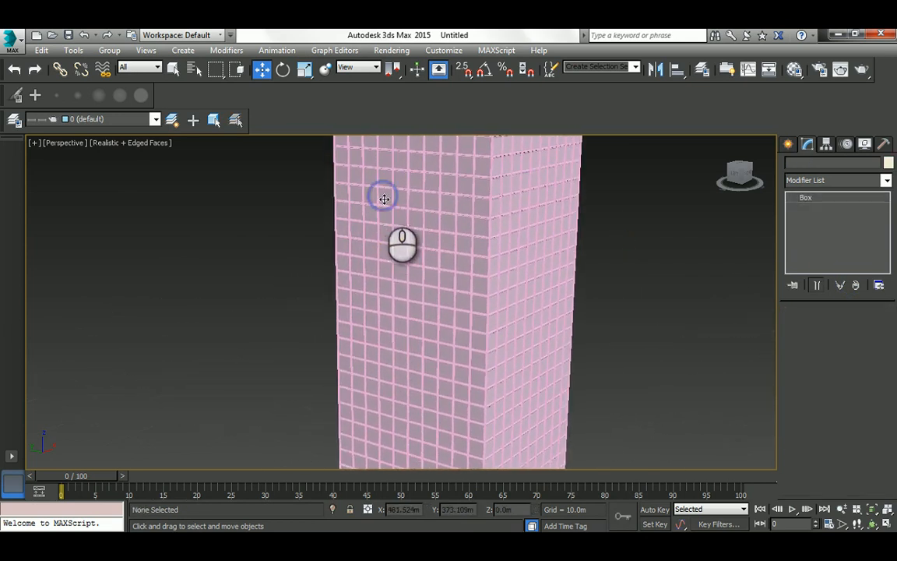
{"action": "left_click", "coordinate": [889, 162]}
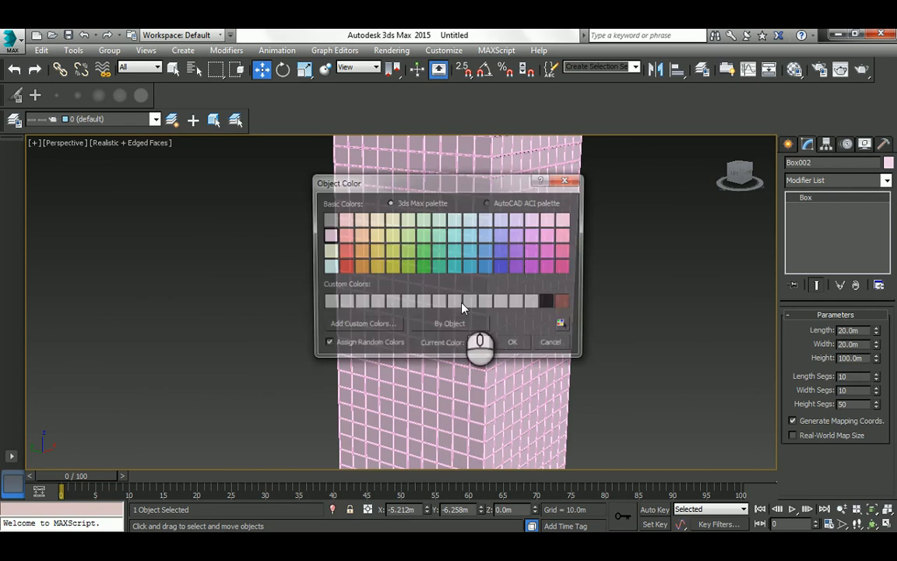
{"action": "left_click", "coordinate": [502, 266]}
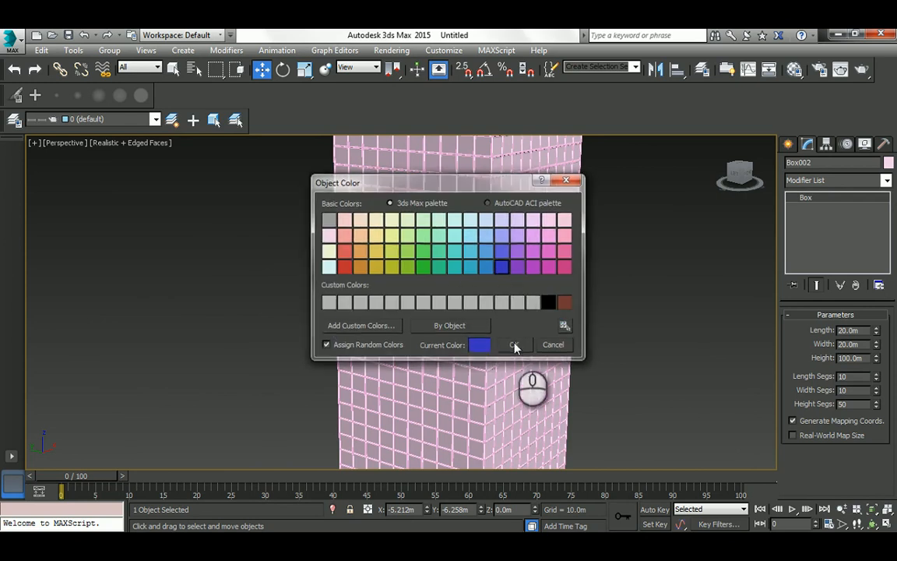
{"action": "left_click", "coordinate": [514, 344]}
{"action": "left_click", "coordinate": [638, 302]}
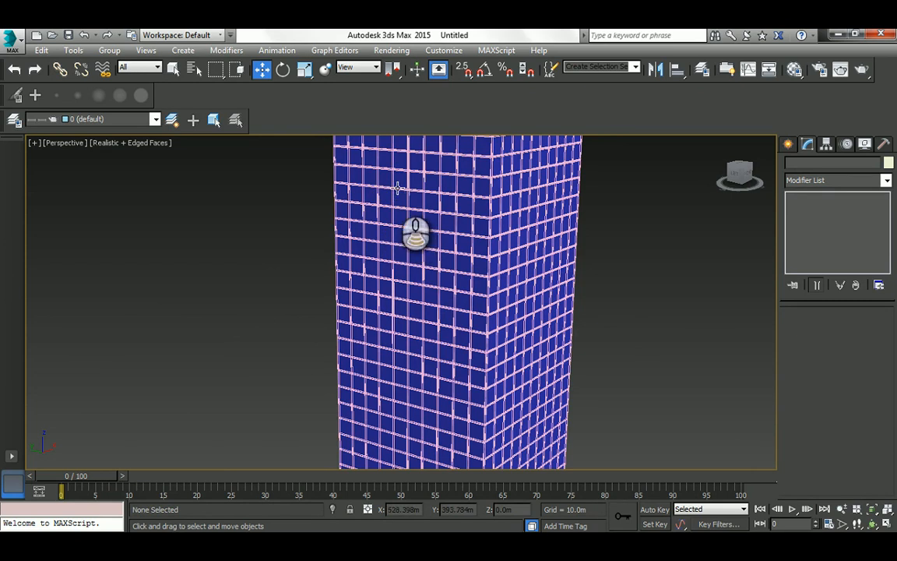
Examine the blue tower with its pale pink lattice from a distance and close up near the base.
{"action": "scroll", "coordinate": [397, 188], "scroll_direction": "down", "scroll_amount": 5}
{"action": "scroll", "coordinate": [423, 260], "scroll_direction": "up", "scroll_amount": 3}
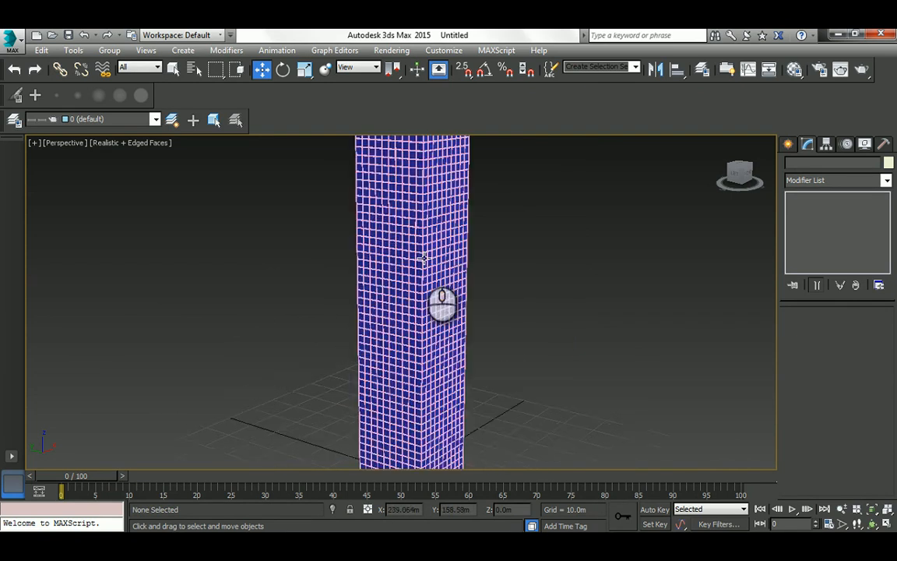
{"action": "left_click", "coordinate": [840, 509]}
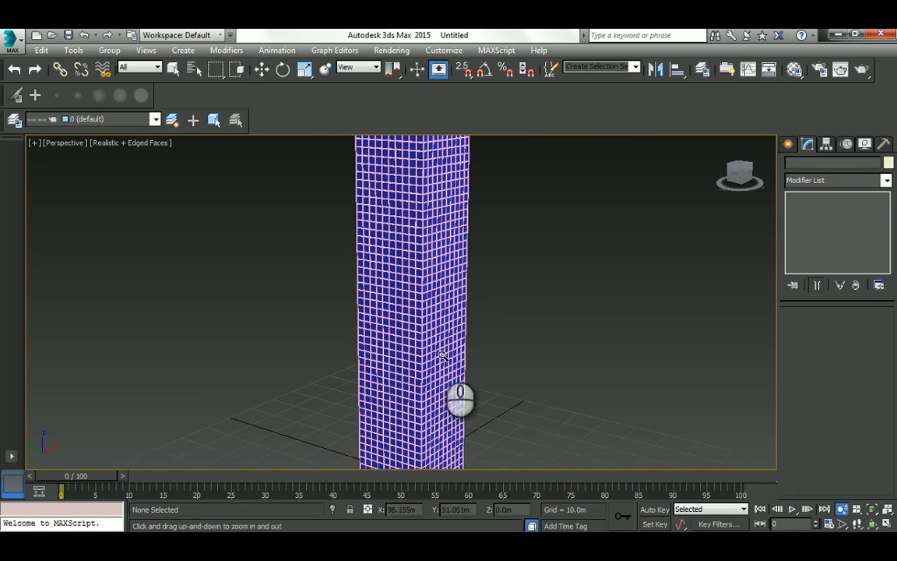
{"action": "mouse_move", "coordinate": [441, 355]}
{"action": "left_mouse_down"}
{"action": "mouse_move", "coordinate": [444, 256]}
{"action": "mouse_move", "coordinate": [405, 409]}
{"action": "mouse_move", "coordinate": [427, 402]}
{"action": "mouse_move", "coordinate": [427, 372]}
{"action": "mouse_move", "coordinate": [436, 366]}
{"action": "left_mouse_up"}
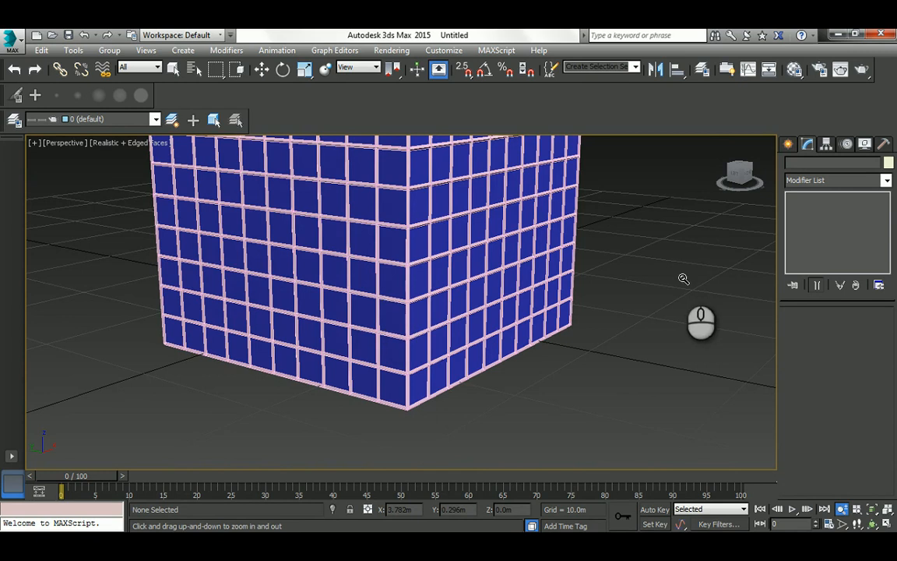
{"action": "left_click_drag", "start_coordinate": [455, 242], "coordinate": [464, 337]}
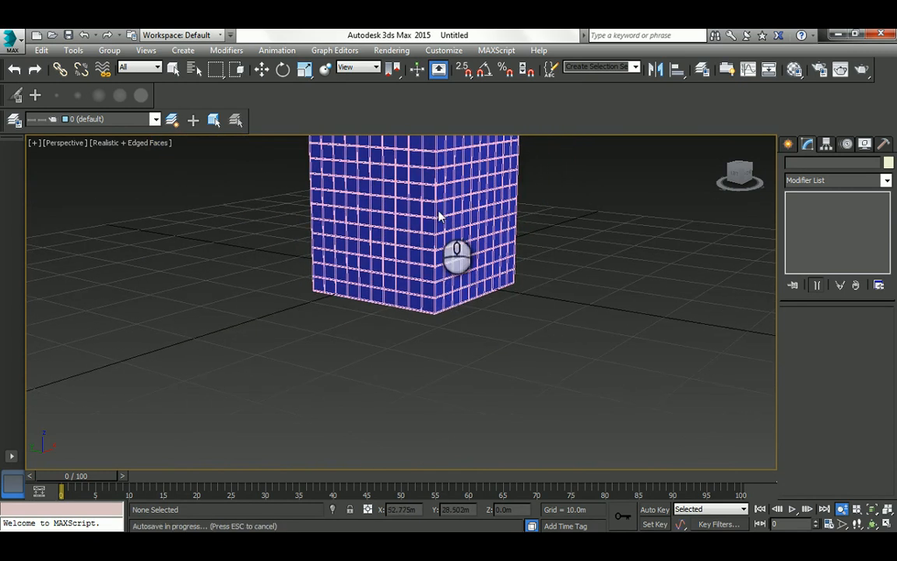
Delete the solid blue inner box, leaving only the pale pink lattice tower.
{"action": "middle_click_drag", "start_coordinate": [439, 210], "coordinate": [435, 369]}
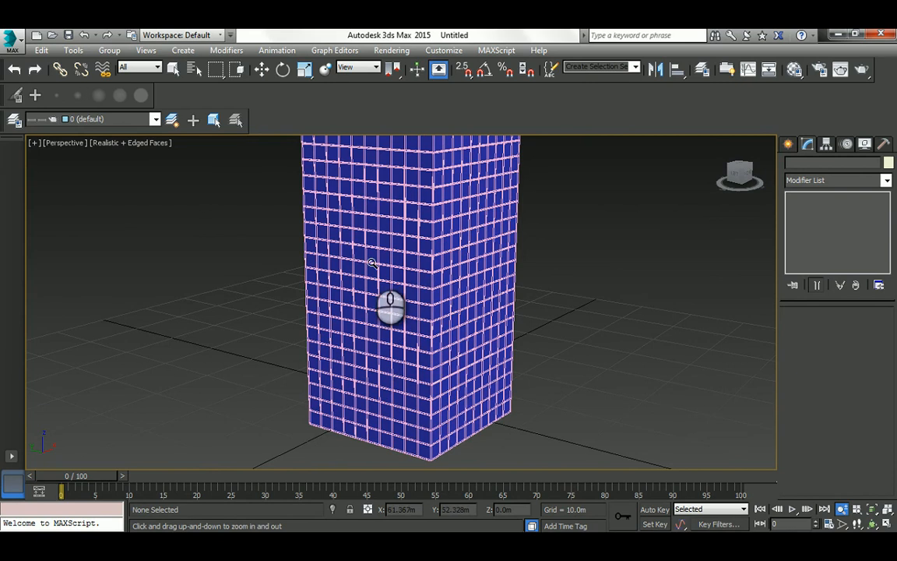
{"action": "right_click", "coordinate": [254, 224]}
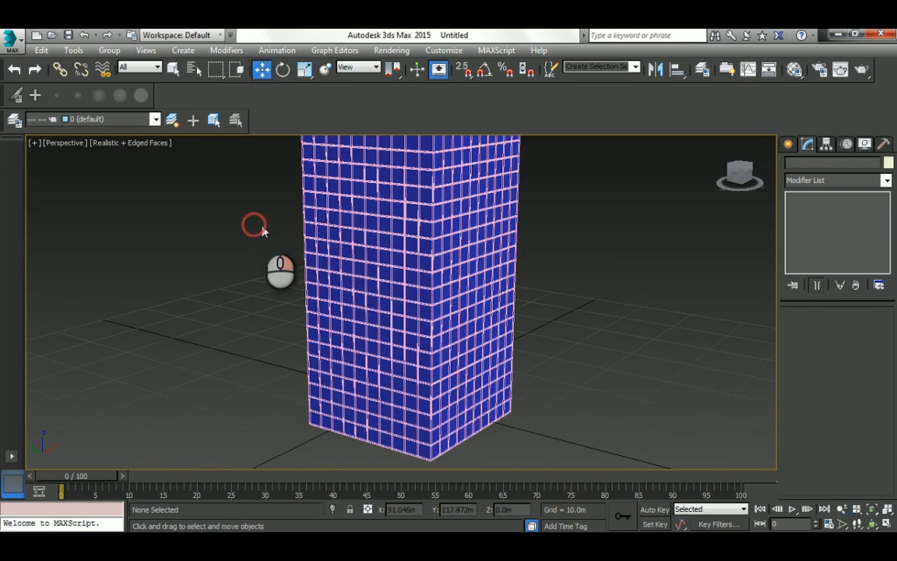
{"action": "left_click", "coordinate": [304, 213]}
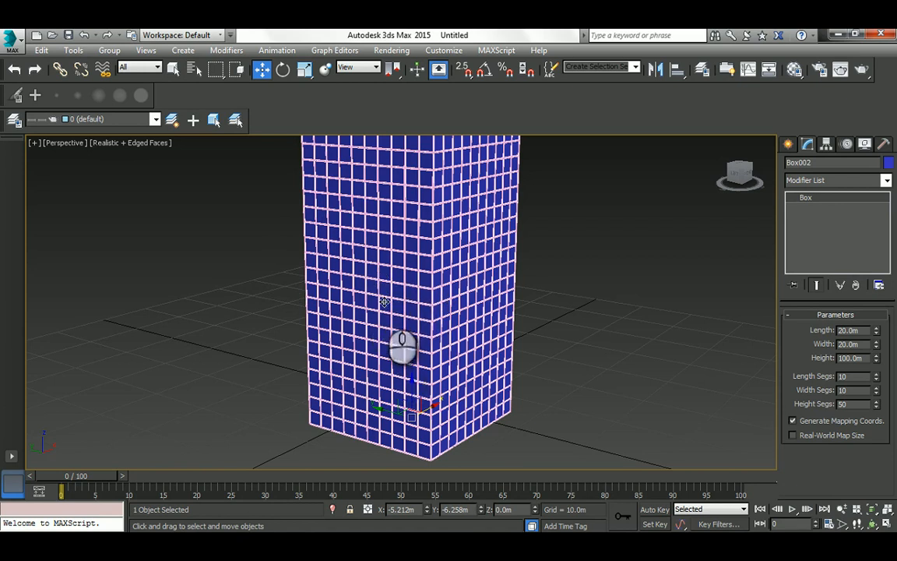
{"action": "scroll", "coordinate": [384, 301], "scroll_direction": "down", "scroll_amount": 7}
{"action": "middle_click_drag", "start_coordinate": [389, 218], "coordinate": [392, 192]}
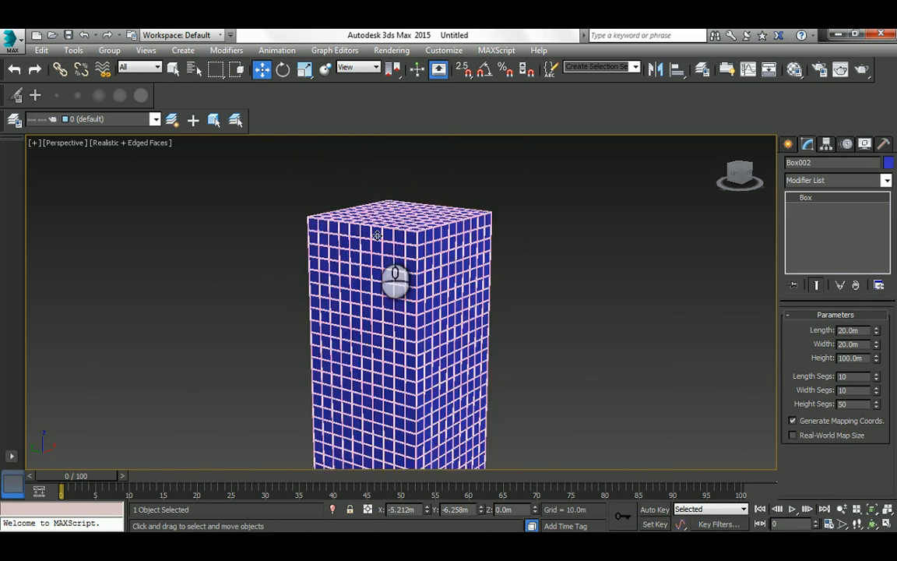
{"action": "left_click", "coordinate": [267, 221]}
{"action": "left_click", "coordinate": [351, 270]}
{"action": "key", "text": "Delete"}
Add a Taper modifier to the lattice tower and narrow it moderately toward its upper end along Z.
{"action": "middle_click_drag", "start_coordinate": [330, 241], "coordinate": [329, 211]}
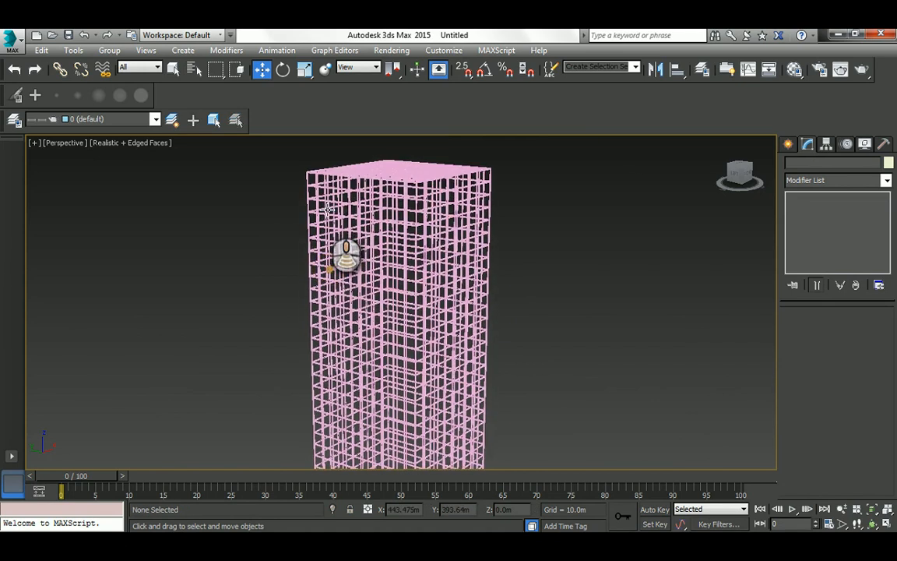
{"action": "scroll", "coordinate": [328, 210], "scroll_direction": "down", "scroll_amount": 5}
{"action": "left_click", "coordinate": [353, 251]}
{"action": "left_click", "coordinate": [812, 181]}
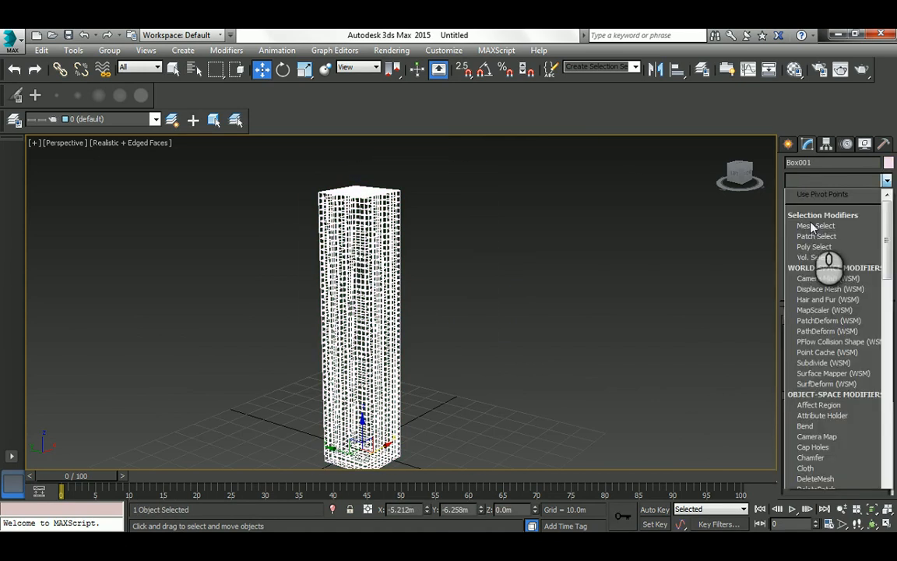
{"action": "key", "text": "t"}
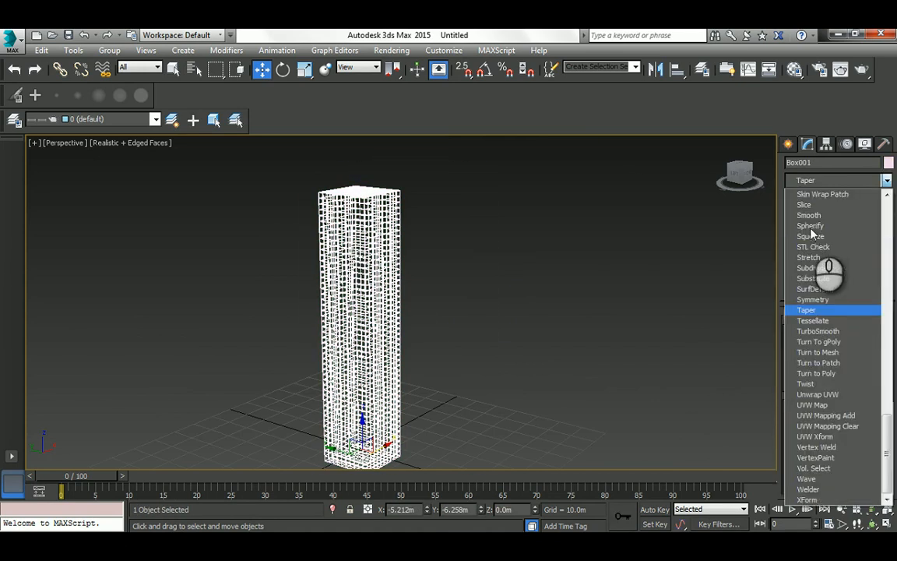
{"action": "left_click", "coordinate": [808, 312]}
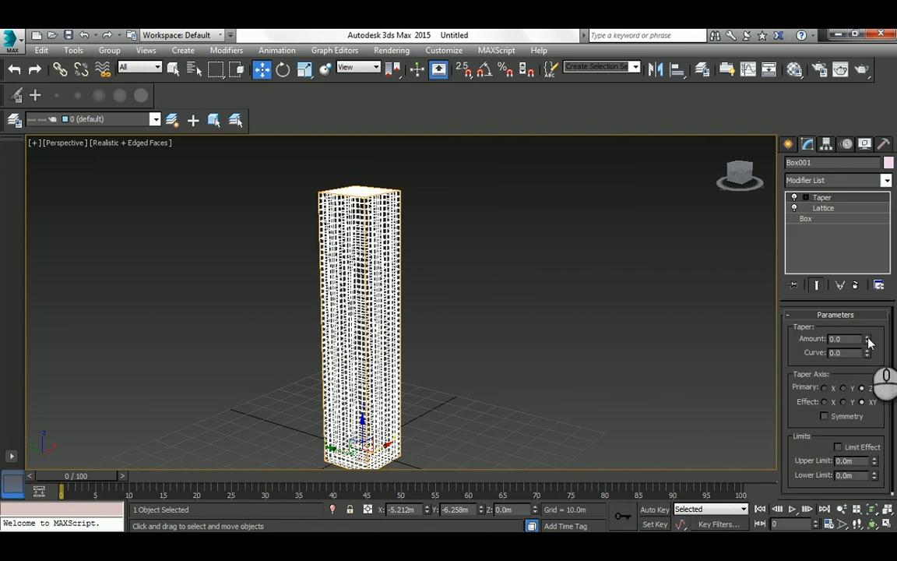
{"action": "left_click_drag", "start_coordinate": [865, 336], "coordinate": [860, 307]}
Add a Twist modifier to the tapered lattice tower with an angle of 149.5 about Z and deselect the tower.
{"action": "left_click", "coordinate": [821, 181]}
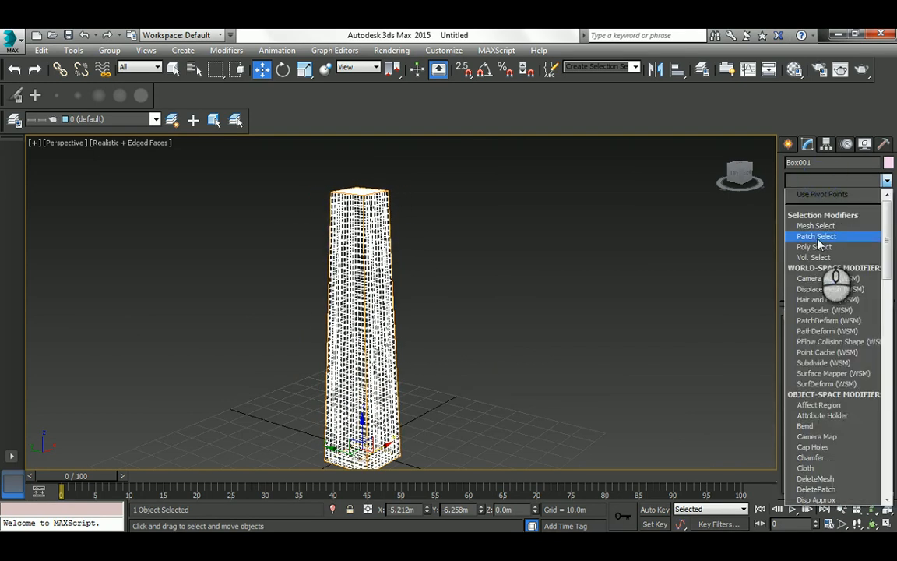
{"action": "scroll", "coordinate": [819, 244], "scroll_direction": "down", "scroll_amount": 20}
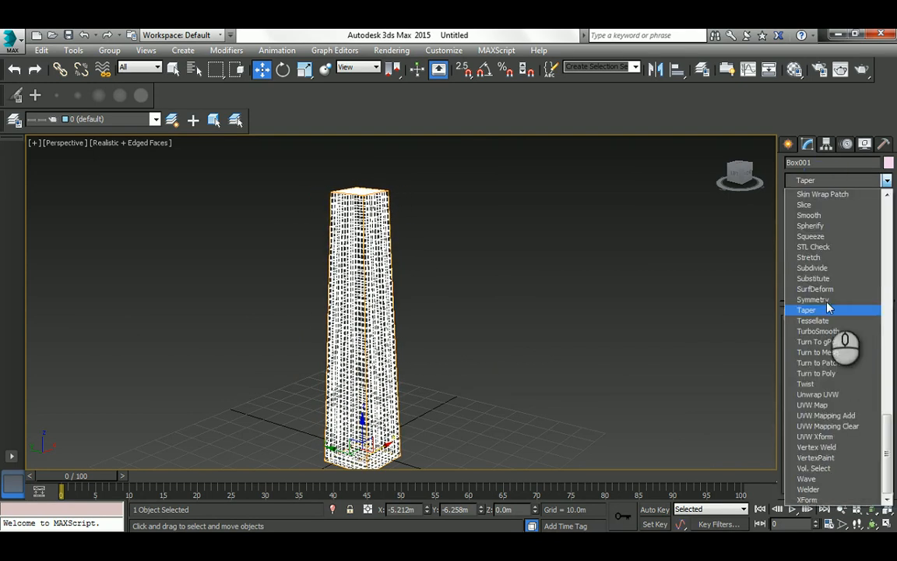
{"action": "left_click", "coordinate": [812, 387]}
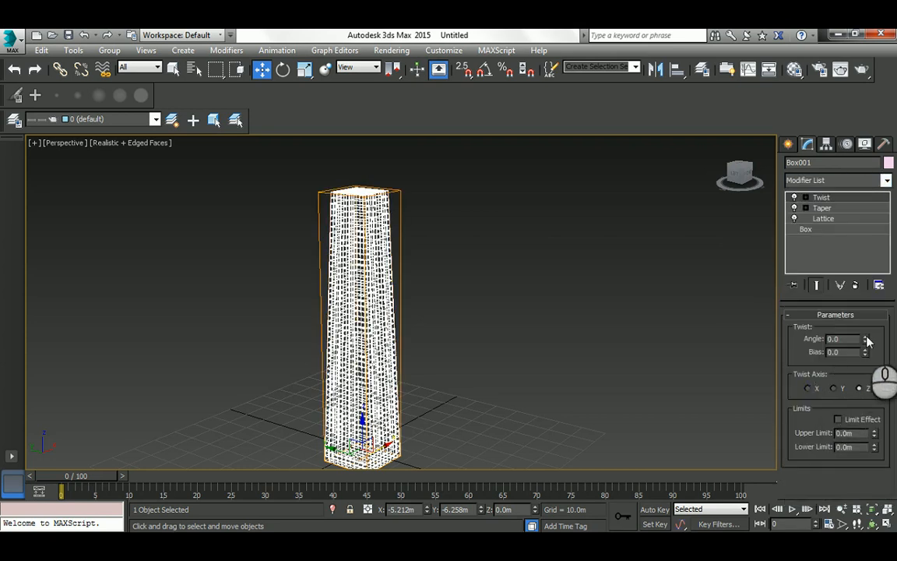
{"action": "left_click_drag", "start_coordinate": [864, 338], "coordinate": [845, 145]}
{"action": "left_click", "coordinate": [464, 316]}
Examine the twisted lattice tower from a distance and close up near its base.
{"action": "scroll", "coordinate": [463, 316], "scroll_direction": "up", "scroll_amount": 5}
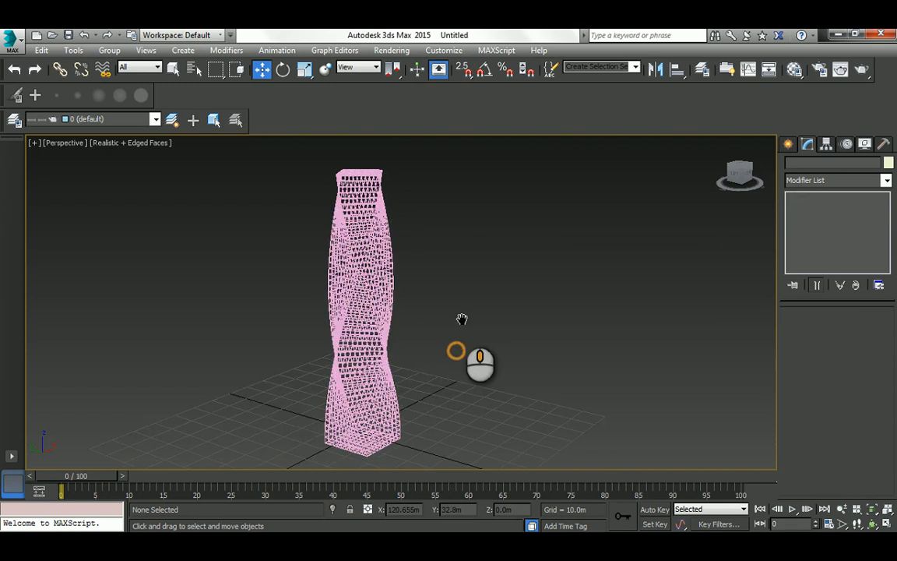
{"action": "scroll", "coordinate": [347, 317], "scroll_direction": "up", "scroll_amount": 4}
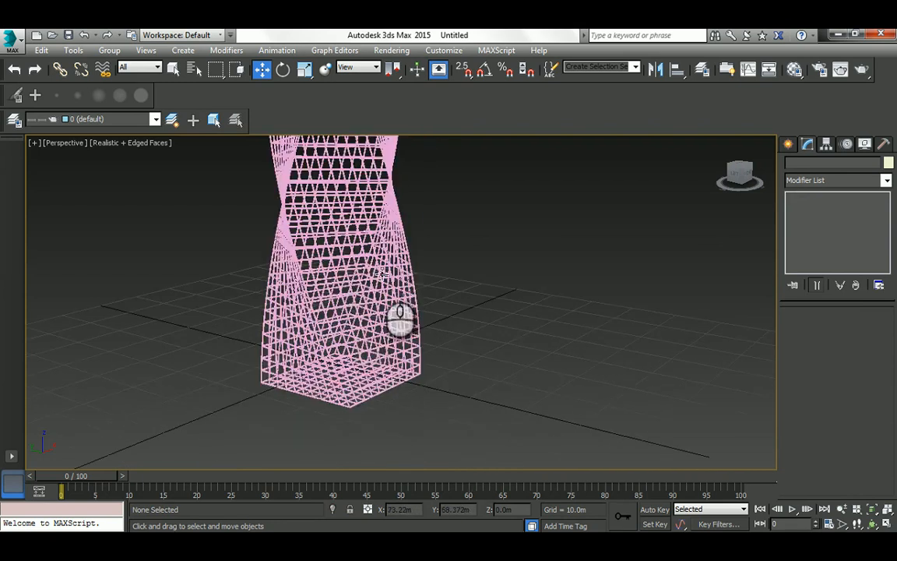
{"action": "scroll", "coordinate": [380, 284], "scroll_direction": "down", "scroll_amount": 6}
{"action": "middle_click_drag", "start_coordinate": [369, 286], "coordinate": [379, 352]}
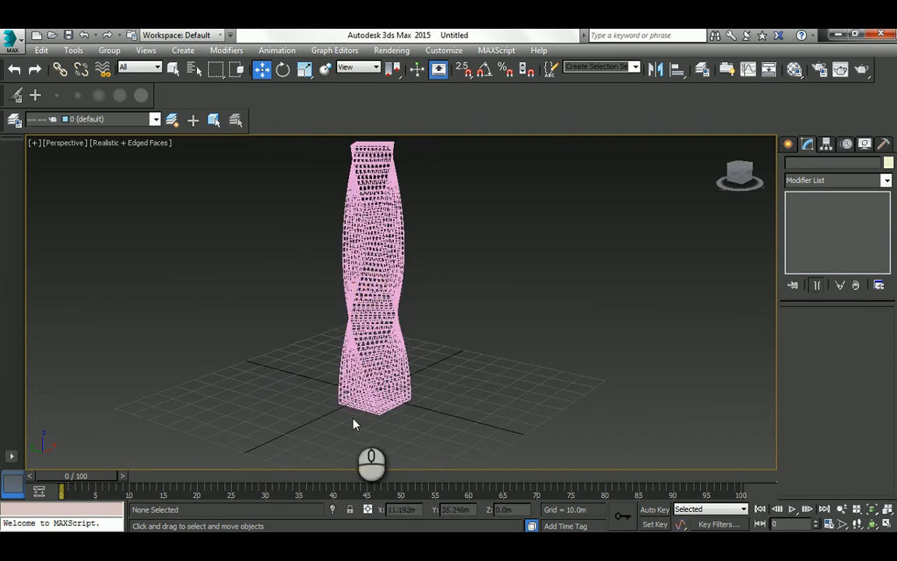
{"action": "scroll", "coordinate": [359, 366], "scroll_direction": "down", "scroll_amount": 2}
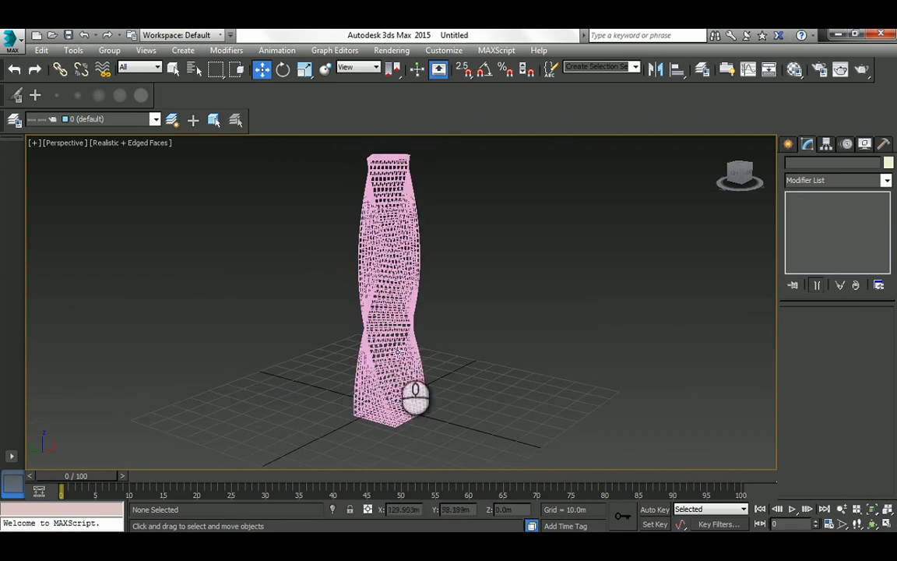
{"action": "scroll", "coordinate": [397, 386], "scroll_direction": "up", "scroll_amount": 5}
{"action": "scroll", "coordinate": [404, 389], "scroll_direction": "up", "scroll_amount": 6}
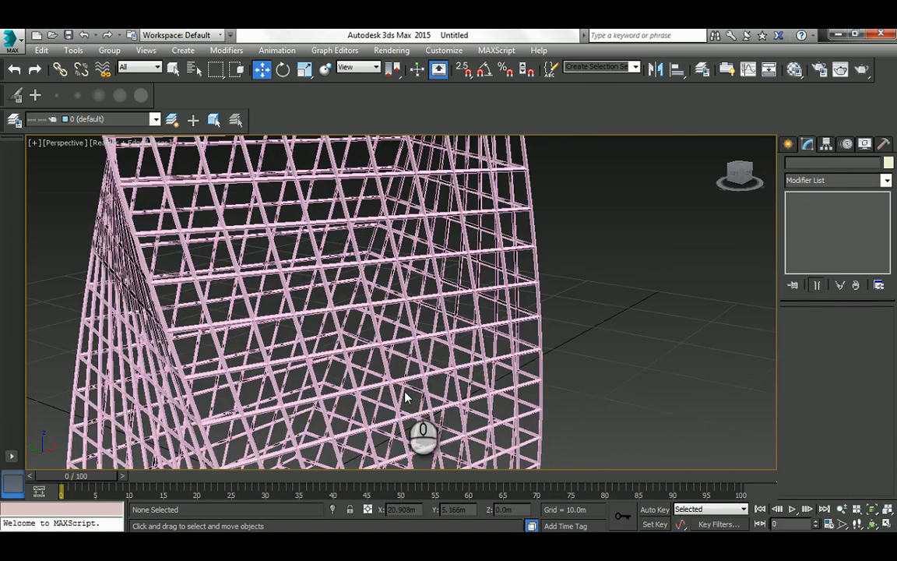
{"action": "scroll", "coordinate": [480, 336], "scroll_direction": "up", "scroll_amount": 2}
Remove the Twist, Taper and Lattice modifiers from the tower to leave the plain segmented box.
{"action": "left_click", "coordinate": [475, 282]}
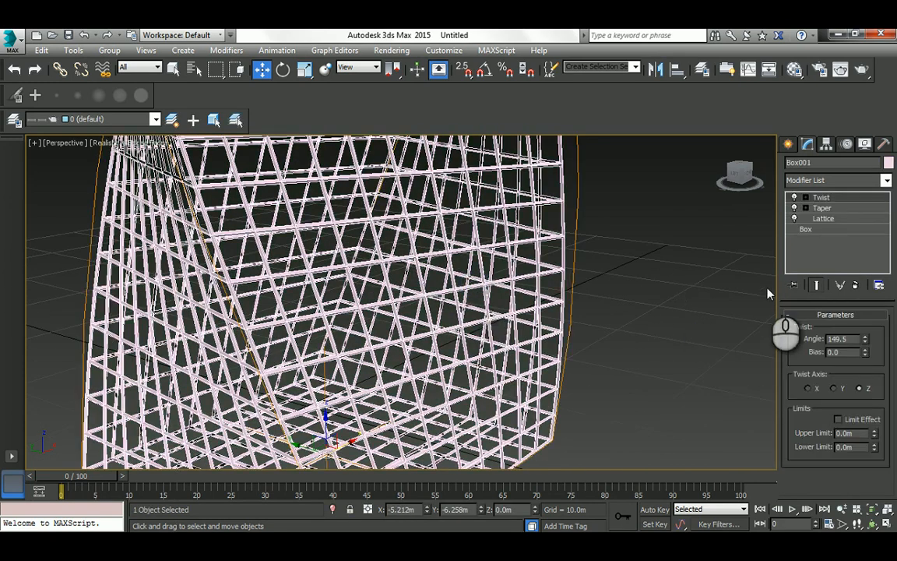
{"action": "left_click", "coordinate": [826, 197]}
{"action": "left_click", "coordinate": [857, 286]}
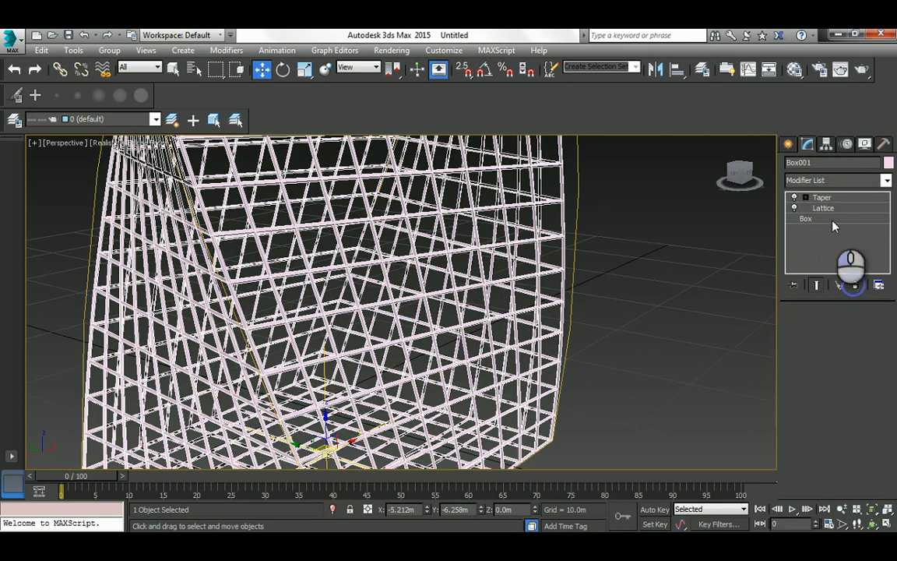
{"action": "left_click", "coordinate": [857, 286]}
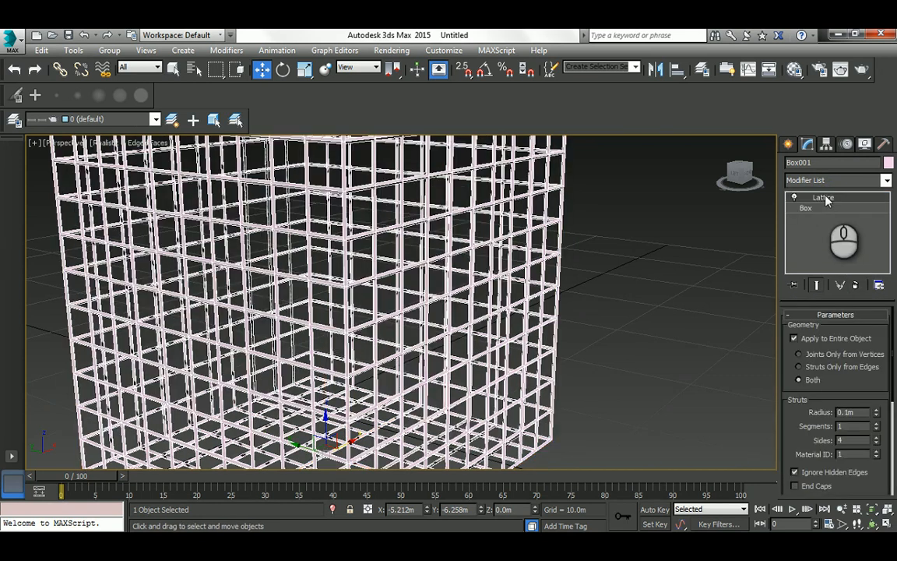
{"action": "left_click", "coordinate": [857, 286]}
Set the plain box's height to 20 m to turn it into a cube.
{"action": "middle_click_drag", "start_coordinate": [473, 208], "coordinate": [448, 381]}
{"action": "scroll", "coordinate": [444, 380], "scroll_direction": "down", "scroll_amount": 3}
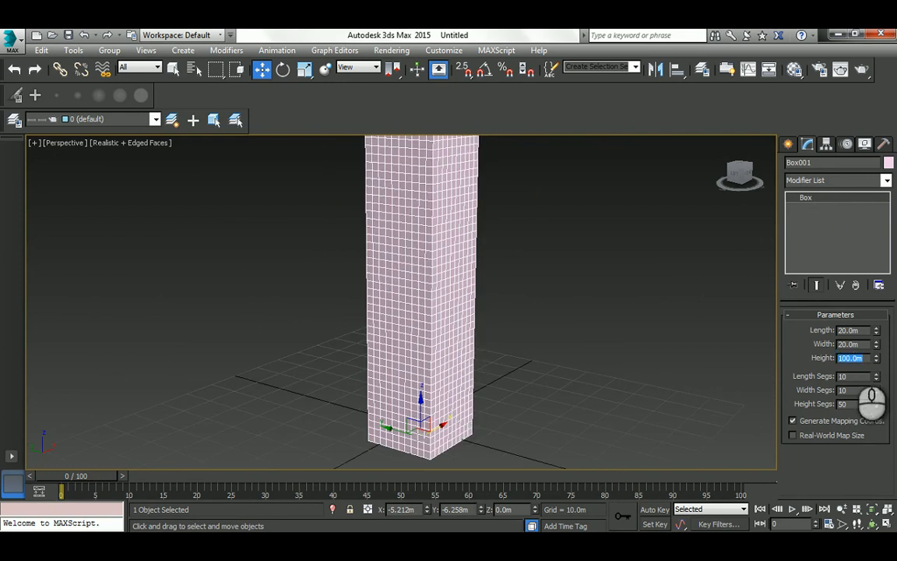
{"action": "key", "text": "Return"}
{"action": "middle_click_drag", "start_coordinate": [561, 288], "coordinate": [458, 340]}
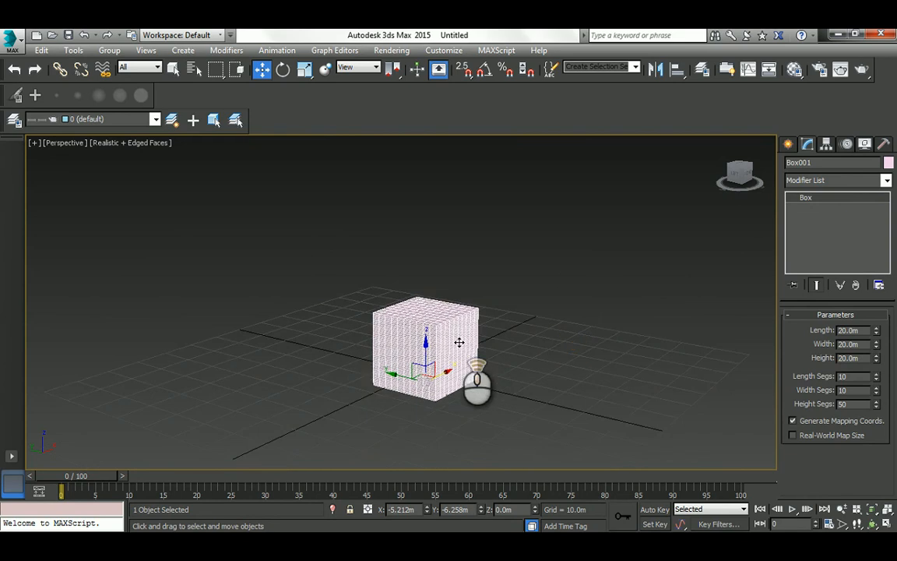
{"action": "scroll", "coordinate": [459, 340], "scroll_direction": "up", "scroll_amount": 5}
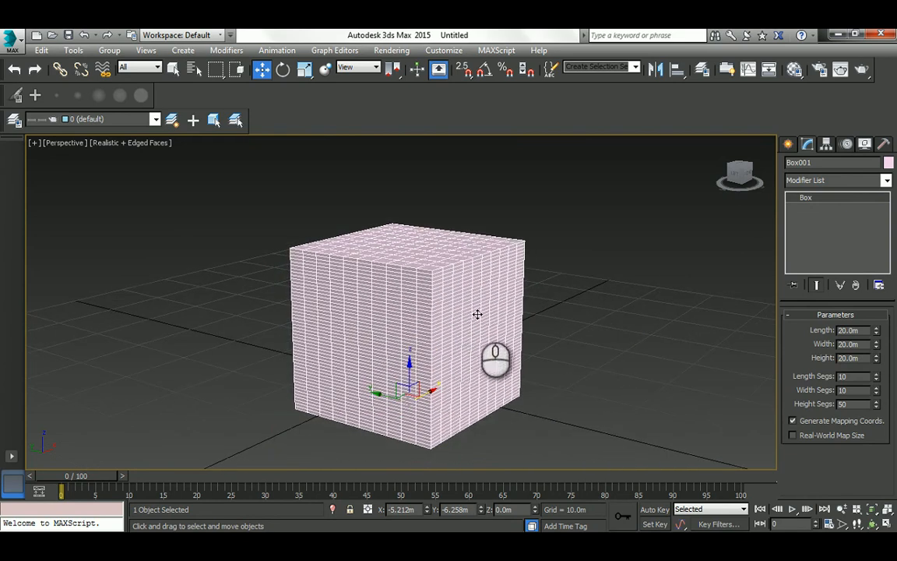
Add a Noise modifier to the cube with Fractal enabled, seed 7 and scale 178.77.
{"action": "left_click", "coordinate": [571, 306]}
{"action": "left_click", "coordinate": [406, 301]}
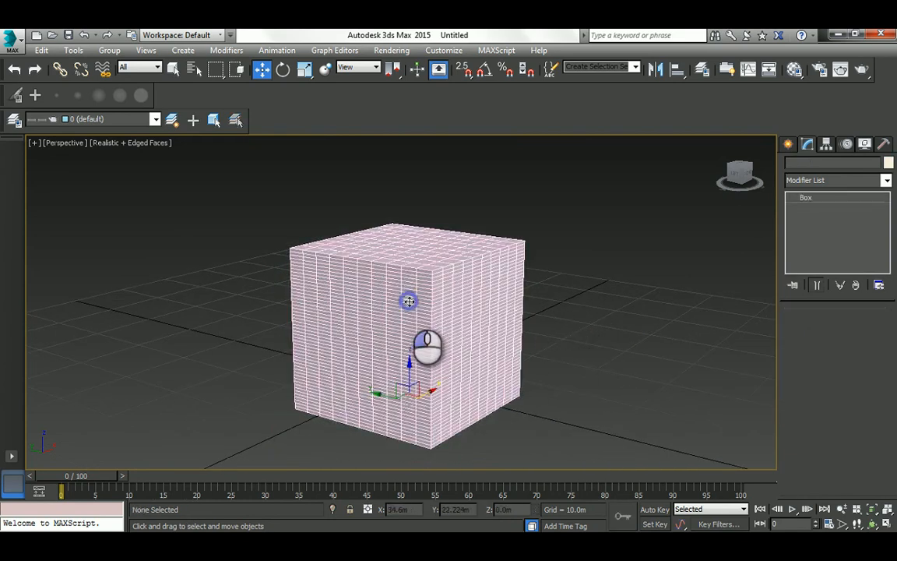
{"action": "left_click", "coordinate": [837, 181]}
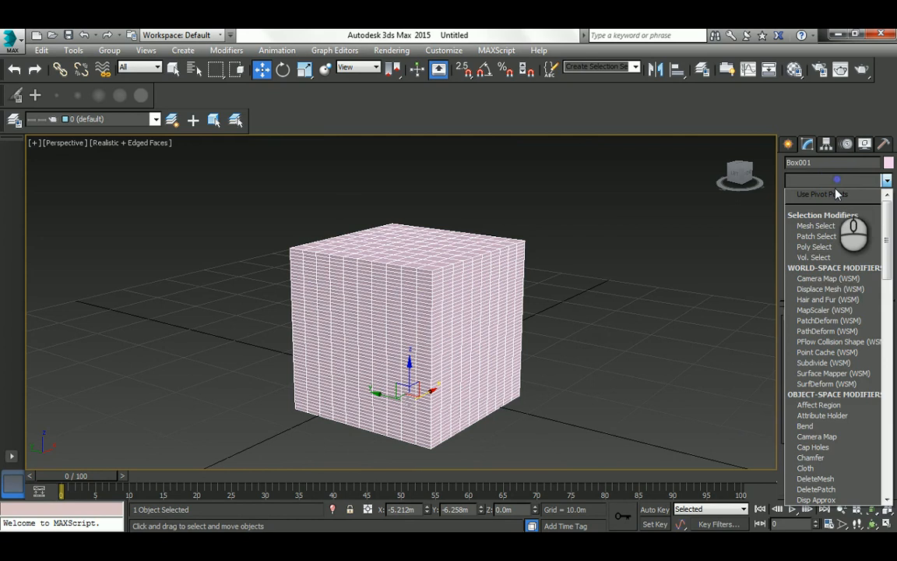
{"action": "scroll", "coordinate": [826, 257], "scroll_direction": "down", "scroll_amount": 18}
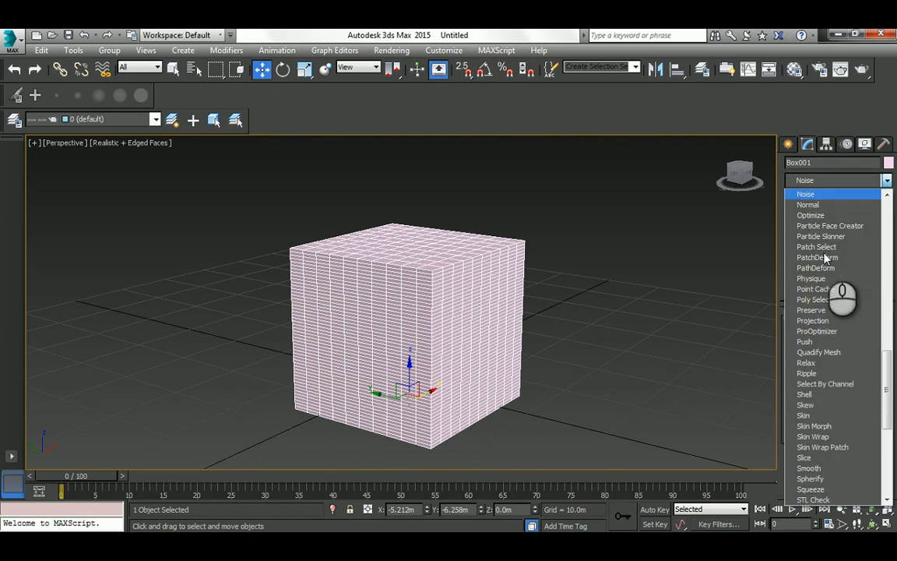
{"action": "left_click", "coordinate": [805, 197]}
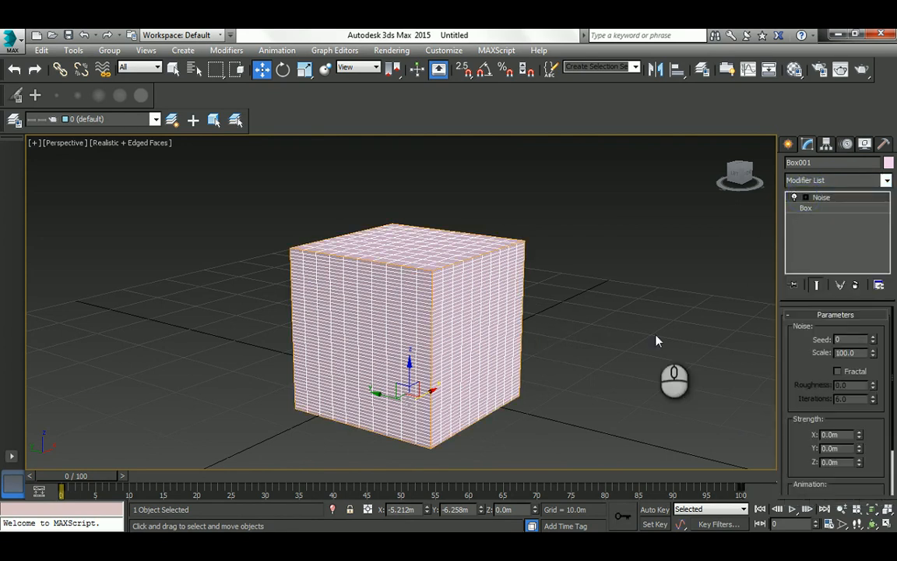
{"action": "left_click", "coordinate": [837, 370]}
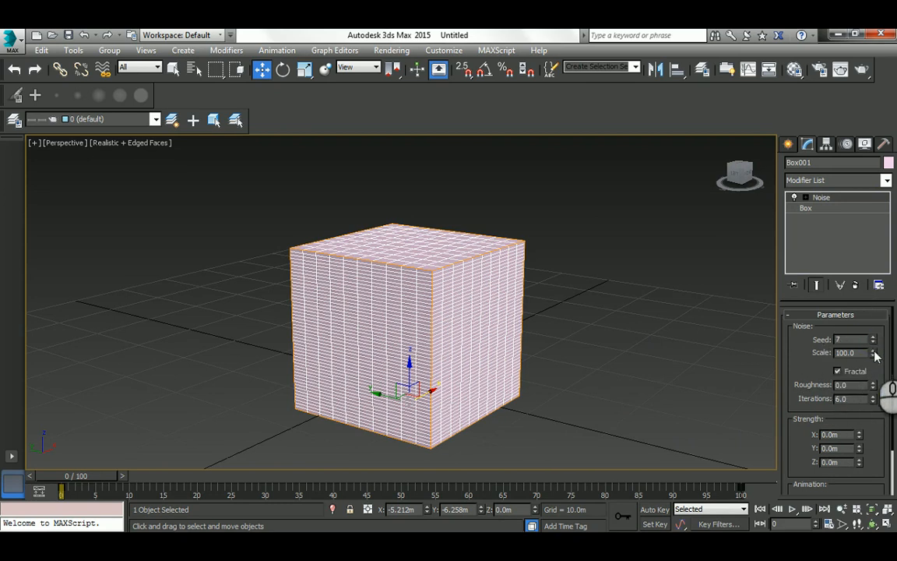
{"action": "left_click_drag", "start_coordinate": [883, 306], "coordinate": [882, 312]}
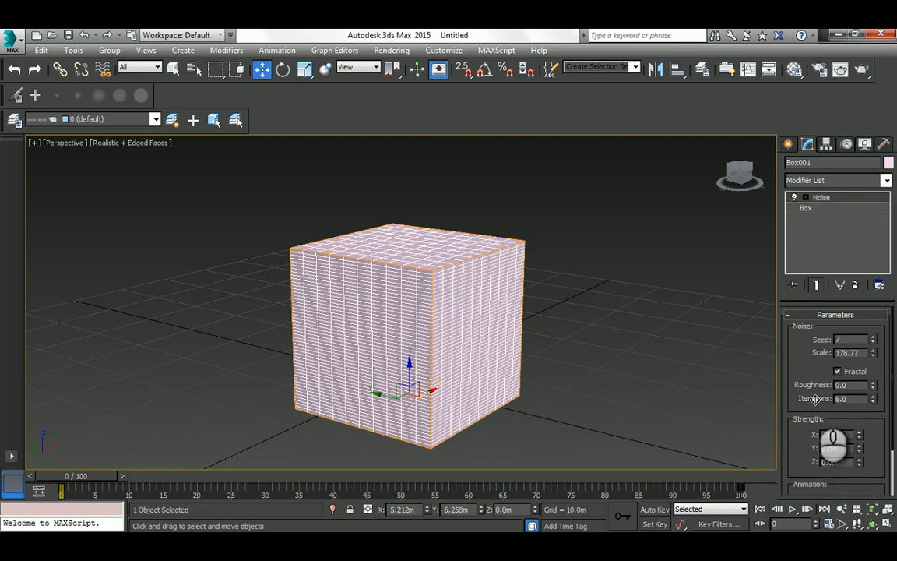
Set the Noise strength to about 89.09 m in X, 56.99 m in Y and 22.51 m in Z.
{"action": "left_click_drag", "start_coordinate": [859, 436], "coordinate": [850, 132]}
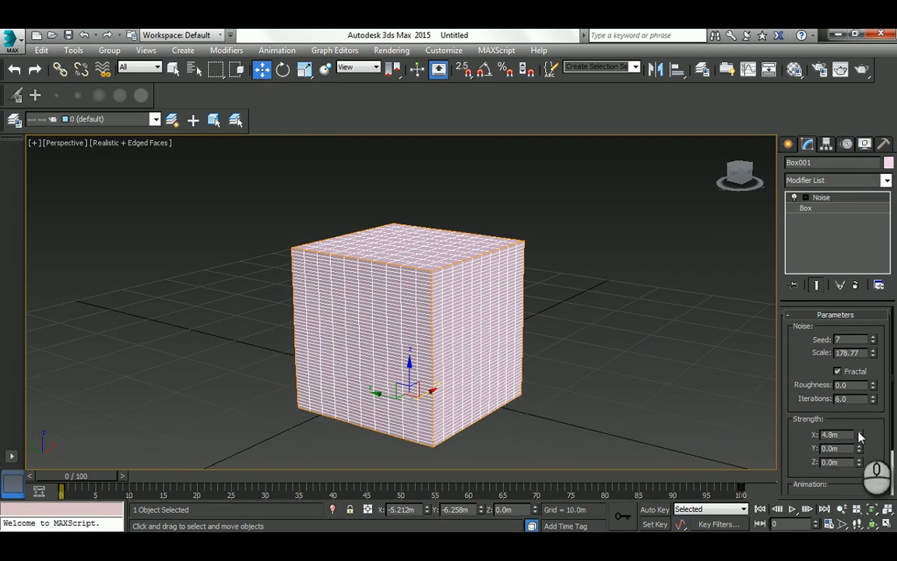
{"action": "left_click_drag", "start_coordinate": [860, 436], "coordinate": [859, 401]}
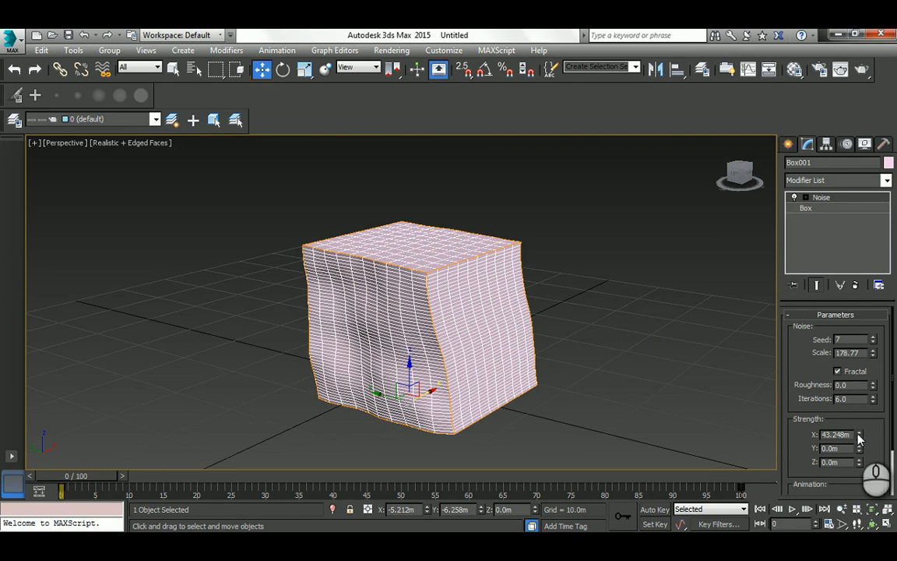
{"action": "left_click_drag", "start_coordinate": [860, 437], "coordinate": [817, 396]}
{"action": "left_click_drag", "start_coordinate": [860, 449], "coordinate": [848, 206]}
{"action": "left_click_drag", "start_coordinate": [861, 467], "coordinate": [729, 307]}
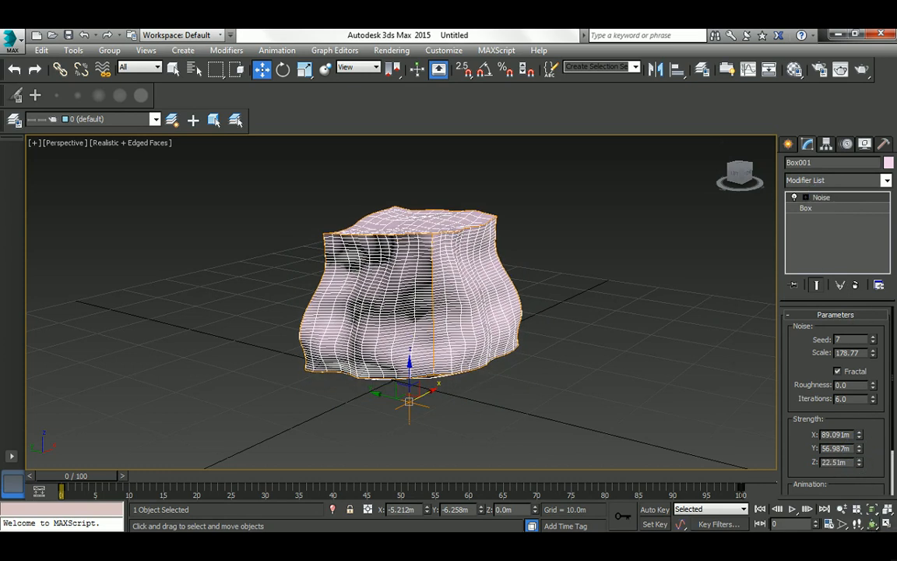
Turn the Noise modifier's Fractal option off and back on to compare the cube's shape.
{"action": "left_click", "coordinate": [871, 525]}
{"action": "left_click_drag", "start_coordinate": [403, 299], "coordinate": [482, 302]}
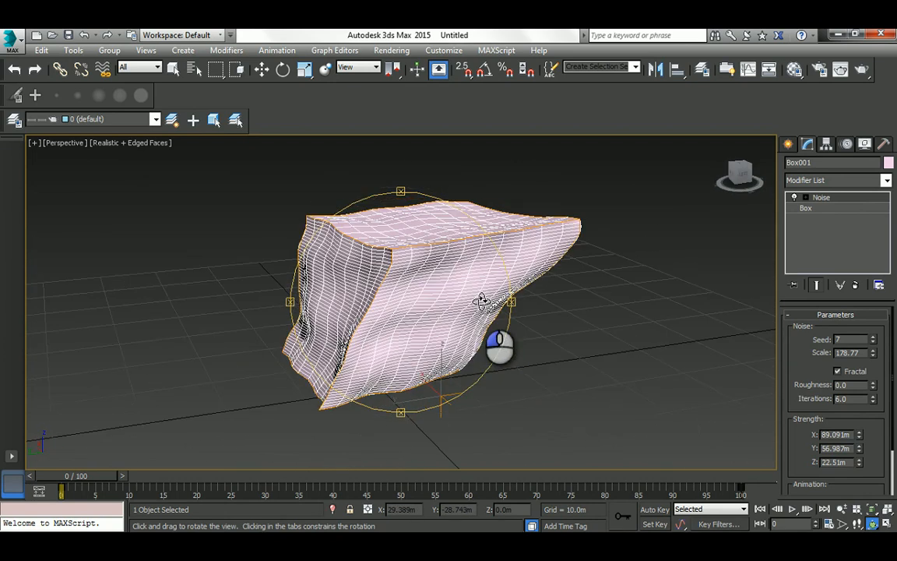
{"action": "left_click", "coordinate": [837, 370]}
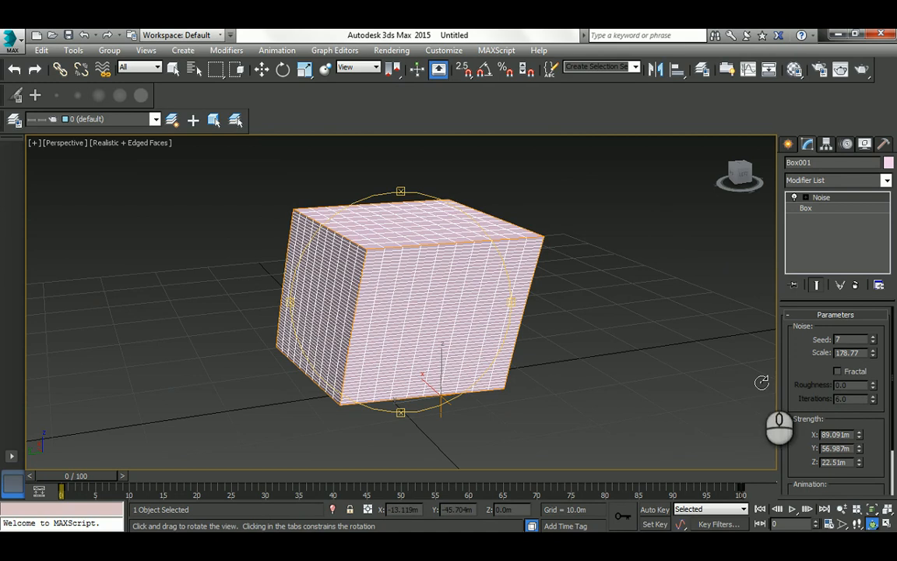
{"action": "left_click", "coordinate": [837, 371]}
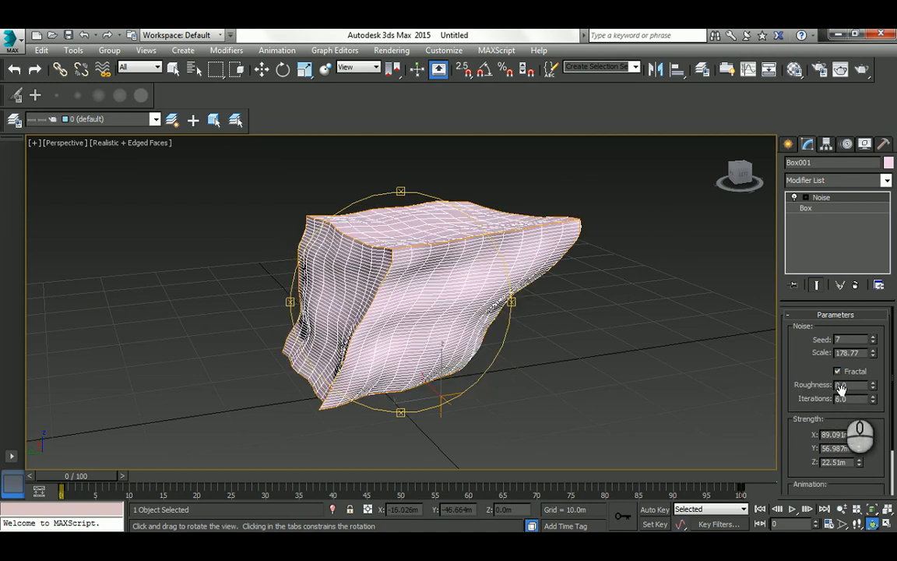
Set the Noise modifier's scale to about 151.24 and its seed to 6.
{"action": "mouse_move", "coordinate": [873, 354]}
{"action": "left_mouse_down"}
{"action": "mouse_move", "coordinate": [872, 405]}
{"action": "mouse_move", "coordinate": [877, 247]}
{"action": "mouse_move", "coordinate": [863, 371]}
{"action": "mouse_move", "coordinate": [860, 355]}
{"action": "left_mouse_up"}
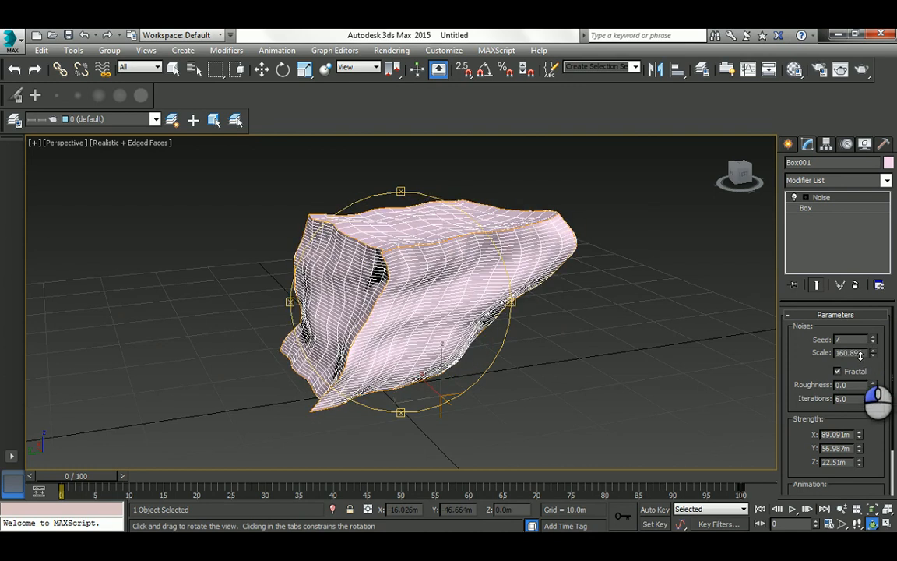
{"action": "left_click", "coordinate": [805, 209]}
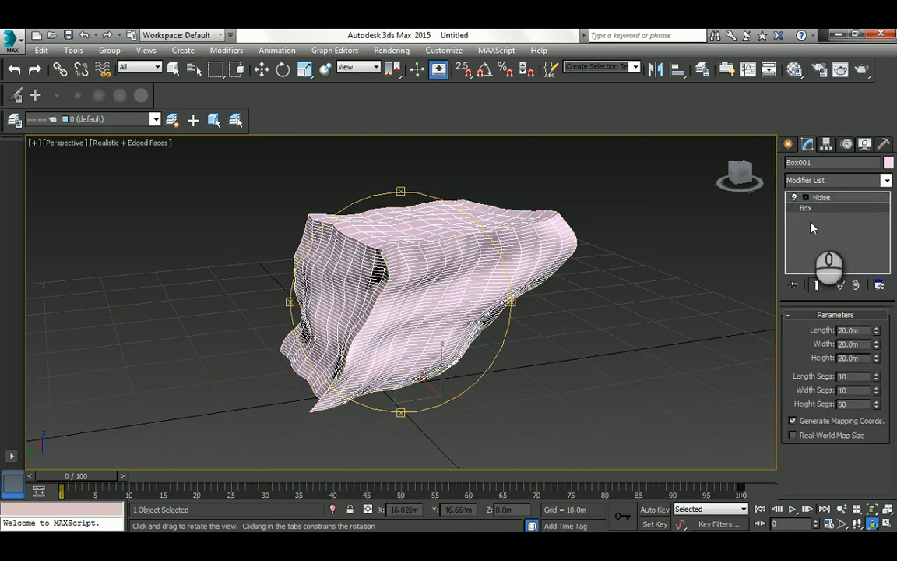
{"action": "left_click", "coordinate": [818, 198]}
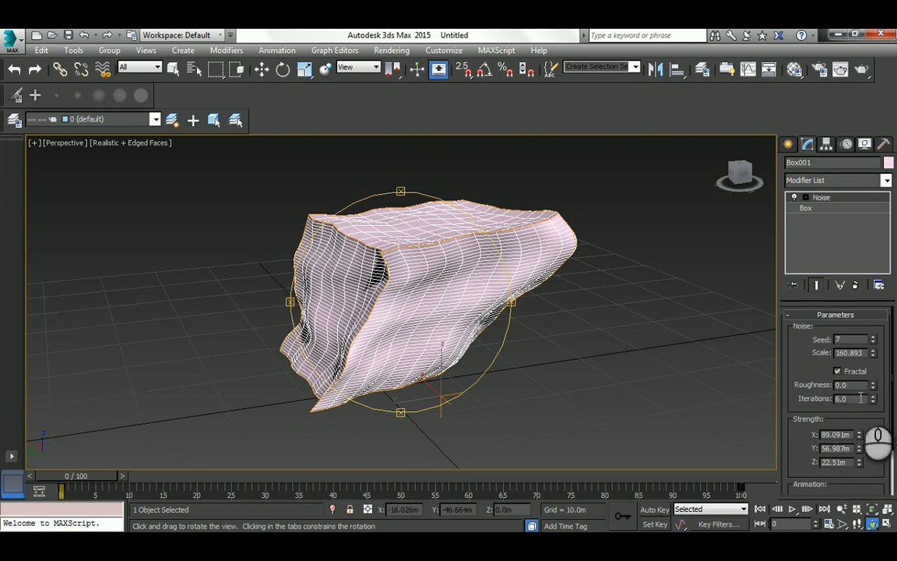
{"action": "left_click_drag", "start_coordinate": [874, 355], "coordinate": [872, 353]}
{"action": "left_click", "coordinate": [873, 344]}
{"action": "left_click", "coordinate": [873, 343]}
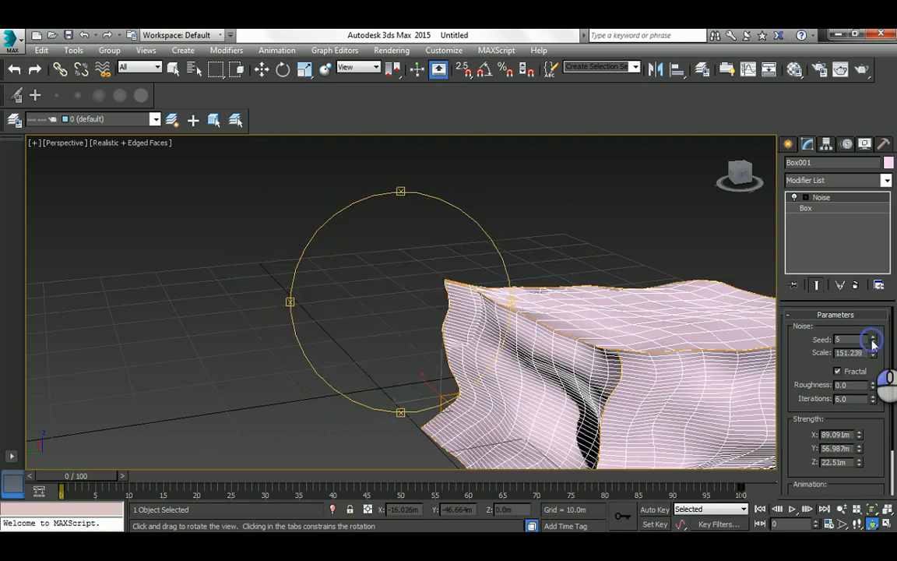
{"action": "left_click", "coordinate": [873, 338]}
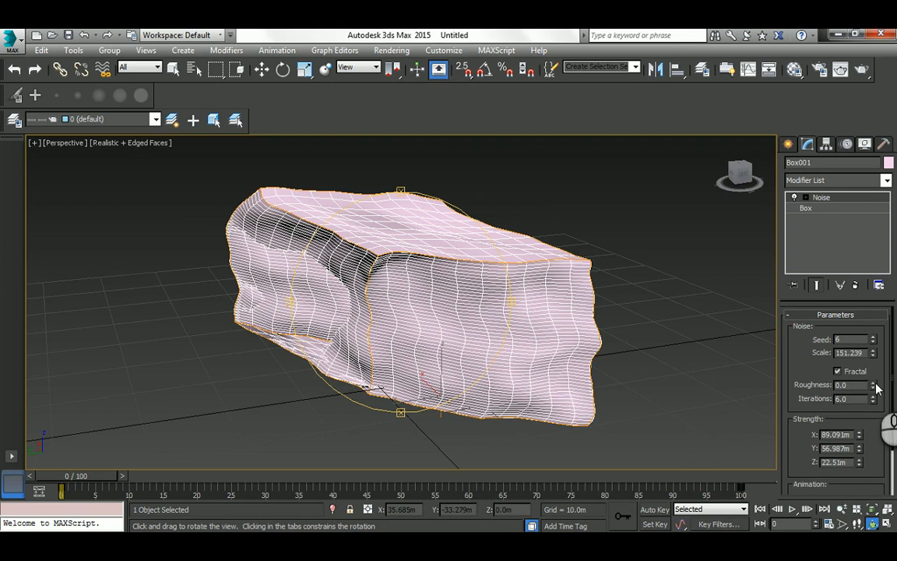
Try adjusting the fractal roughness and set the Noise iterations to 7.
{"action": "mouse_move", "coordinate": [872, 383]}
{"action": "left_mouse_down"}
{"action": "mouse_move", "coordinate": [854, 376]}
{"action": "mouse_move", "coordinate": [854, 386]}
{"action": "left_mouse_up"}
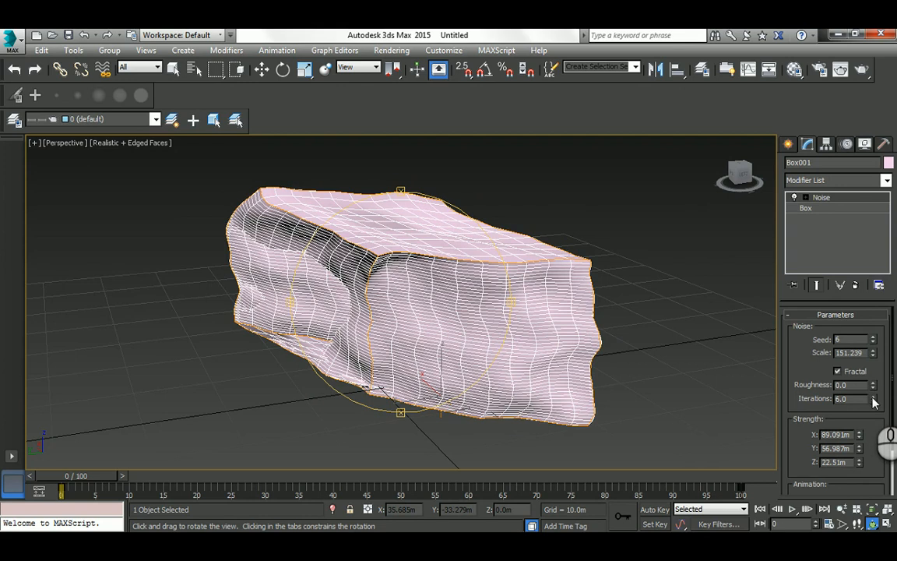
{"action": "left_click", "coordinate": [873, 396]}
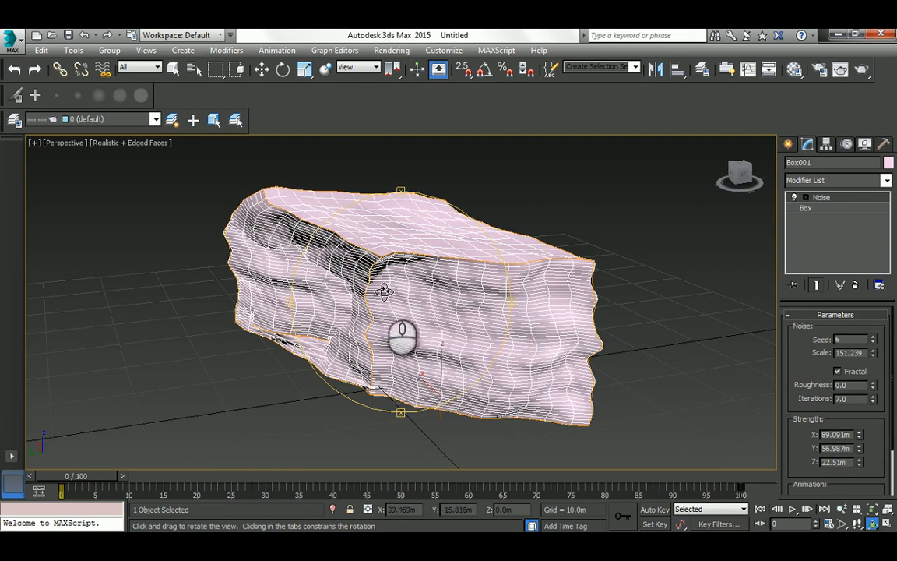
{"action": "left_click_drag", "start_coordinate": [381, 281], "coordinate": [450, 285]}
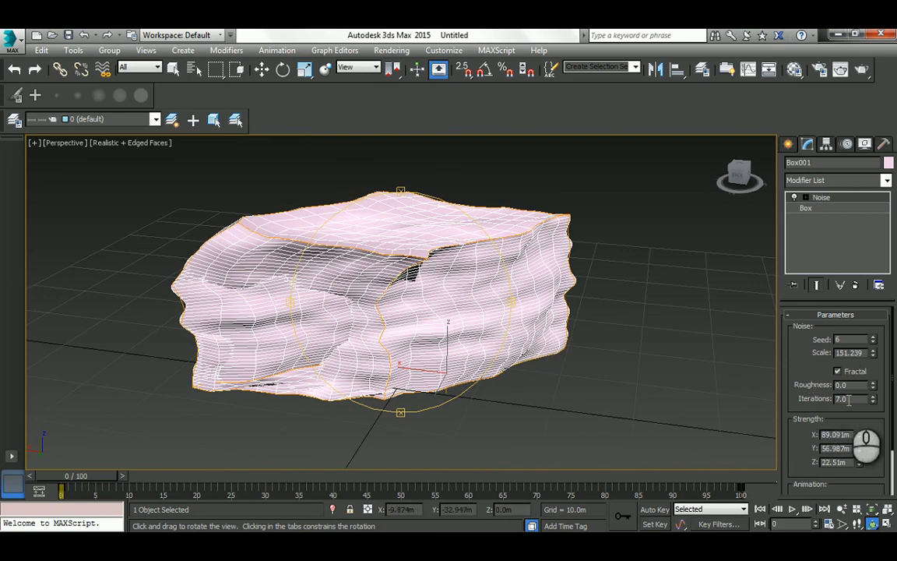
Set the Noise strength to 50 m in X, Y and Z.
{"action": "double_click", "coordinate": [830, 435]}
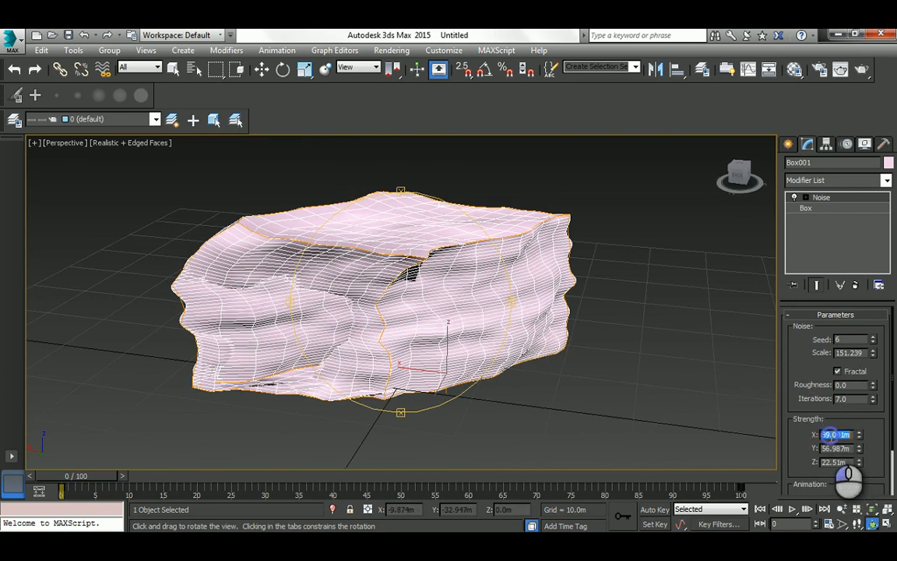
{"action": "type", "text": "50"}
{"action": "double_click", "coordinate": [834, 448]}
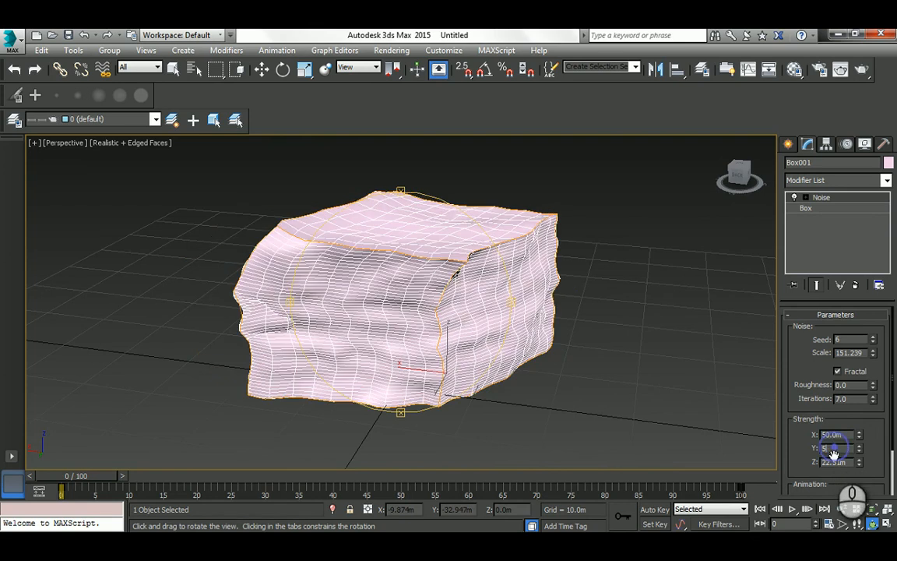
{"action": "double_click", "coordinate": [833, 461]}
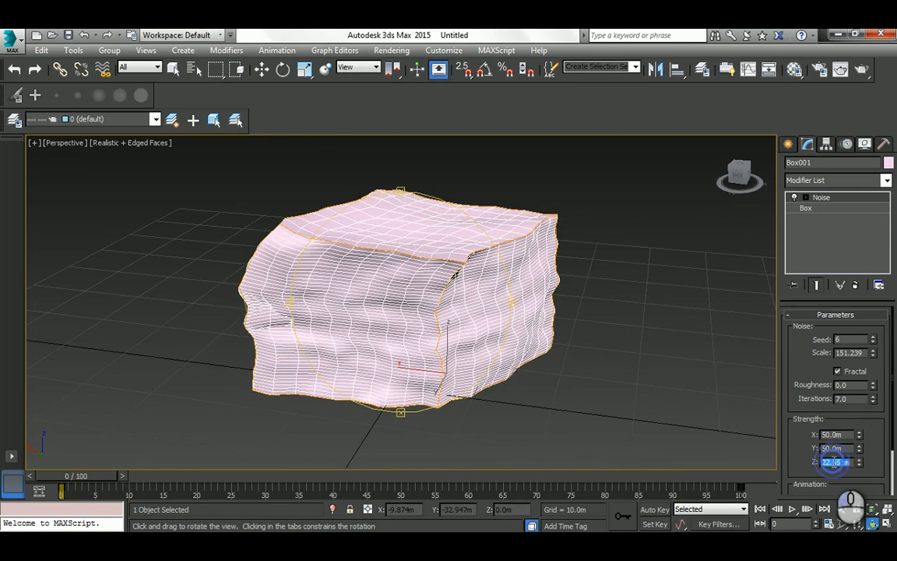
{"action": "type", "text": "50"}
{"action": "key", "text": "Return"}
{"action": "mouse_move", "coordinate": [455, 298]}
{"action": "middle_mouse_down", "text": "alt"}
{"action": "mouse_move", "coordinate": [535, 309]}
{"action": "mouse_move", "coordinate": [426, 316]}
{"action": "mouse_move", "coordinate": [453, 294]}
{"action": "middle_mouse_up", "text": "alt"}
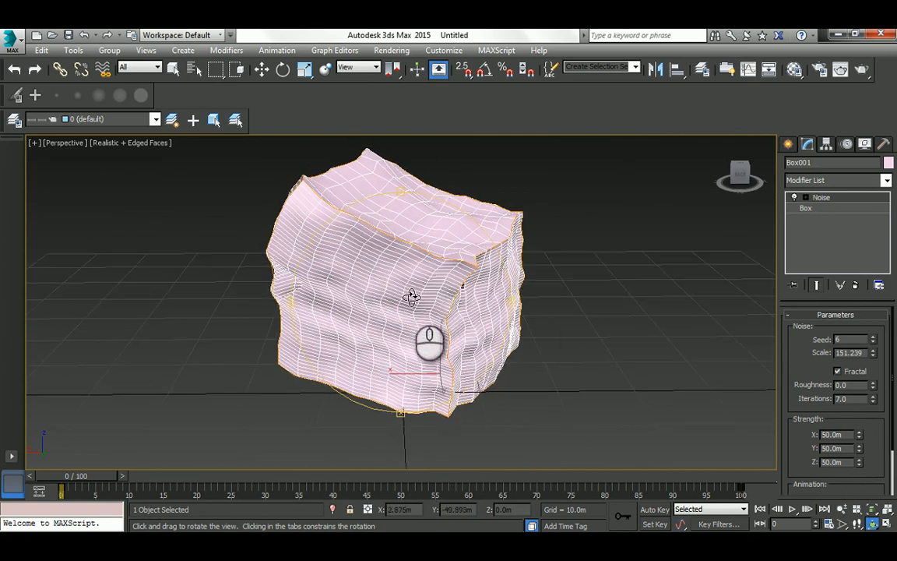
Set the base box's length and width to 300 m to spread the noise over a terrain.
{"action": "left_click", "coordinate": [805, 208]}
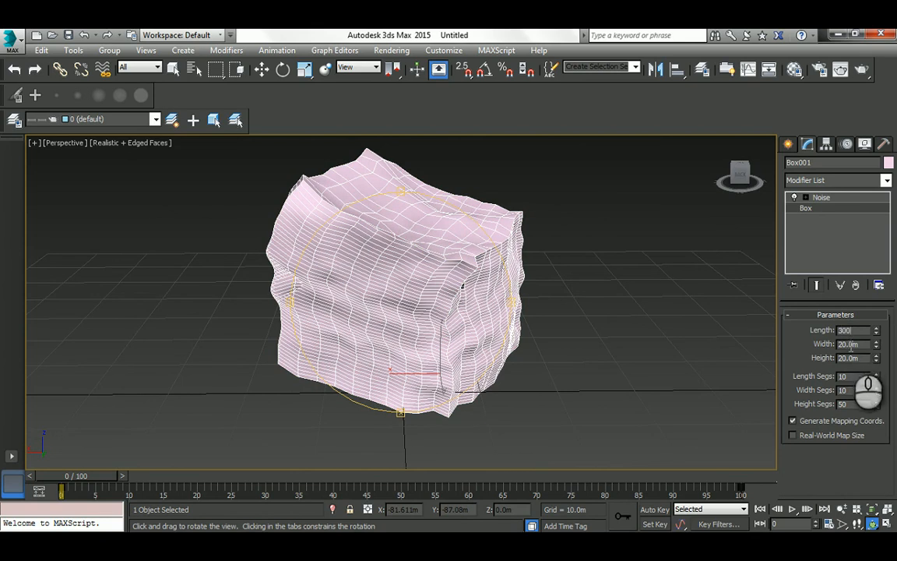
{"action": "left_click", "coordinate": [849, 344]}
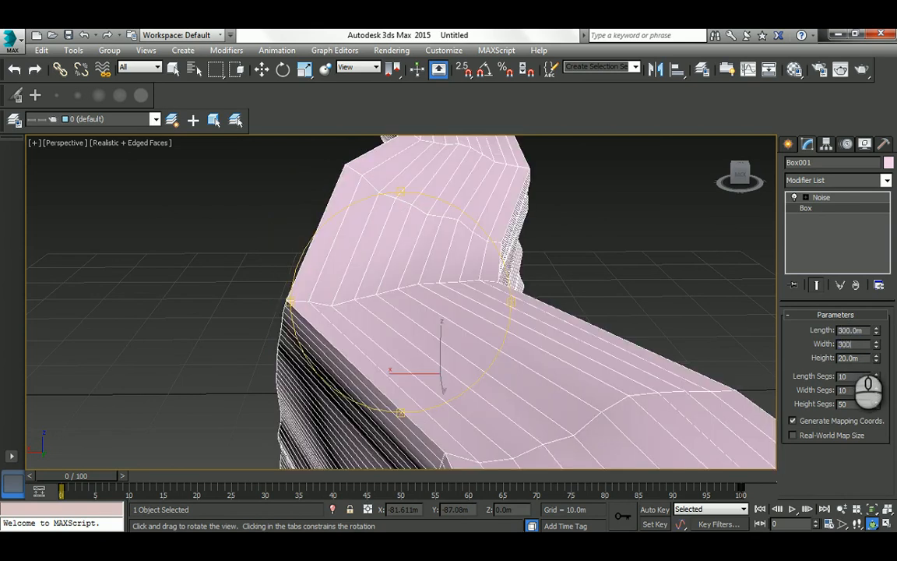
{"action": "key", "text": "Return"}
{"action": "left_click_drag", "start_coordinate": [550, 309], "coordinate": [702, 255]}
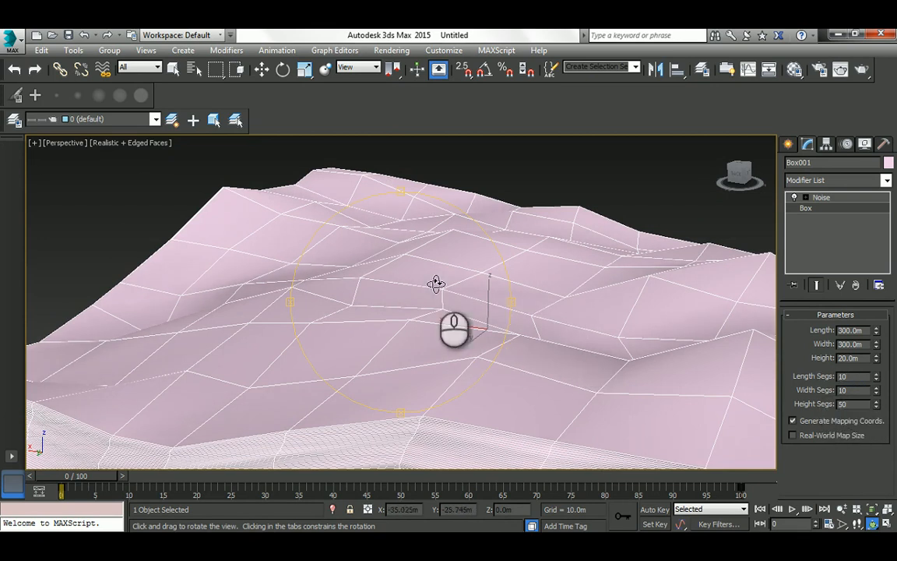
{"action": "middle_click_drag", "start_coordinate": [486, 298], "coordinate": [404, 285]}
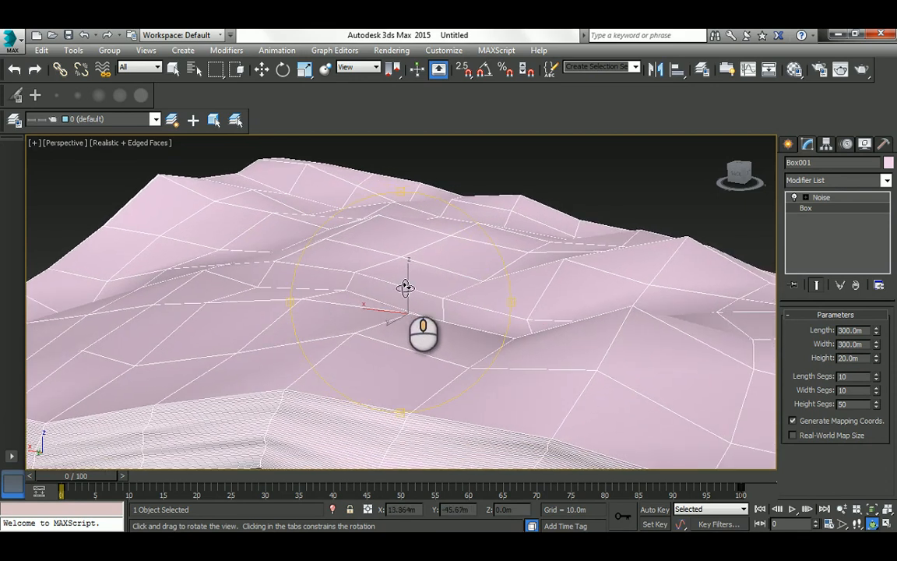
Refine the terrain mesh by setting the base box's length and width segments to 200.
{"action": "double_click", "coordinate": [850, 388]}
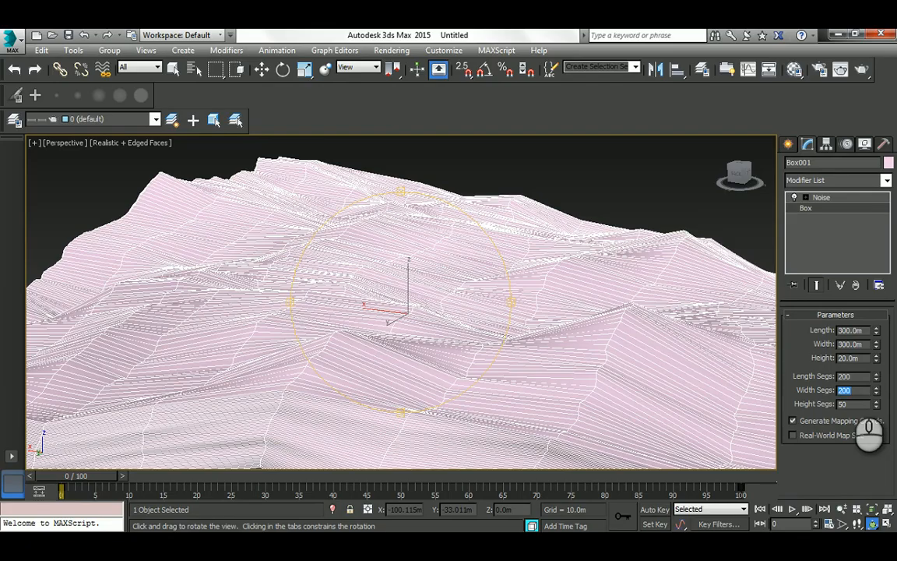
{"action": "key", "text": "Return"}
{"action": "left_click_drag", "start_coordinate": [444, 341], "coordinate": [480, 342]}
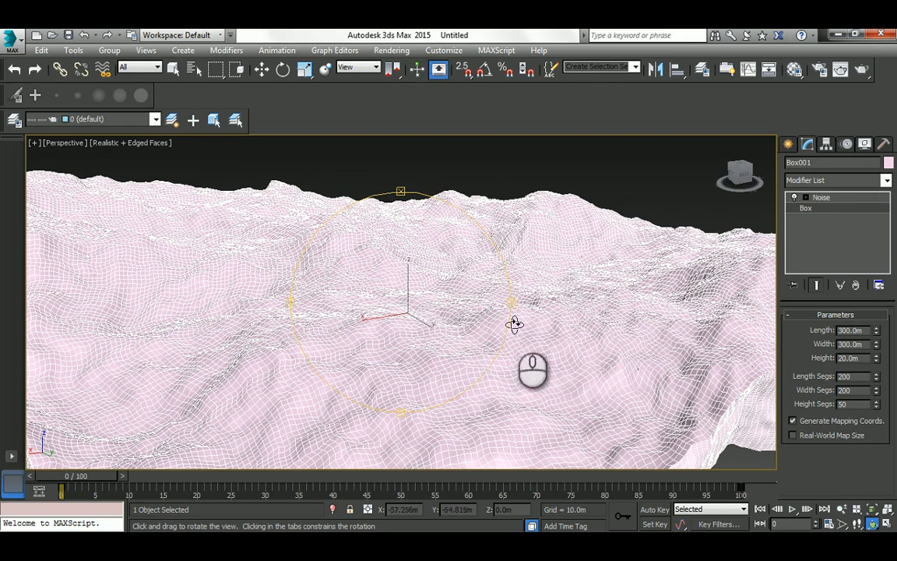
{"action": "left_click", "coordinate": [841, 509]}
{"action": "left_click_drag", "start_coordinate": [476, 350], "coordinate": [482, 329]}
{"action": "middle_click_drag", "start_coordinate": [458, 280], "coordinate": [515, 313]}
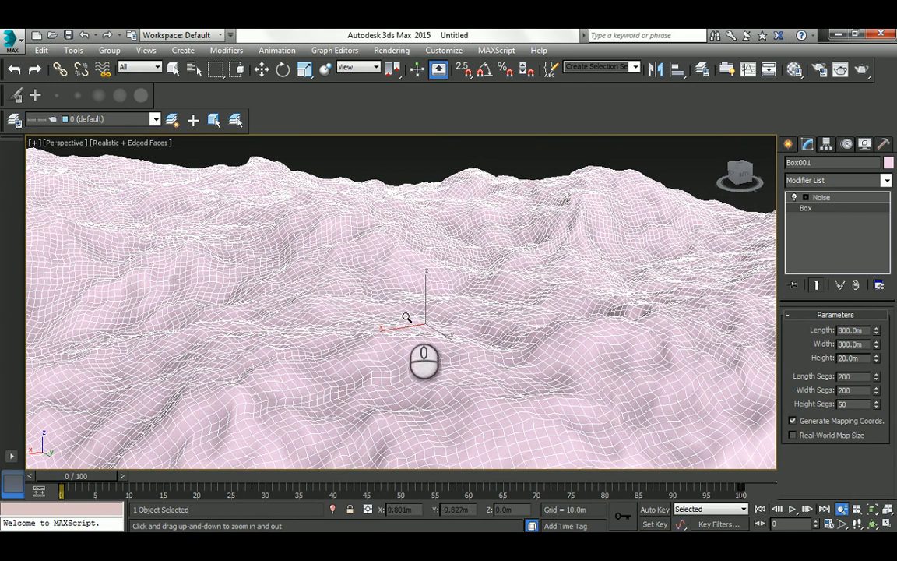
Enable Animate Noise in the Noise modifier and set the phase to 10.
{"action": "left_click", "coordinate": [831, 198]}
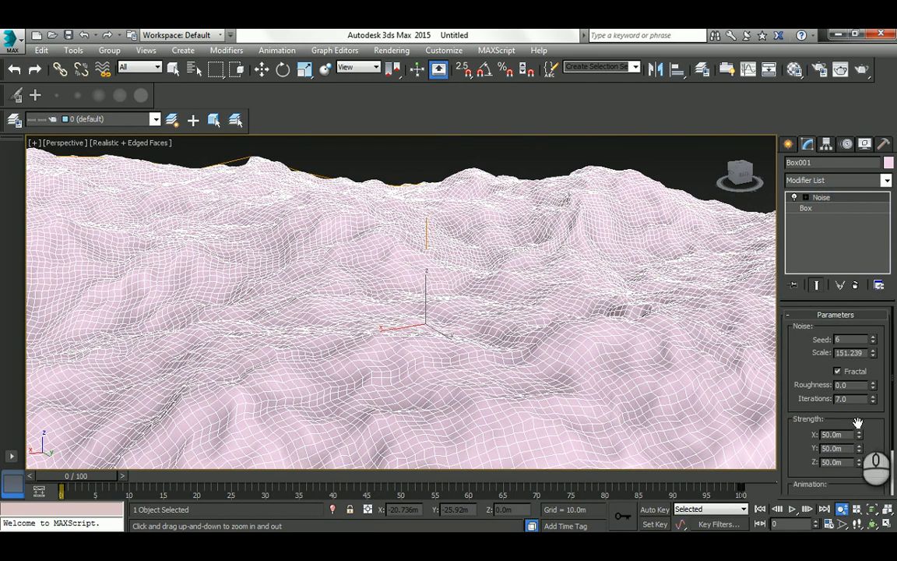
{"action": "left_click_drag", "start_coordinate": [792, 434], "coordinate": [795, 371]}
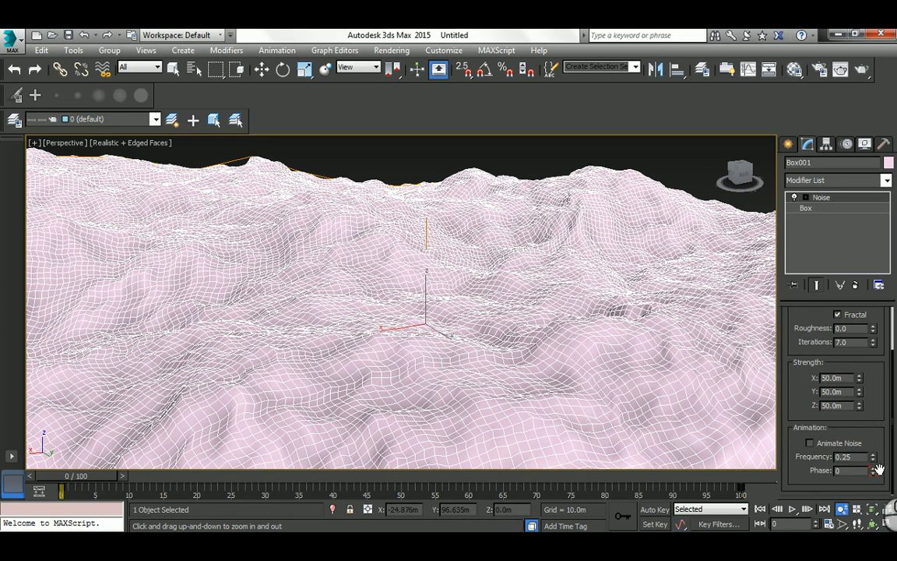
{"action": "left_click_drag", "start_coordinate": [875, 465], "coordinate": [874, 463]}
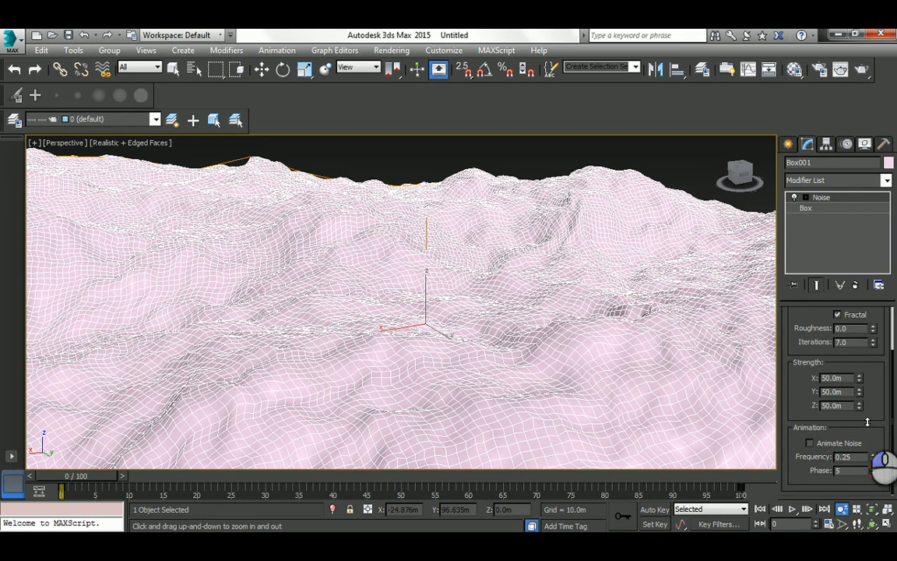
{"action": "left_click_drag", "start_coordinate": [867, 422], "coordinate": [866, 426]}
{"action": "left_click", "coordinate": [810, 442]}
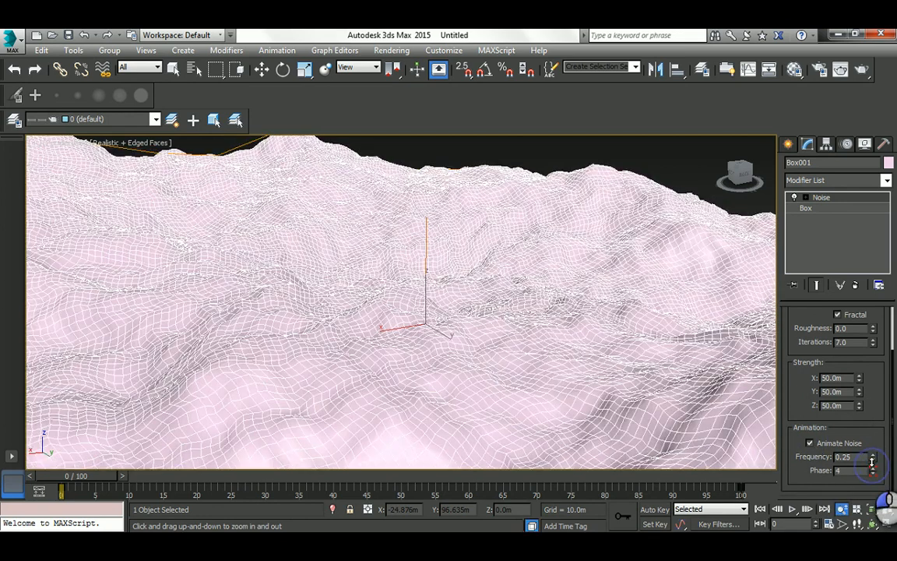
{"action": "left_click_drag", "start_coordinate": [871, 449], "coordinate": [877, 398]}
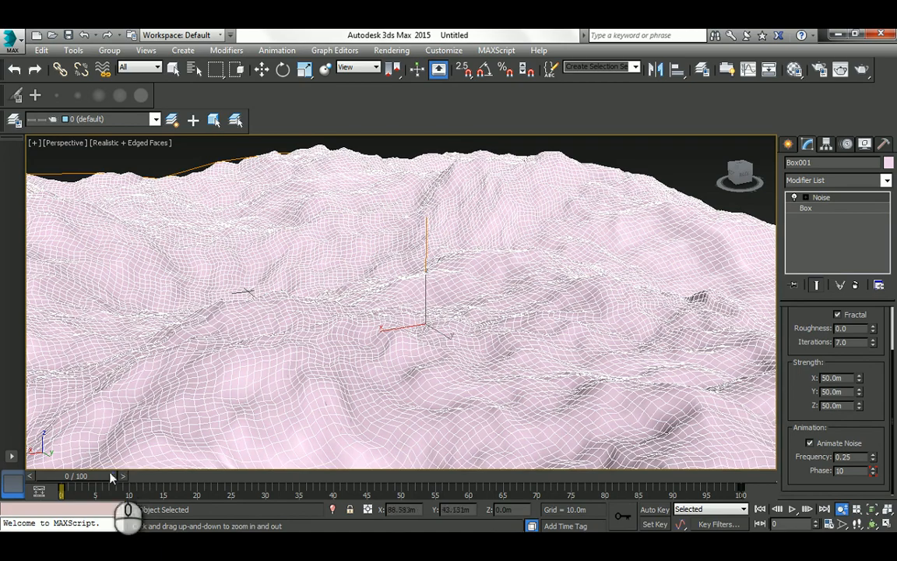
Try scrubbing the timeline for the noise animation and examine the whole terrain block.
{"action": "left_click_drag", "start_coordinate": [117, 476], "coordinate": [58, 478]}
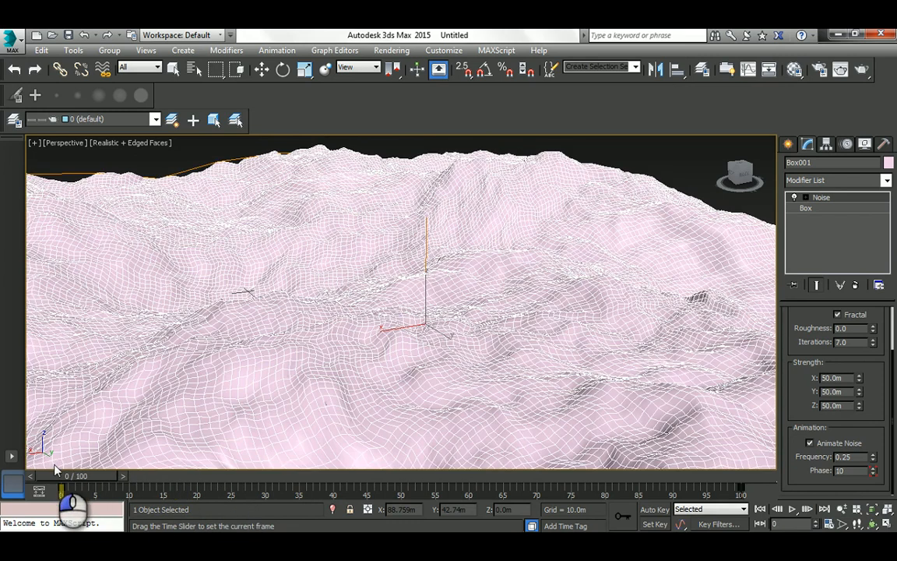
{"action": "key", "text": "alt+z"}
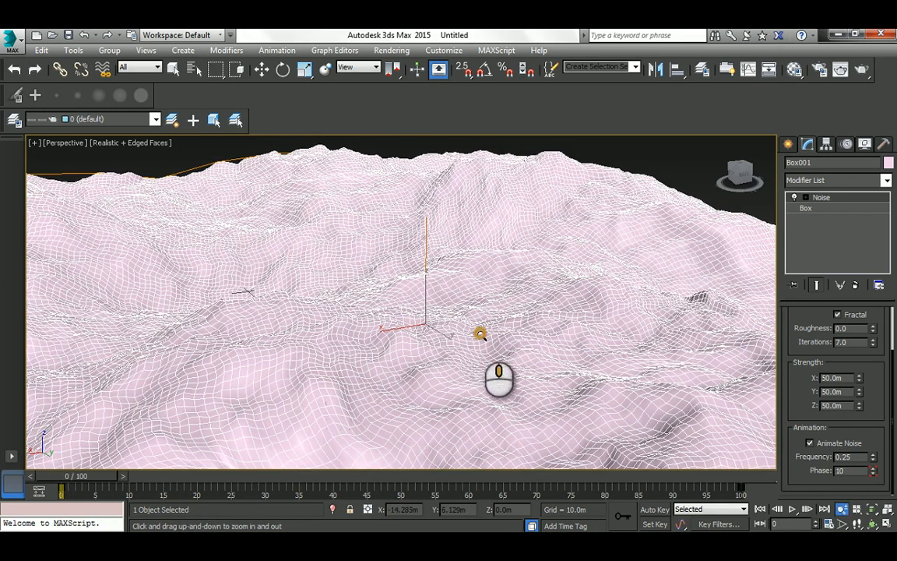
{"action": "left_click_drag", "start_coordinate": [480, 333], "coordinate": [475, 317]}
{"action": "scroll", "coordinate": [475, 317], "scroll_direction": "down", "scroll_amount": 3}
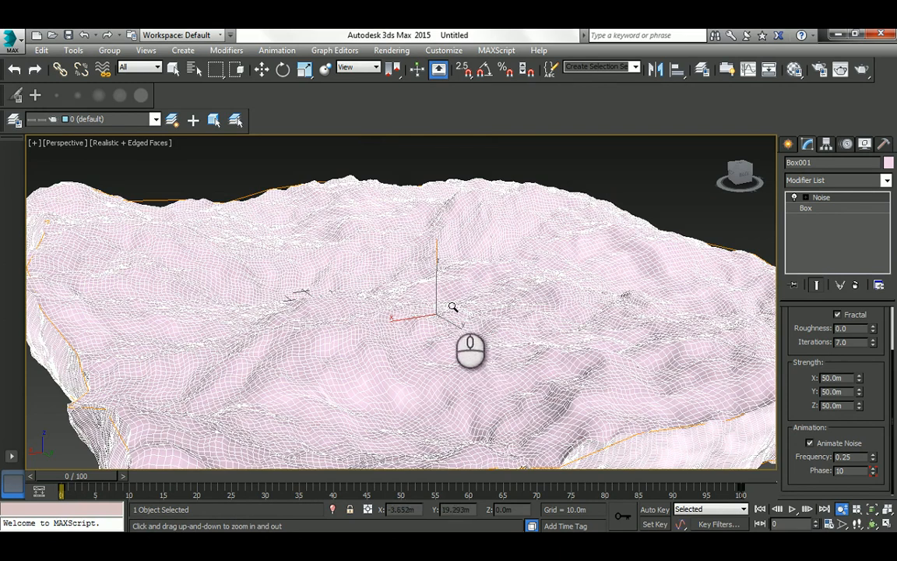
{"action": "scroll", "coordinate": [452, 307], "scroll_direction": "down", "scroll_amount": 3}
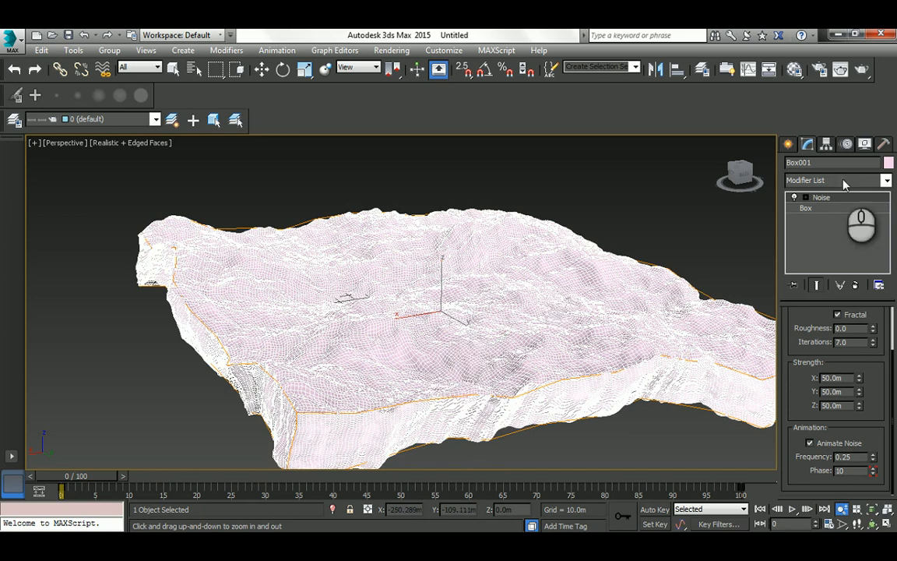
Remove the Noise modifier from the terrain to leave the flat segmented slab.
{"action": "left_click", "coordinate": [855, 284]}
{"action": "left_click", "coordinate": [870, 524]}
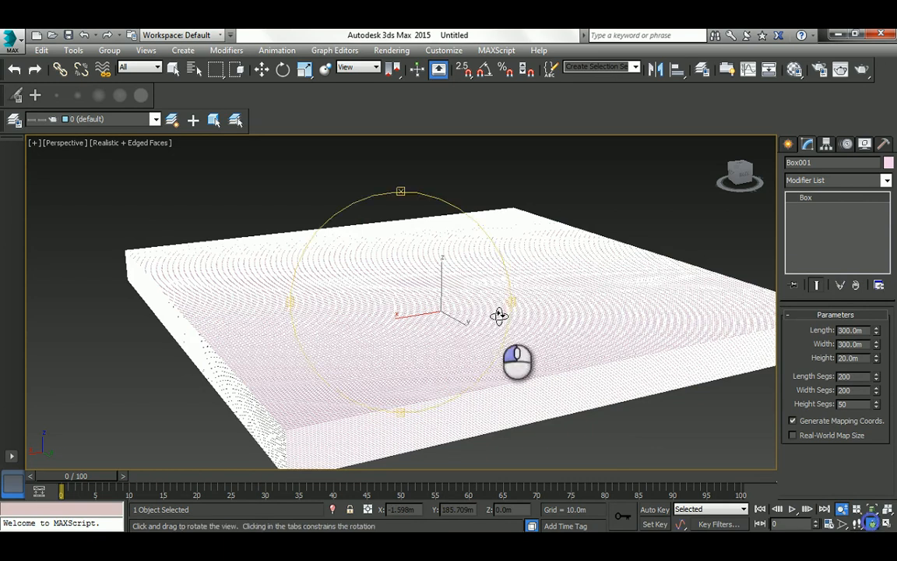
{"action": "left_click_drag", "start_coordinate": [498, 314], "coordinate": [434, 302]}
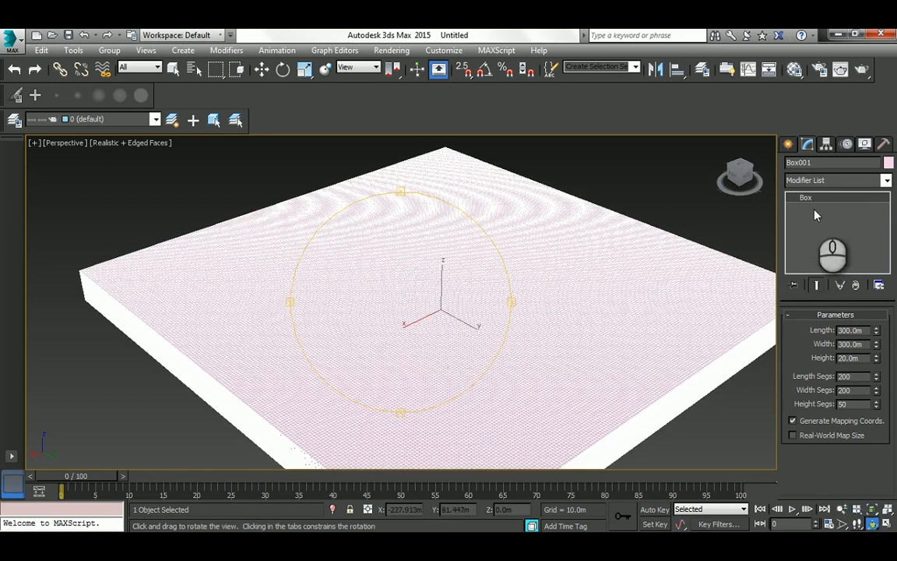
Add a Wave modifier to the flat segmented box and raise its Amplitude 1 to about 33.7 m.
{"action": "left_click", "coordinate": [802, 182]}
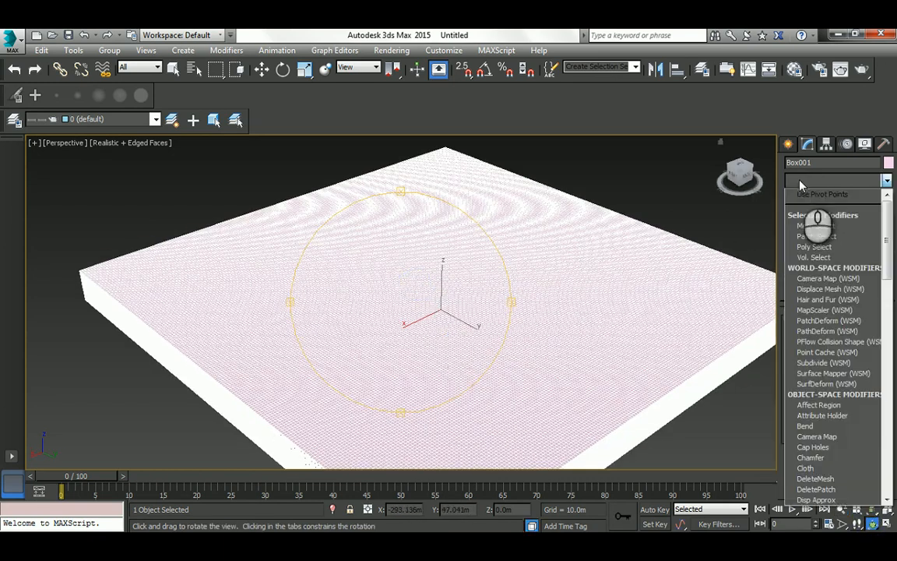
{"action": "scroll", "coordinate": [815, 315], "scroll_direction": "down", "scroll_amount": 20}
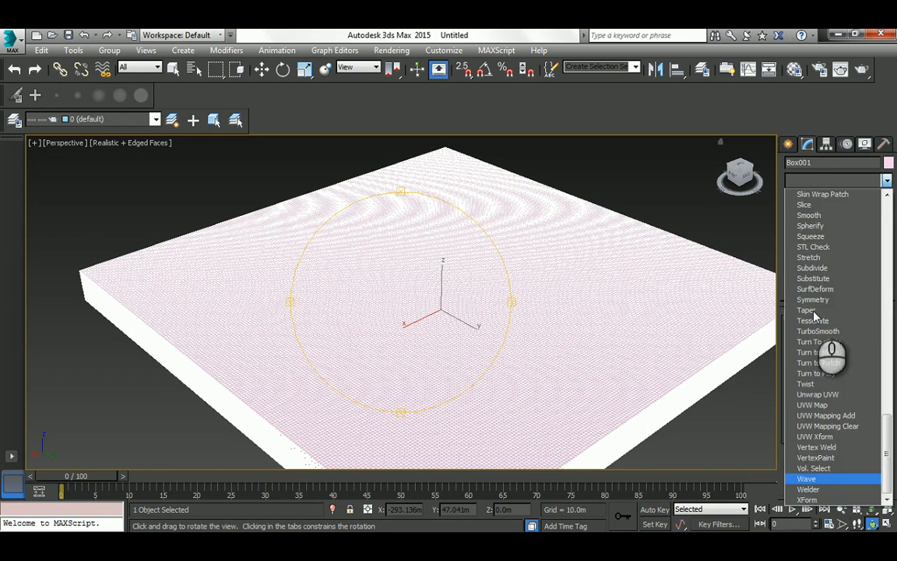
{"action": "left_click", "coordinate": [810, 478]}
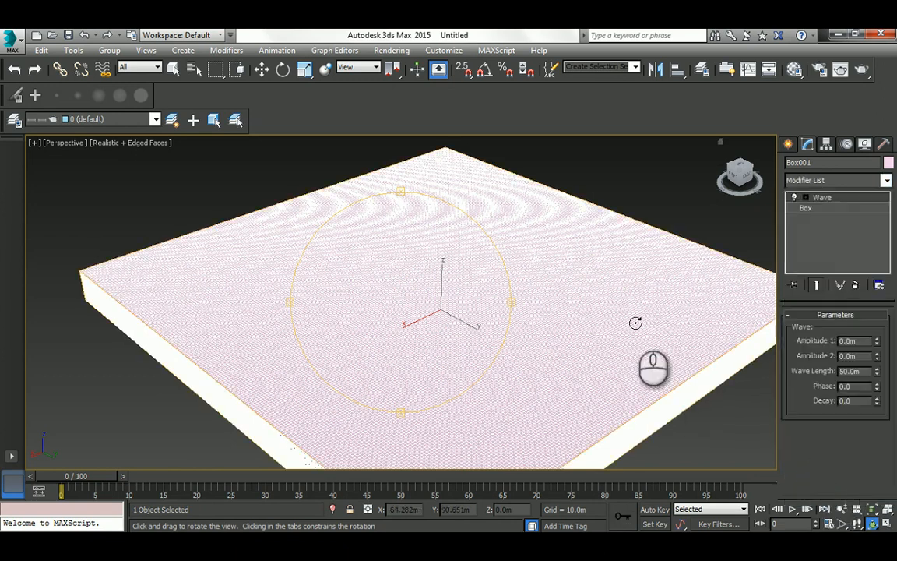
{"action": "left_click_drag", "start_coordinate": [877, 343], "coordinate": [833, 76]}
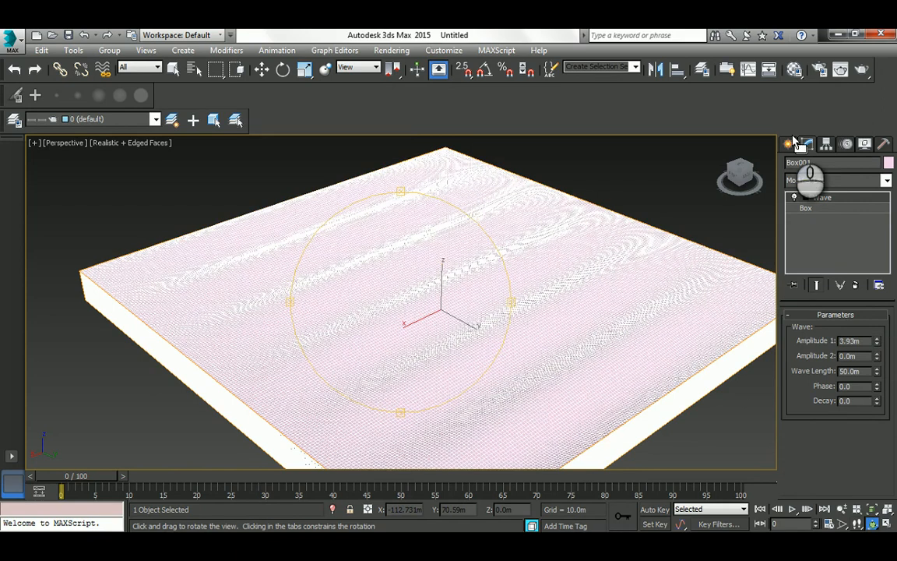
{"action": "left_click_drag", "start_coordinate": [877, 345], "coordinate": [870, 234]}
{"action": "middle_click_drag", "start_coordinate": [429, 282], "coordinate": [466, 259], "text": "alt"}
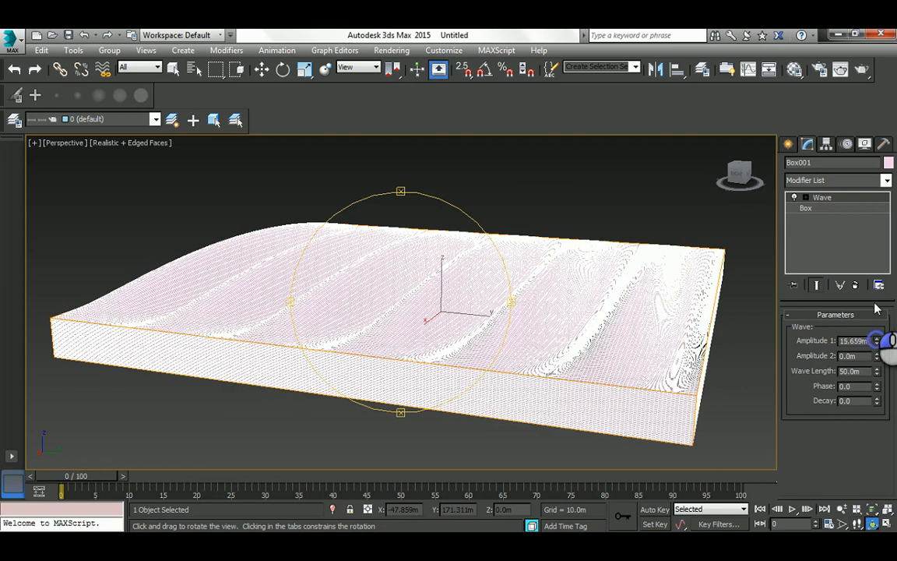
{"action": "left_click_drag", "start_coordinate": [876, 309], "coordinate": [864, 250]}
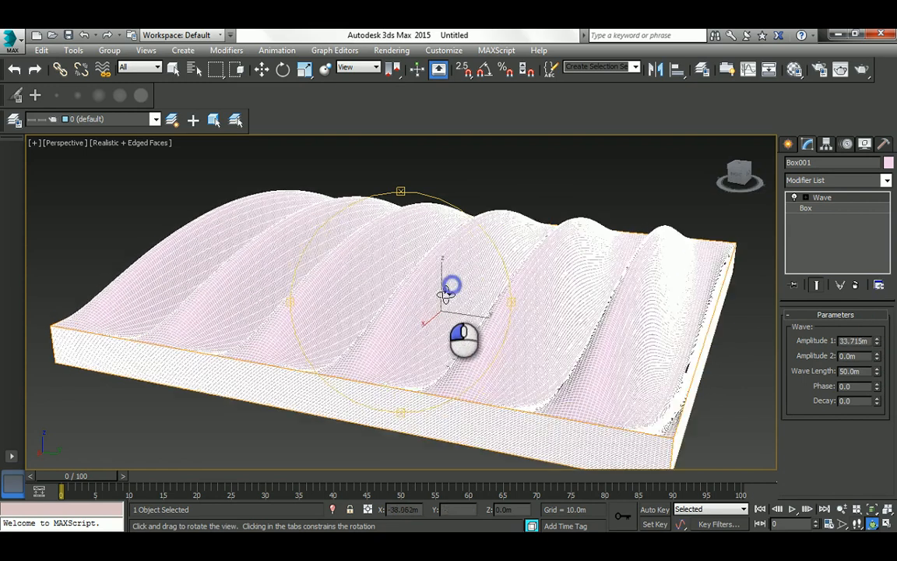
{"action": "left_click_drag", "start_coordinate": [452, 284], "coordinate": [445, 295]}
Set the base box's length and width segments to 100 beneath the Wave modifier.
{"action": "left_click", "coordinate": [802, 205]}
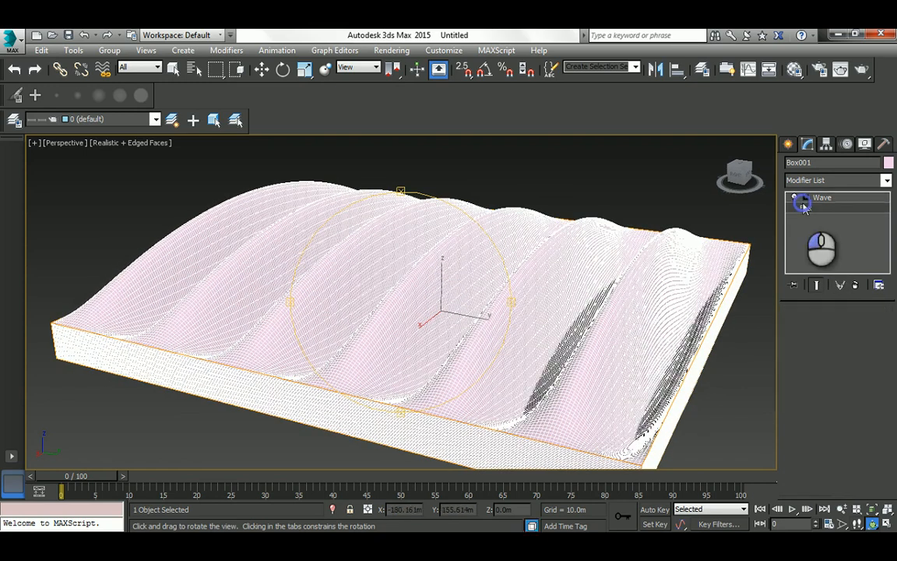
{"action": "left_click_drag", "start_coordinate": [855, 376], "coordinate": [794, 373]}
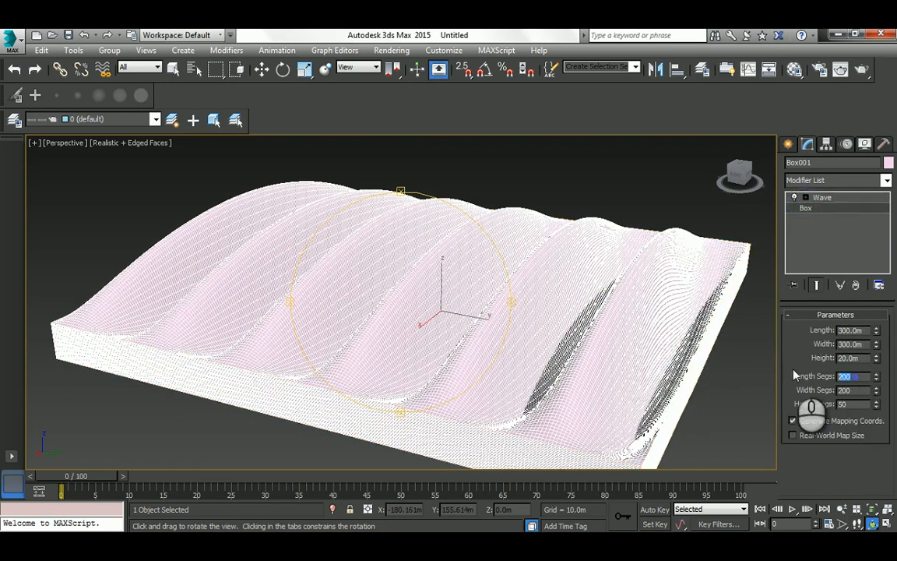
{"action": "type", "text": "100"}
{"action": "key", "text": "Return"}
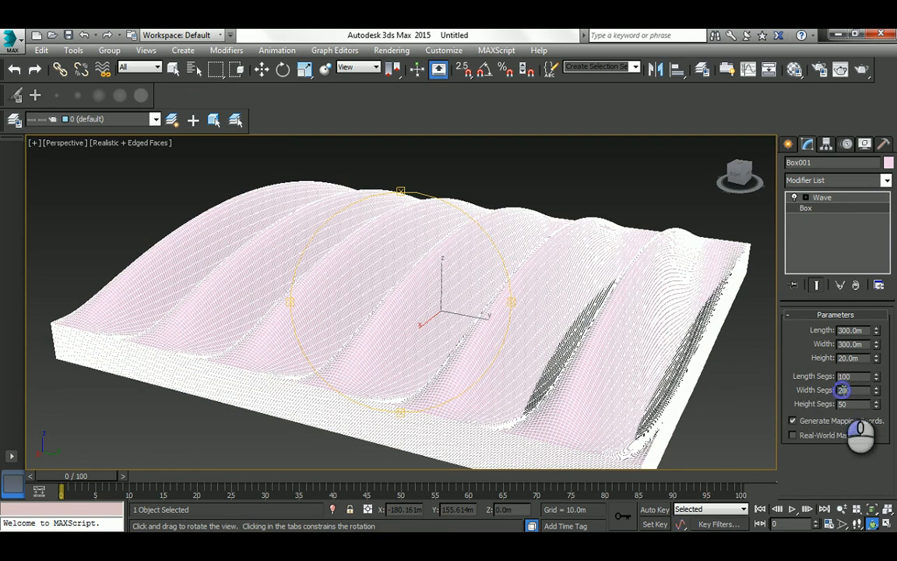
{"action": "double_click", "coordinate": [843, 390]}
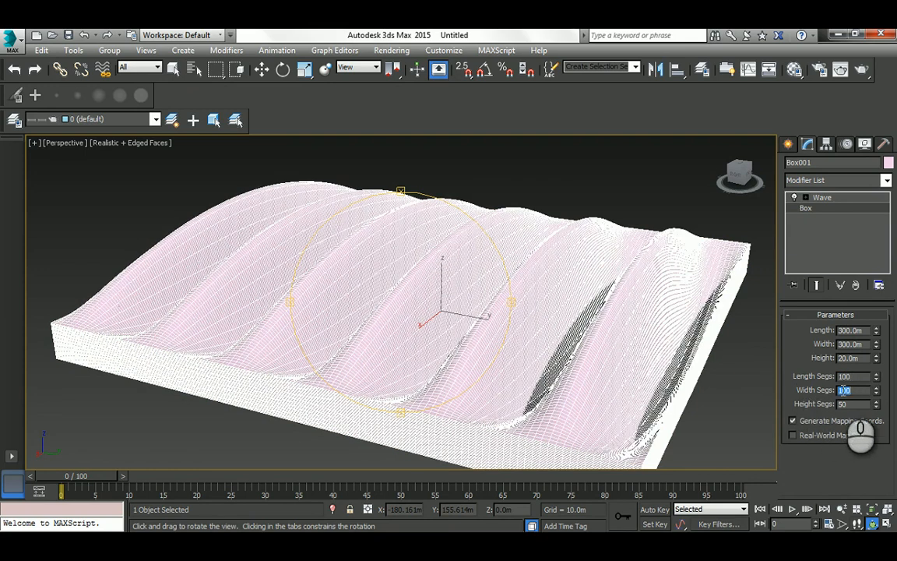
{"action": "key", "text": "Return"}
{"action": "mouse_move", "coordinate": [491, 294]}
{"action": "left_mouse_down"}
{"action": "mouse_move", "coordinate": [473, 295]}
{"action": "mouse_move", "coordinate": [495, 292]}
{"action": "left_mouse_up"}
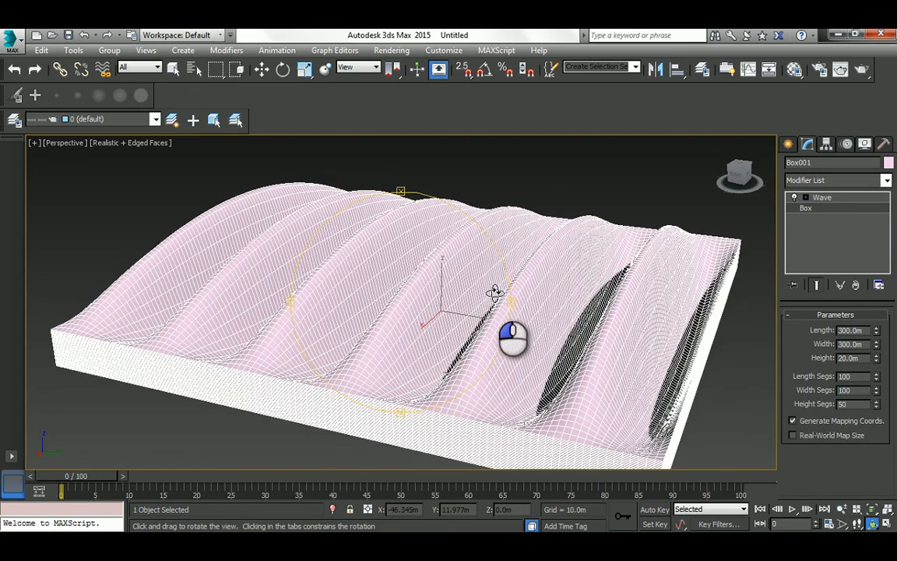
Set both Amplitude 1 and Amplitude 2 of the Wave modifier to 30 m.
{"action": "left_click", "coordinate": [862, 200]}
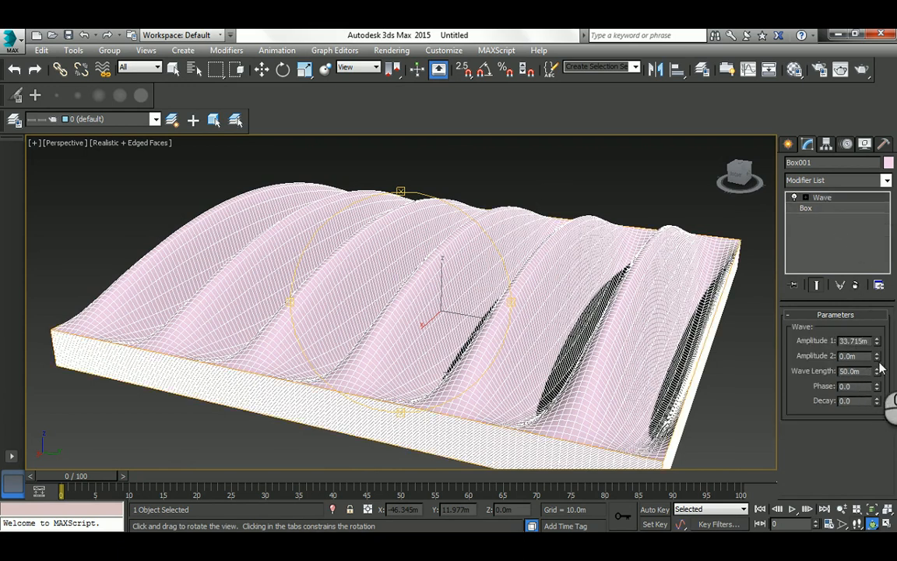
{"action": "left_click_drag", "start_coordinate": [878, 342], "coordinate": [875, 341]}
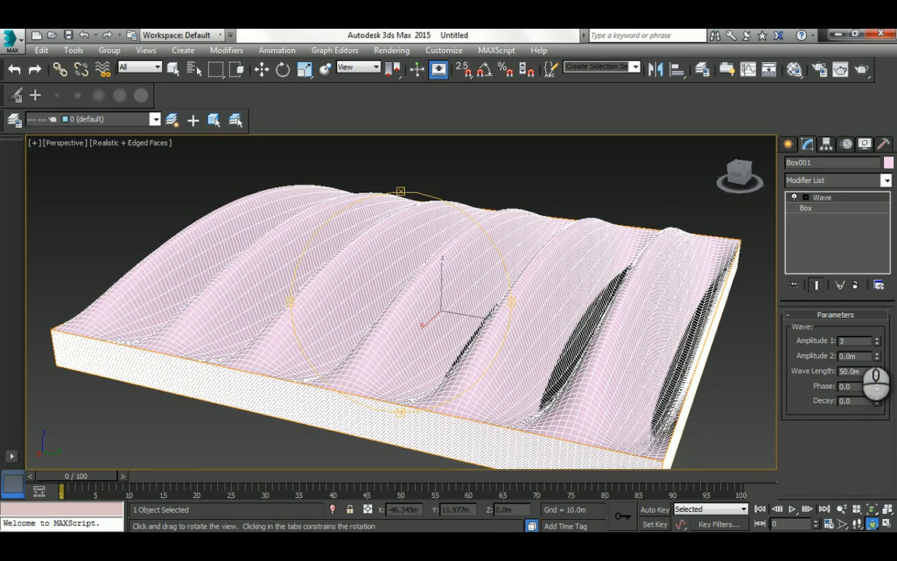
{"action": "type", "text": "0"}
{"action": "key", "text": "Tab"}
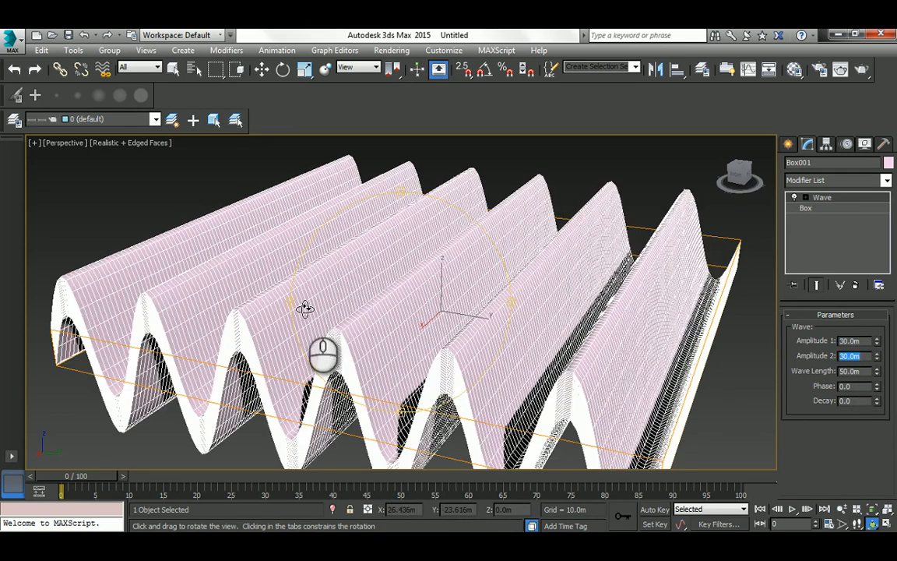
{"action": "mouse_move", "coordinate": [478, 289]}
{"action": "left_mouse_down"}
{"action": "mouse_move", "coordinate": [443, 296]}
{"action": "mouse_move", "coordinate": [480, 296]}
{"action": "left_mouse_up"}
Reduce the base box's width to about 162.84 m.
{"action": "left_click", "coordinate": [806, 208]}
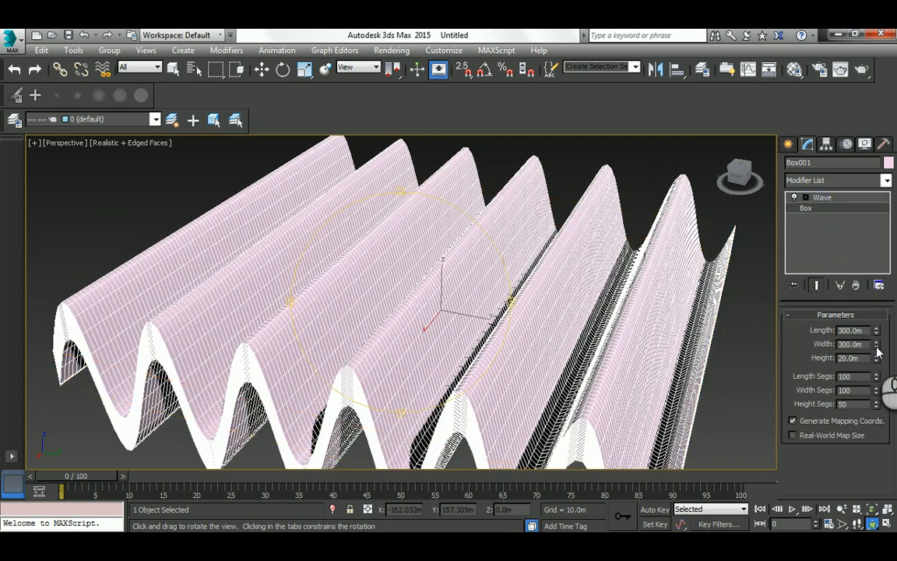
{"action": "left_click_drag", "start_coordinate": [877, 352], "coordinate": [877, 388]}
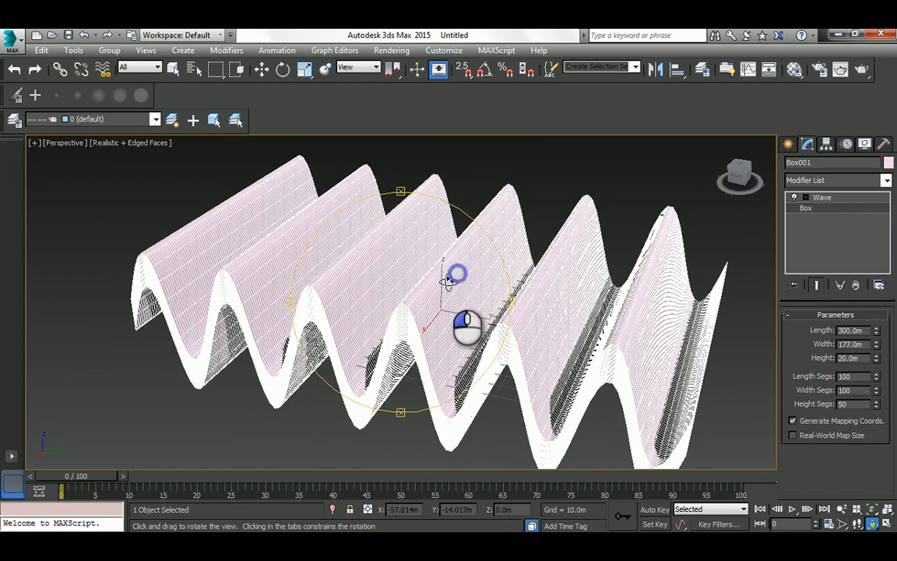
{"action": "left_click_drag", "start_coordinate": [446, 282], "coordinate": [448, 287]}
{"action": "scroll", "coordinate": [453, 286], "scroll_direction": "down", "scroll_amount": 3}
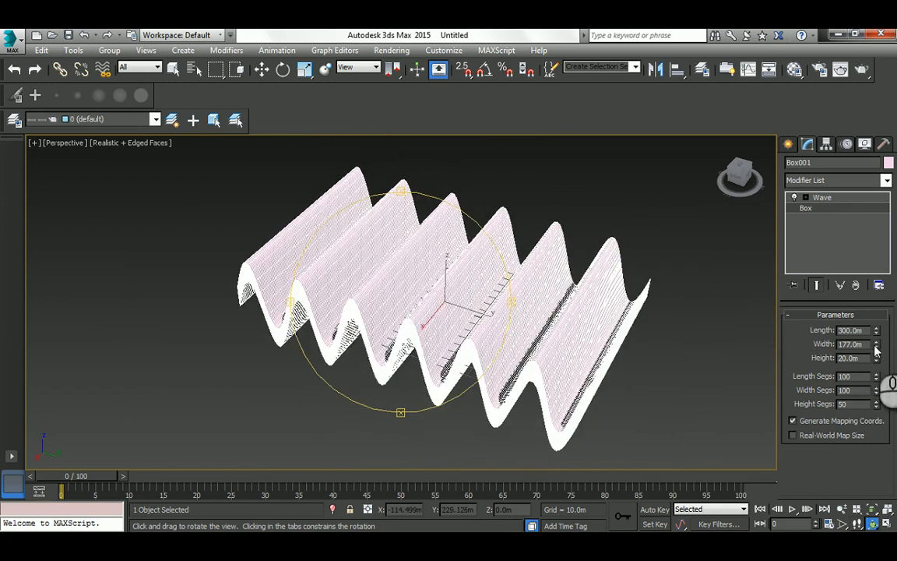
{"action": "left_click_drag", "start_coordinate": [877, 347], "coordinate": [879, 352]}
Set the Wave modifier's wave length to 78.5 m and its decay to 0.02.
{"action": "left_click", "coordinate": [822, 198]}
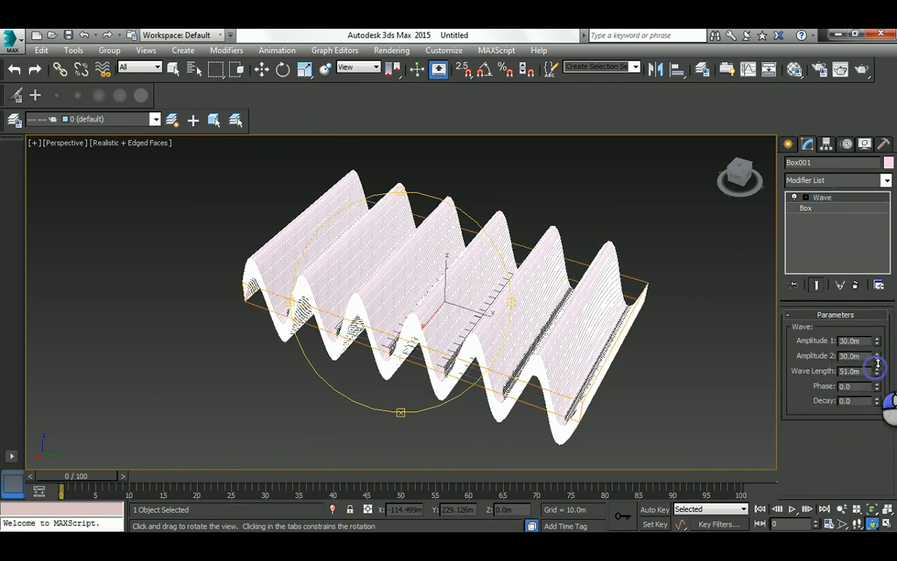
{"action": "left_click_drag", "start_coordinate": [877, 364], "coordinate": [878, 331]}
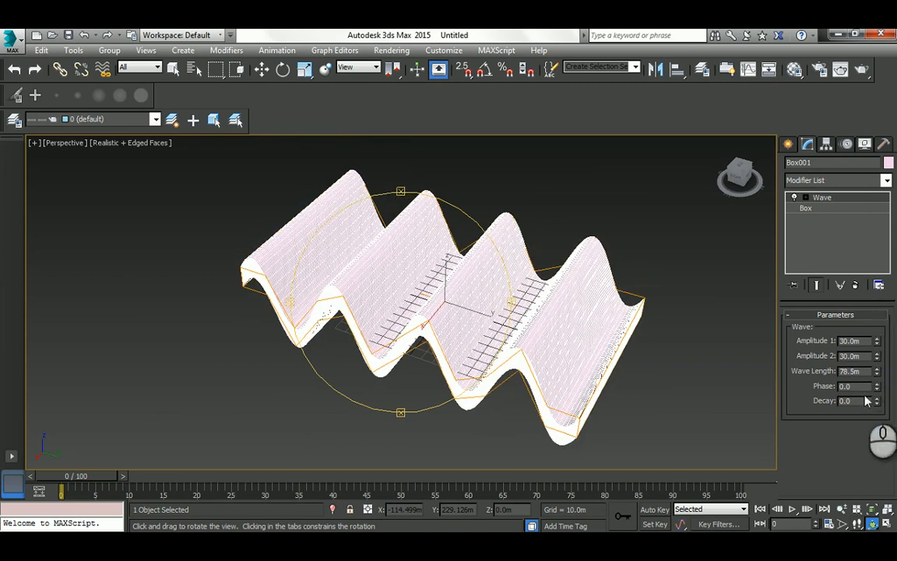
{"action": "left_click_drag", "start_coordinate": [877, 403], "coordinate": [878, 386]}
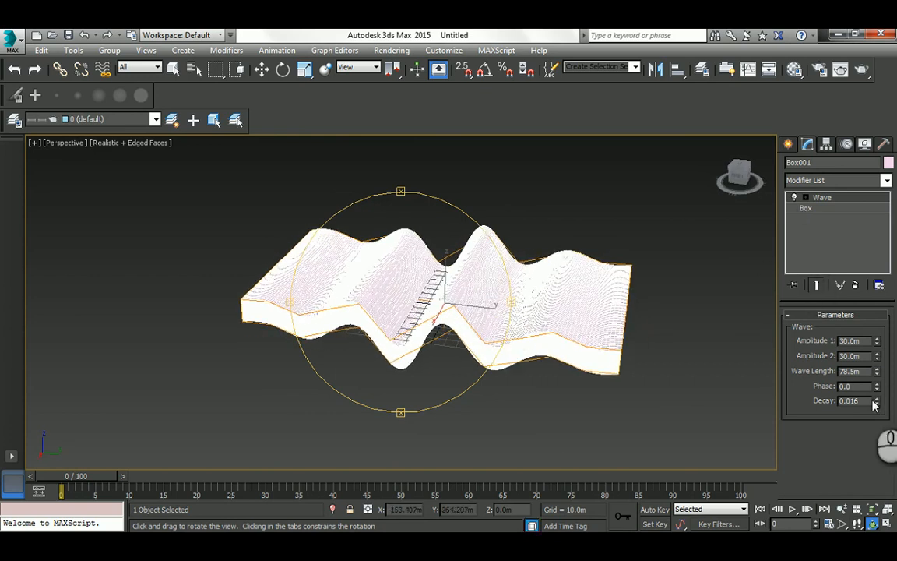
{"action": "mouse_move", "coordinate": [875, 402]}
{"action": "left_mouse_down"}
{"action": "mouse_move", "coordinate": [875, 371]}
{"action": "mouse_move", "coordinate": [874, 396]}
{"action": "left_mouse_up"}
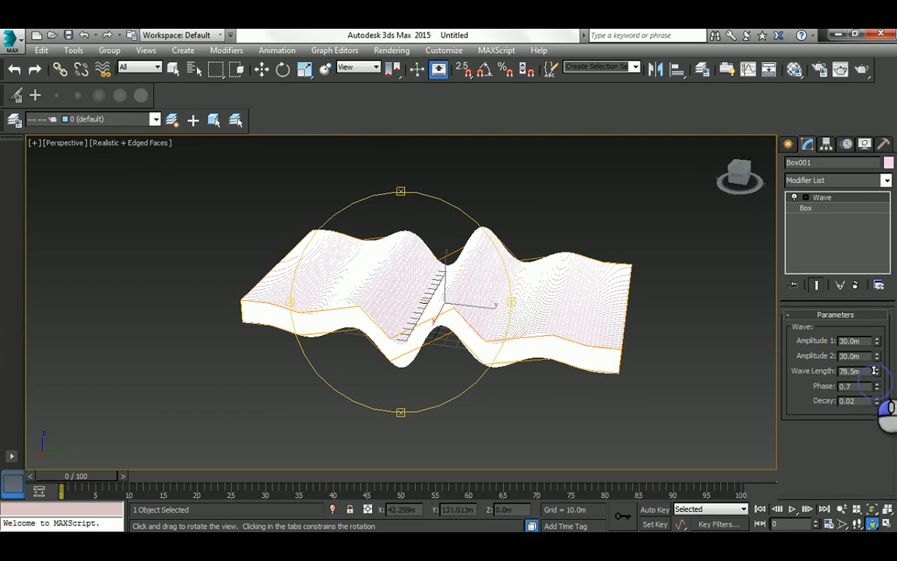
Shift the Wave modifier's phase to 7.2, deselect the box to view the shape, and reselect it.
{"action": "left_click_drag", "start_coordinate": [876, 386], "coordinate": [869, 331]}
{"action": "key", "text": "w"}
{"action": "left_click", "coordinate": [194, 203]}
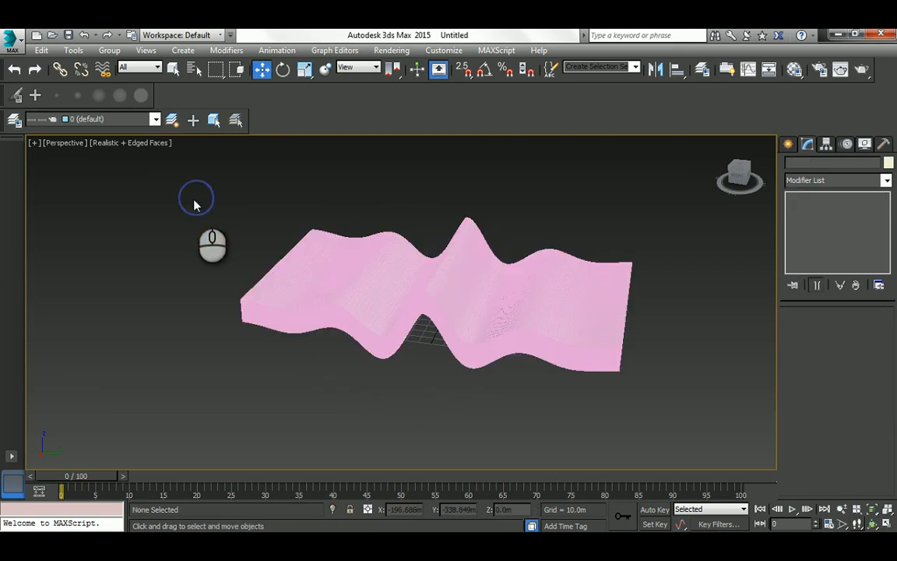
{"action": "left_click", "coordinate": [296, 259]}
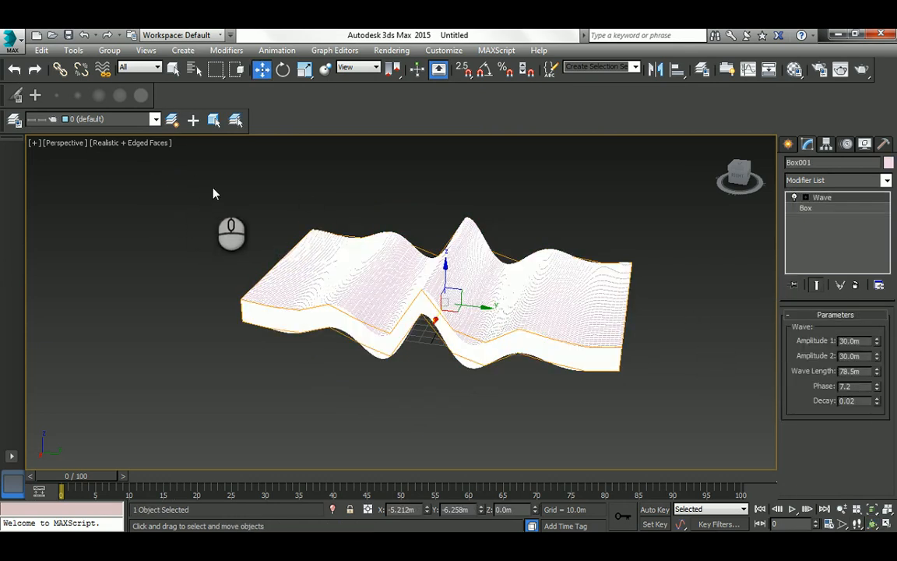
Turn off edged faces in the Perspective view and raise the Wave modifier's phase to 12.6.
{"action": "key", "text": "F4"}
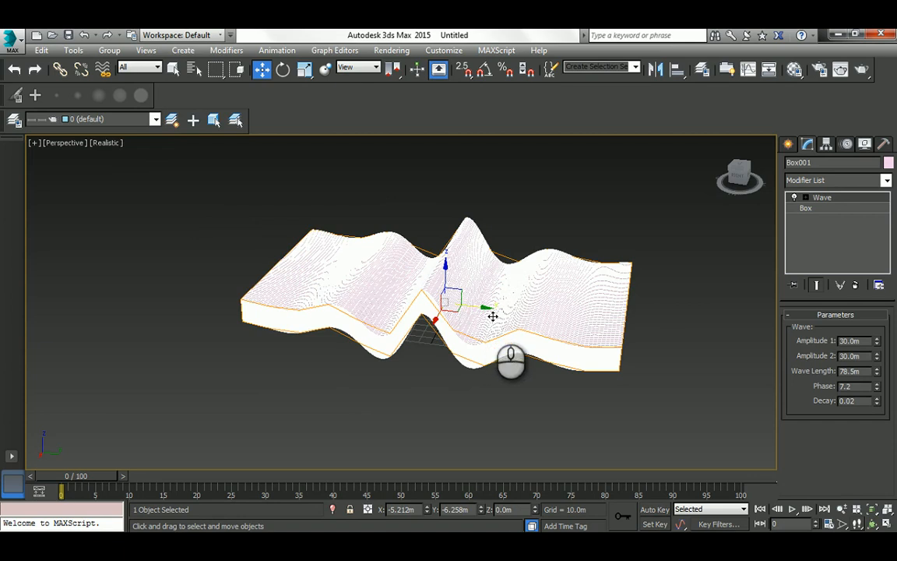
{"action": "left_click", "coordinate": [471, 204]}
{"action": "mouse_move", "coordinate": [84, 479]}
{"action": "left_mouse_down"}
{"action": "mouse_move", "coordinate": [114, 482]}
{"action": "mouse_move", "coordinate": [75, 480]}
{"action": "left_mouse_up"}
{"action": "left_click", "coordinate": [335, 298]}
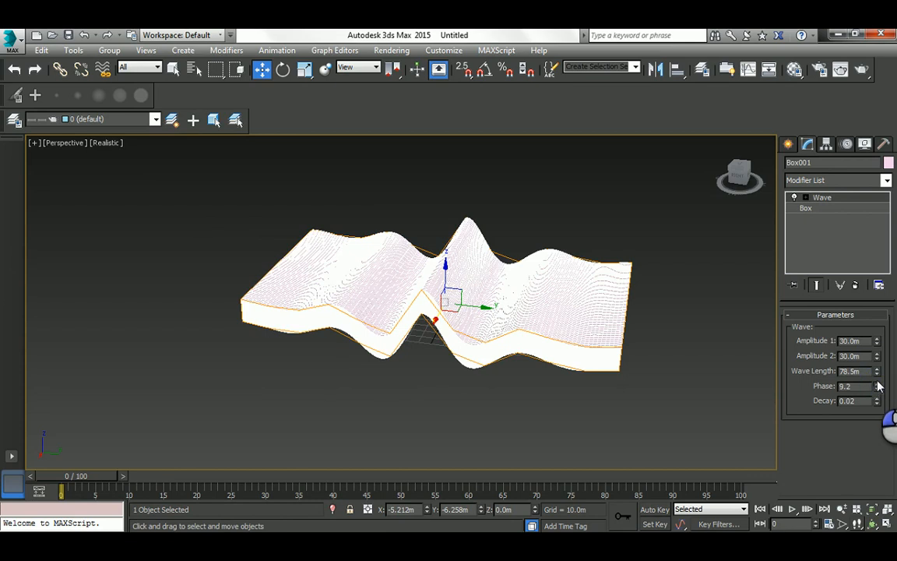
{"action": "left_click_drag", "start_coordinate": [878, 385], "coordinate": [873, 346]}
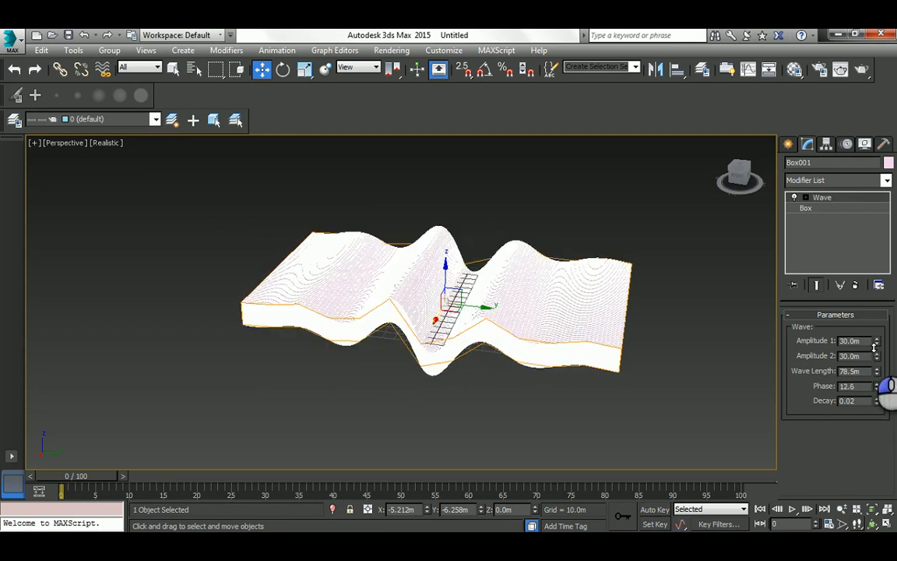
Simplify the base box's mesh to 50 length segments, 50 width segments and 5 height segments.
{"action": "left_click", "coordinate": [806, 208]}
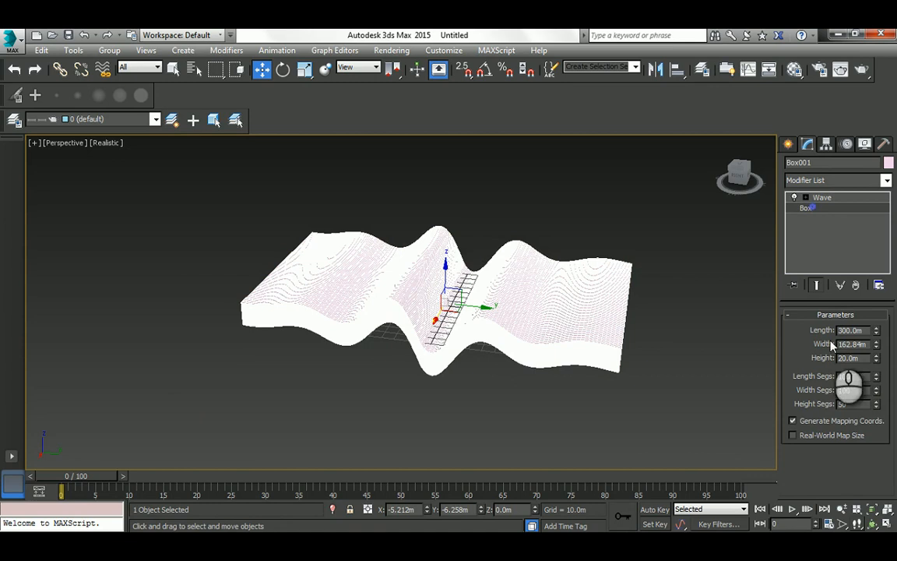
{"action": "double_click", "coordinate": [857, 376]}
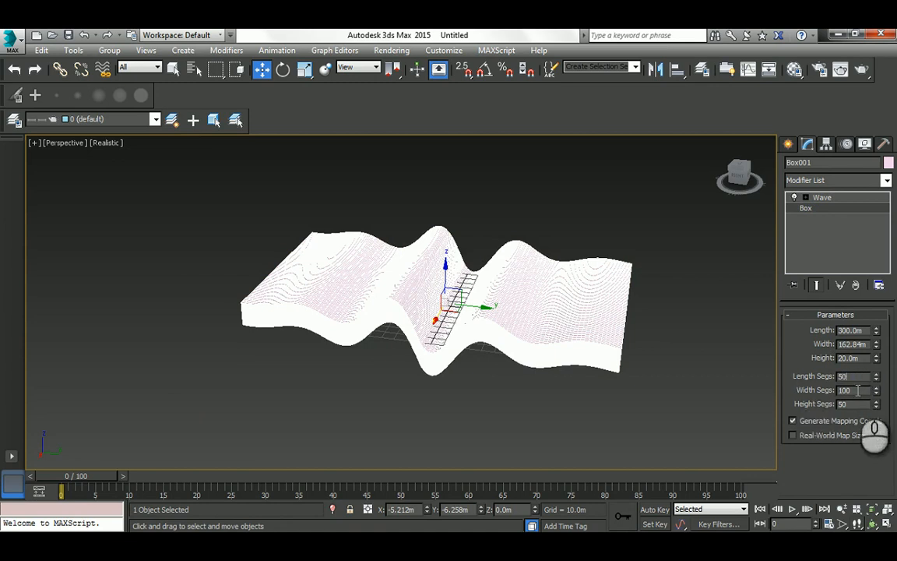
{"action": "type", "text": "50"}
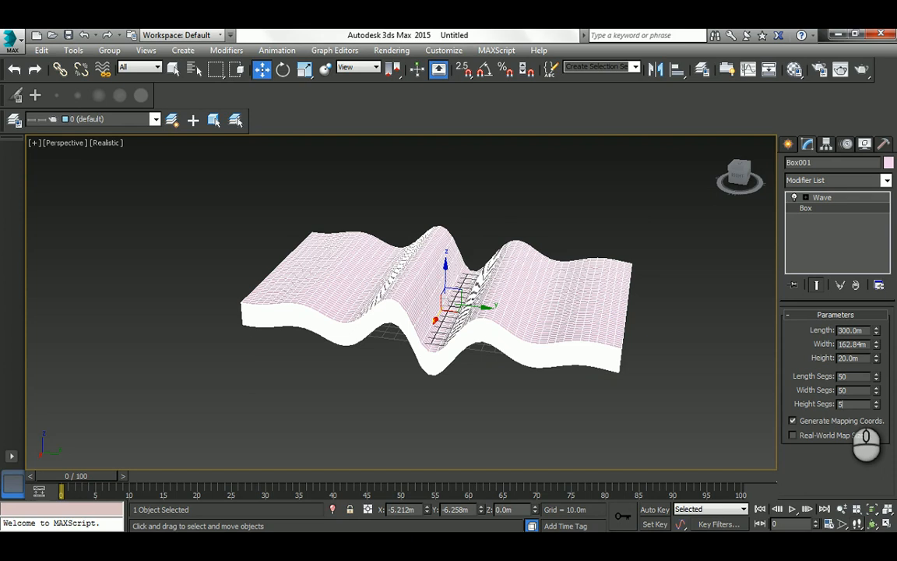
{"action": "type", "text": "5"}
{"action": "key", "text": "Return"}
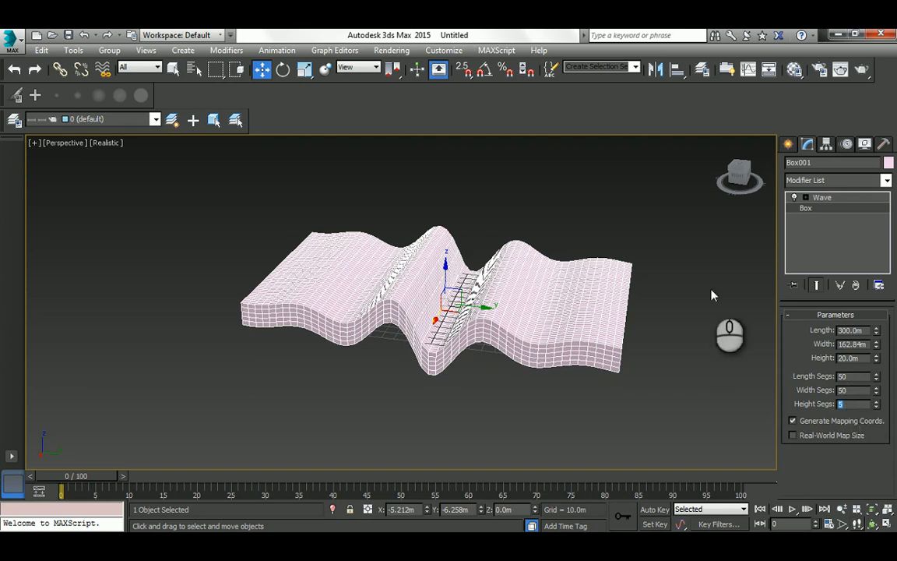
Raise the Wave modifier's phase to 19.7 and remove the modifier from the box.
{"action": "left_click", "coordinate": [819, 198]}
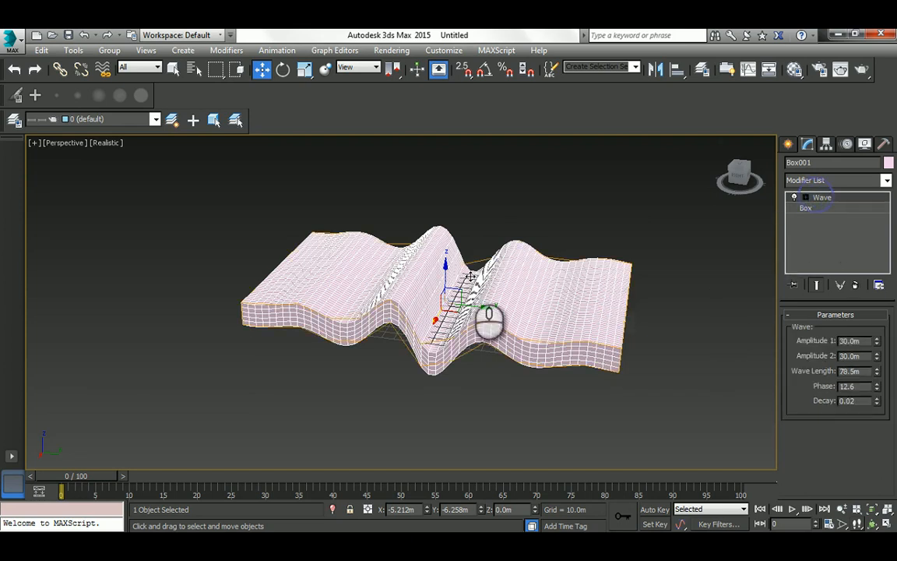
{"action": "left_click_drag", "start_coordinate": [878, 390], "coordinate": [875, 340]}
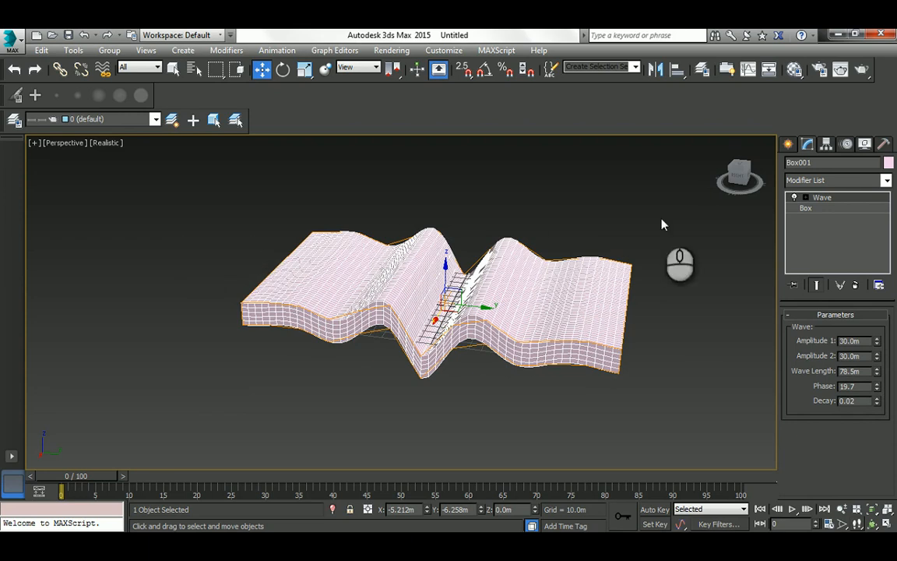
{"action": "left_click", "coordinate": [855, 284]}
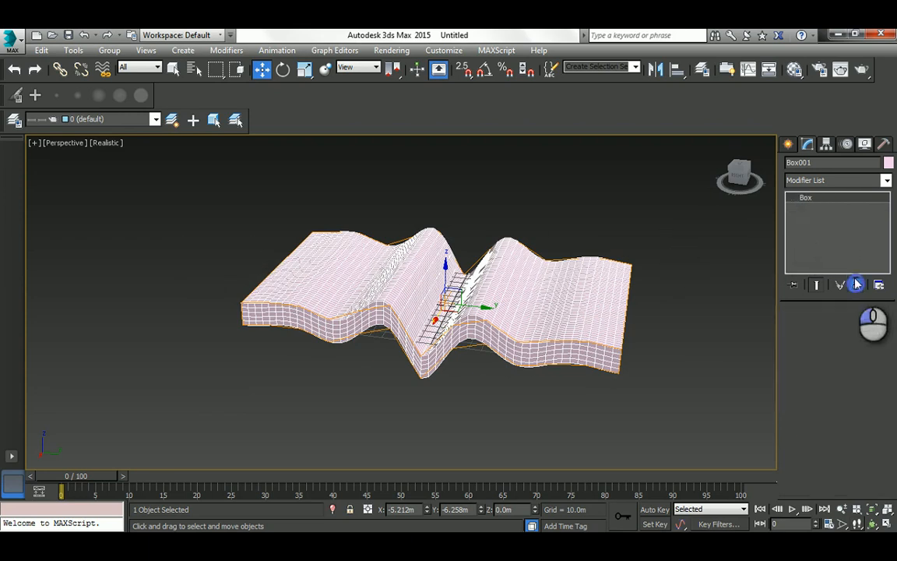
Add a Ripple modifier to the flat segmented box.
{"action": "left_click", "coordinate": [806, 182]}
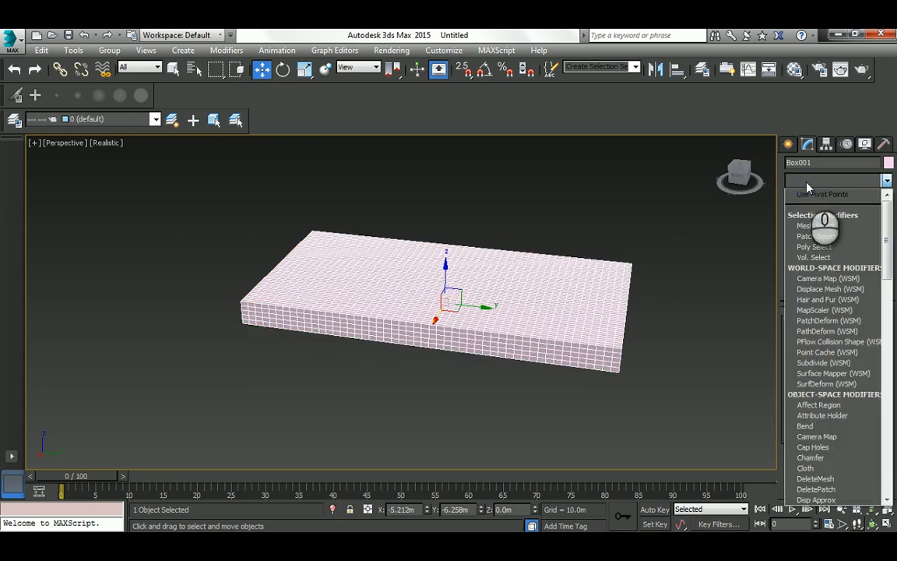
{"action": "type", "text": "r"}
{"action": "left_click", "coordinate": [805, 202]}
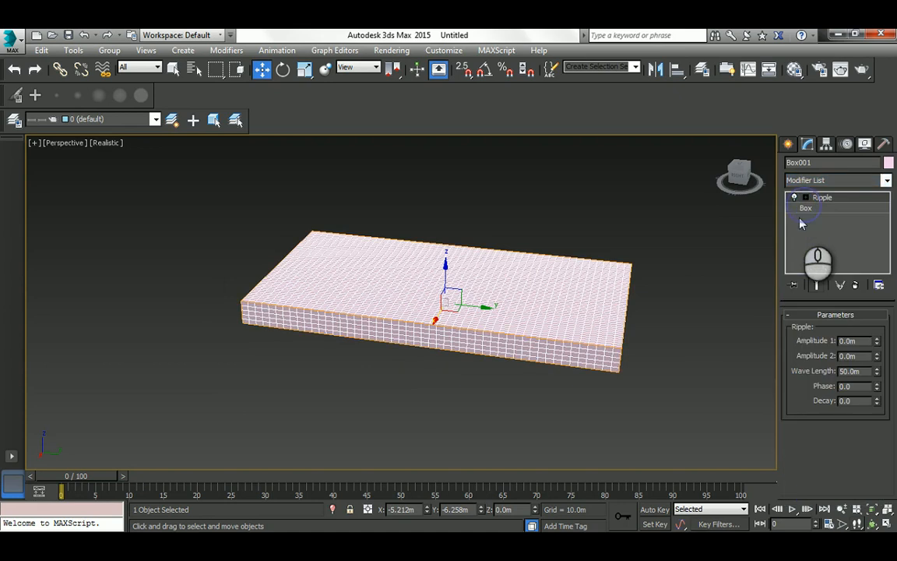
Raise the Ripple modifier's Amplitude 1 to about 10.377 m on the segmented box.
{"action": "scroll", "coordinate": [507, 285], "scroll_direction": "up", "scroll_amount": 2}
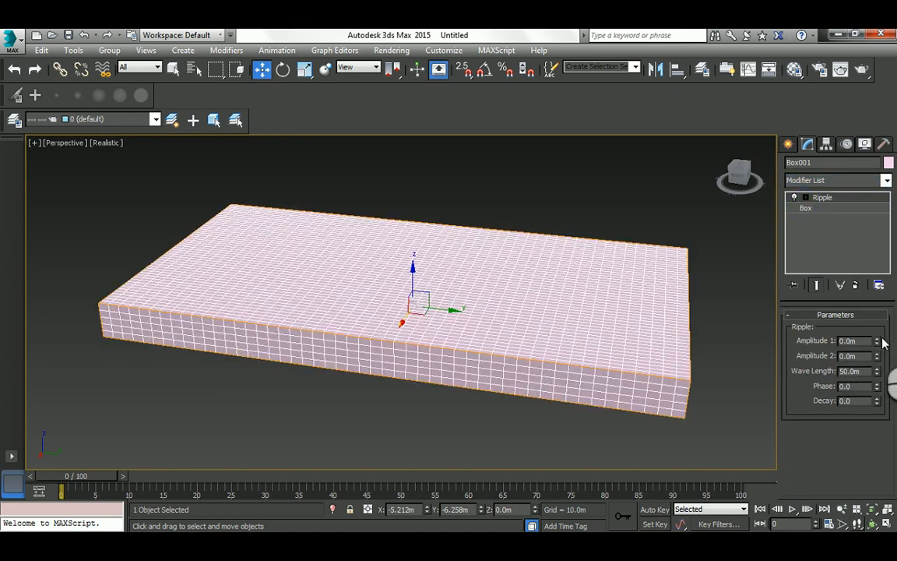
{"action": "left_click_drag", "start_coordinate": [877, 342], "coordinate": [881, 302]}
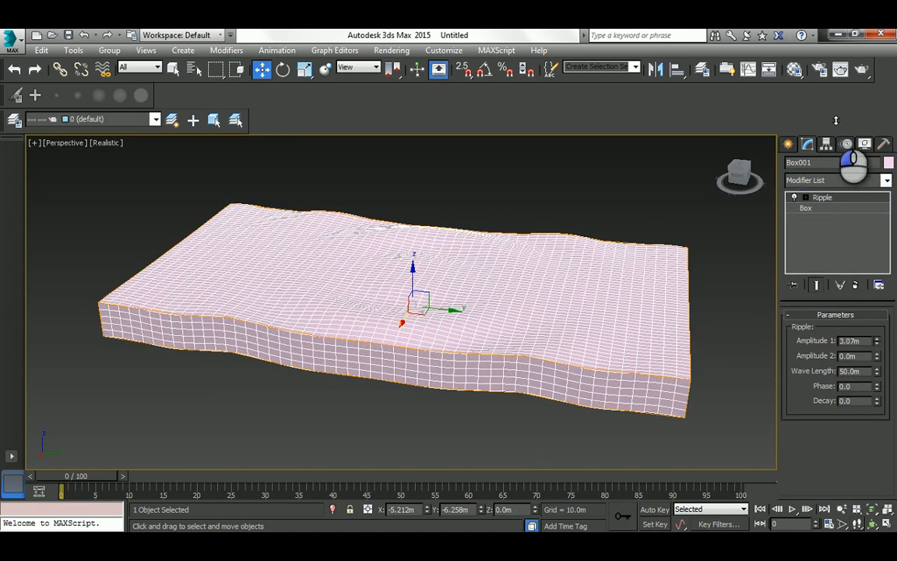
{"action": "left_click_drag", "start_coordinate": [881, 342], "coordinate": [880, 259]}
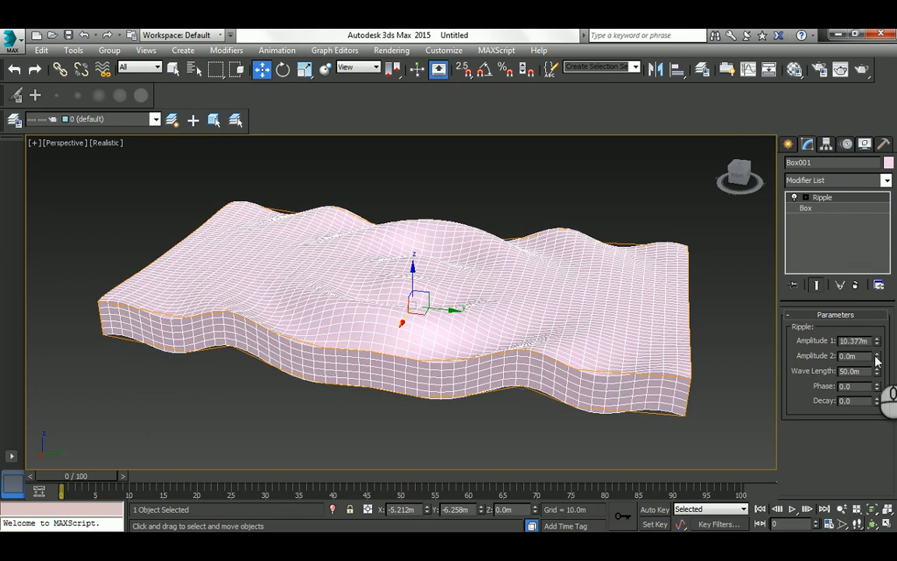
Raise the Ripple modifier's Amplitude 2 to about 4.725 m, checking the circular ripples from a higher angle.
{"action": "left_click_drag", "start_coordinate": [876, 357], "coordinate": [873, 231]}
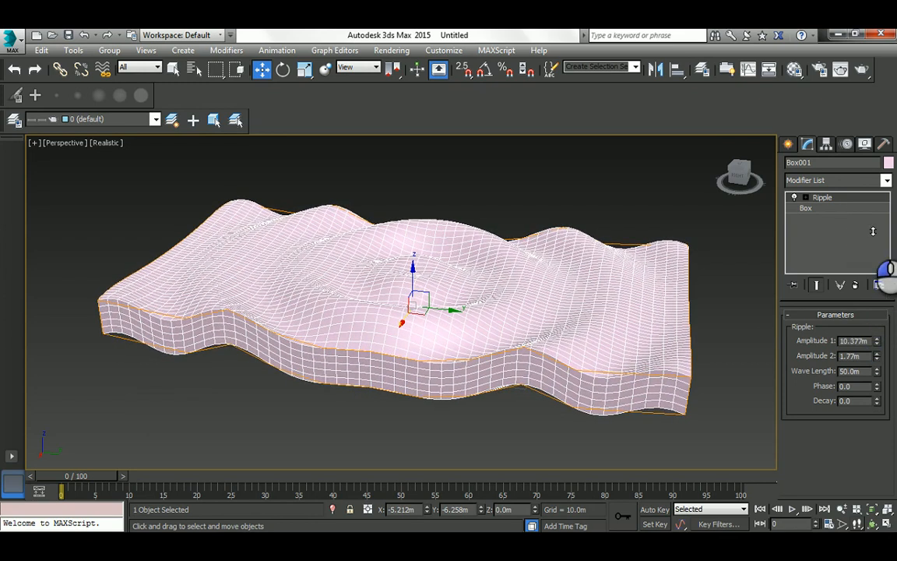
{"action": "left_click", "coordinate": [871, 526]}
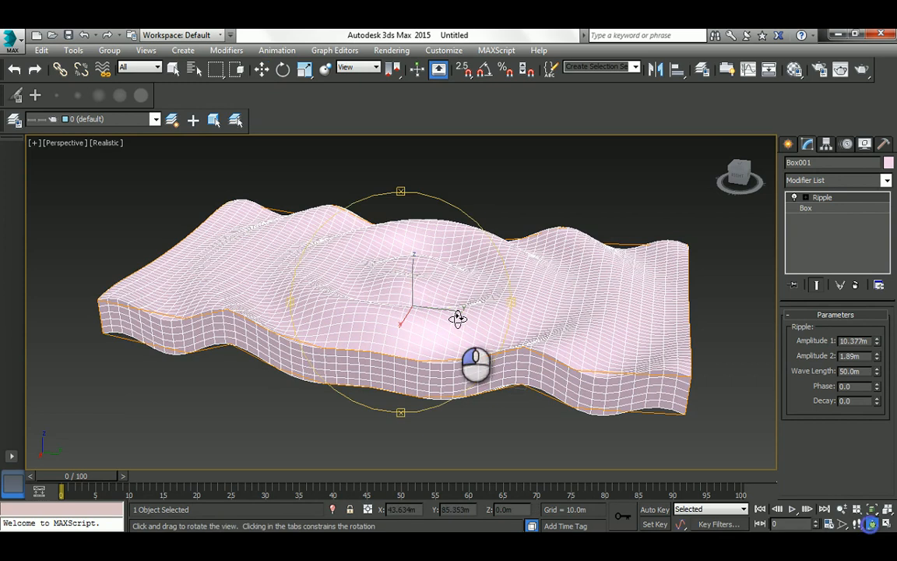
{"action": "left_click_drag", "start_coordinate": [456, 315], "coordinate": [429, 312]}
{"action": "left_click_drag", "start_coordinate": [429, 313], "coordinate": [433, 322]}
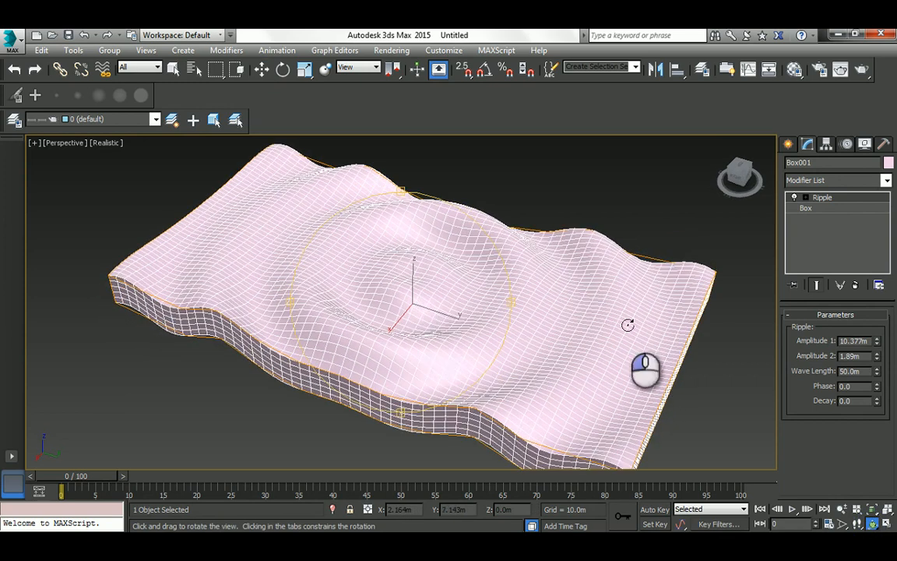
{"action": "left_click_drag", "start_coordinate": [878, 357], "coordinate": [872, 254]}
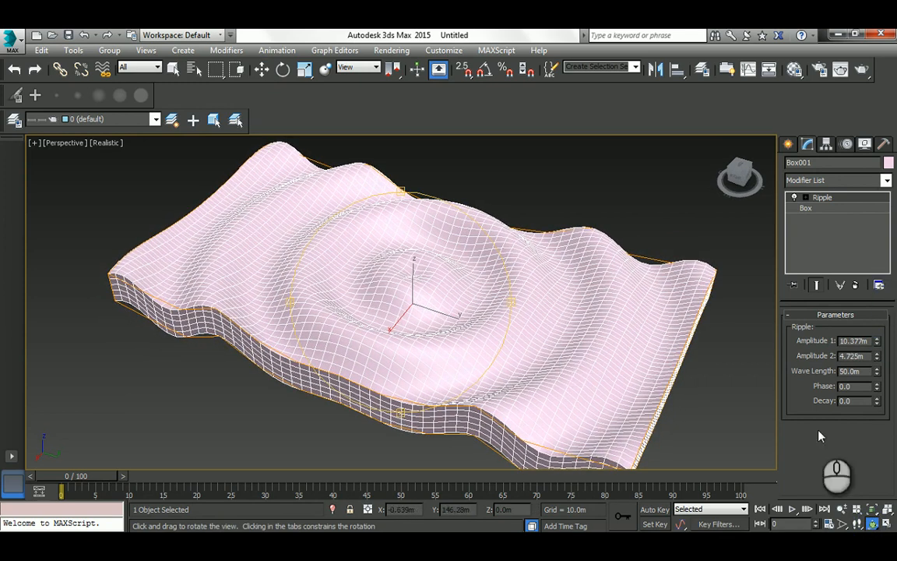
Set the Ripple modifier's Decay to 0.011 and increase Amplitude 1 to about 19.923 m and Amplitude 2 to about 8.741 m.
{"action": "left_click_drag", "start_coordinate": [878, 394], "coordinate": [877, 388]}
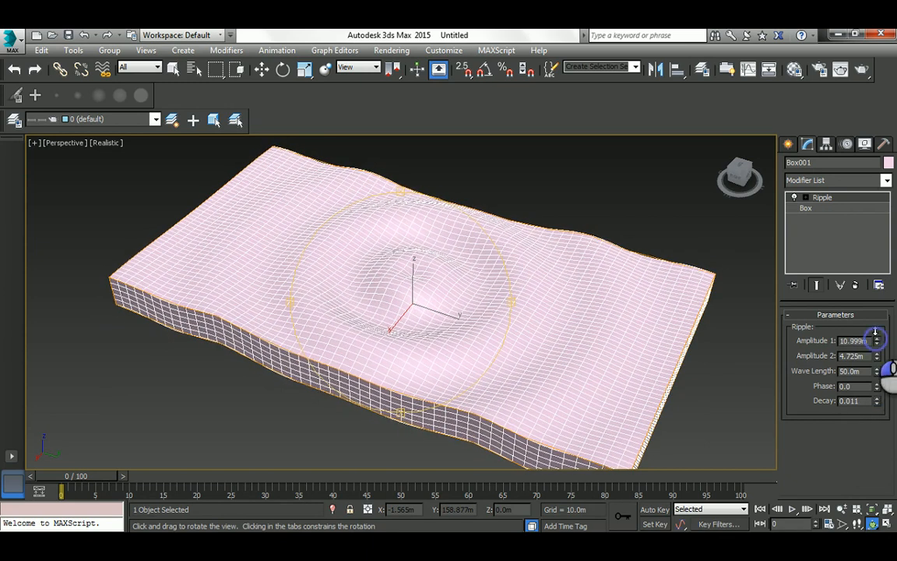
{"action": "left_click_drag", "start_coordinate": [875, 335], "coordinate": [882, 316]}
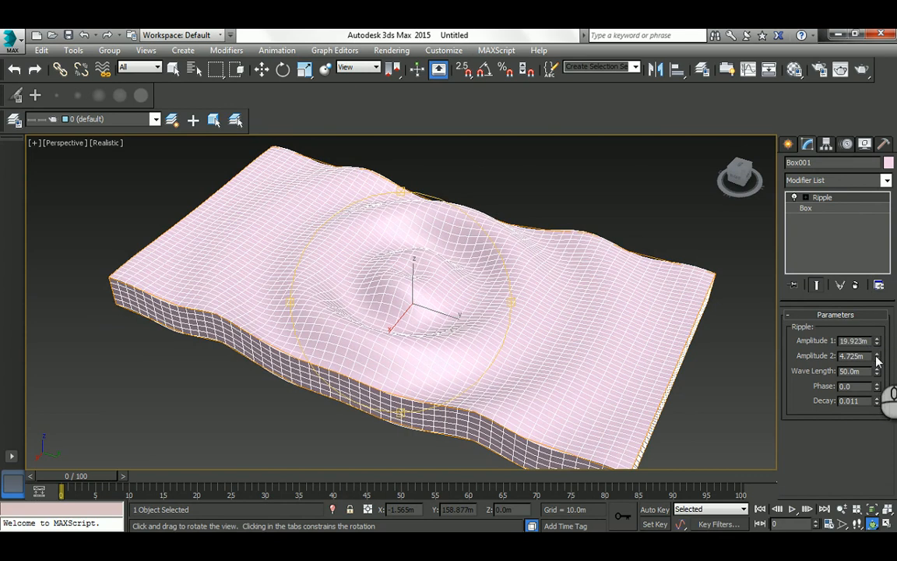
{"action": "left_click_drag", "start_coordinate": [878, 359], "coordinate": [873, 358]}
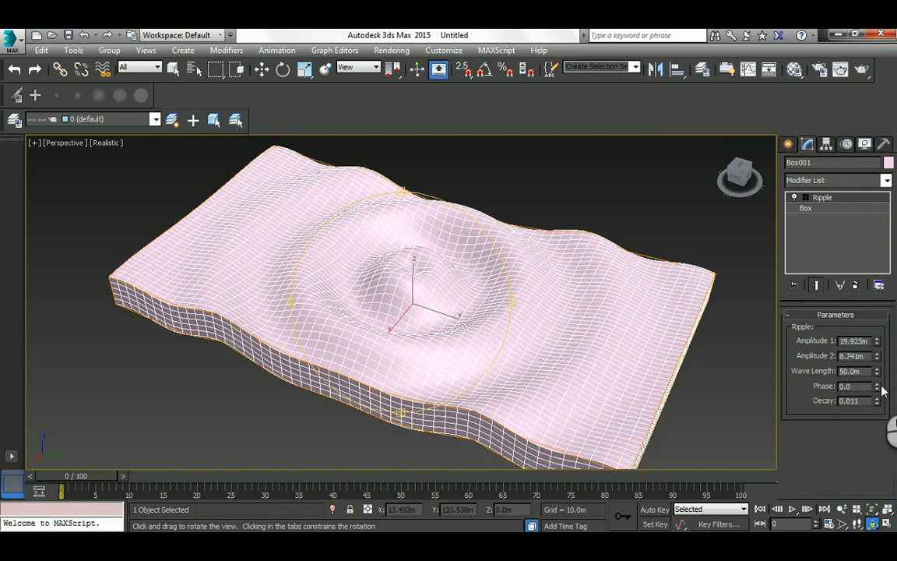
Try a Ripple phase of -0.5, inspect the rippled surface, and remove the Ripple modifier from the box.
{"action": "mouse_move", "coordinate": [876, 383]}
{"action": "left_mouse_down"}
{"action": "mouse_move", "coordinate": [875, 355]}
{"action": "mouse_move", "coordinate": [869, 379]}
{"action": "left_mouse_up"}
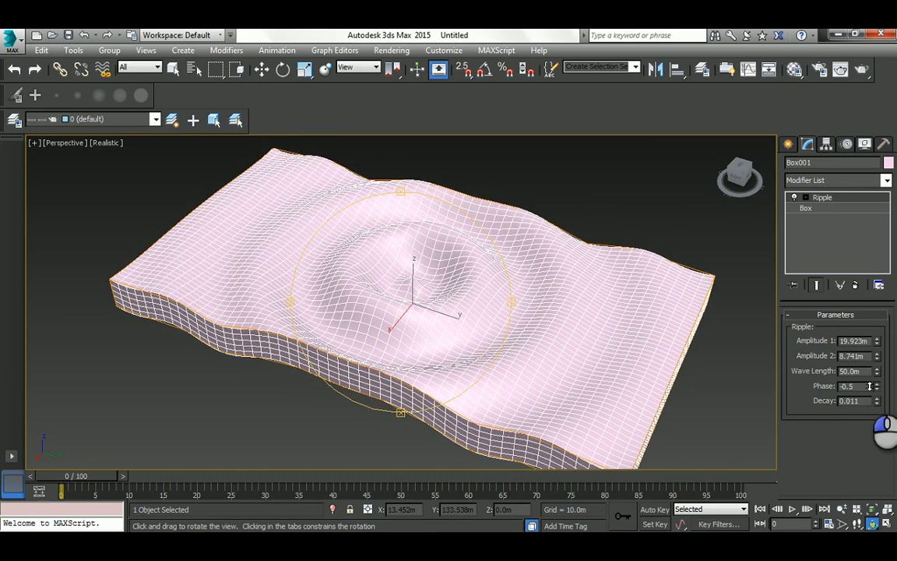
{"action": "left_click_drag", "start_coordinate": [576, 400], "coordinate": [685, 226]}
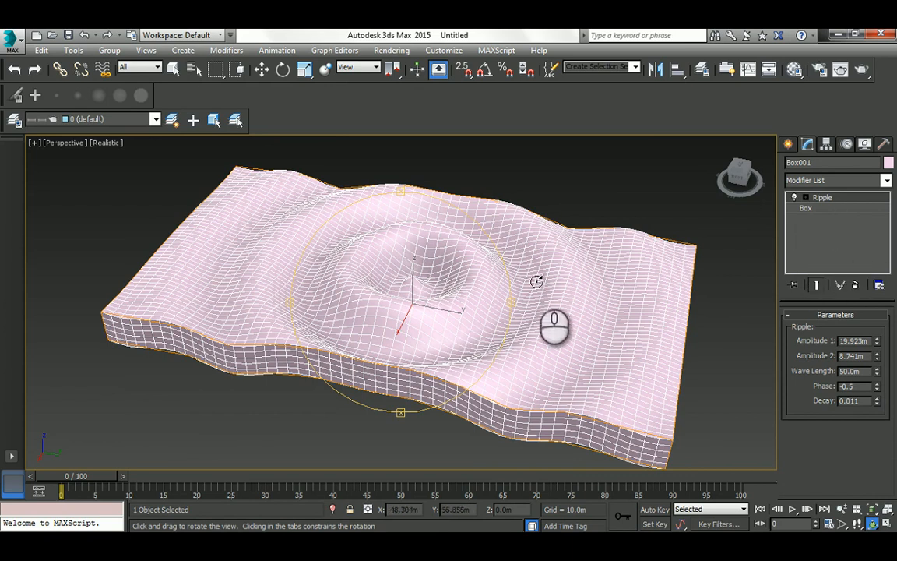
{"action": "mouse_move", "coordinate": [436, 287]}
{"action": "left_mouse_down"}
{"action": "mouse_move", "coordinate": [427, 278]}
{"action": "mouse_move", "coordinate": [424, 287]}
{"action": "mouse_move", "coordinate": [492, 288]}
{"action": "mouse_move", "coordinate": [427, 290]}
{"action": "left_mouse_up"}
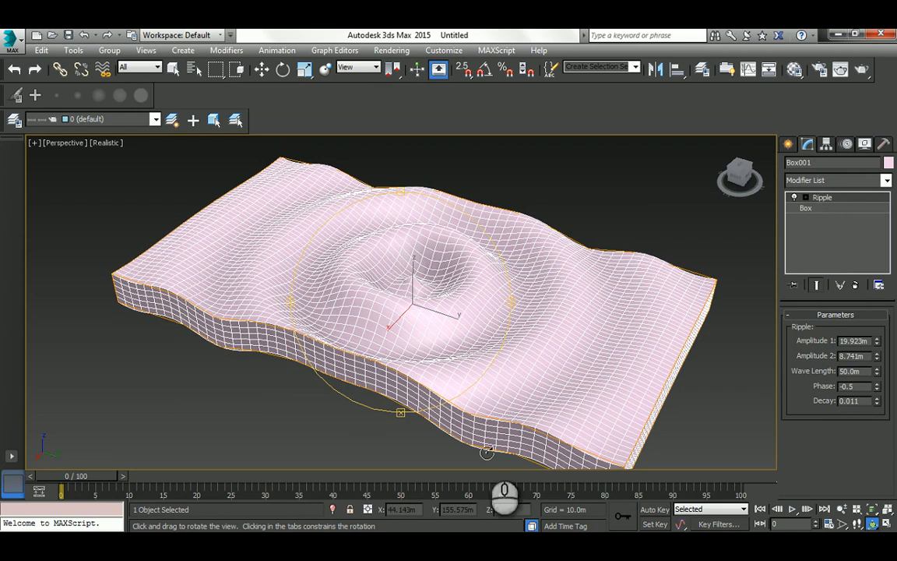
{"action": "left_click", "coordinate": [855, 285]}
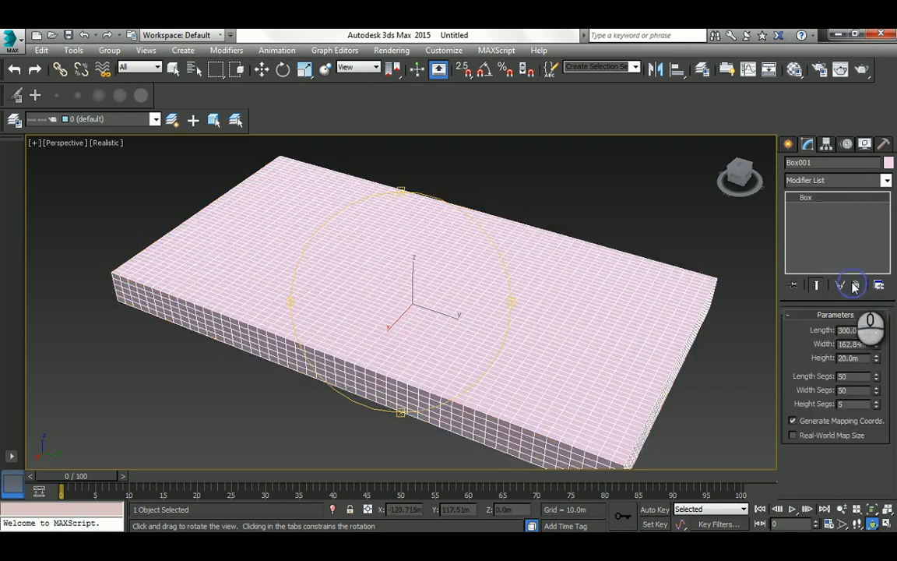
Switch to the PowerPoint slide show and advance through the modifier slides to the one on a 90-degree Bend.
{"action": "key", "text": "alt+Tab"}
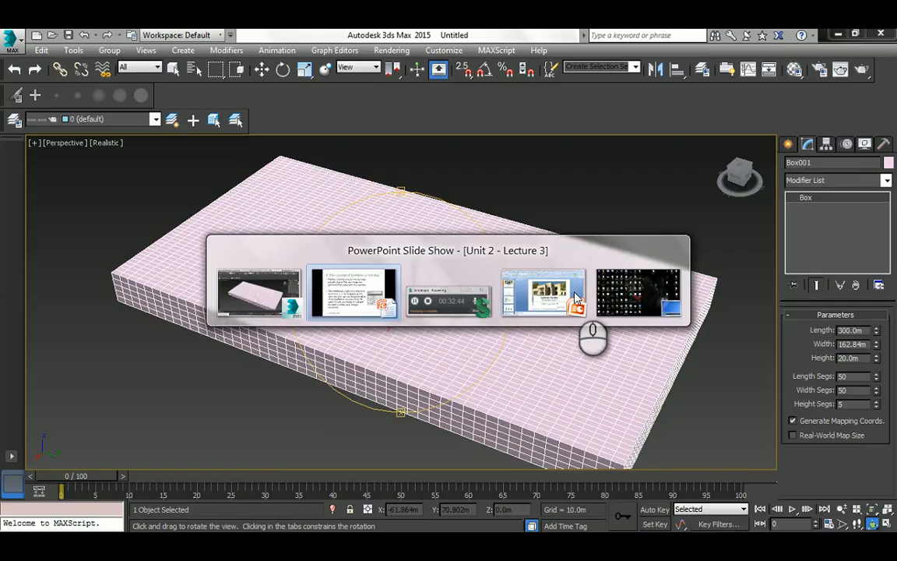
{"action": "left_click", "coordinate": [514, 301]}
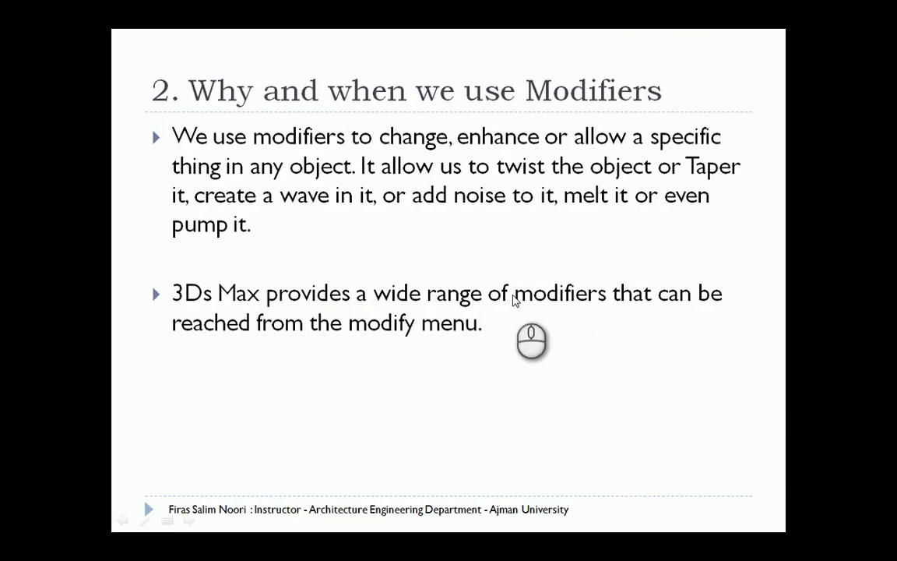
{"action": "left_click", "coordinate": [514, 301]}
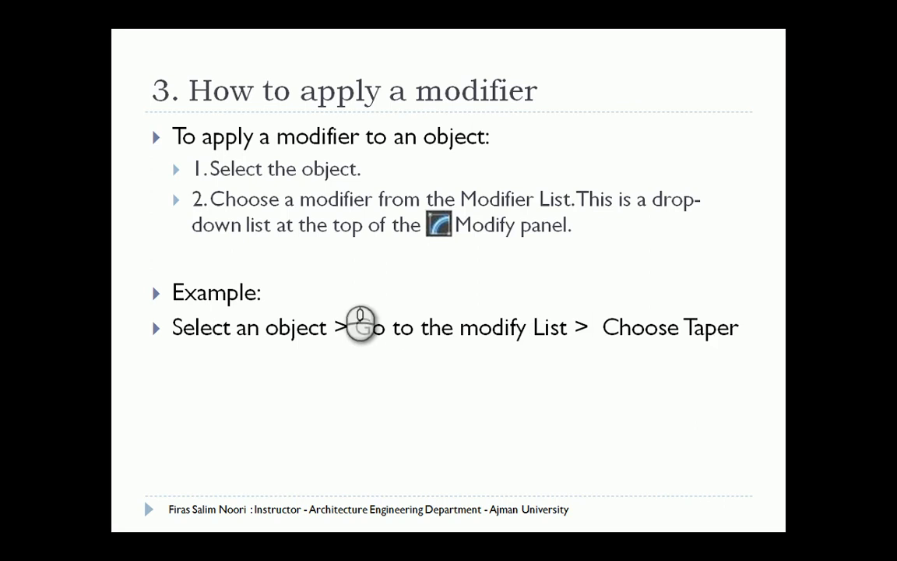
{"action": "left_click", "coordinate": [360, 324]}
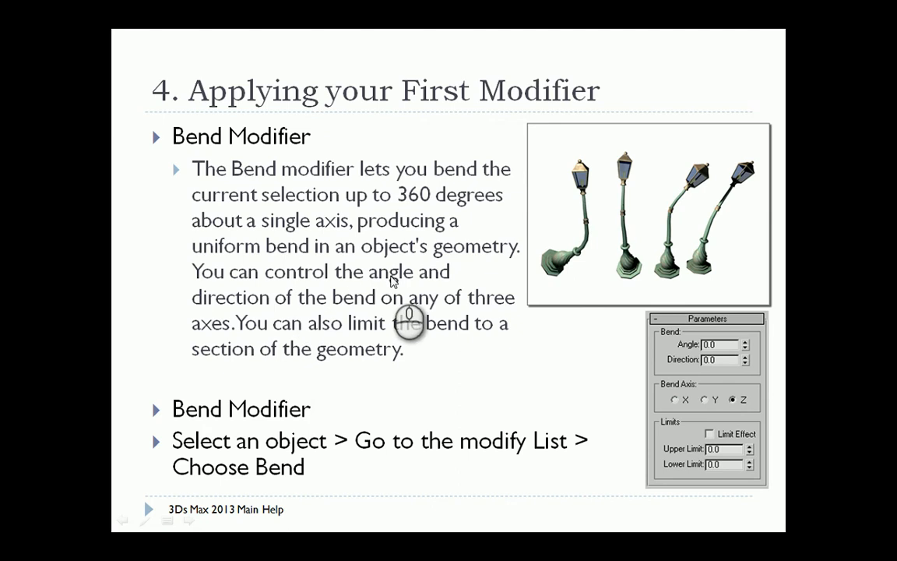
{"action": "left_click", "coordinate": [391, 282]}
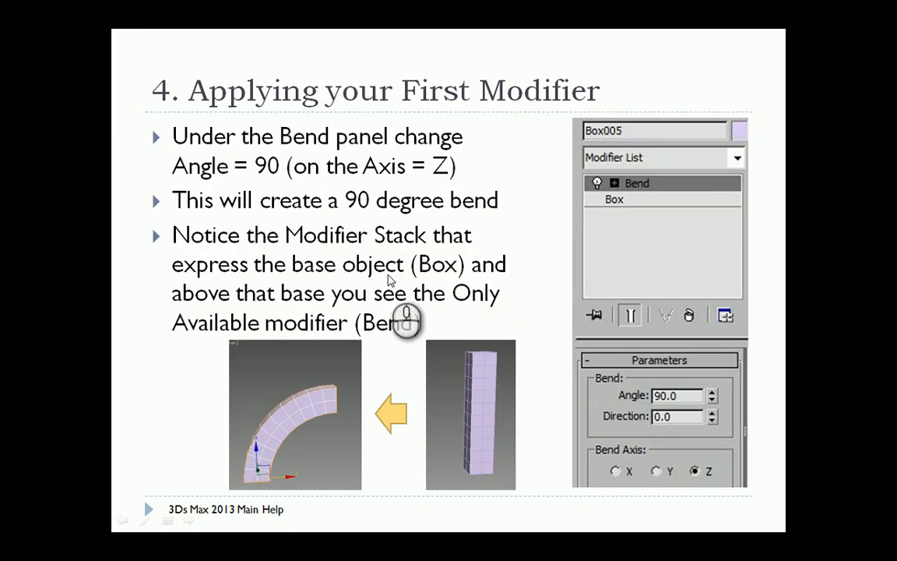